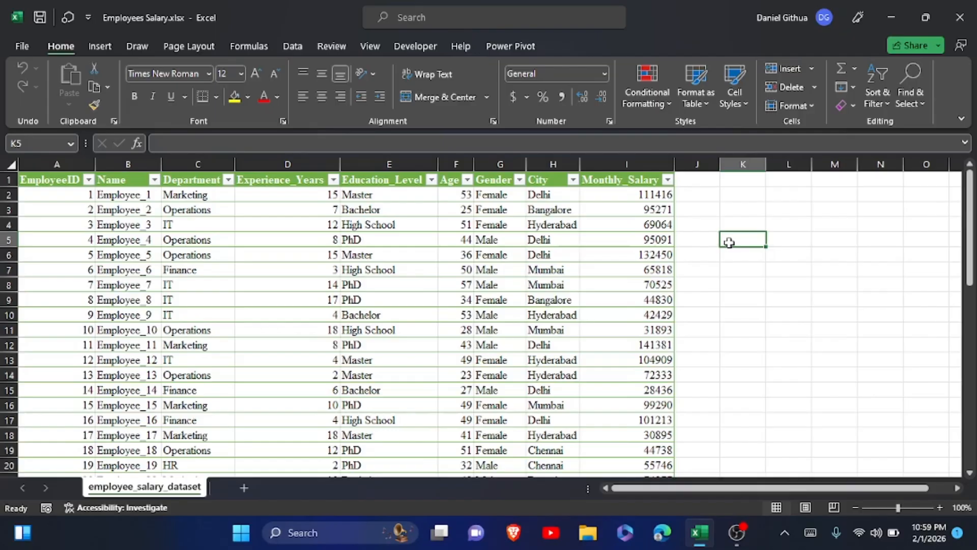
- Add a new Sheet1 and start a PivotTable at B2 sourced from the whole Employee_Salary_Dataset table
click(245, 488)
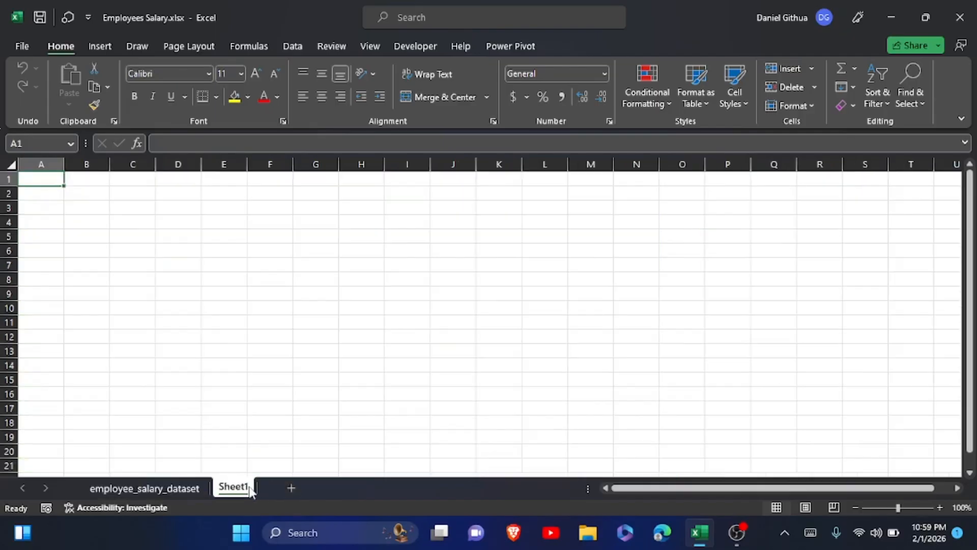
click(85, 194)
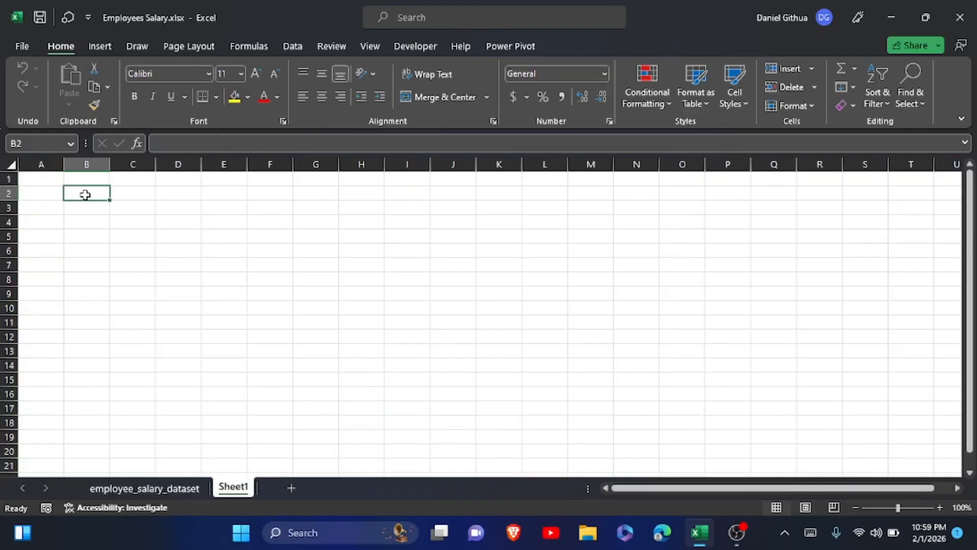
click(100, 46)
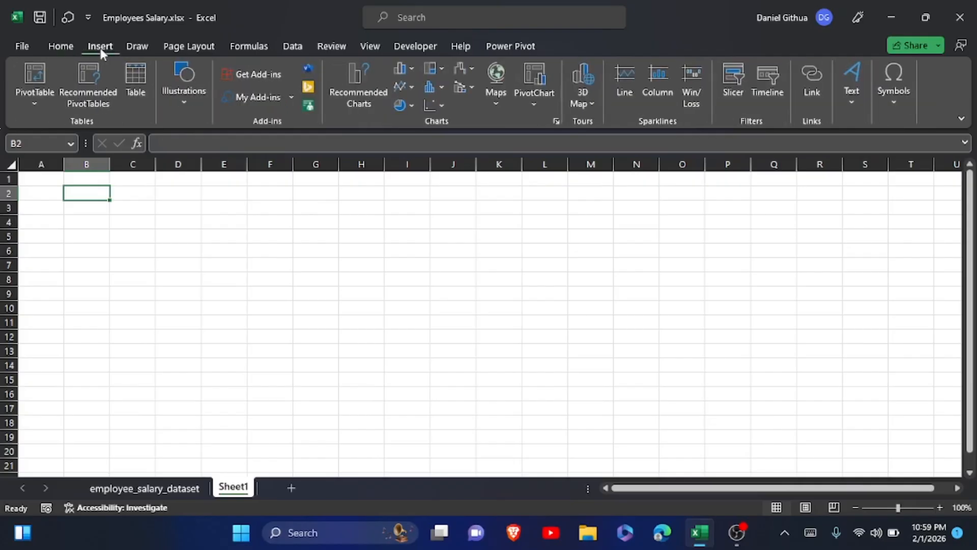
click(39, 101)
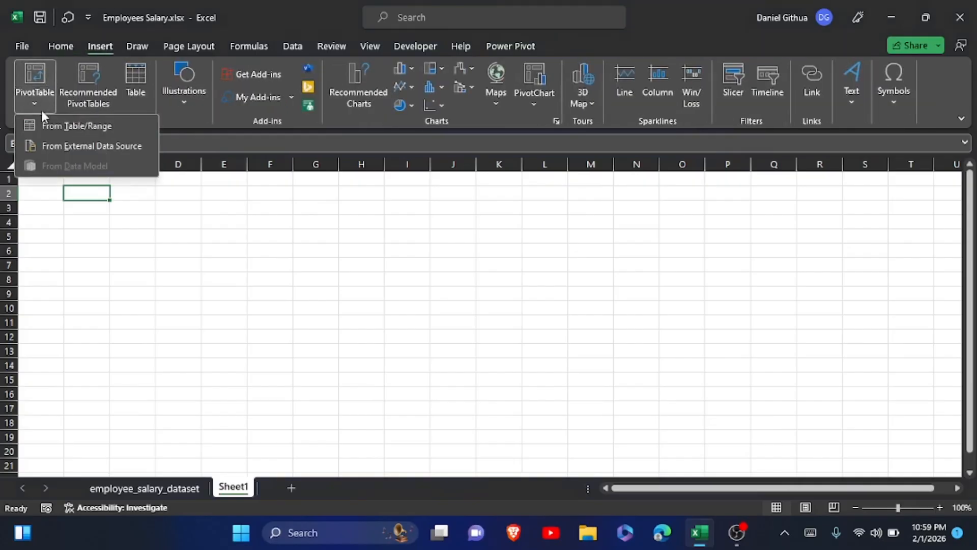
click(59, 129)
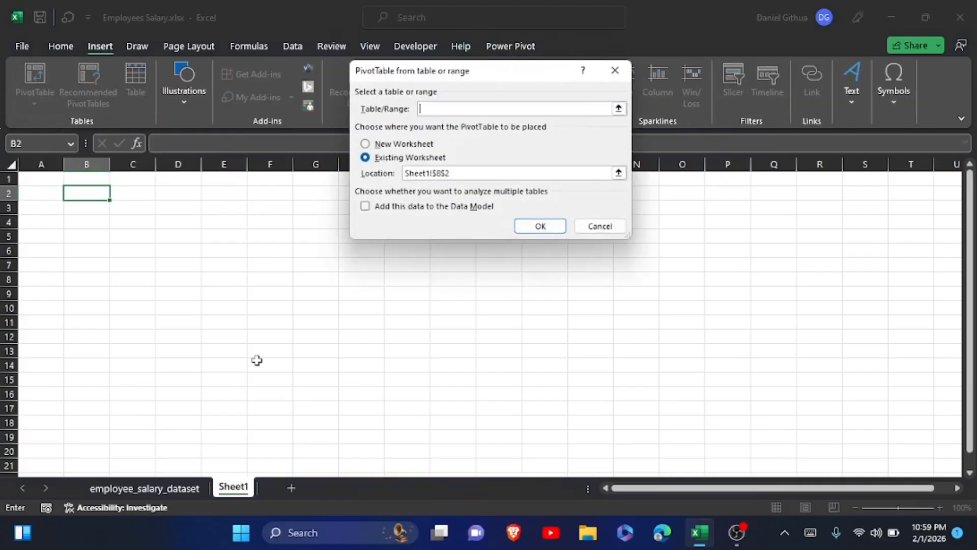
click(144, 489)
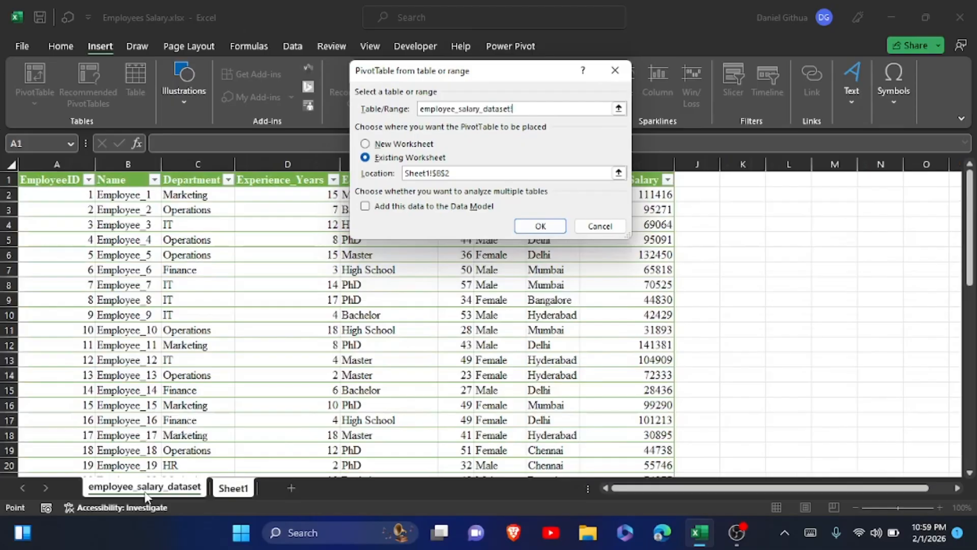
click(102, 256)
key(ctrl+a)
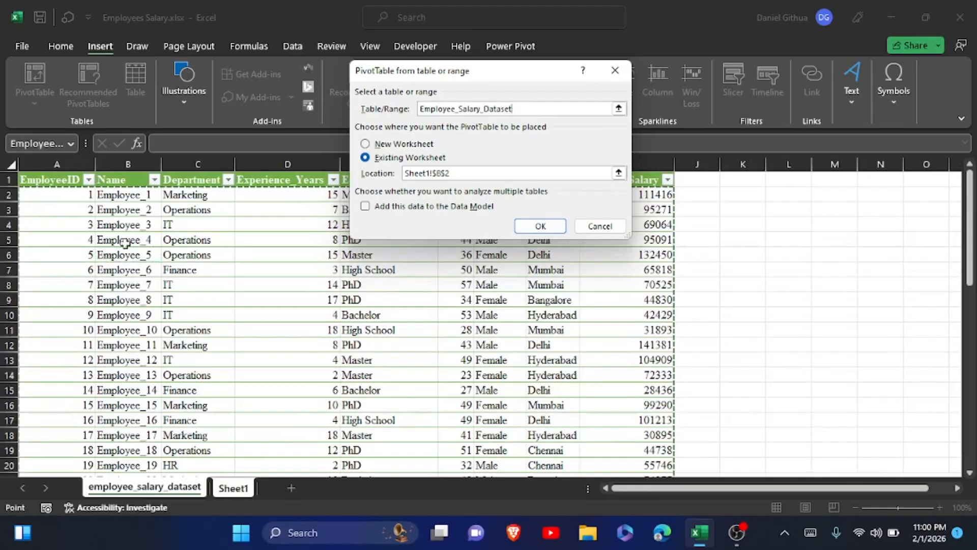
- Create the PivotTable with Department in Rows and Monthly_Salary in Values
click(539, 226)
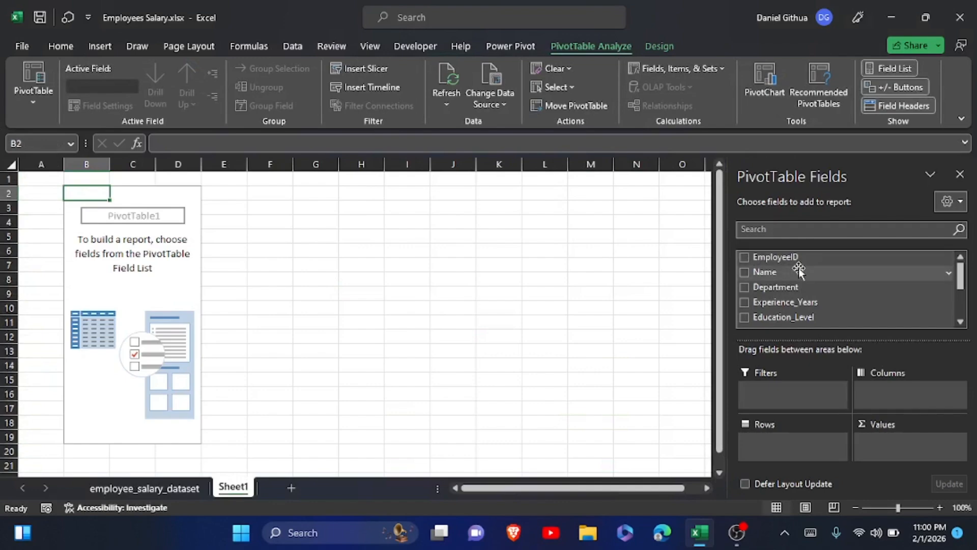
drag(795, 283, 781, 440)
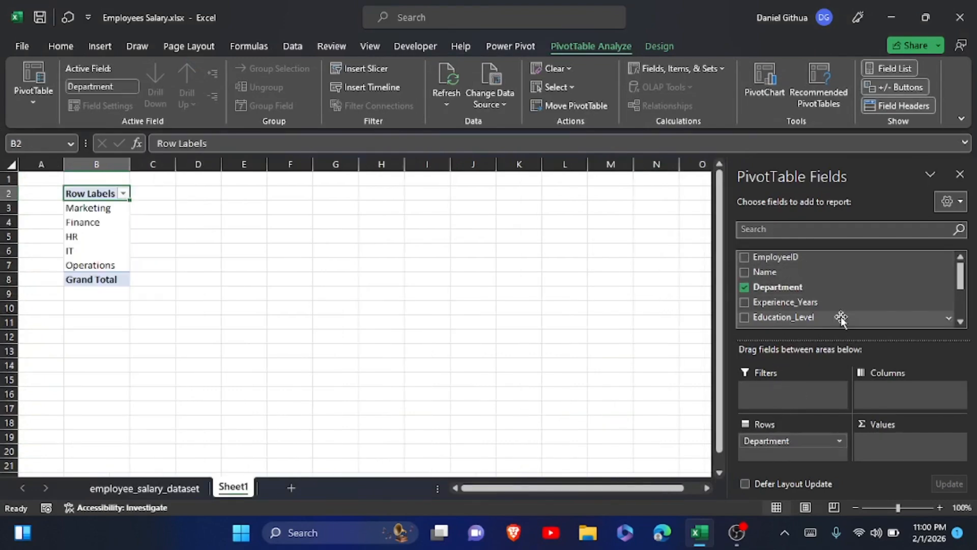
drag(960, 275, 961, 303)
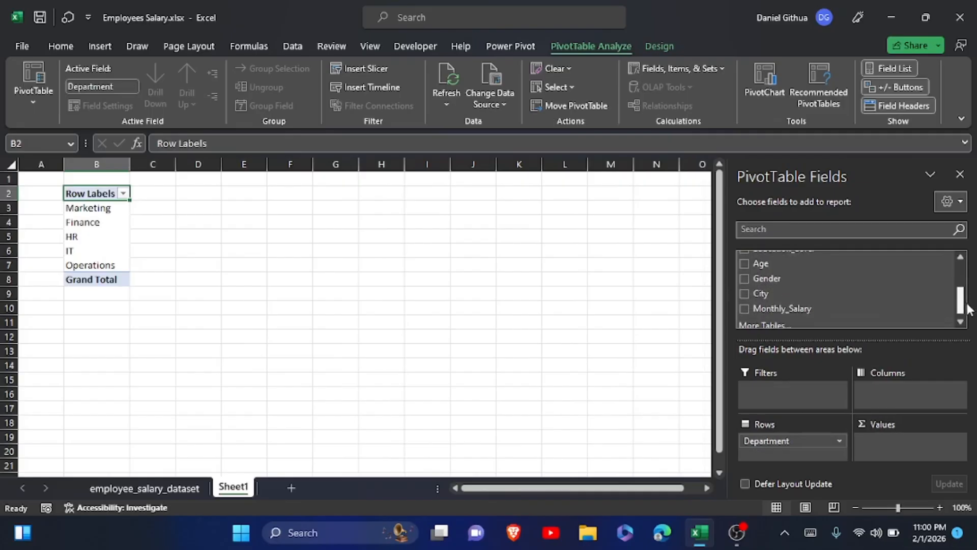
drag(823, 307, 911, 449)
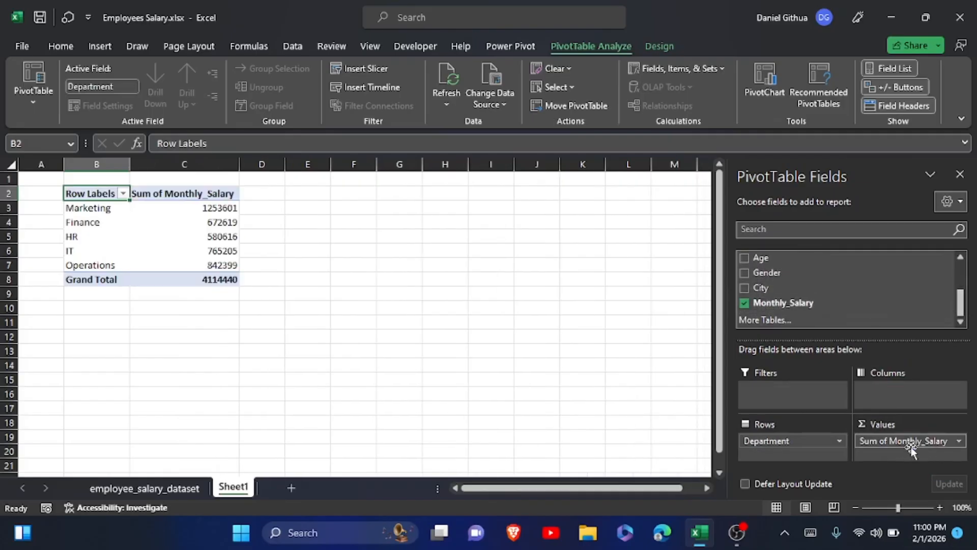
- Summarize Monthly_Salary as an Average and format it as Currency
click(960, 441)
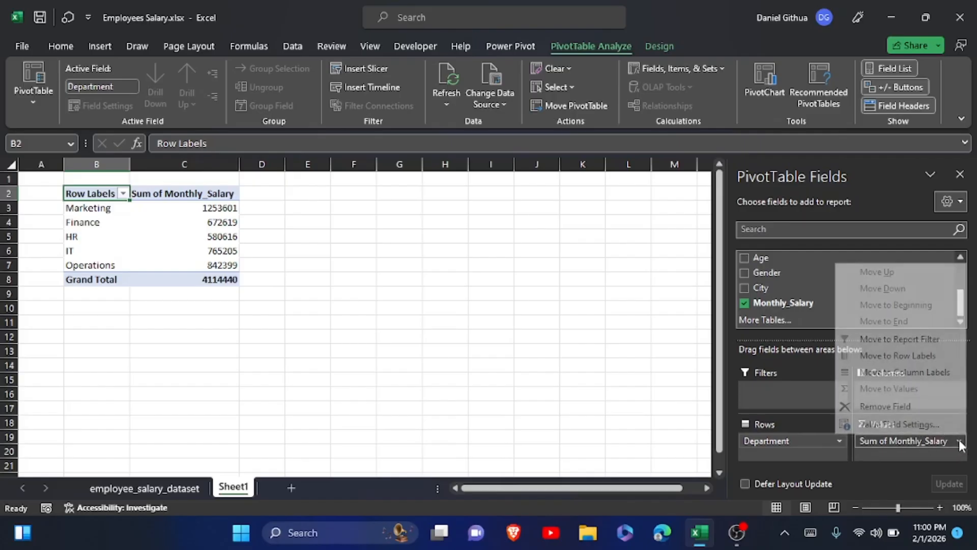
click(905, 430)
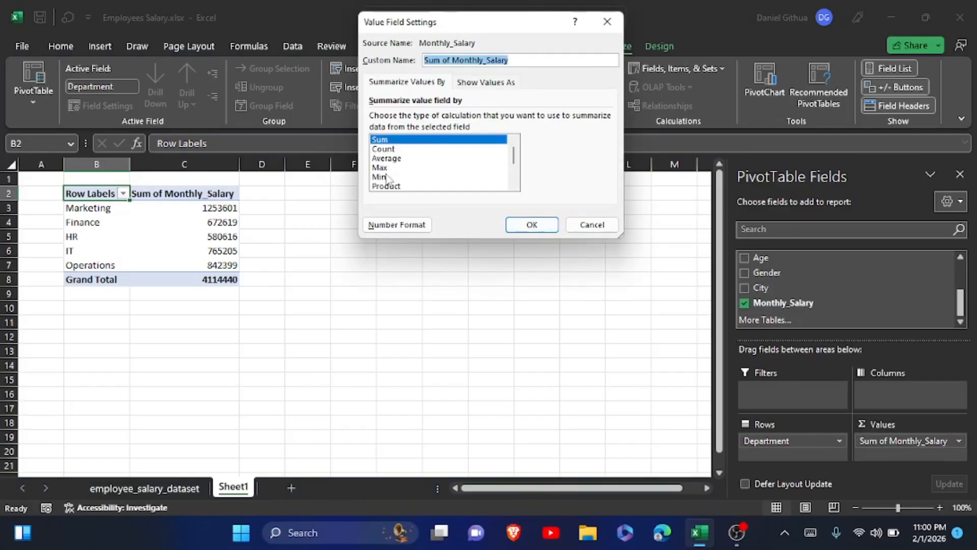
click(398, 166)
click(400, 161)
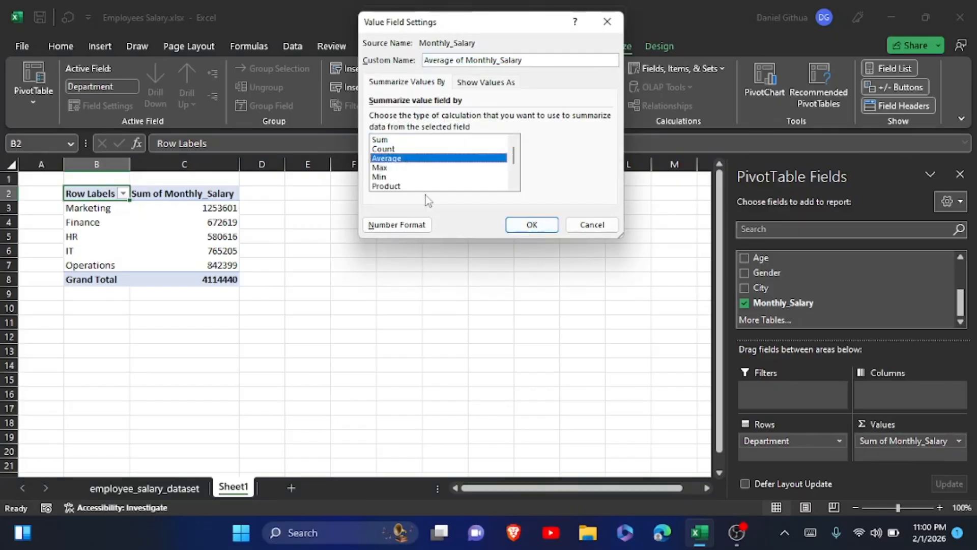
click(414, 225)
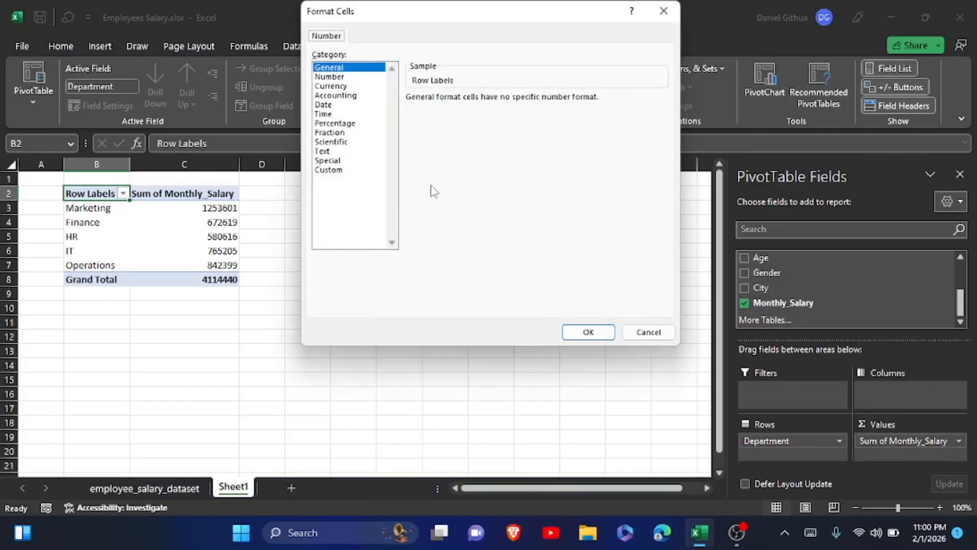
click(344, 86)
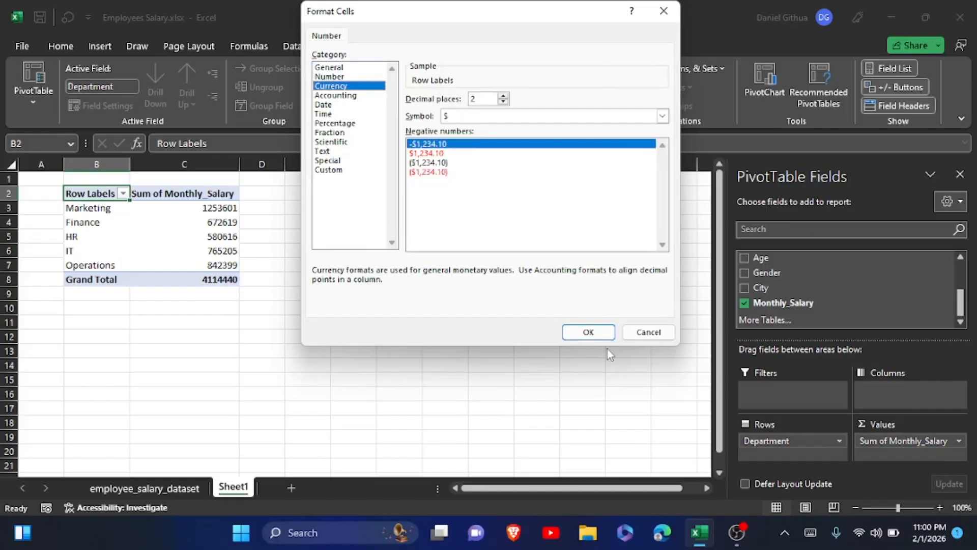
click(588, 332)
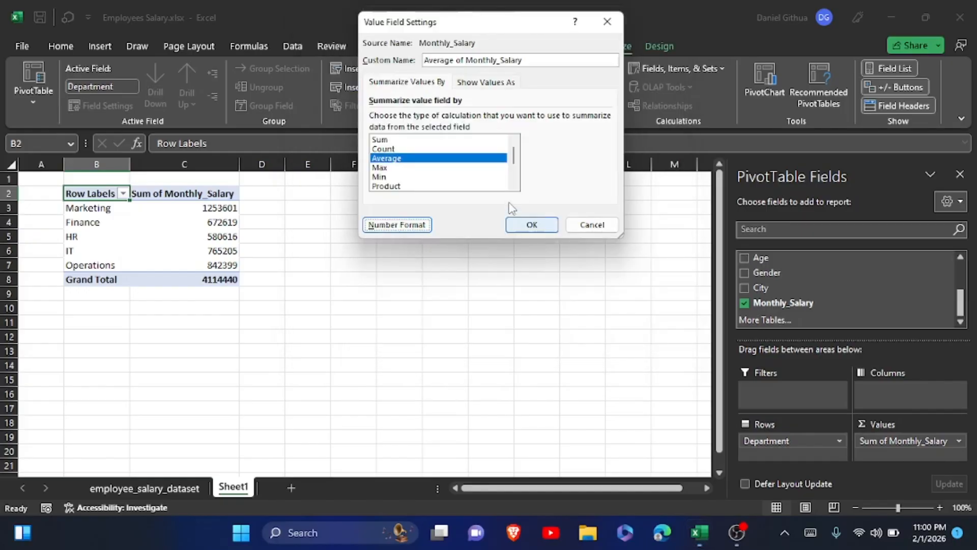
click(525, 224)
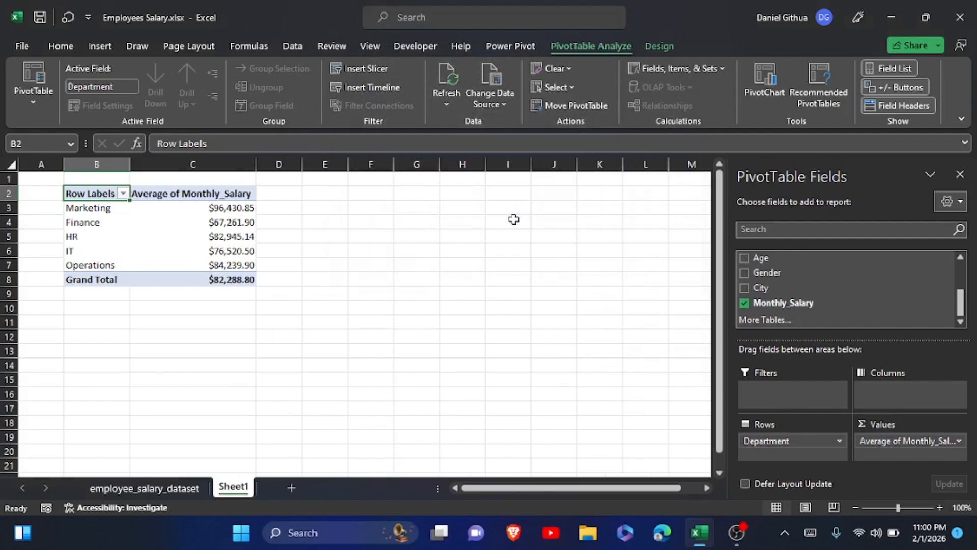
- Insert a 3-D Pie PivotChart of average salary by department and hide all its field buttons
click(94, 215)
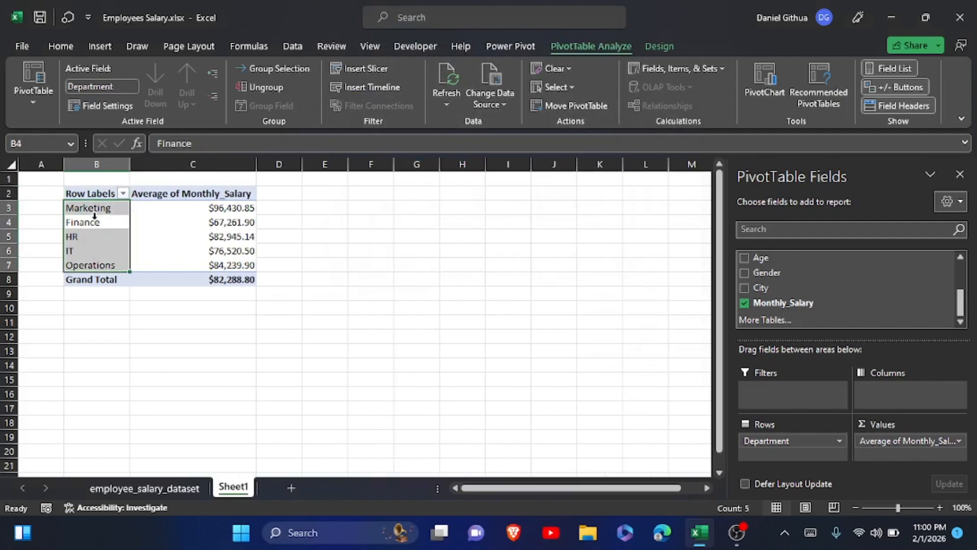
click(758, 84)
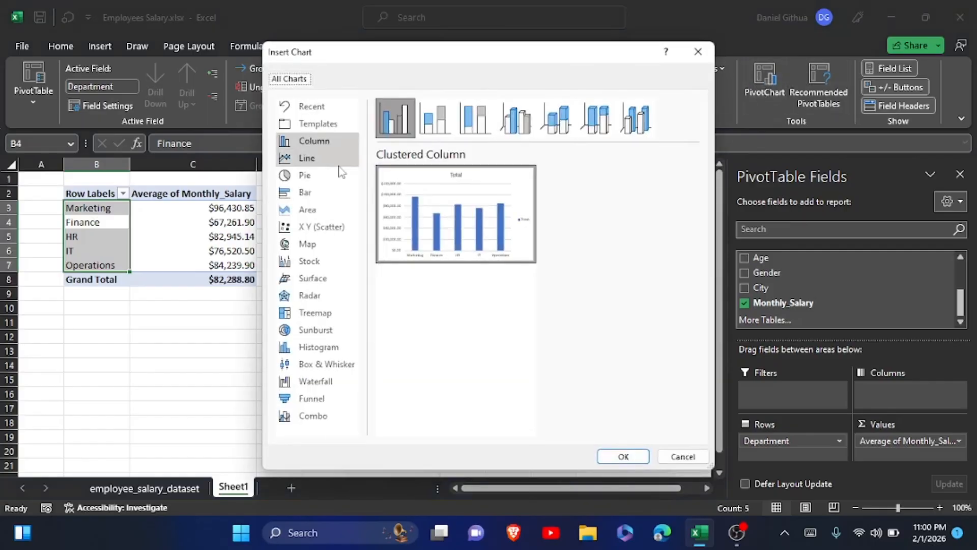
click(306, 176)
click(445, 117)
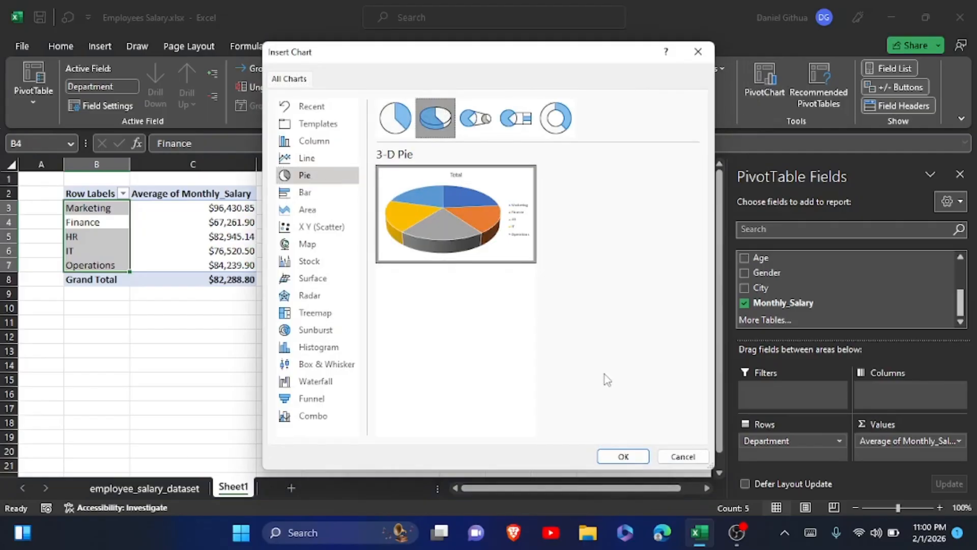
click(625, 458)
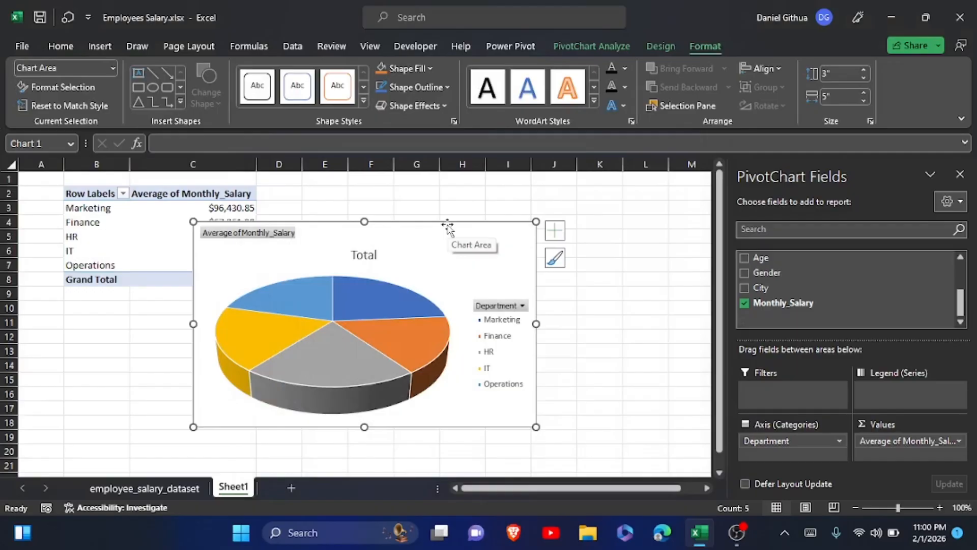
right_click(237, 237)
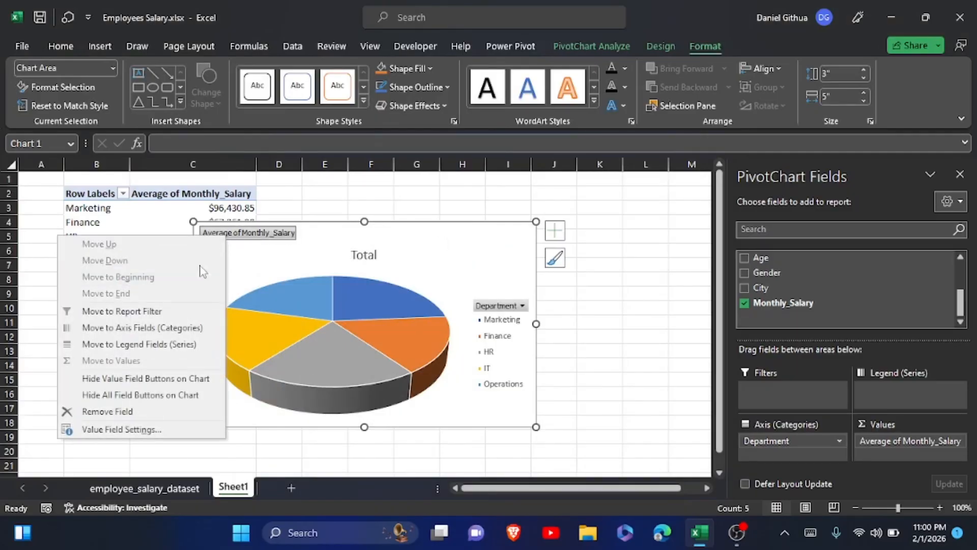
click(133, 395)
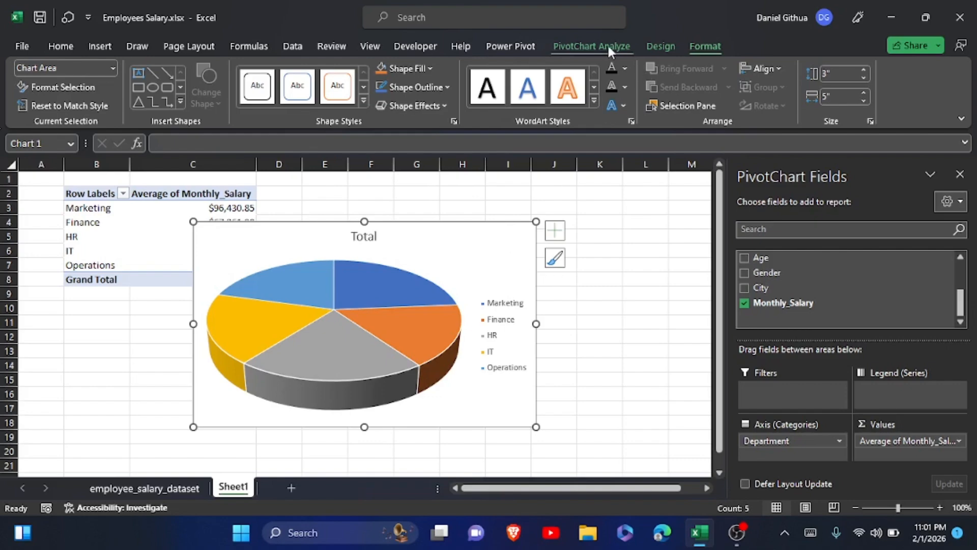
- Apply a chart layout with a title and category labels, and shift the pie chart right
click(653, 46)
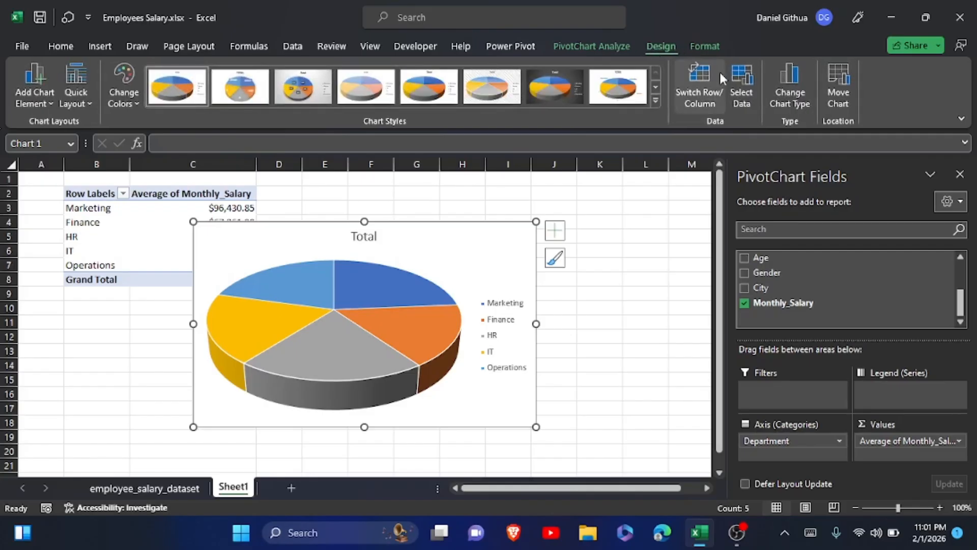
click(620, 91)
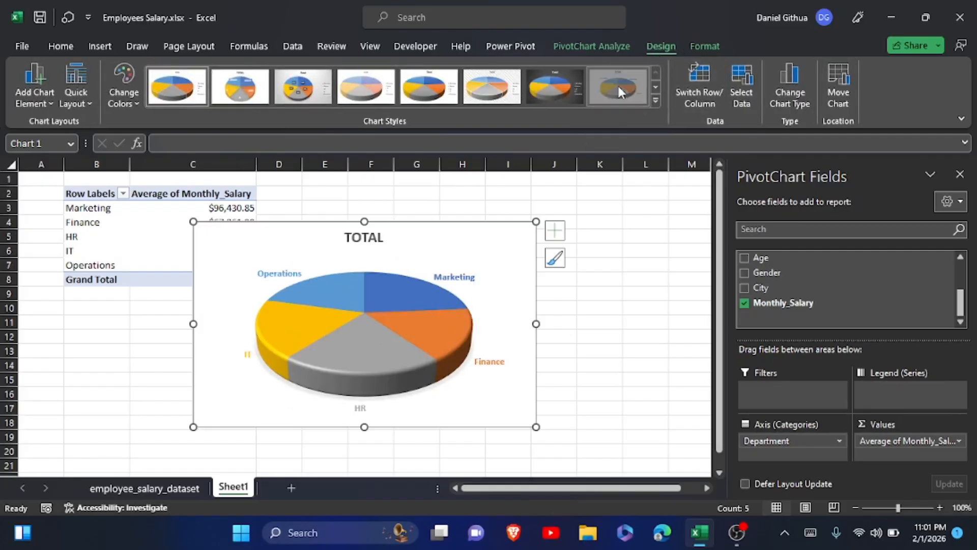
drag(476, 220, 555, 197)
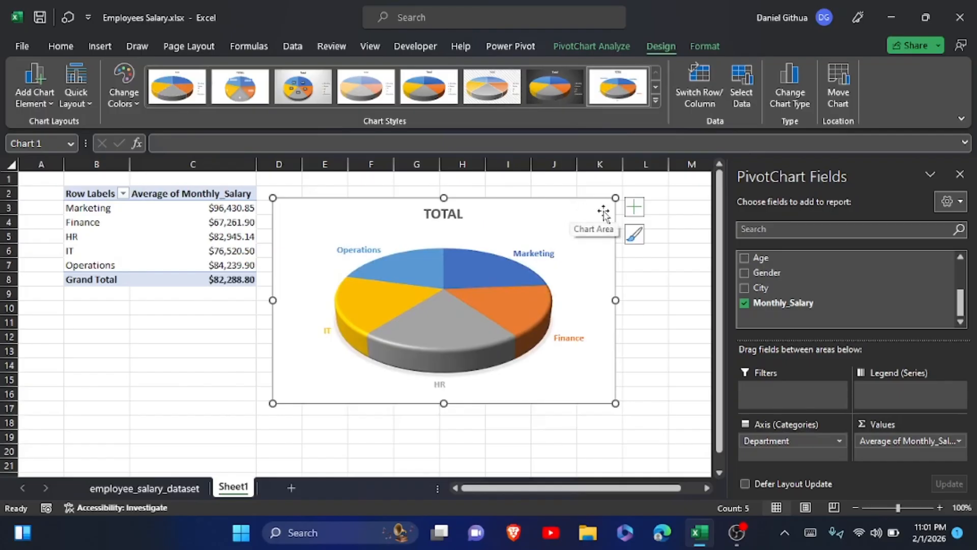
- Add salary values and percentages to the pie data labels and place the chart beside the pivot table
click(634, 207)
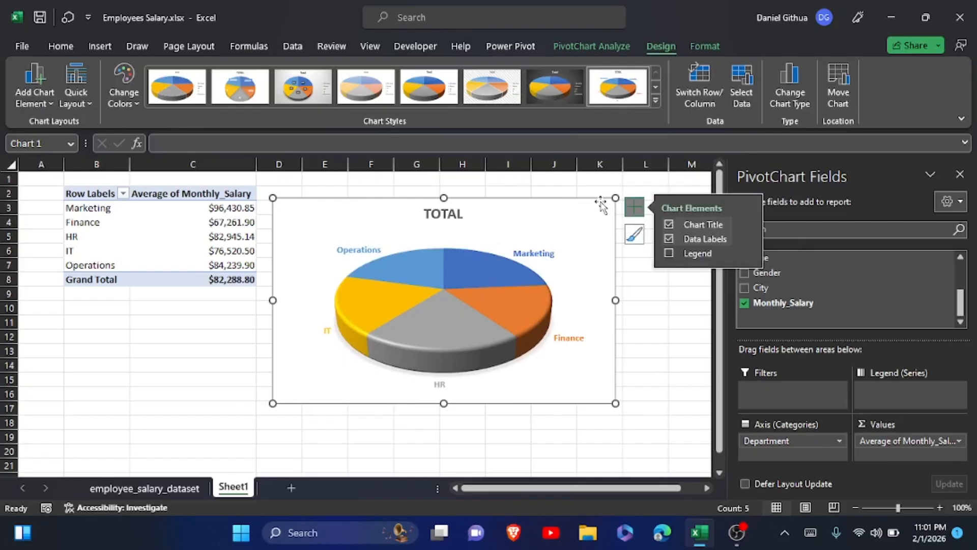
click(747, 239)
click(805, 328)
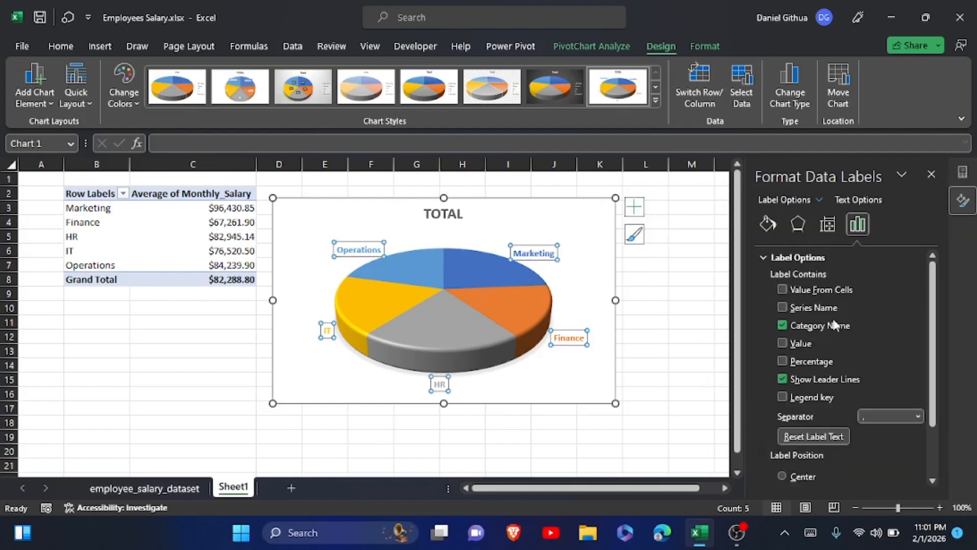
click(783, 343)
click(782, 361)
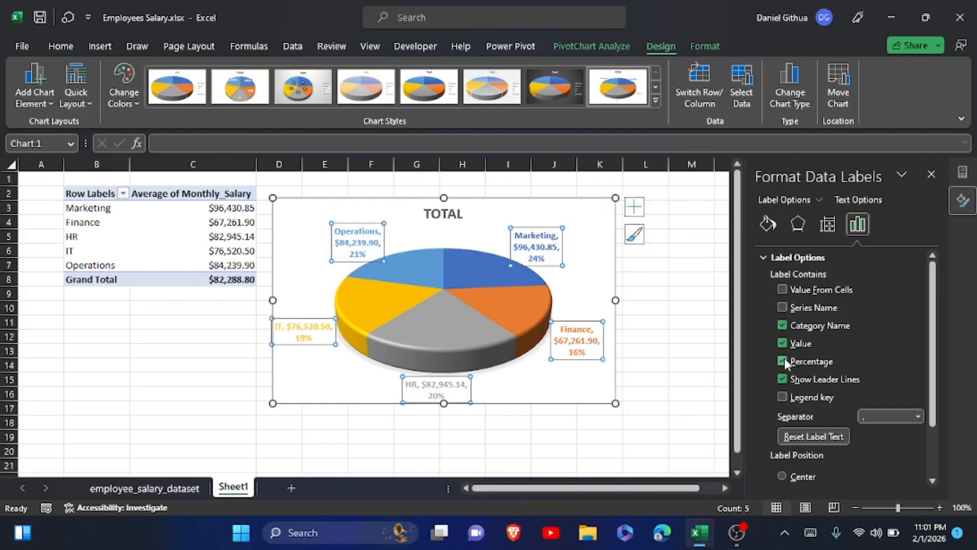
drag(541, 199, 575, 186)
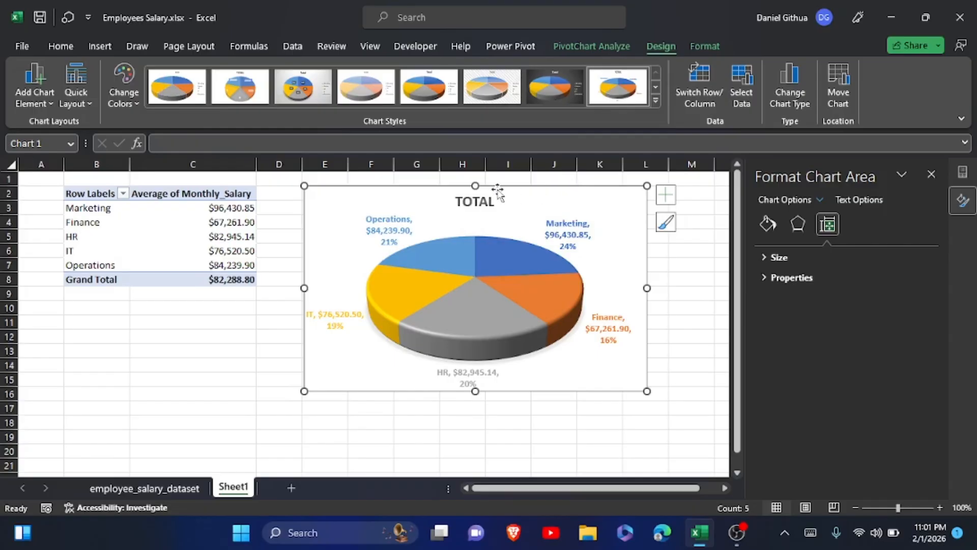
- Retitle the pie chart 'Average of Monthly Salary by Departments'
click(462, 206)
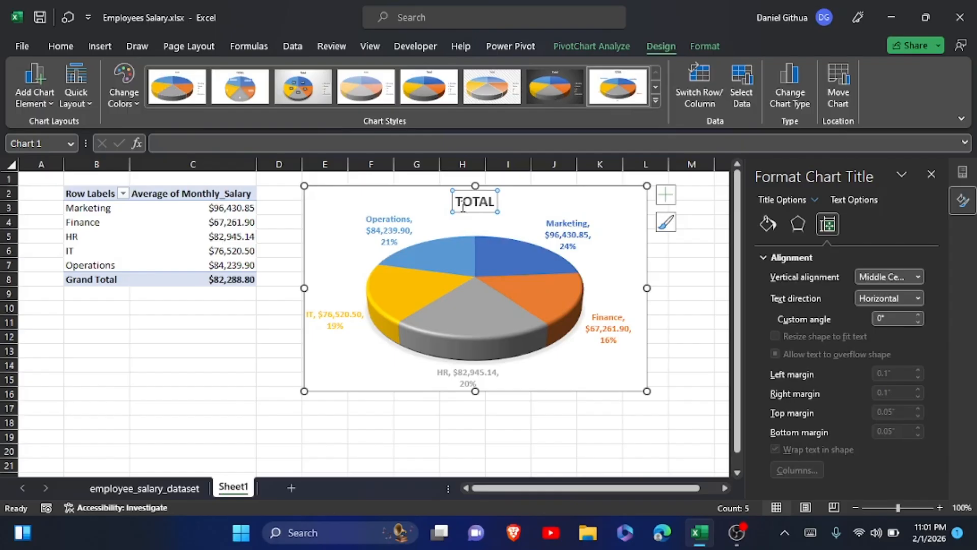
text(Av)
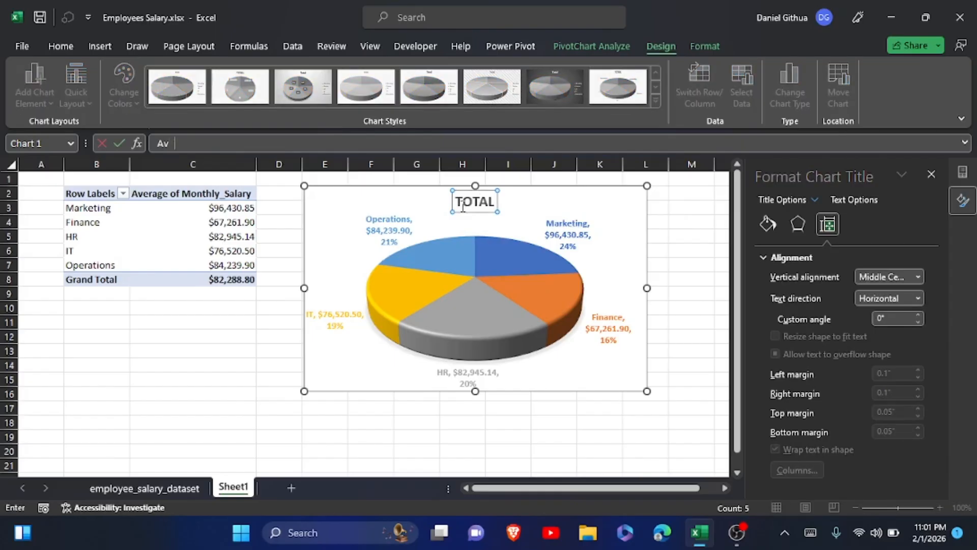
text(erage of Monthly)
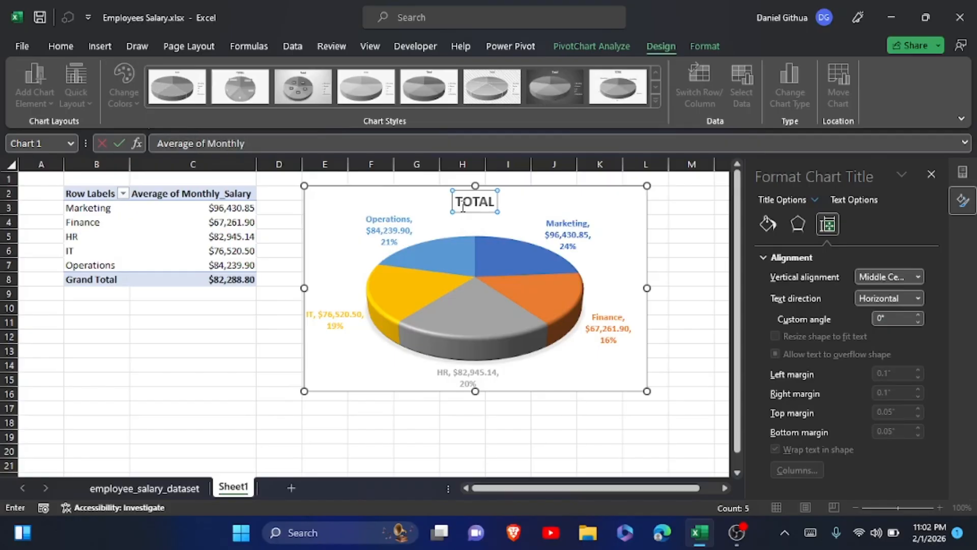
text( Salary by De)
click(811, 537)
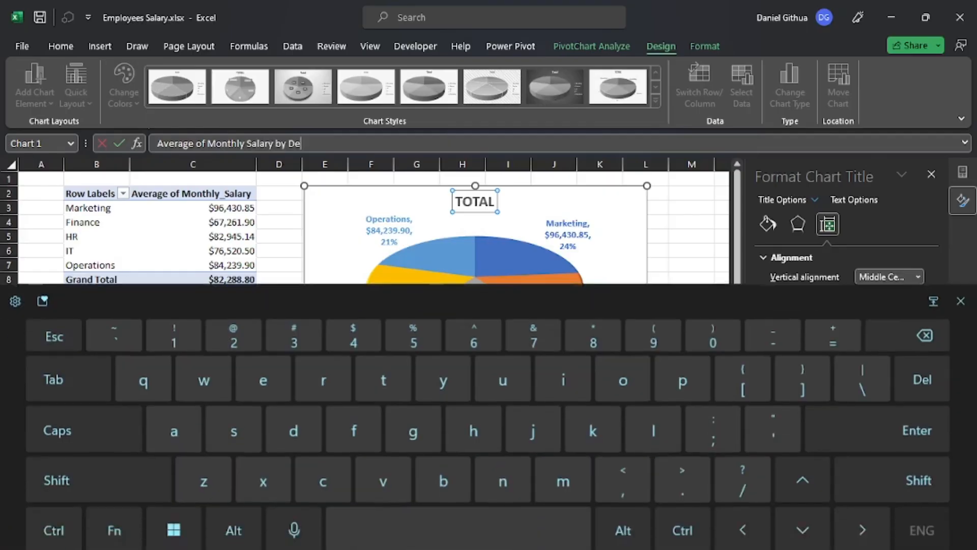
text(part)
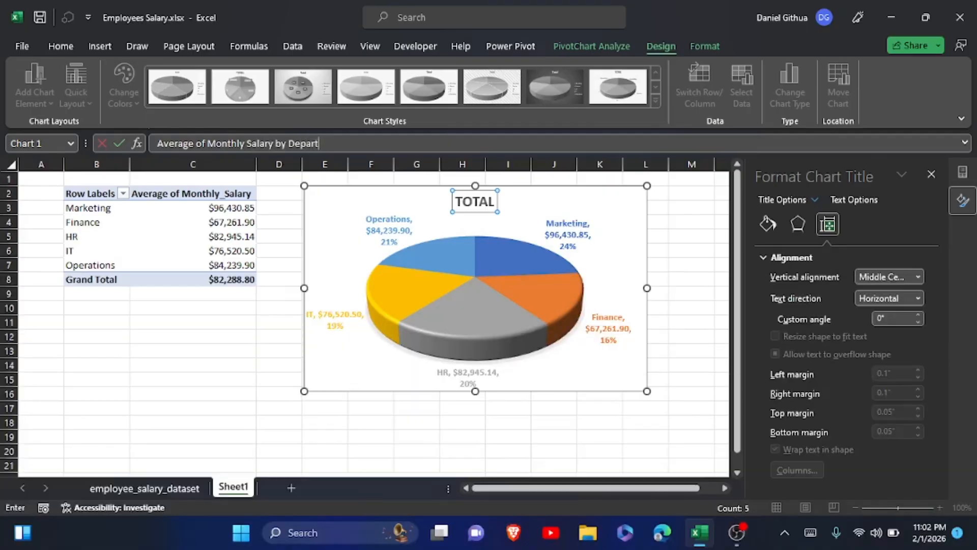
text(ments)
click(636, 199)
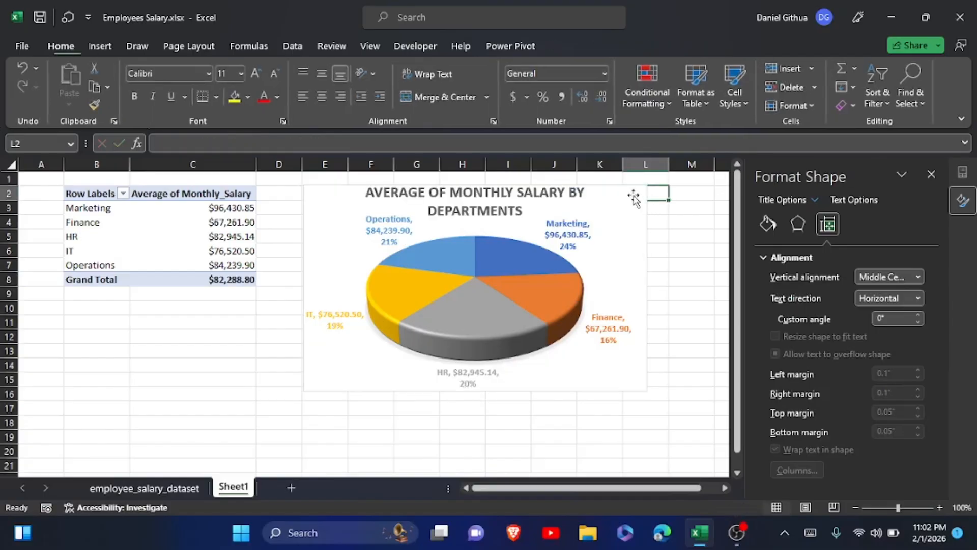
- Set the chart text to size 12 in Times New Roman
click(60, 46)
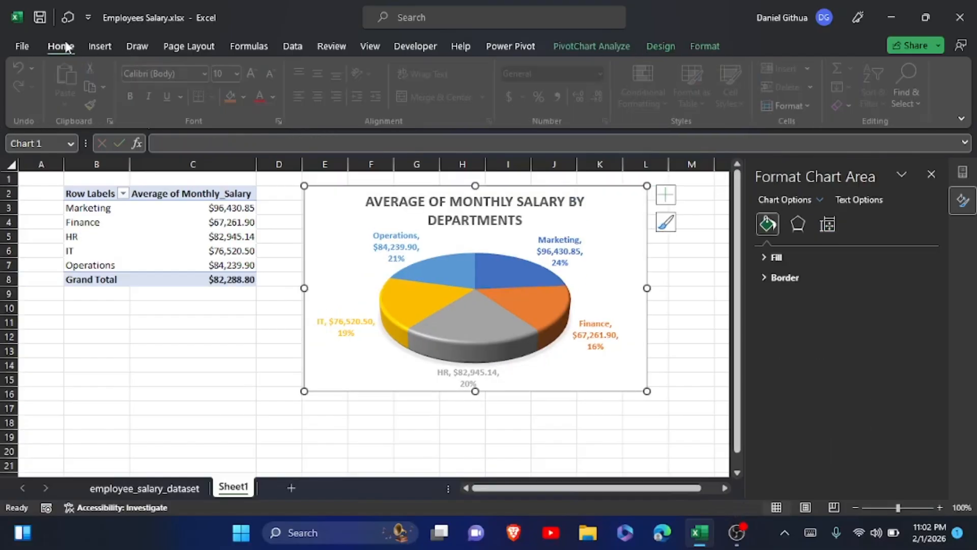
click(255, 75)
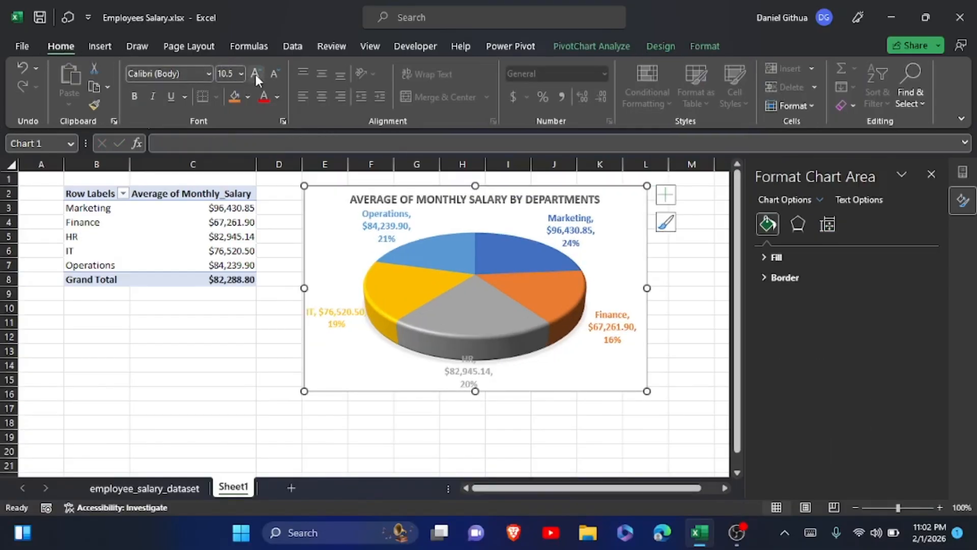
click(256, 75)
click(208, 75)
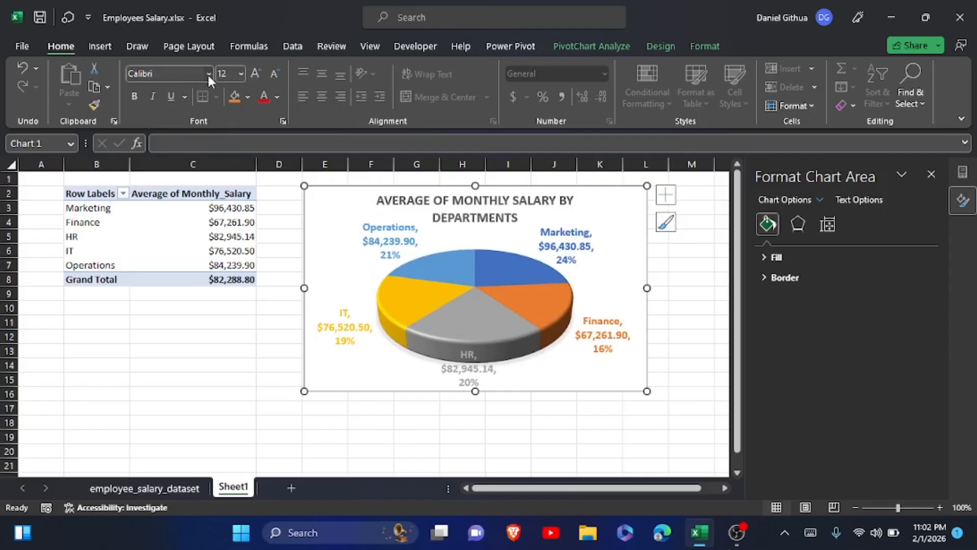
text(Times New Roman)
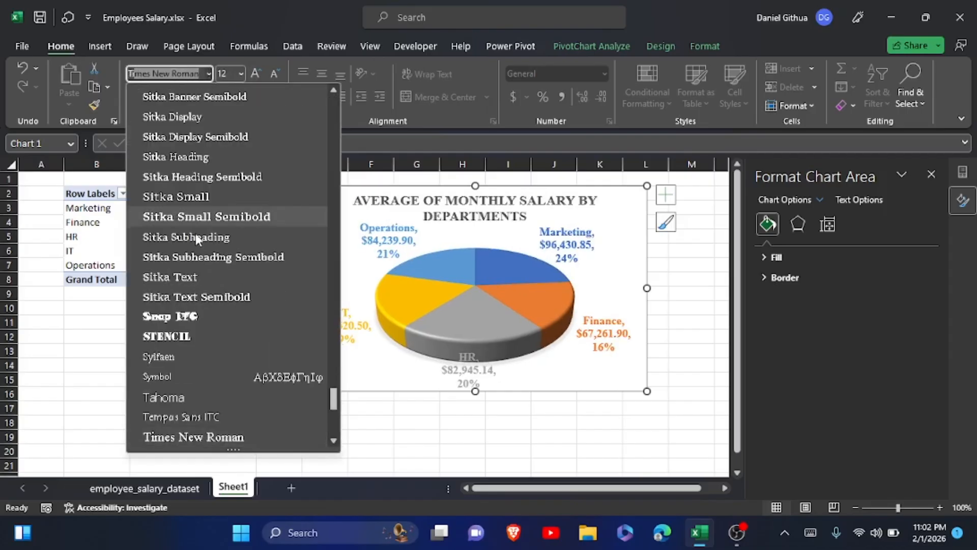
click(209, 433)
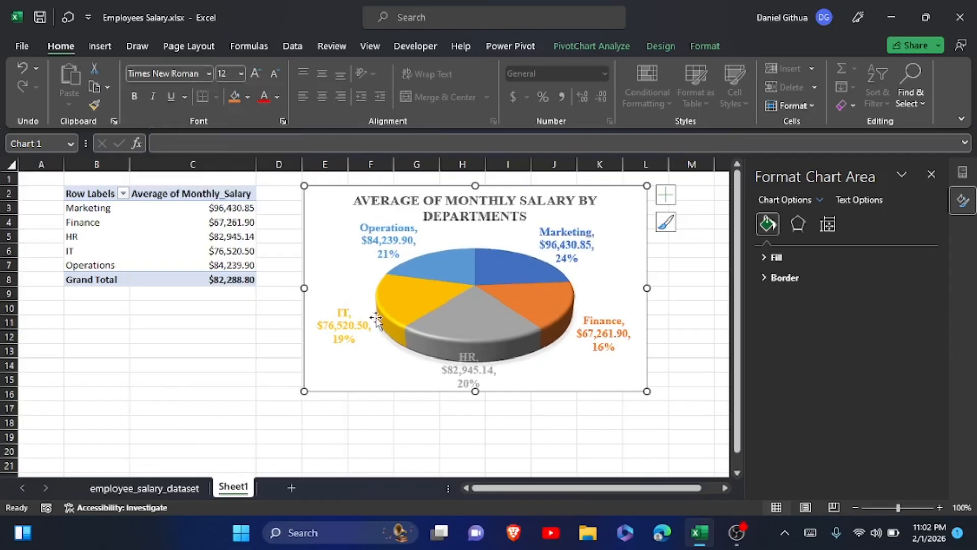
- Enlarge the chart wider and taller, then add a blank Sheet2
drag(647, 288, 689, 288)
drag(496, 391, 498, 407)
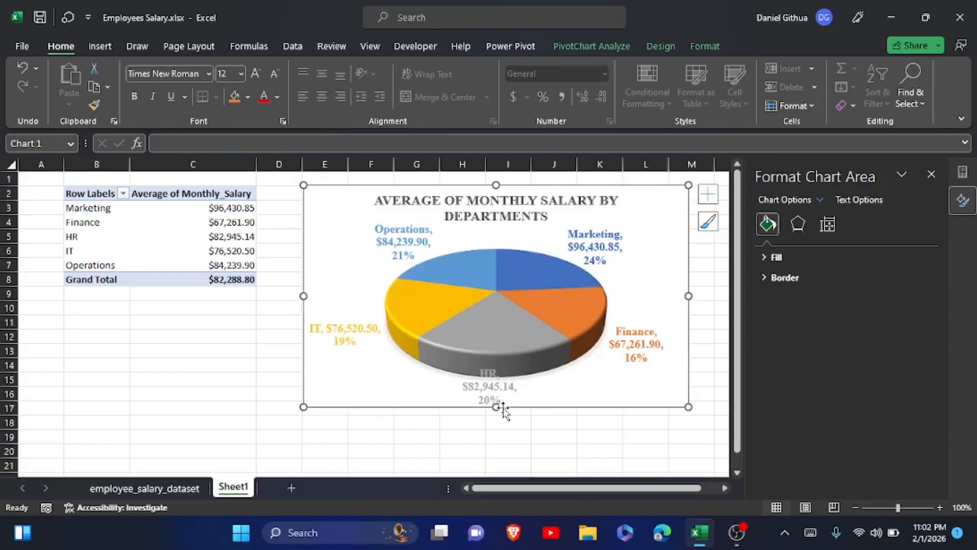
click(291, 487)
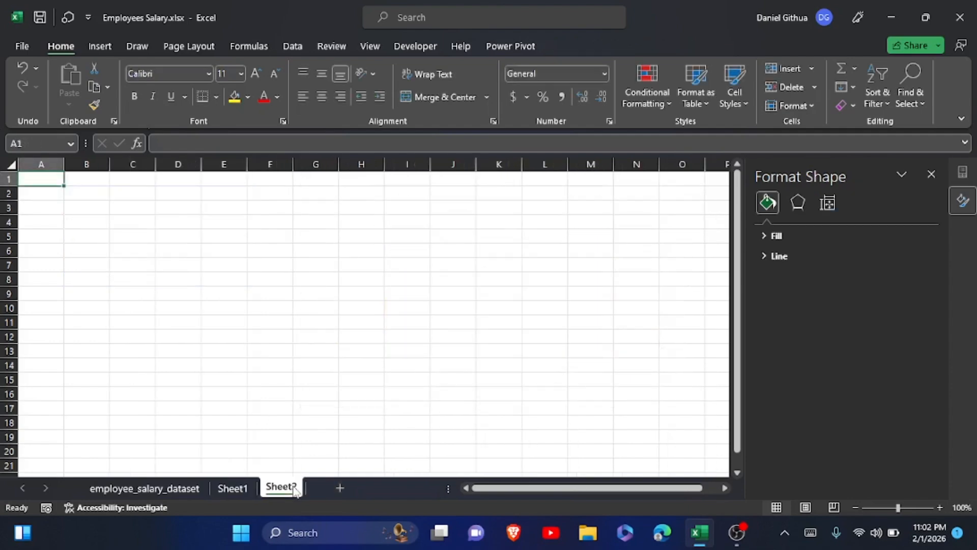
click(102, 46)
- Create a PivotTable on Sheet2 from the full employee_salary_dataset table
click(37, 107)
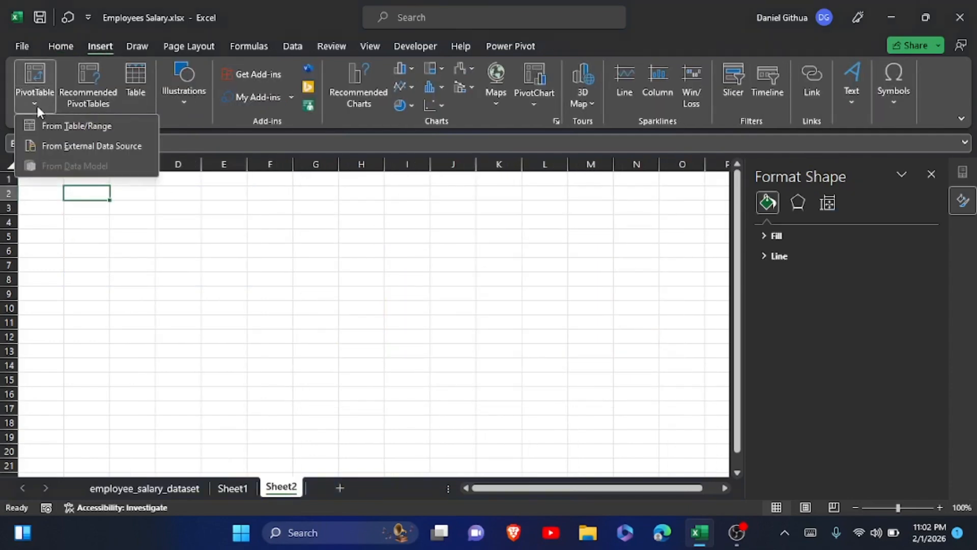
click(67, 130)
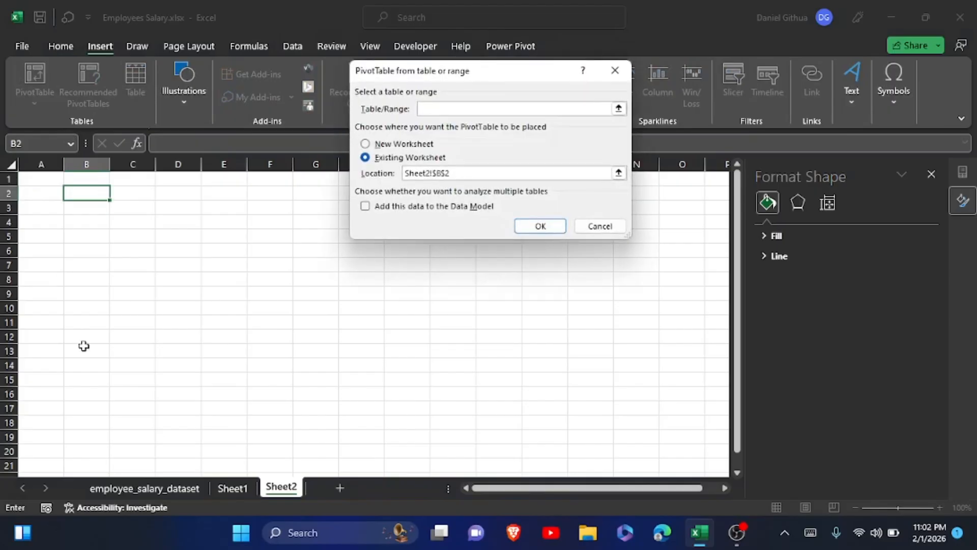
click(125, 493)
click(116, 265)
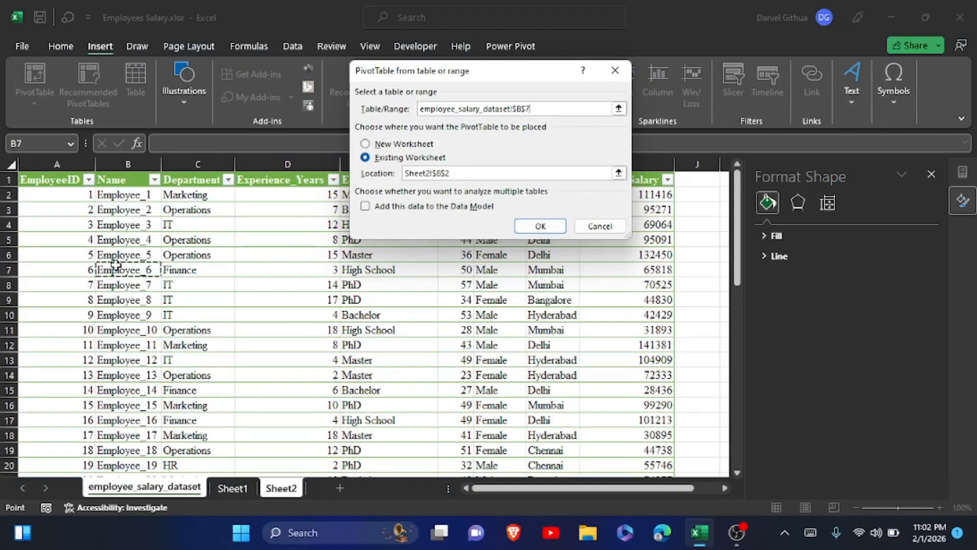
key(ctrl+a)
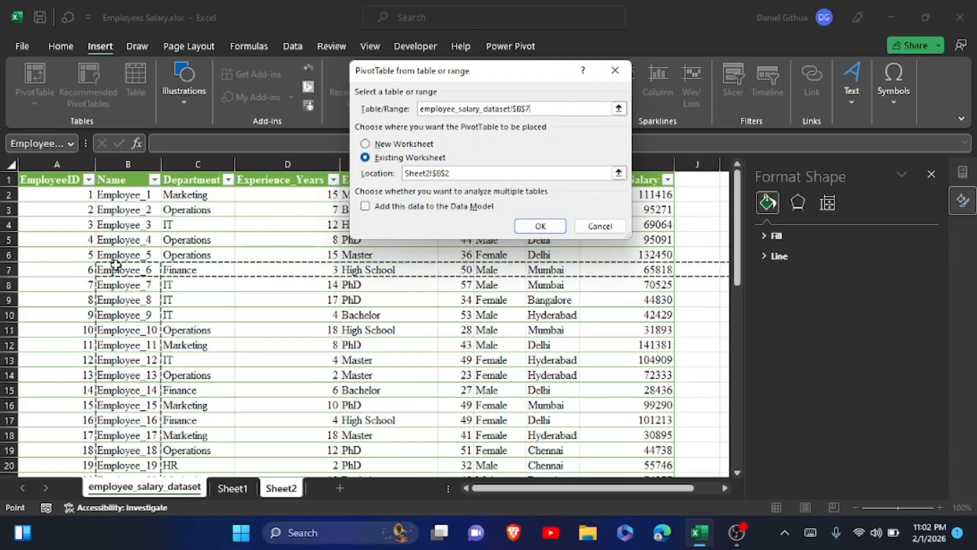
click(537, 223)
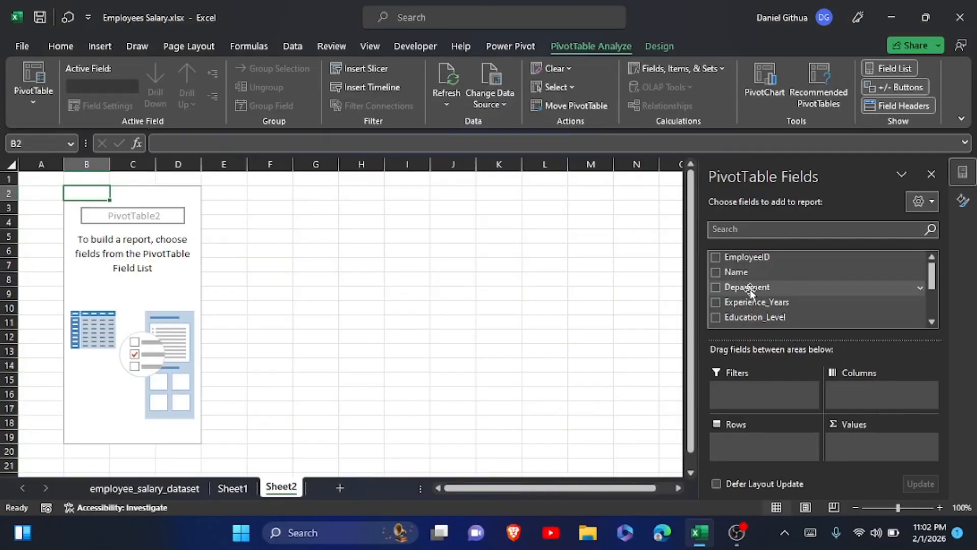
- Put Department in Rows and Age in Values
drag(751, 290, 742, 442)
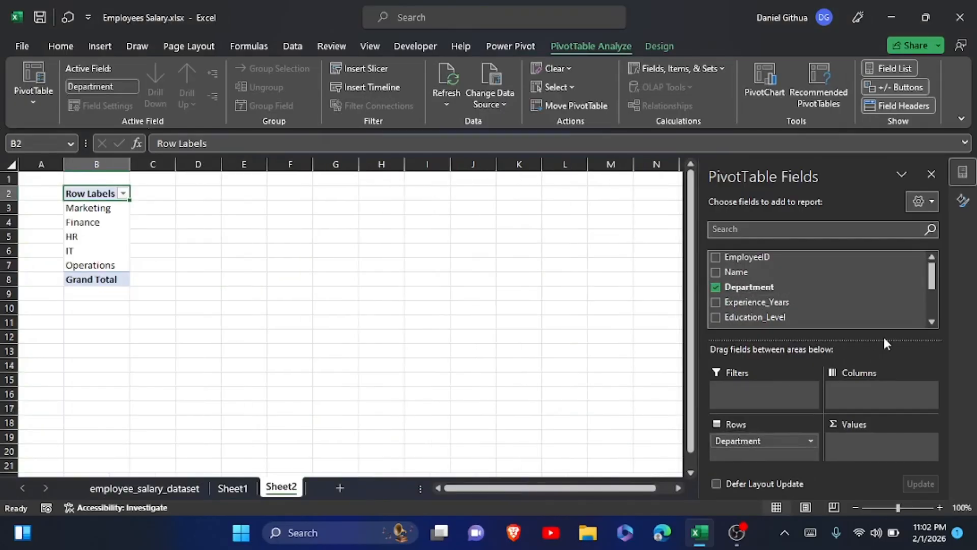
drag(933, 288, 938, 312)
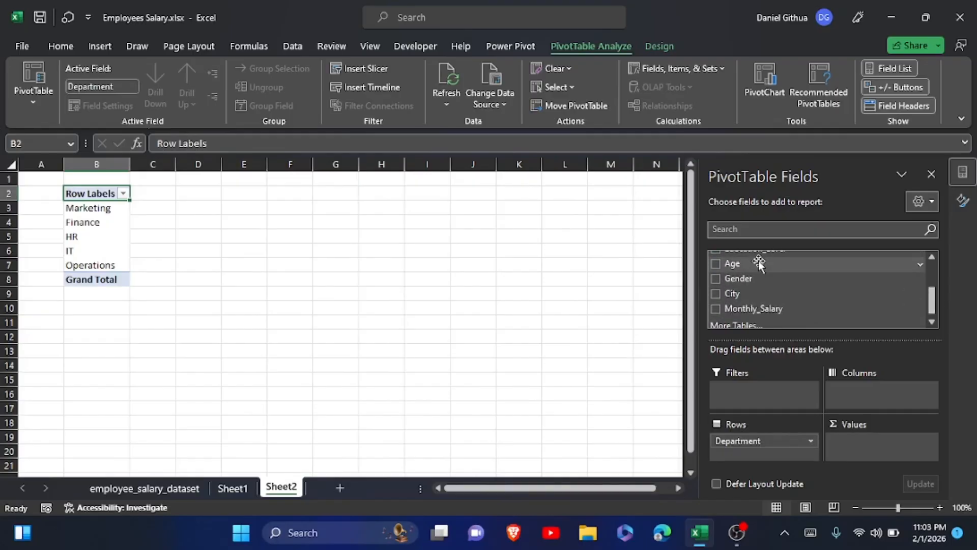
drag(759, 263, 854, 439)
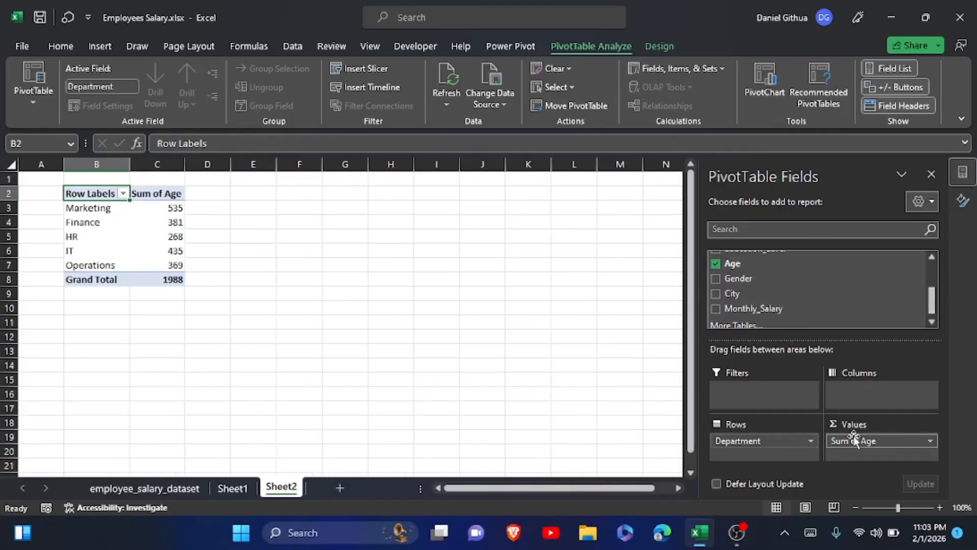
- Change Sum of Age to Average of Age with a two-decimal Number format
click(930, 440)
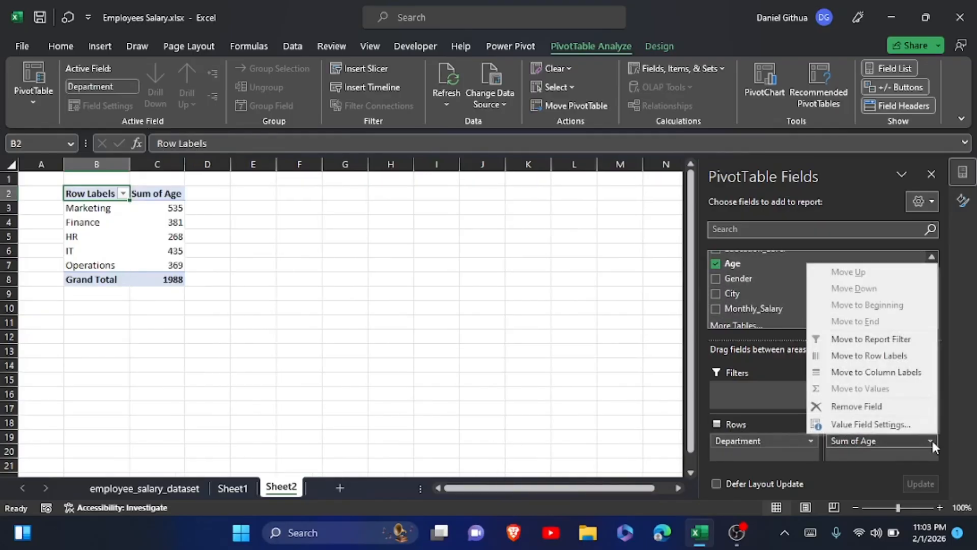
click(872, 429)
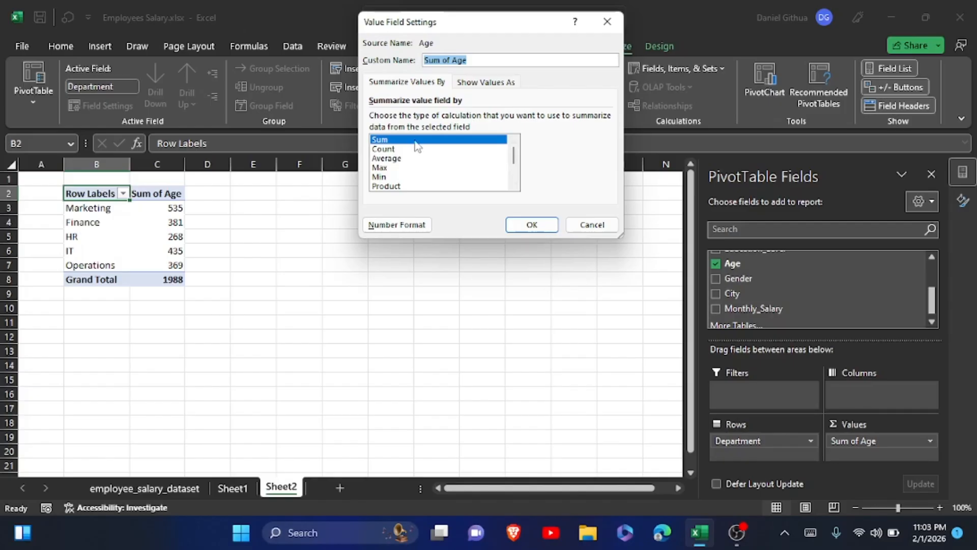
click(392, 158)
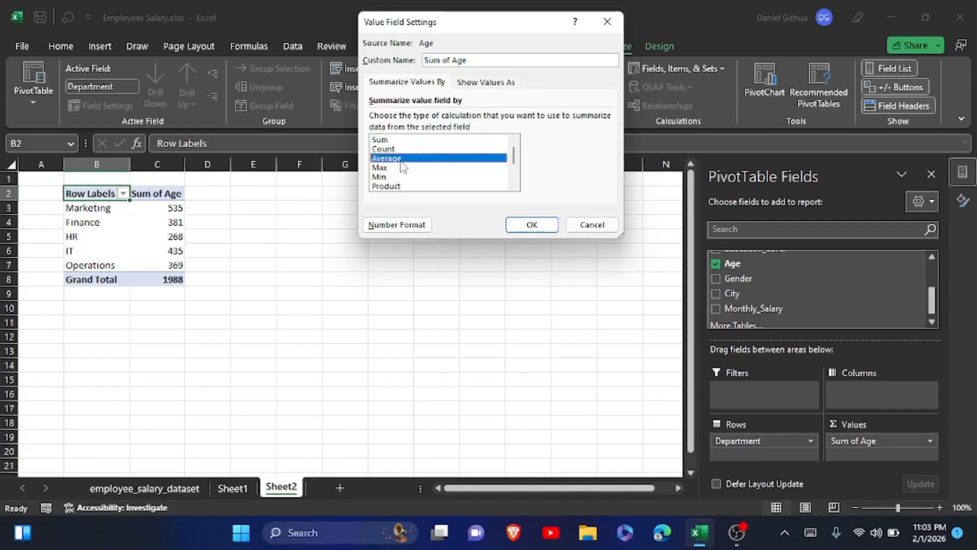
click(402, 228)
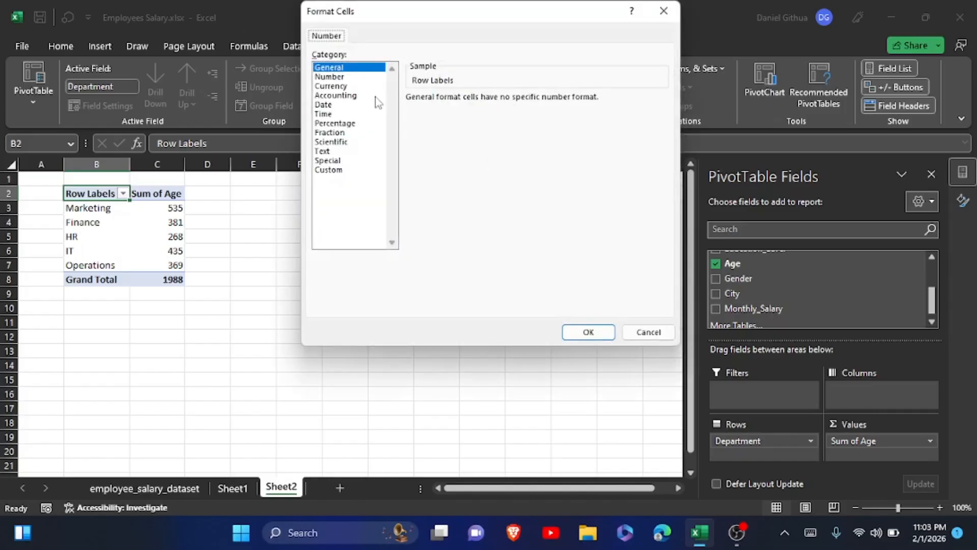
click(330, 77)
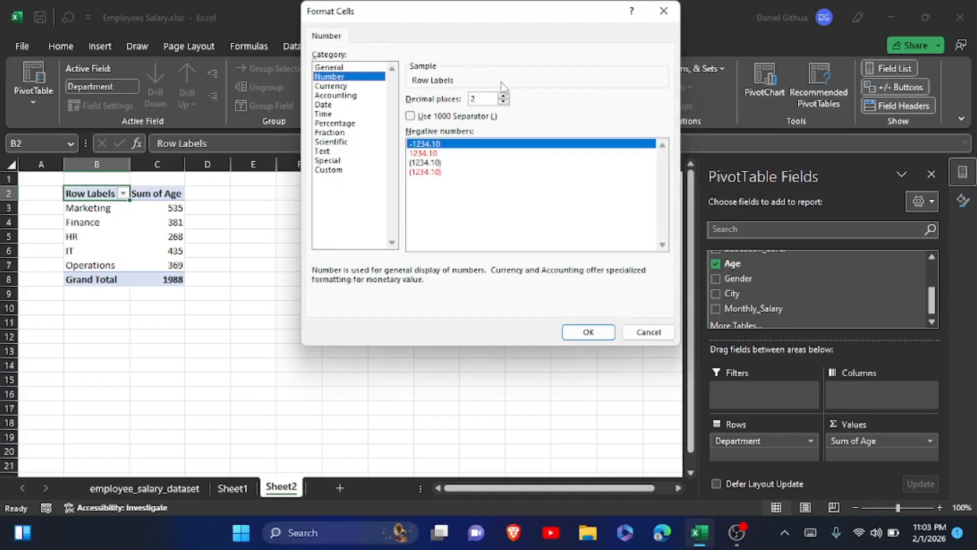
click(586, 332)
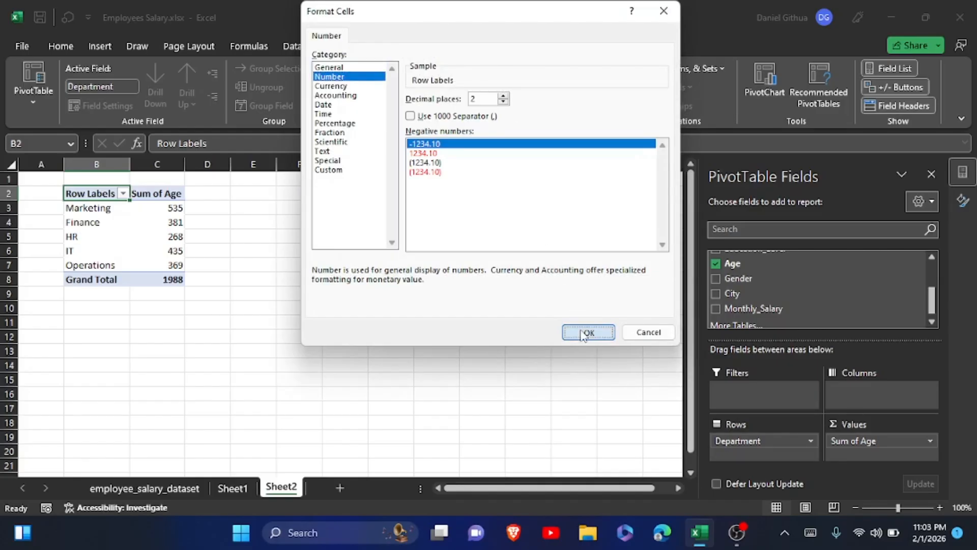
click(532, 224)
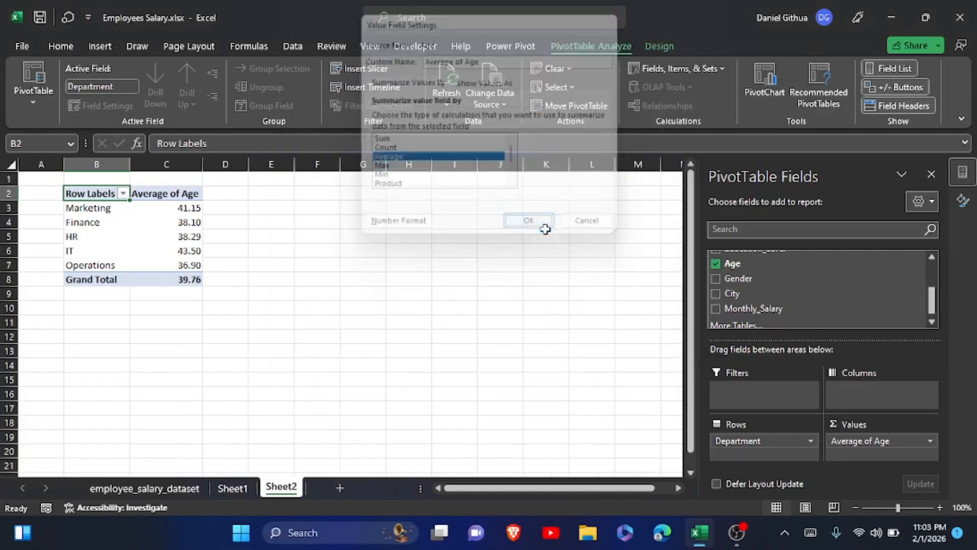
click(96, 223)
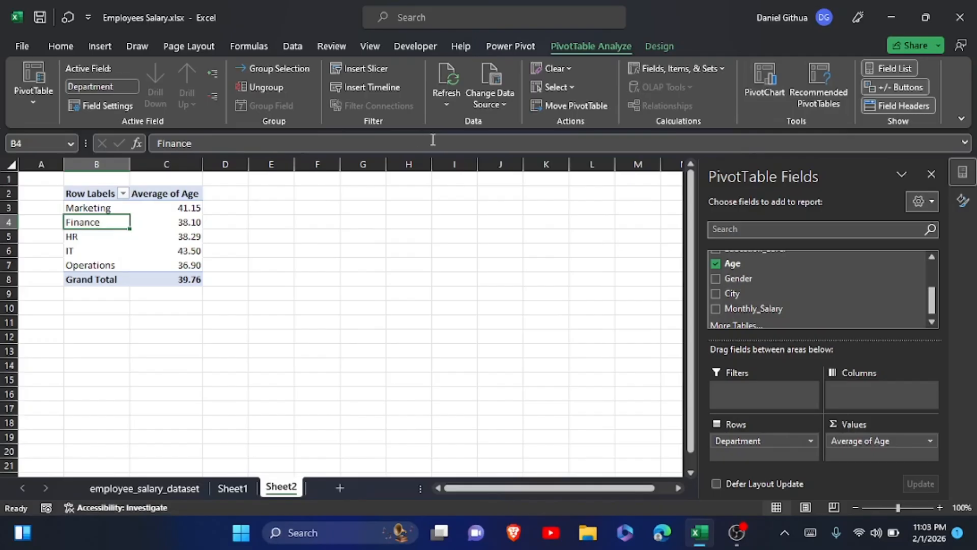
- Insert a Clustered Column PivotChart and move it up so the pivot values show
click(773, 70)
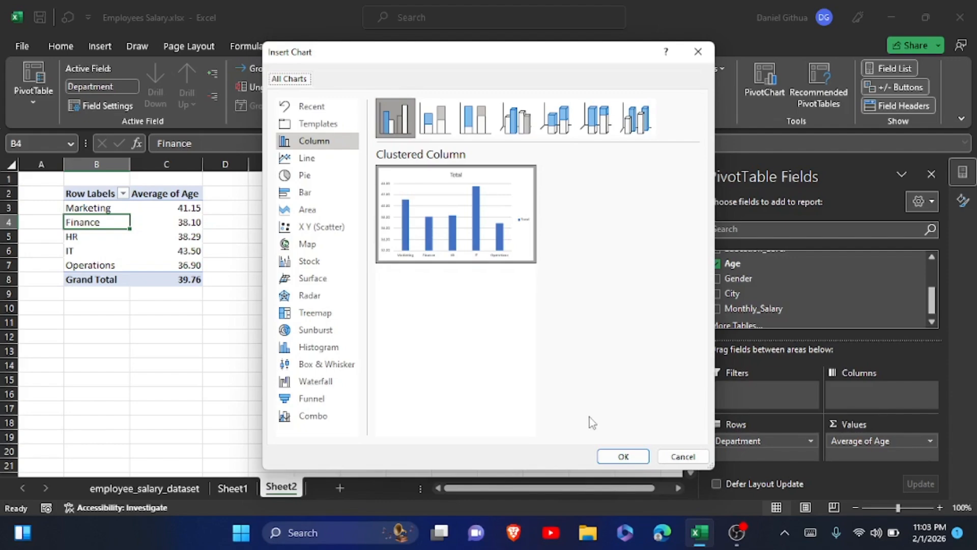
click(622, 456)
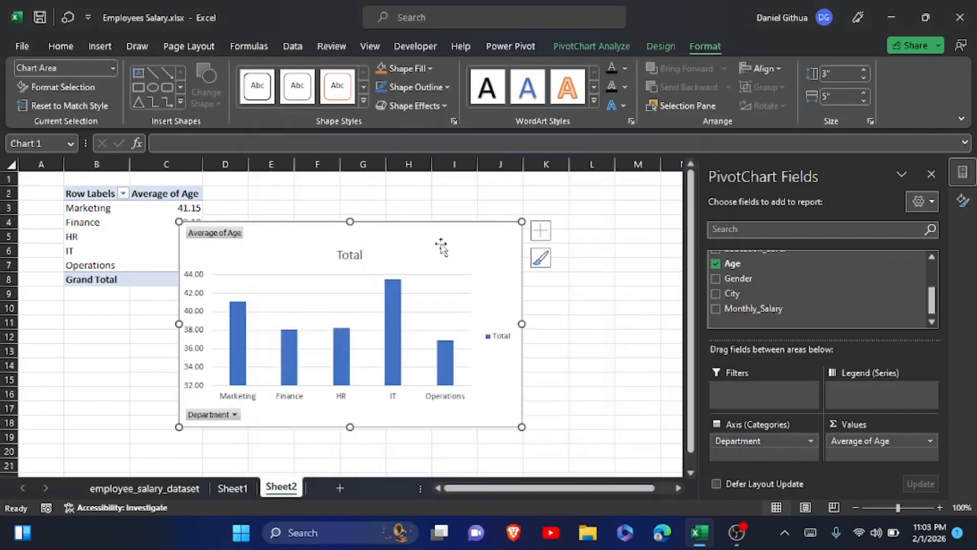
drag(443, 224, 480, 197)
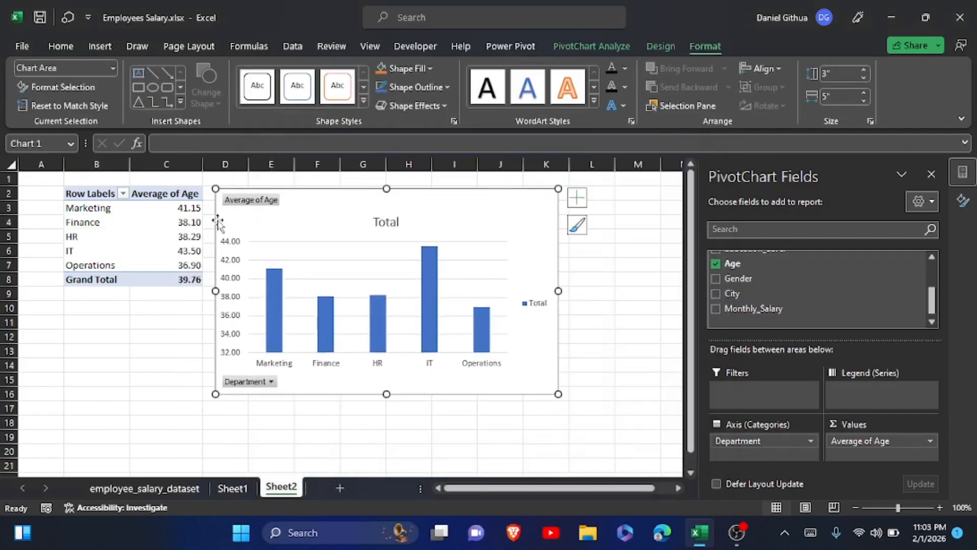
- Select the chart title and begin retyping it with 'A'
right_click(247, 204)
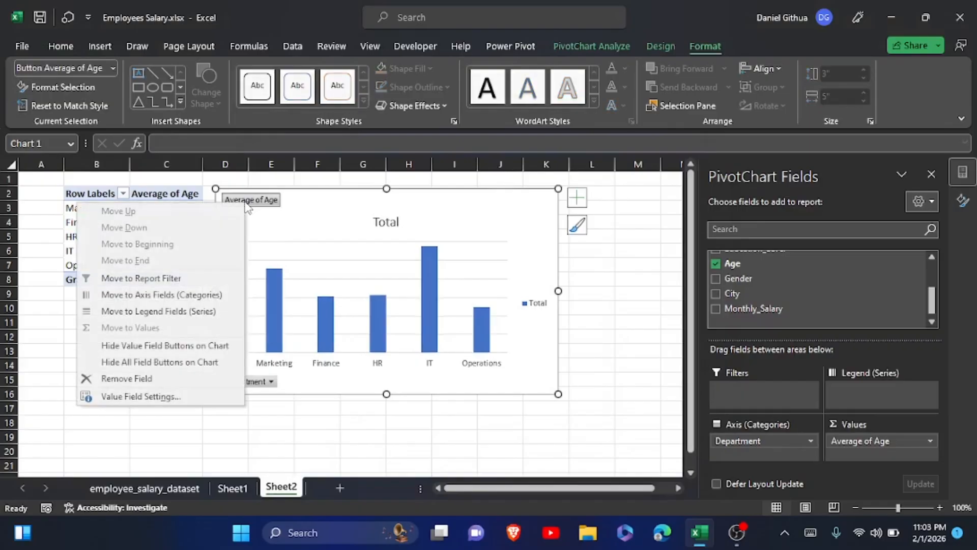
key(Escape)
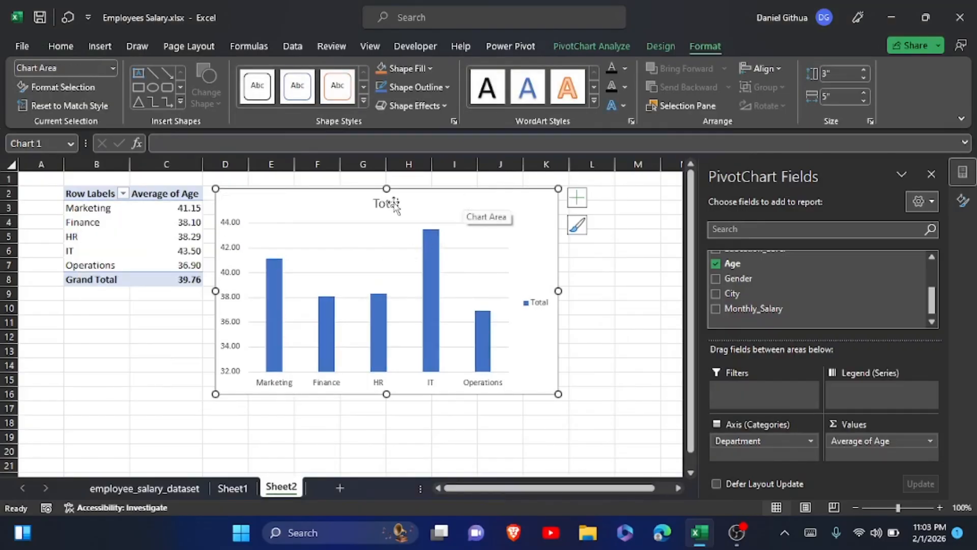
click(395, 203)
text(Average of Age by Department)
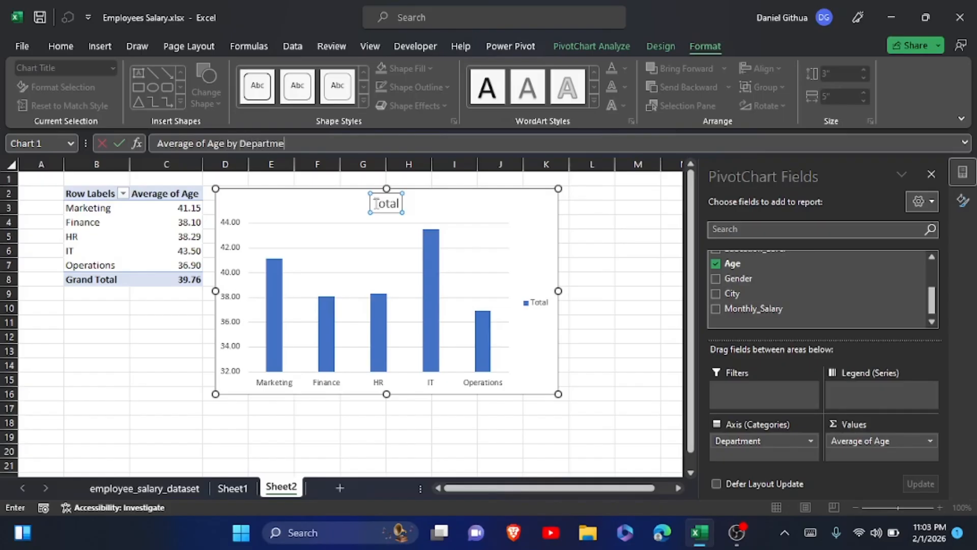
- Commit the 'Average of Age by Department' title and add axis titles to the chart
click(549, 201)
click(577, 198)
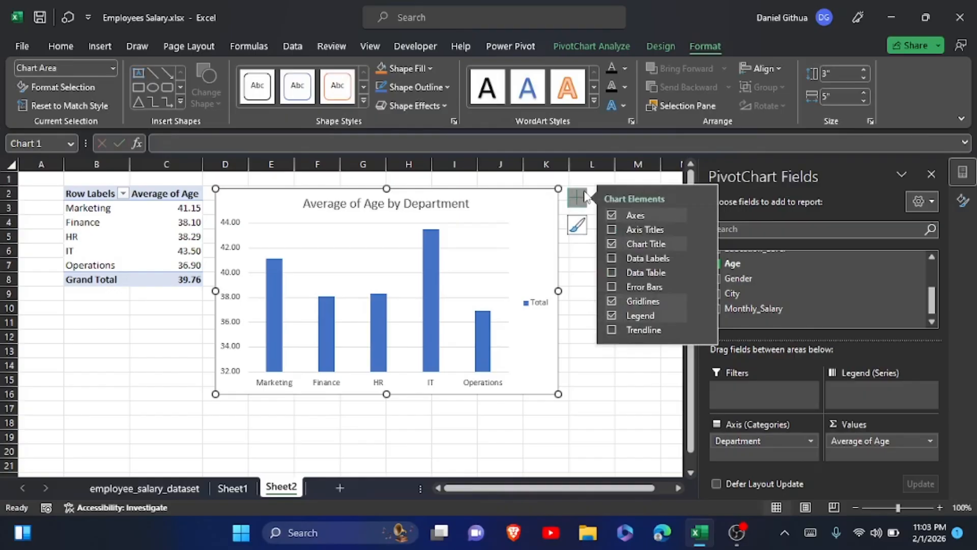
click(612, 229)
- Name the vertical axis 'Average of Age' and the horizontal axis 'Department'
click(229, 308)
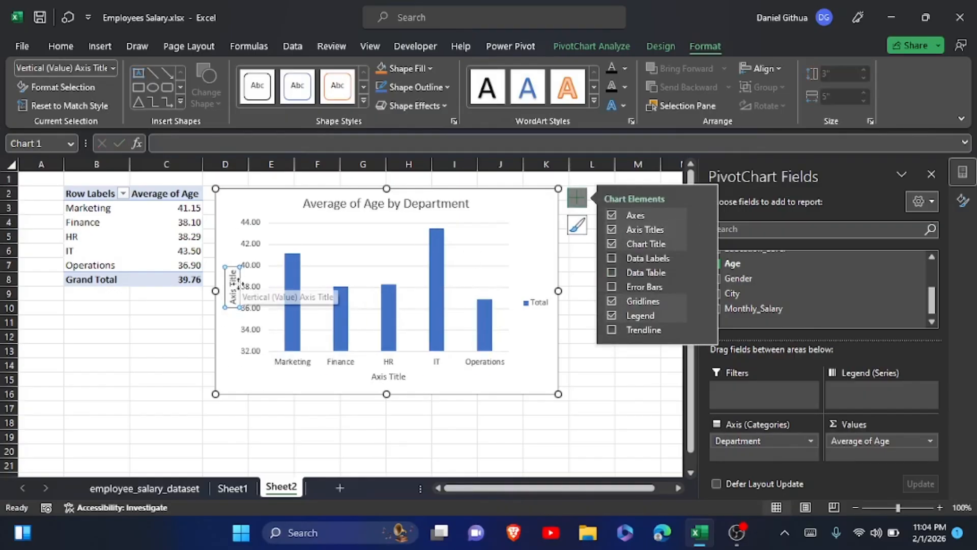
text(Average of Age)
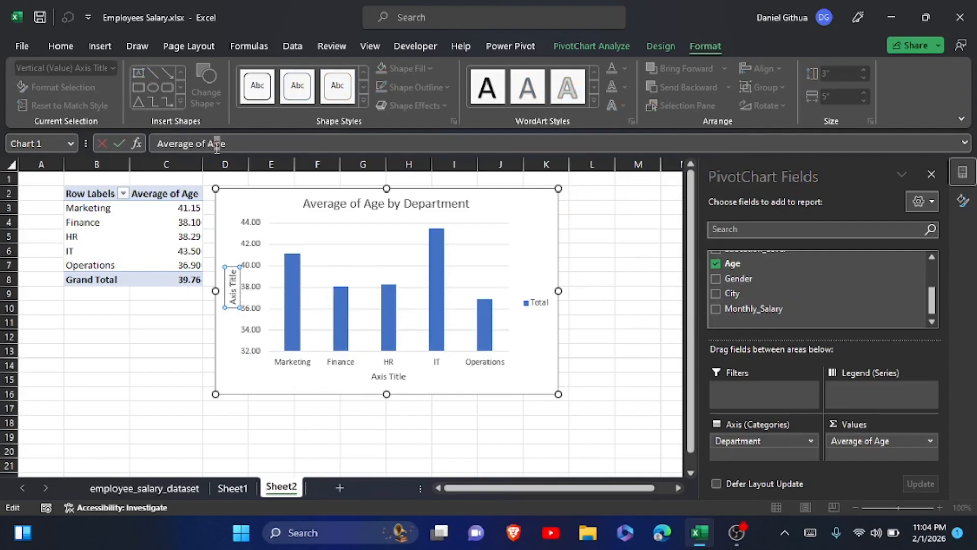
click(385, 377)
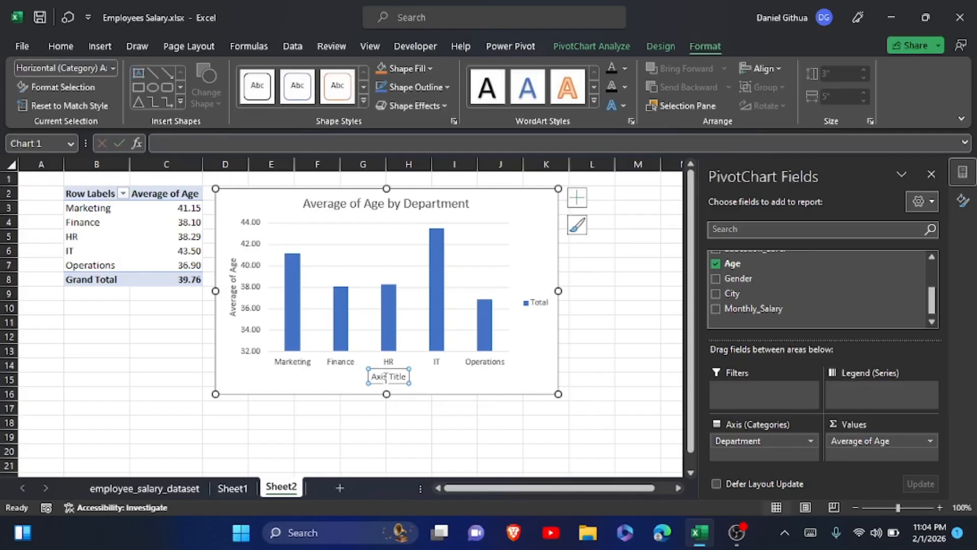
text(Department)
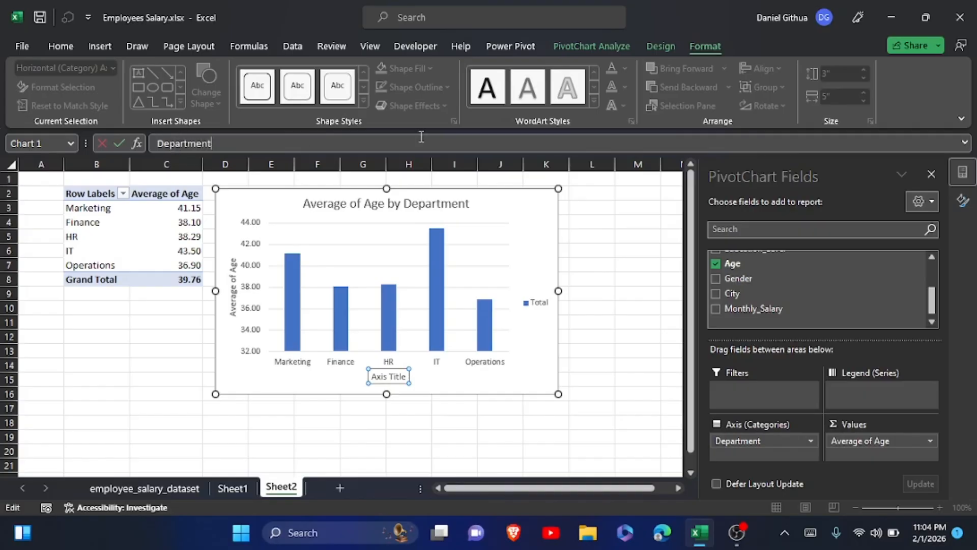
click(533, 196)
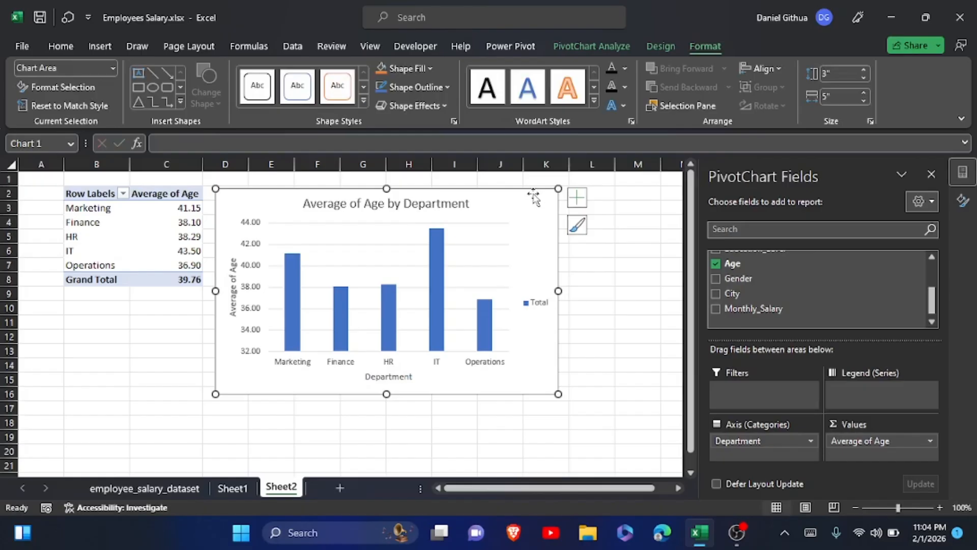
click(577, 196)
- Set the chart text to 12 pt Times New Roman and delete the Total legend
click(75, 45)
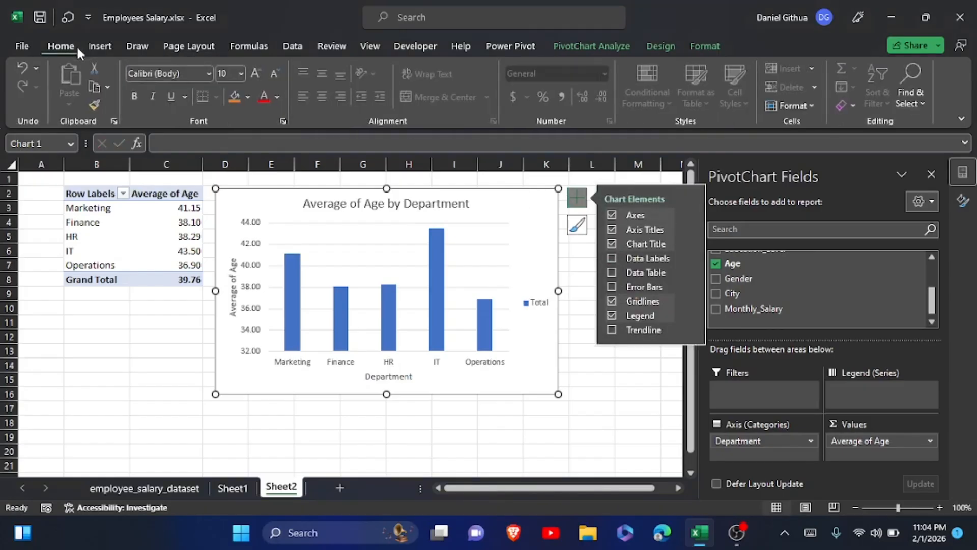
click(256, 74)
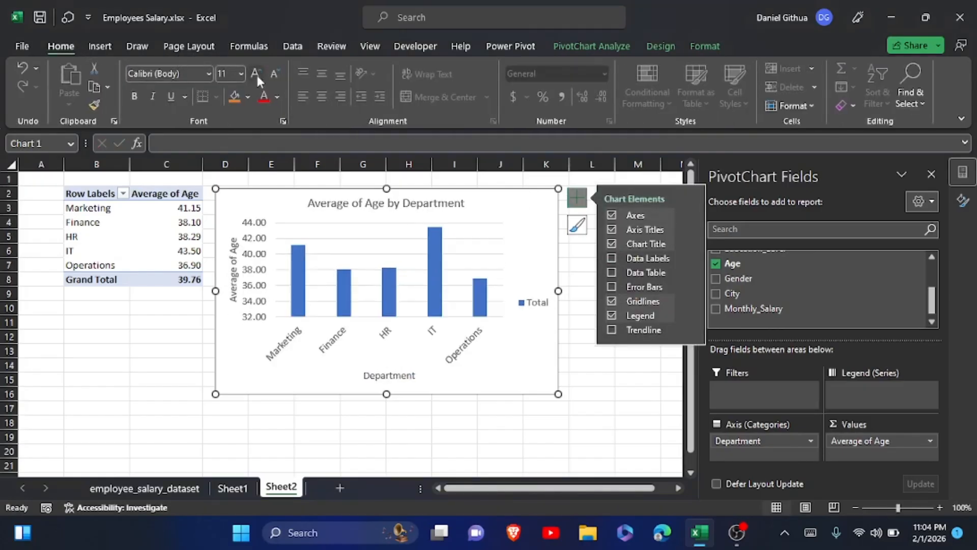
click(256, 74)
click(208, 73)
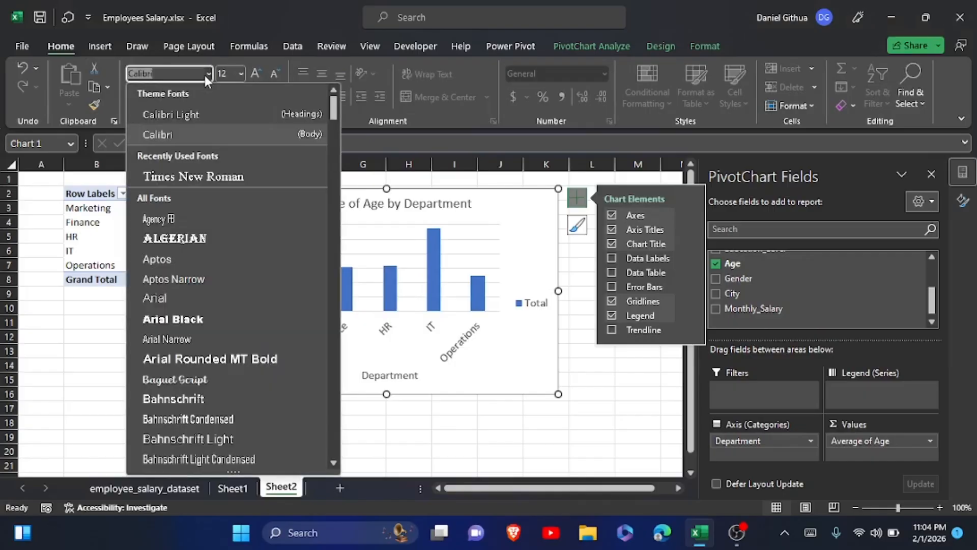
click(238, 182)
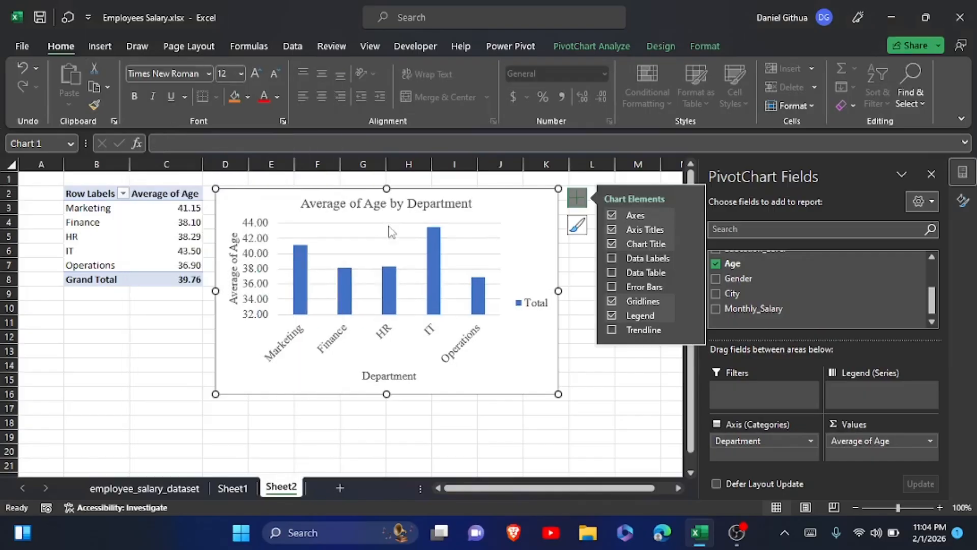
click(533, 311)
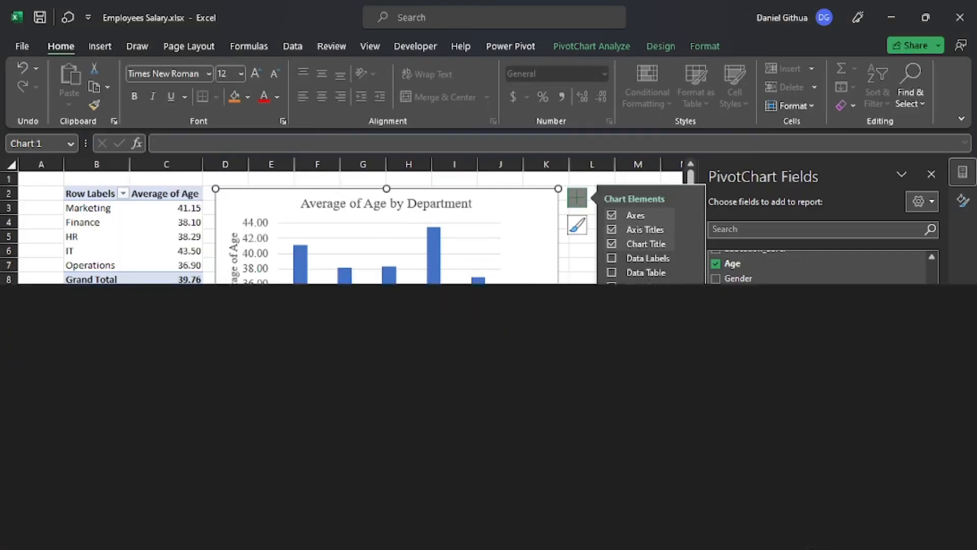
key(Delete)
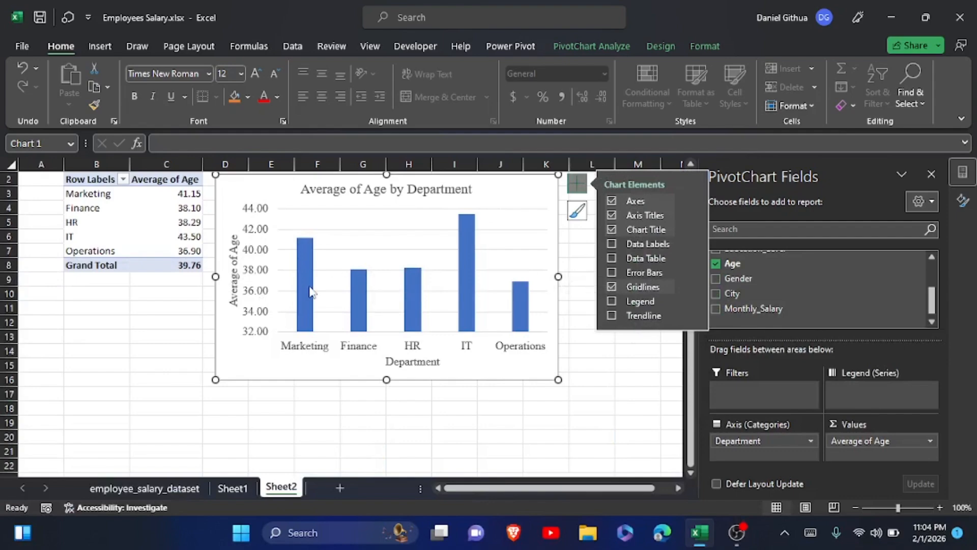
- Colour the Finance bar light green and the HR bar green in the Average of Age chart
mouse_move(312, 293)
mouse_move(355, 301)
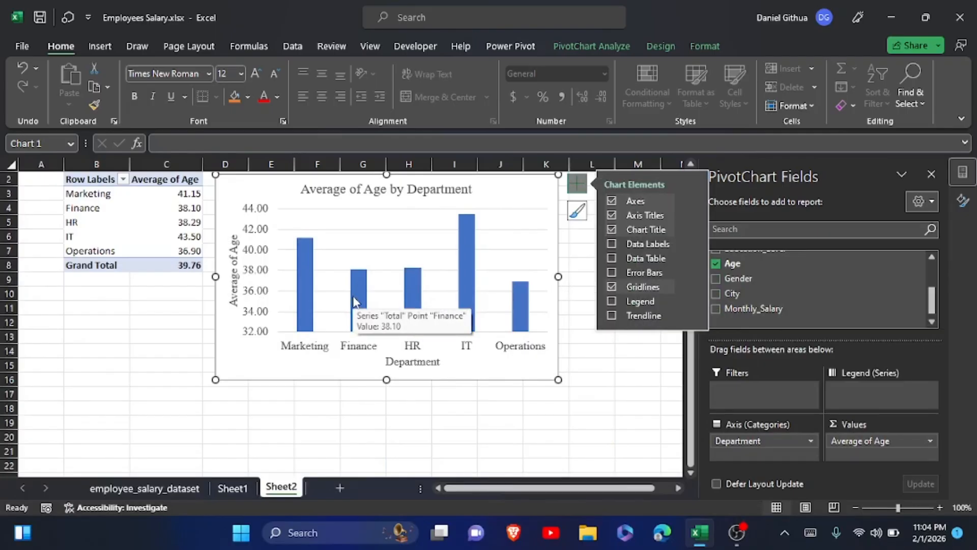
click(357, 299)
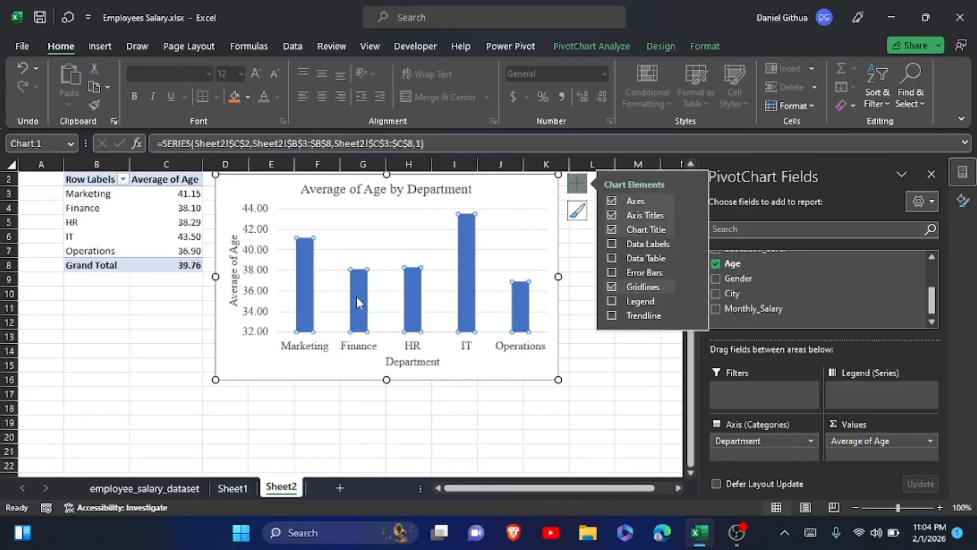
click(357, 299)
right_click(356, 296)
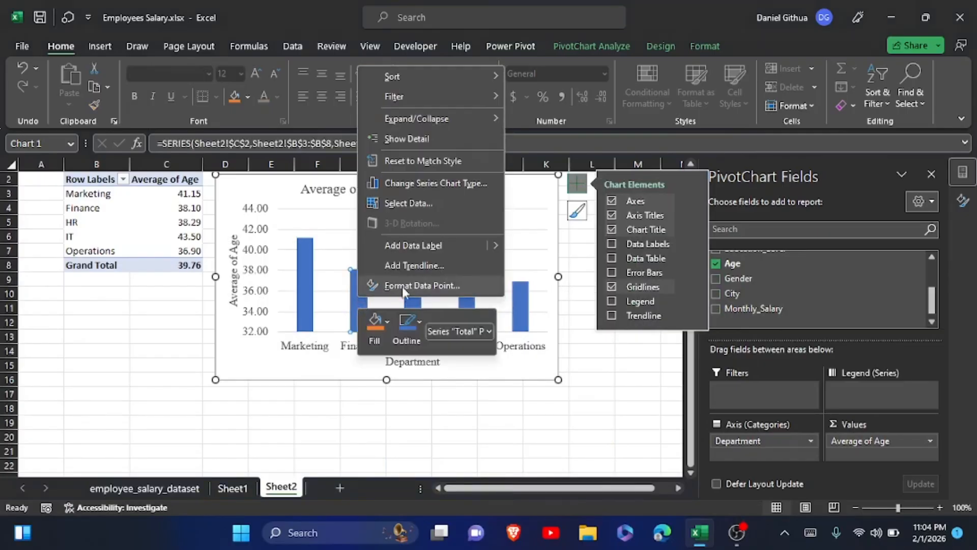
click(388, 324)
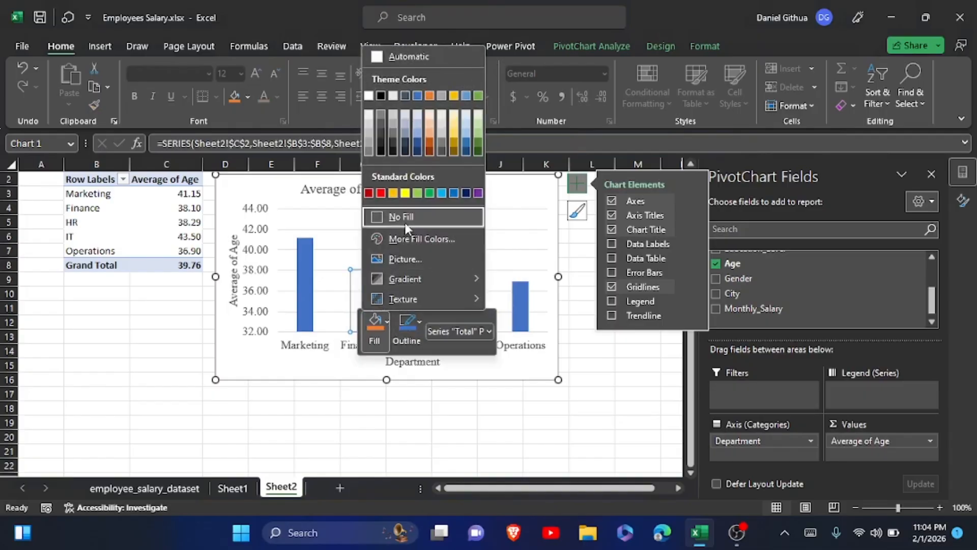
click(414, 196)
click(416, 278)
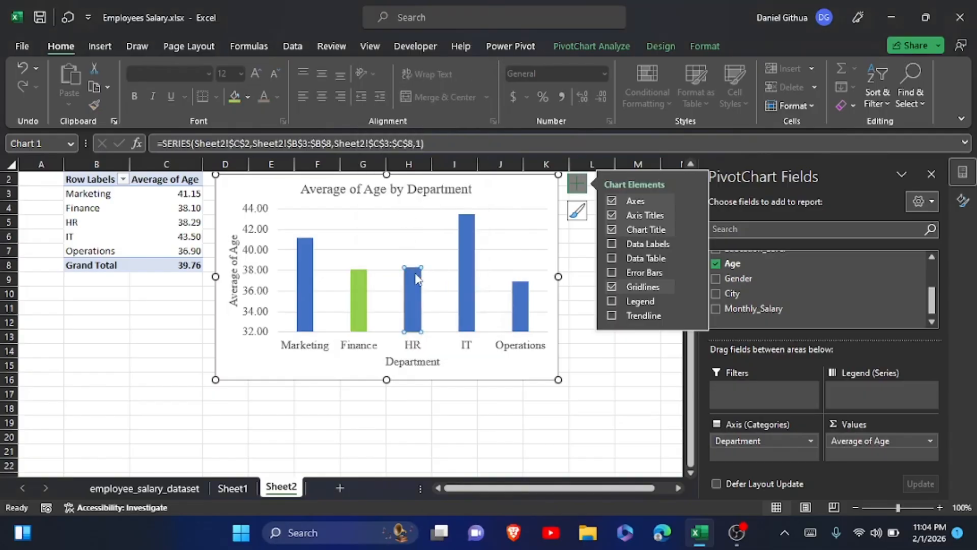
right_click(417, 278)
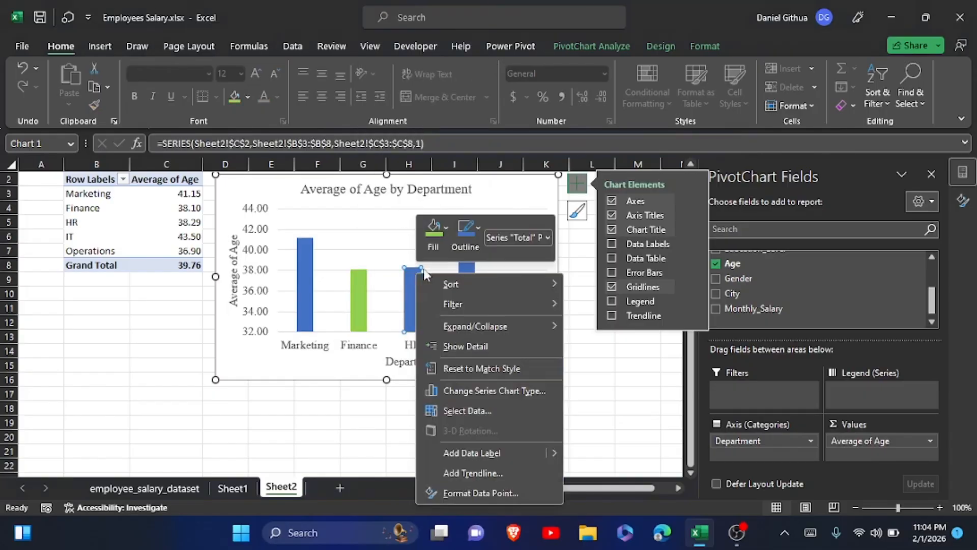
click(446, 238)
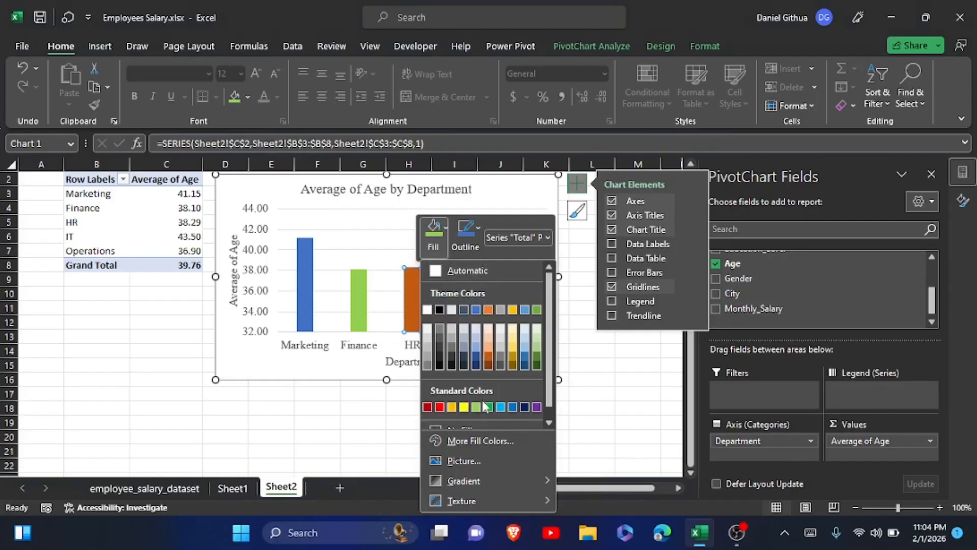
click(488, 407)
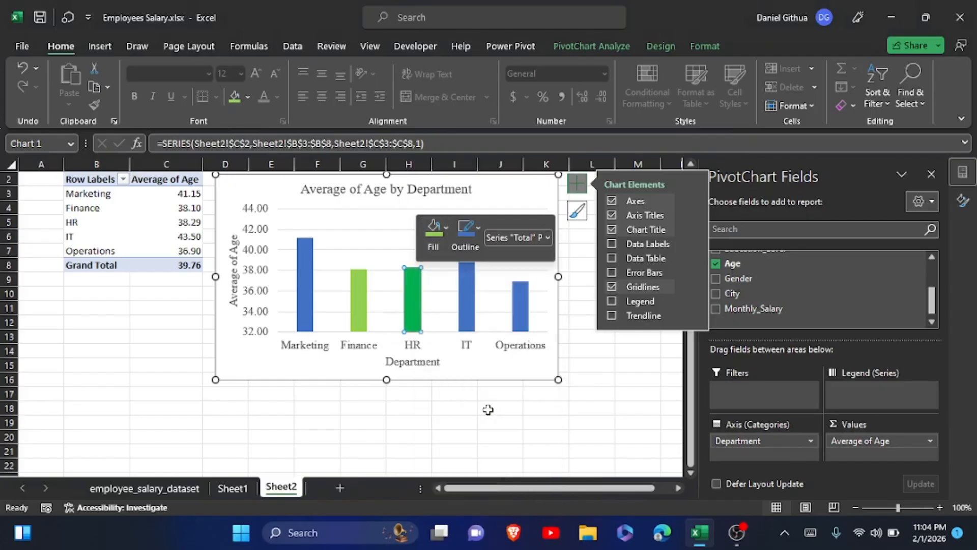
- Colour the IT bar light blue and the Operations bar purple
click(473, 320)
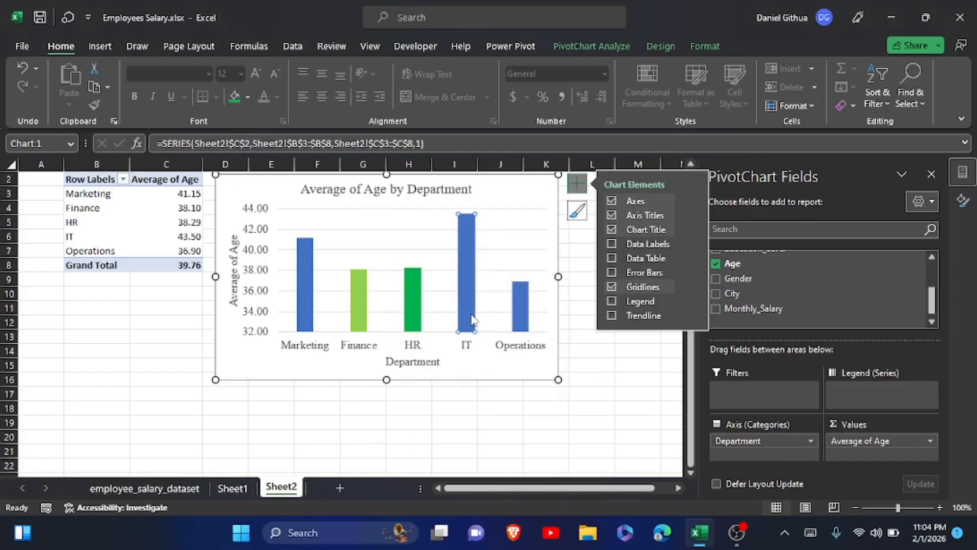
right_click(473, 320)
click(503, 337)
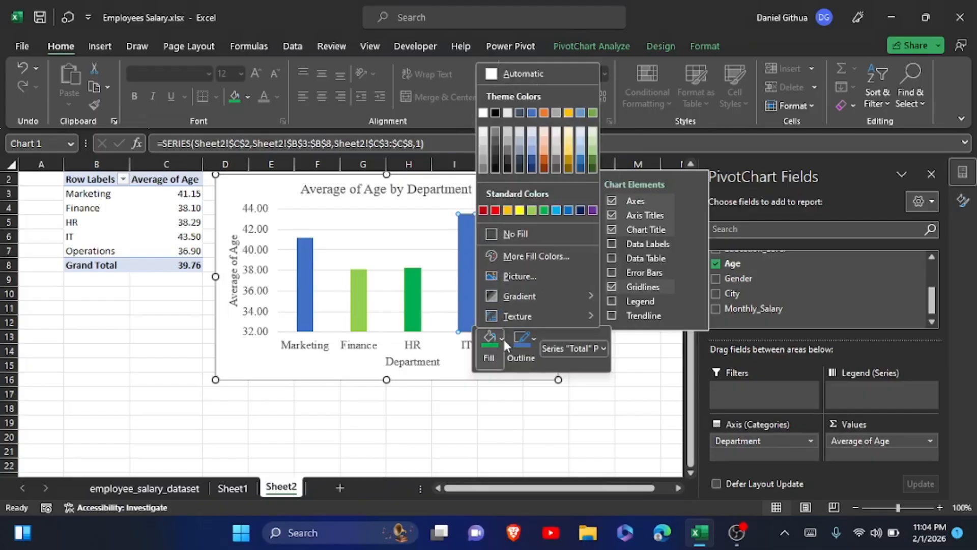
click(557, 211)
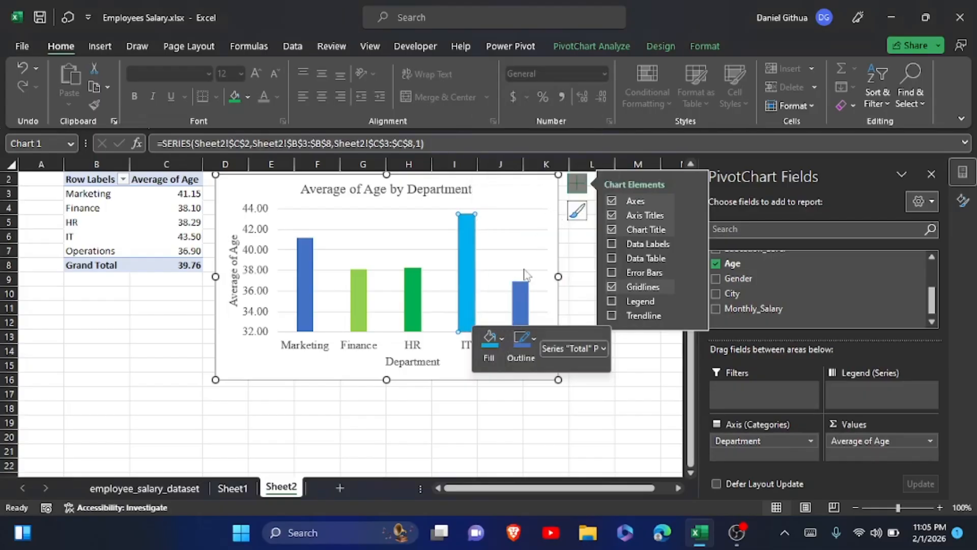
click(527, 300)
right_click(526, 300)
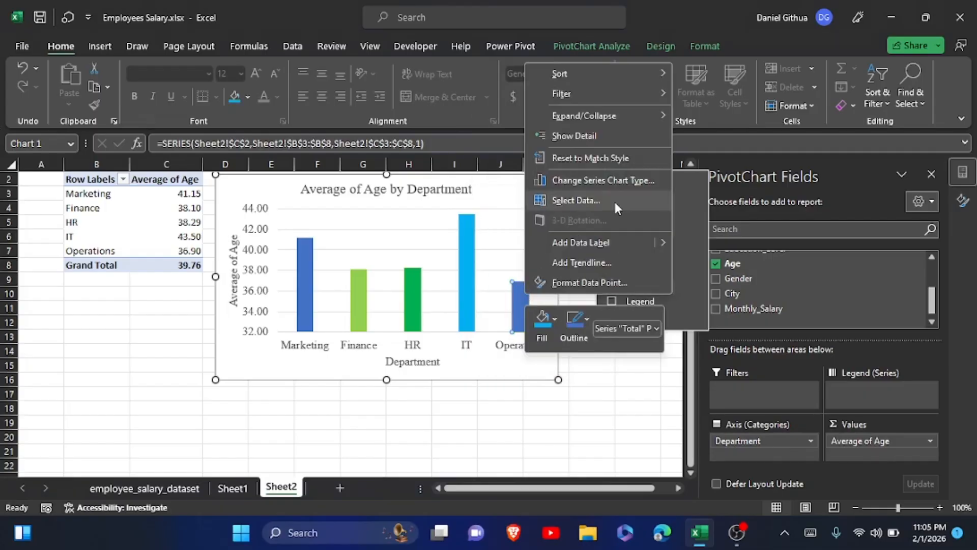
click(554, 325)
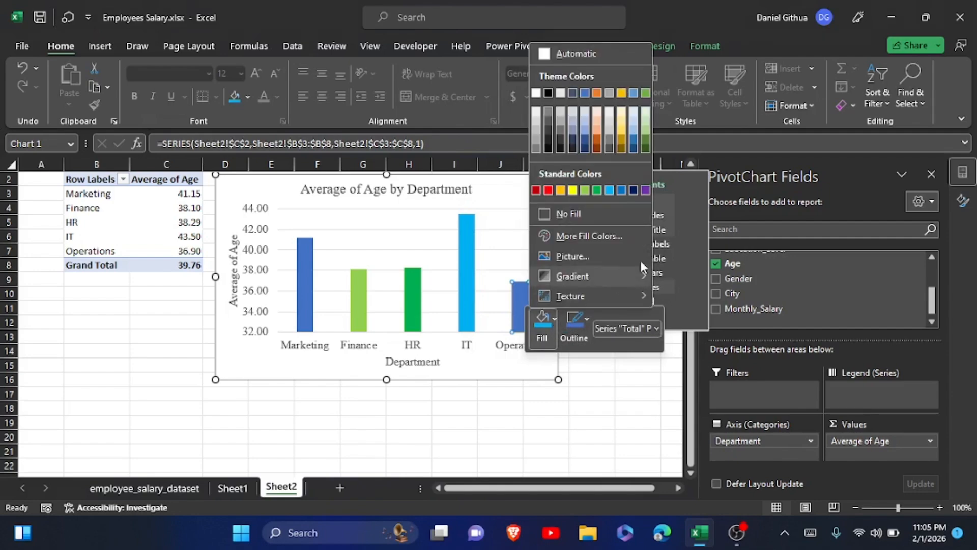
click(647, 190)
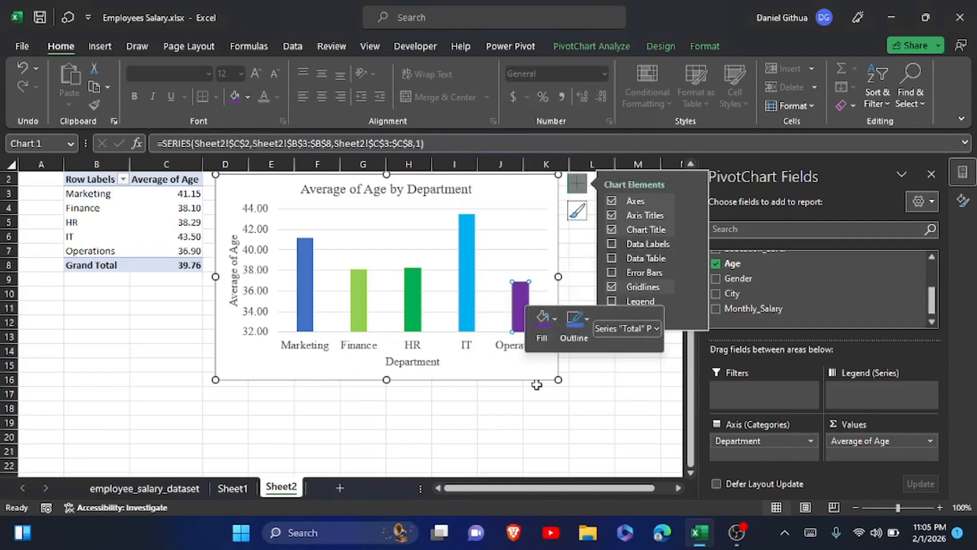
click(493, 422)
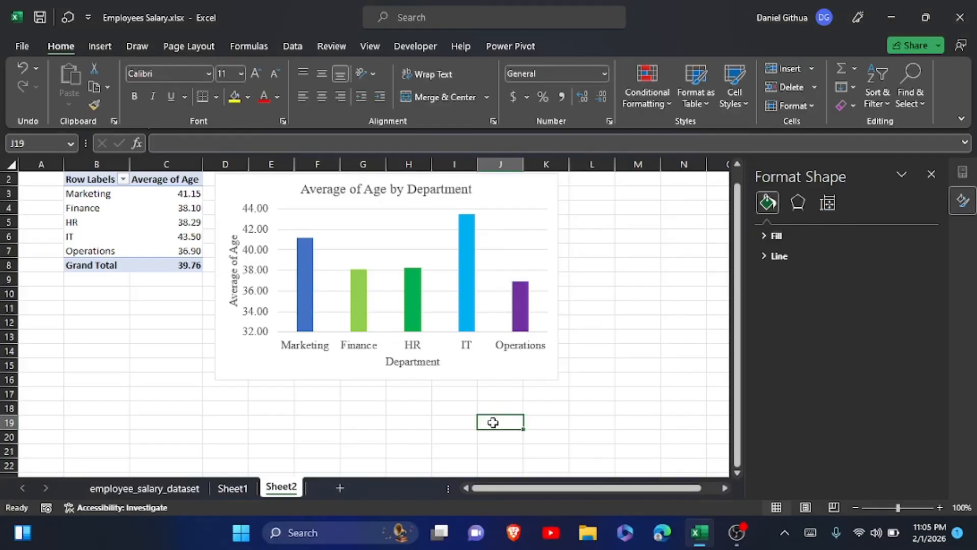
- Add Sheet3 and insert a PivotTable at B2 from the whole Employee_Salary_Dataset table
click(547, 188)
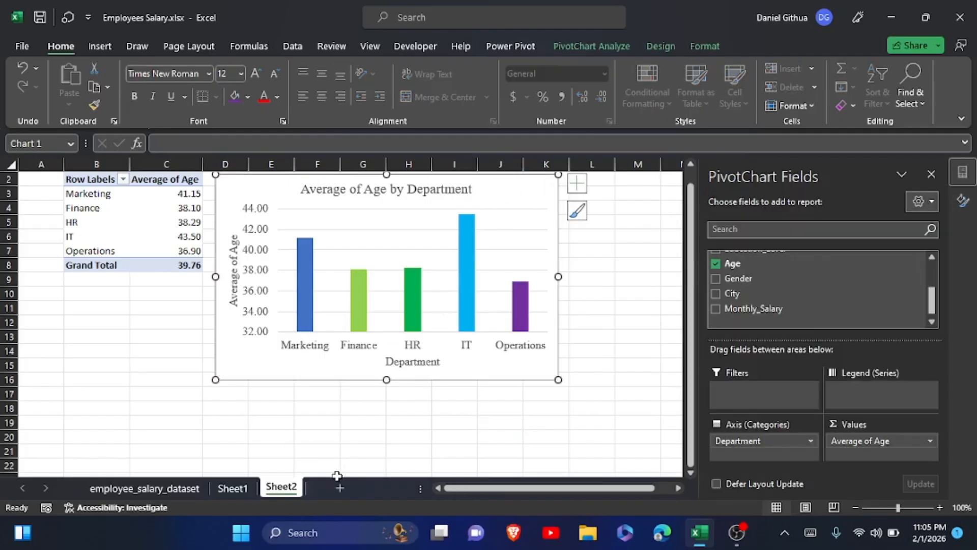
click(340, 488)
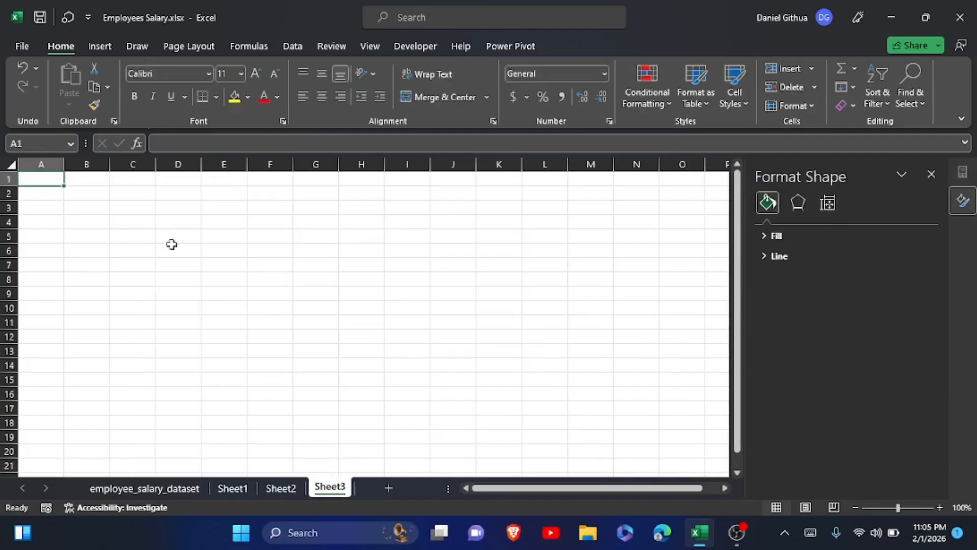
click(83, 199)
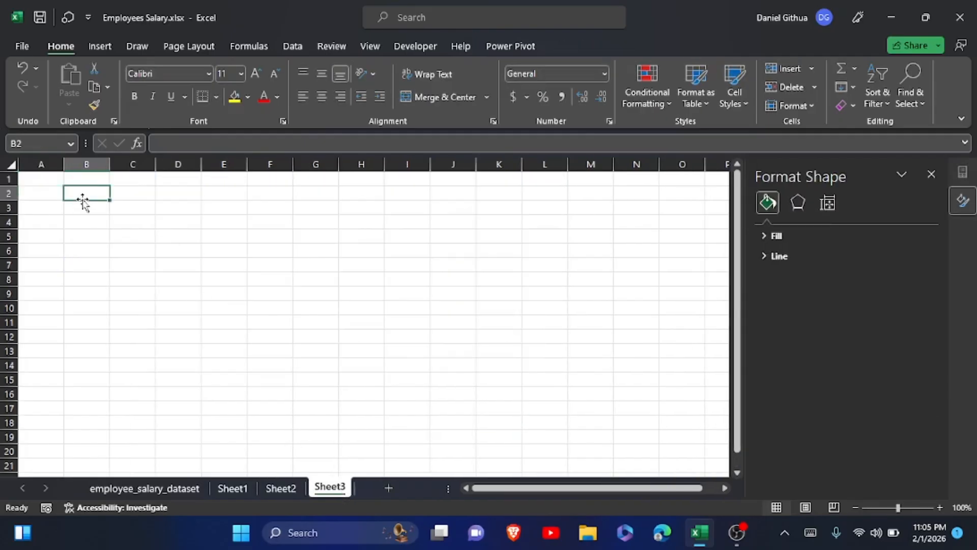
click(100, 51)
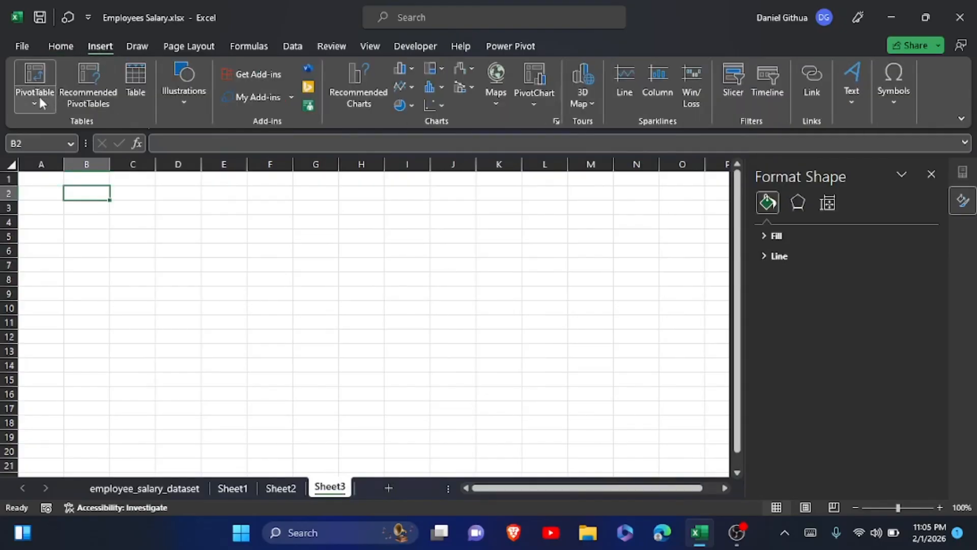
click(40, 100)
click(51, 126)
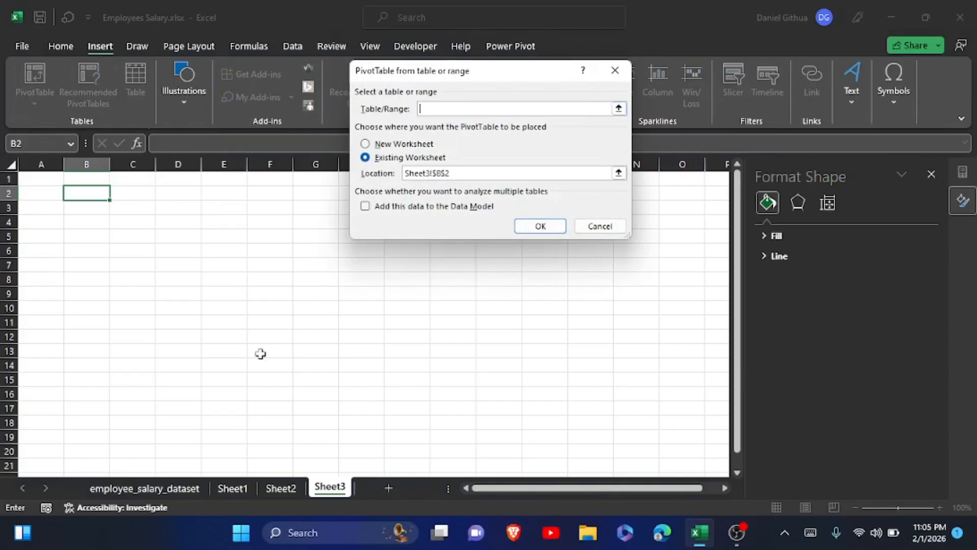
click(151, 491)
click(134, 270)
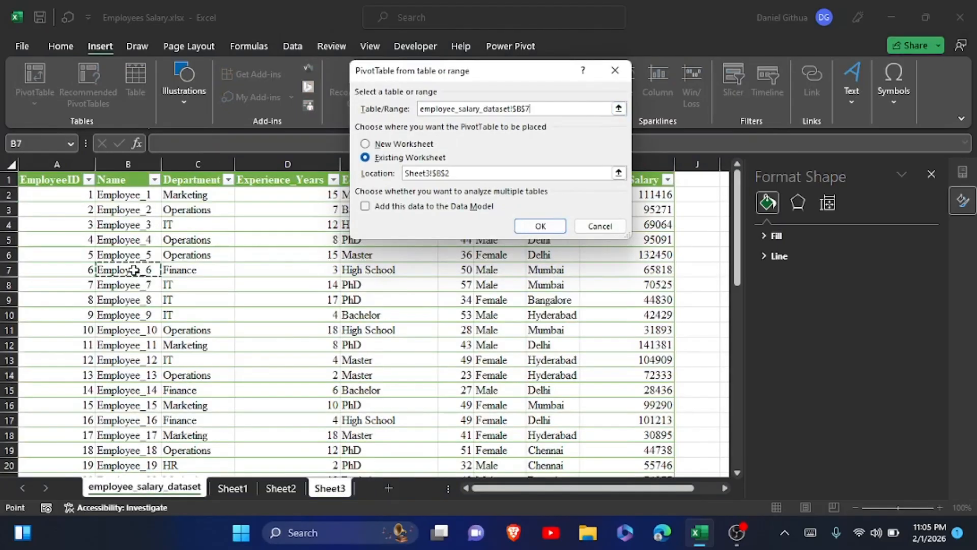
key(ctrl+a)
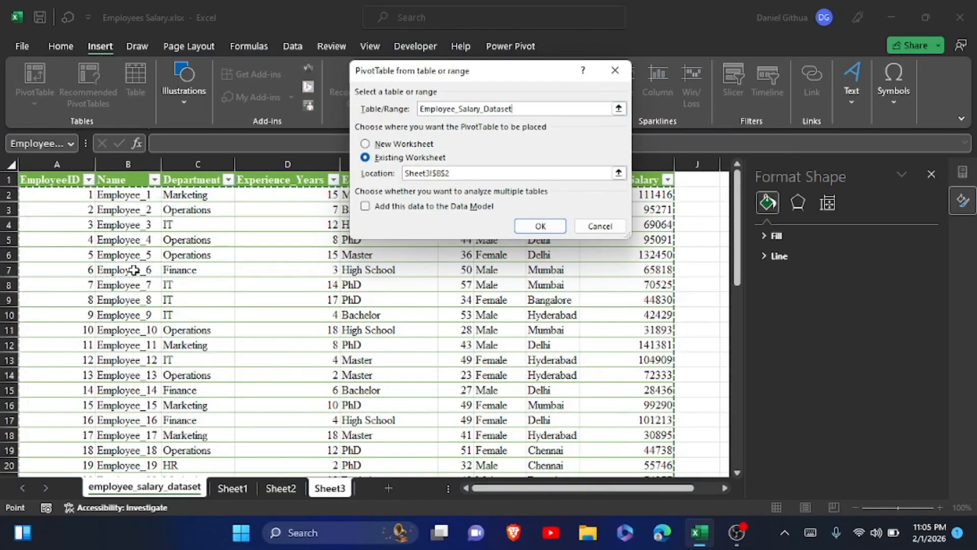
click(542, 227)
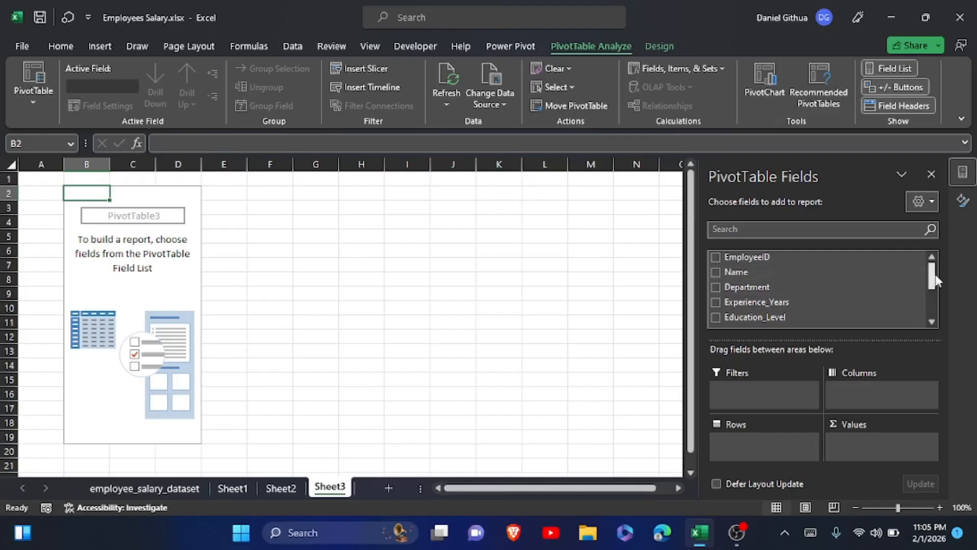
- Place City in the PivotTable rows and Monthly_Salary and Age in Values
drag(936, 274, 937, 298)
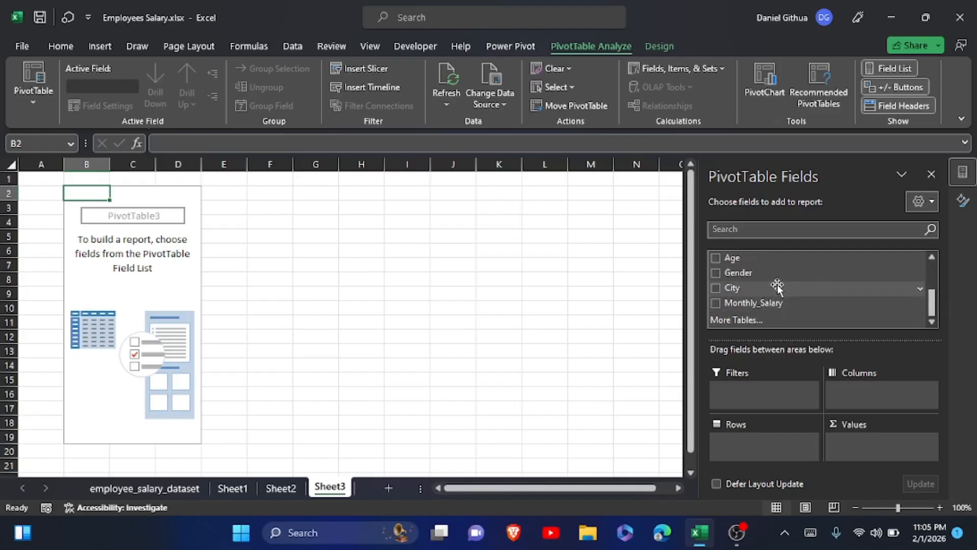
drag(775, 288, 749, 443)
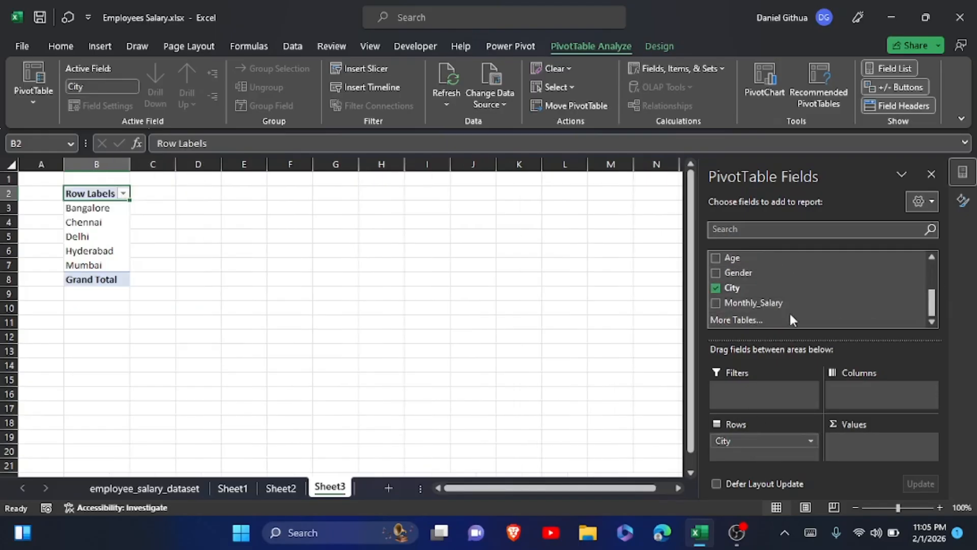
drag(801, 301, 867, 443)
mouse_move(934, 308)
mouse_down()
mouse_move(936, 286)
mouse_move(936, 299)
mouse_up()
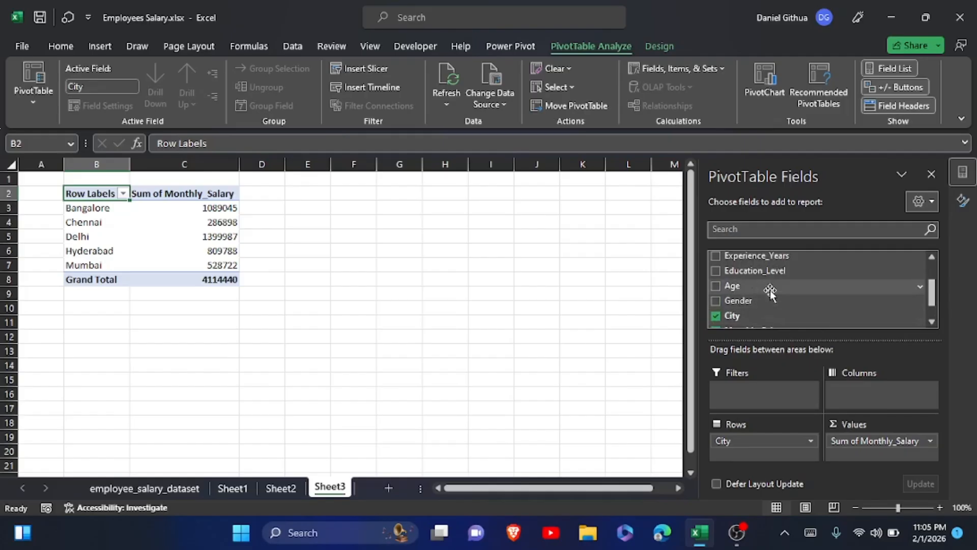
drag(768, 285, 886, 456)
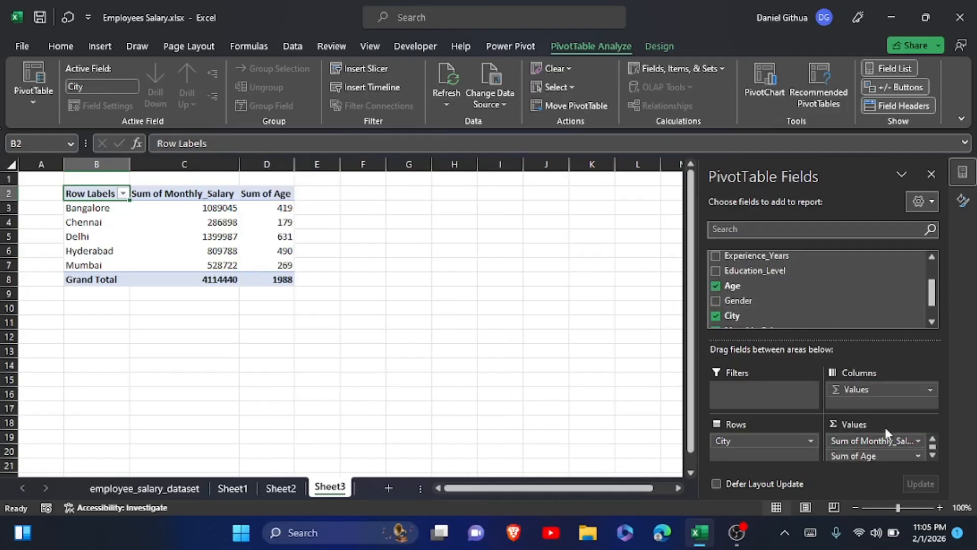
- Summarize Age as an average, formatted as Number with two decimals
click(920, 459)
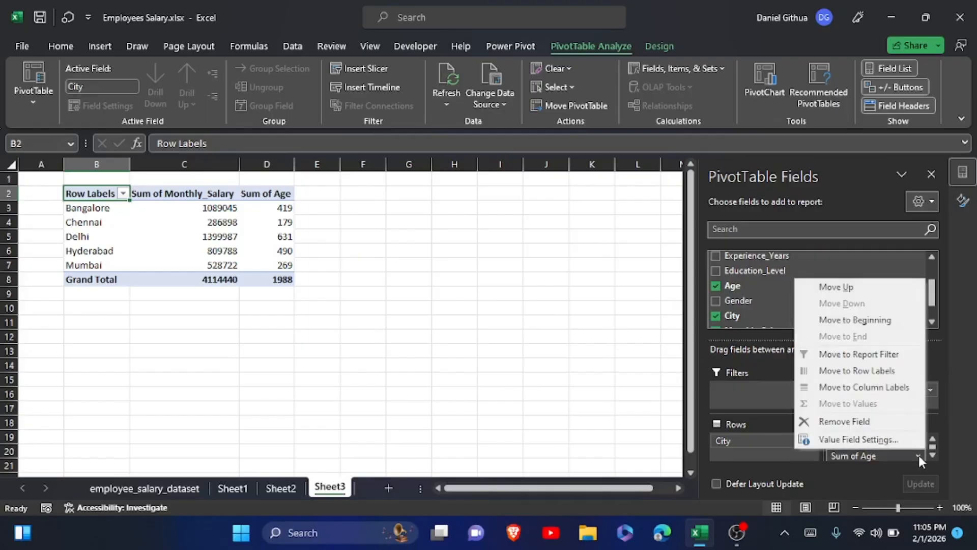
click(882, 442)
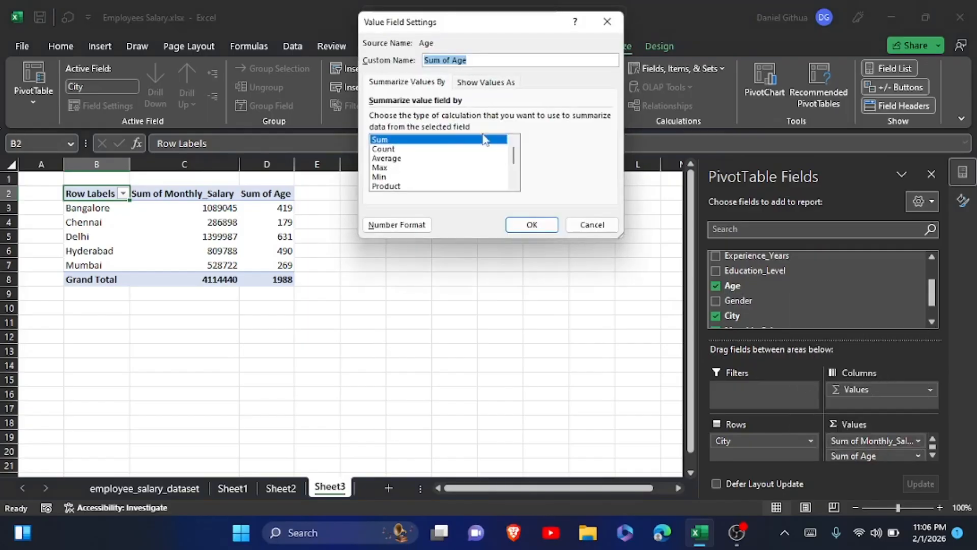
click(400, 159)
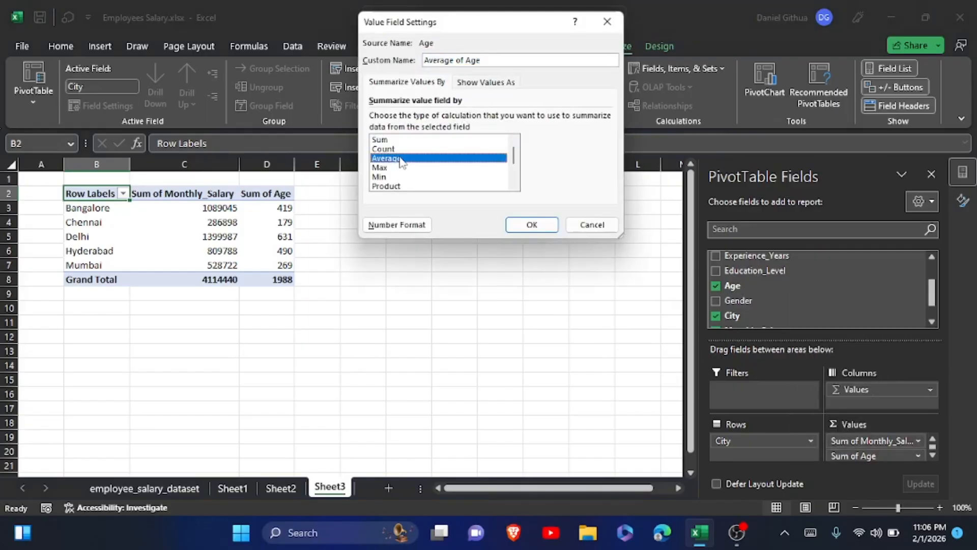
click(396, 224)
click(352, 86)
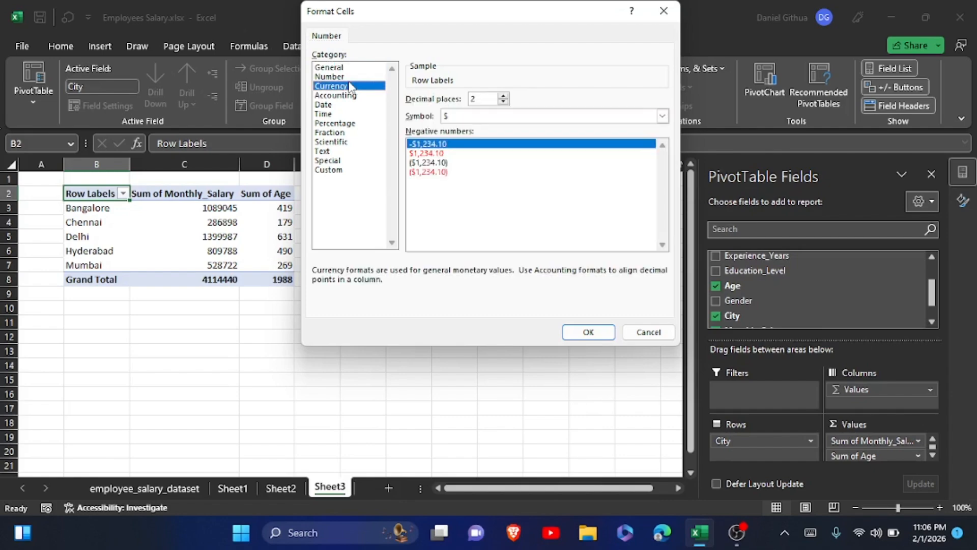
click(351, 76)
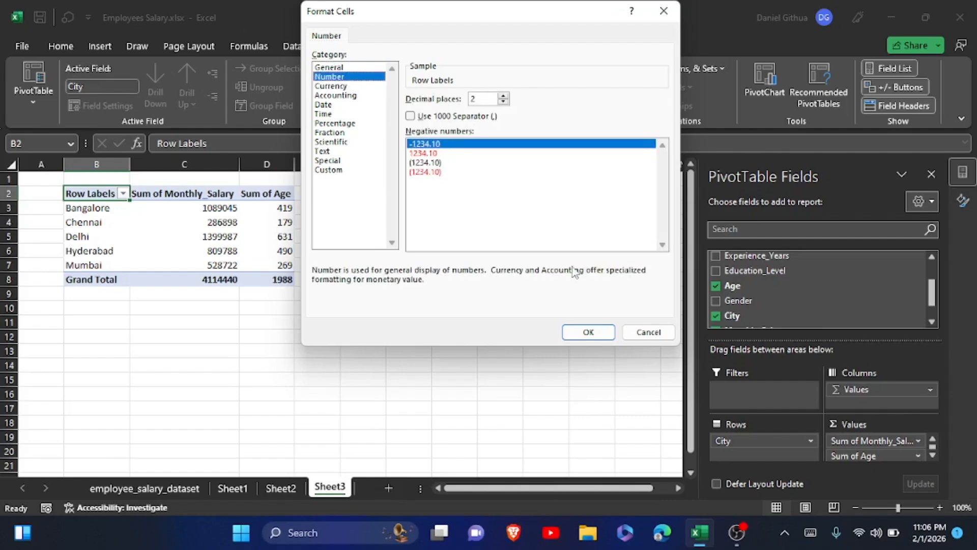
click(588, 332)
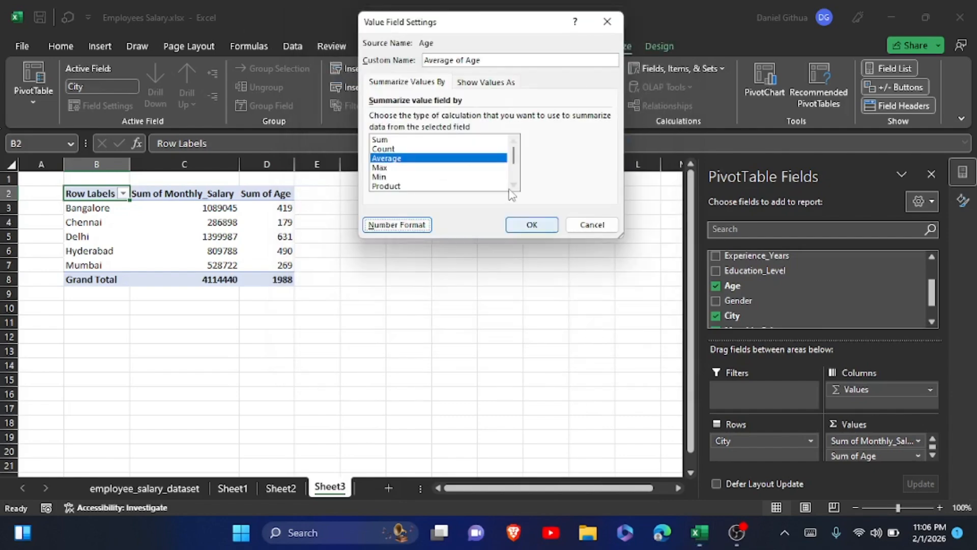
click(532, 225)
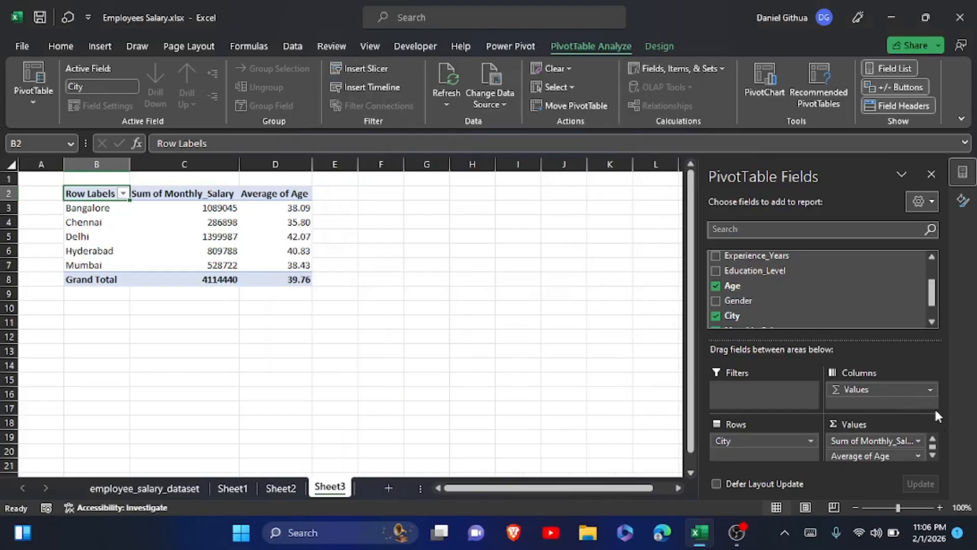
- Change the salary field to Average of Monthly_Salary
click(919, 441)
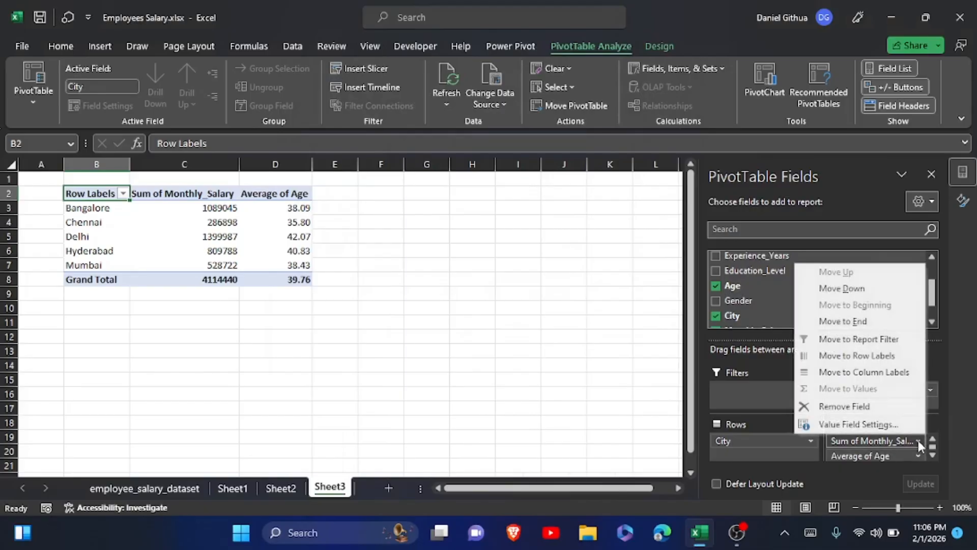
click(892, 424)
click(412, 168)
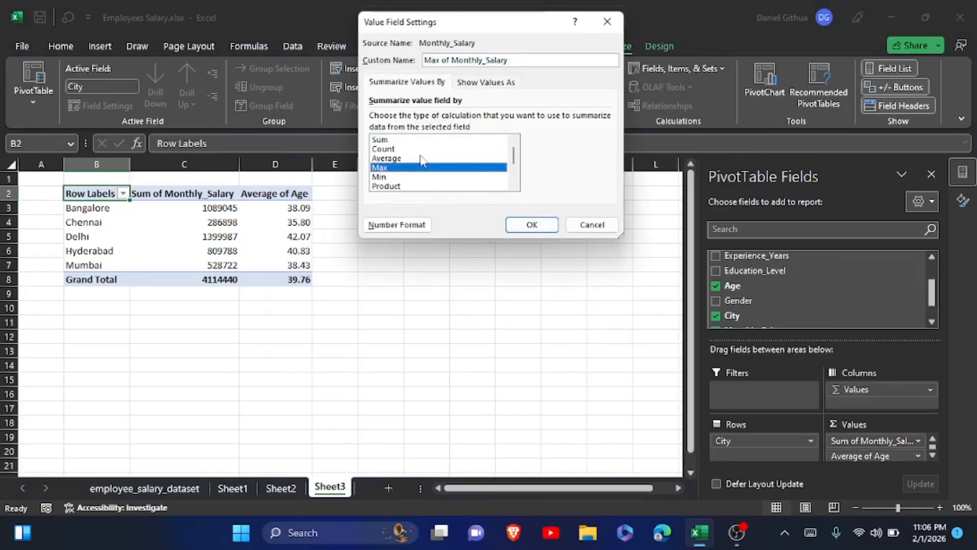
click(416, 158)
click(532, 226)
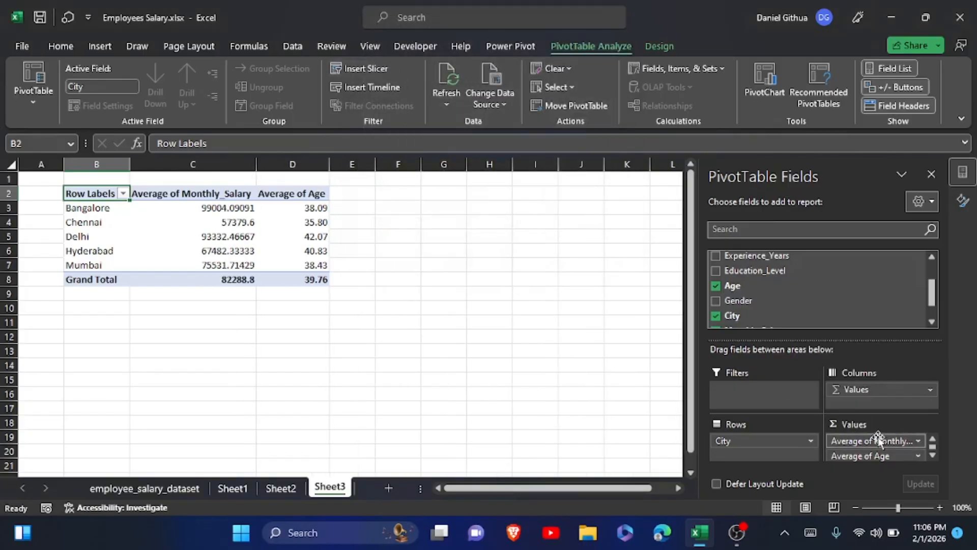
- Format Average of Monthly_Salary as currency and select the city labels B3:B7
click(919, 442)
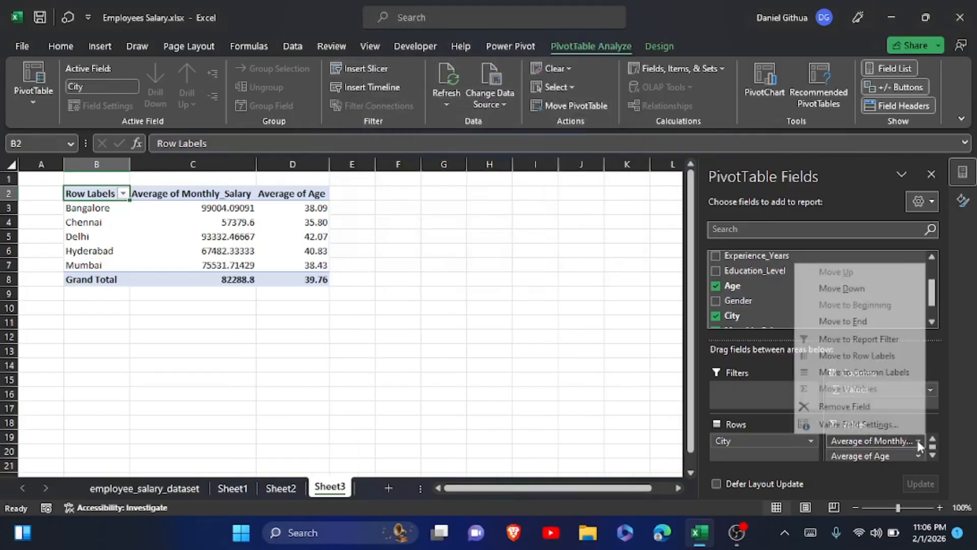
click(884, 430)
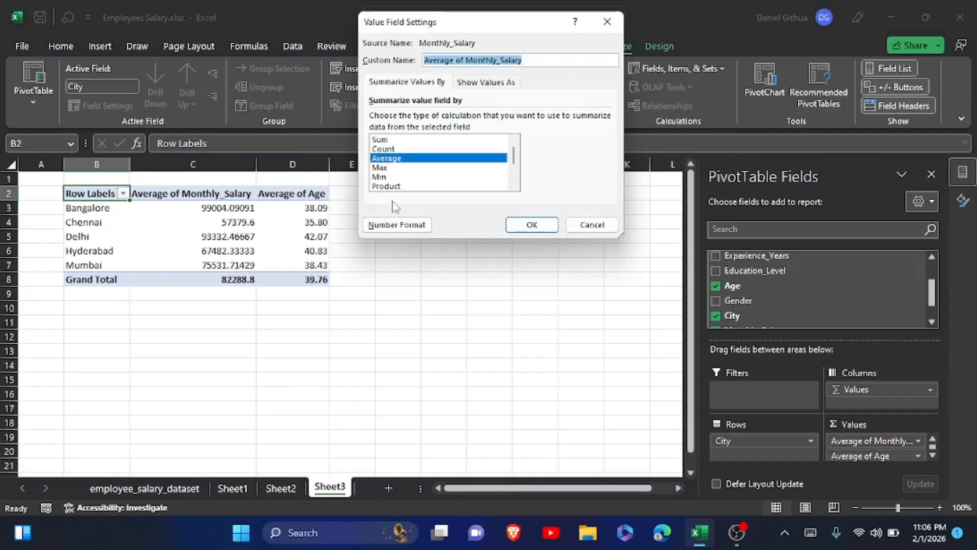
click(397, 224)
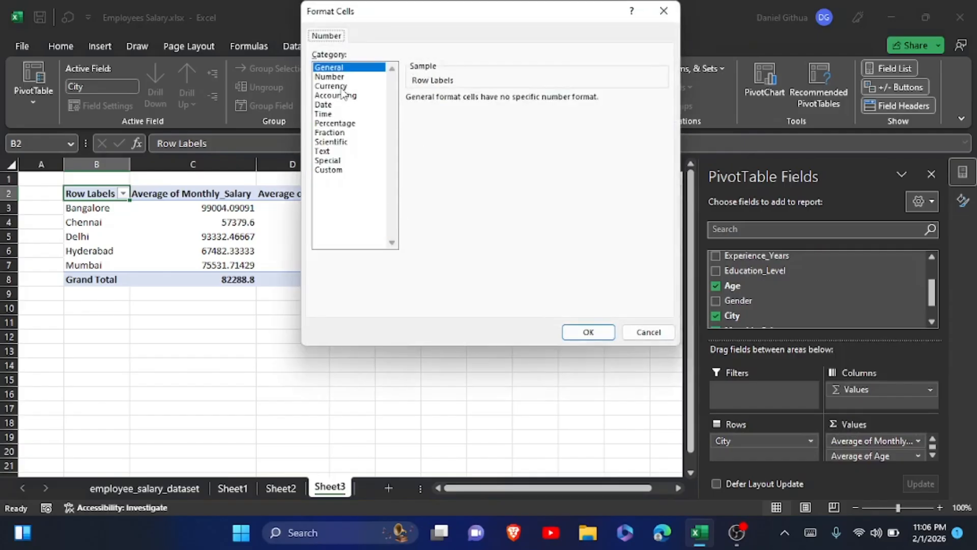
click(356, 86)
click(589, 331)
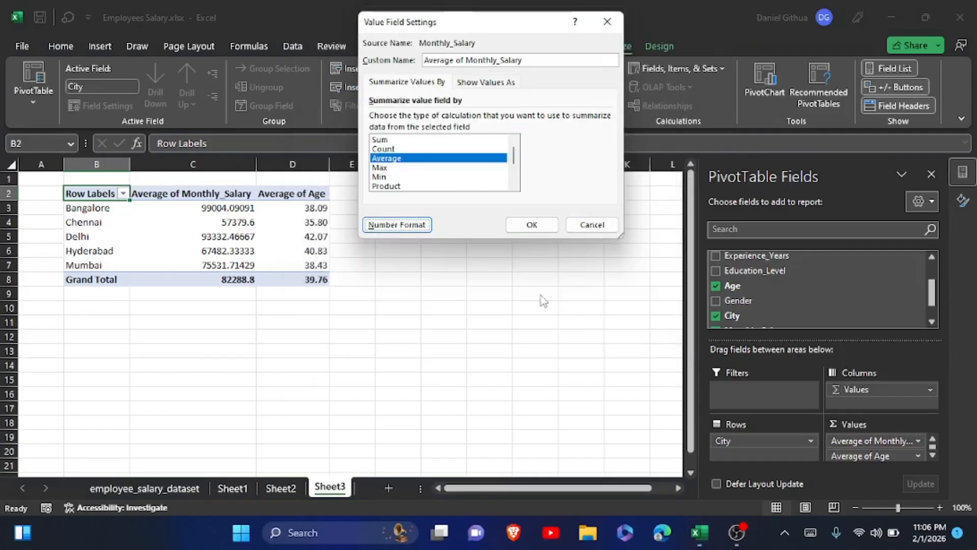
click(532, 225)
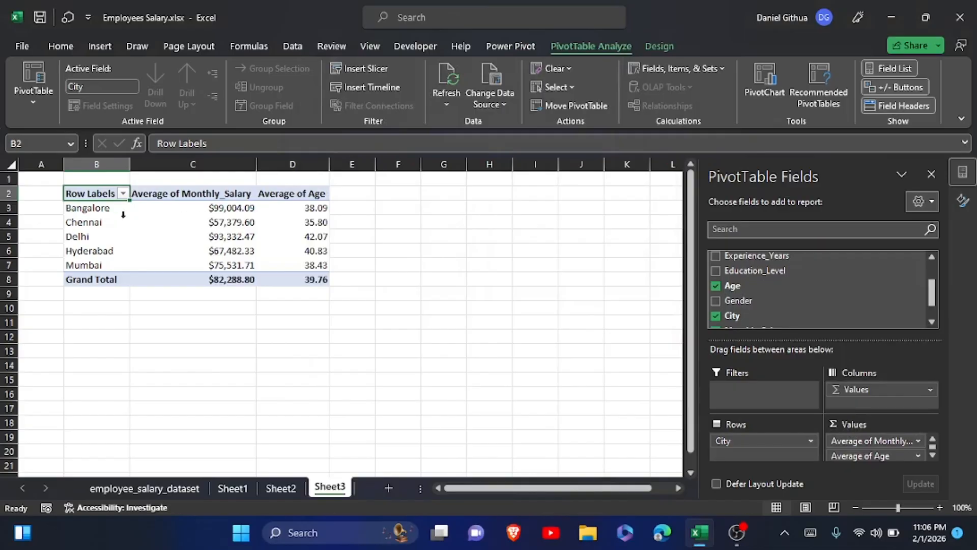
click(119, 211)
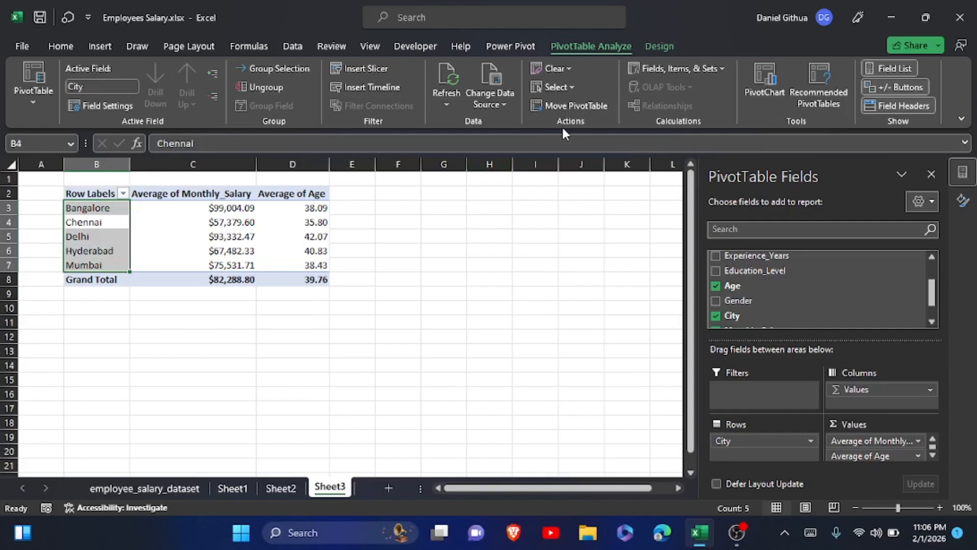
- Insert a combo PivotChart with Average of Age plotted on a secondary axis
click(769, 92)
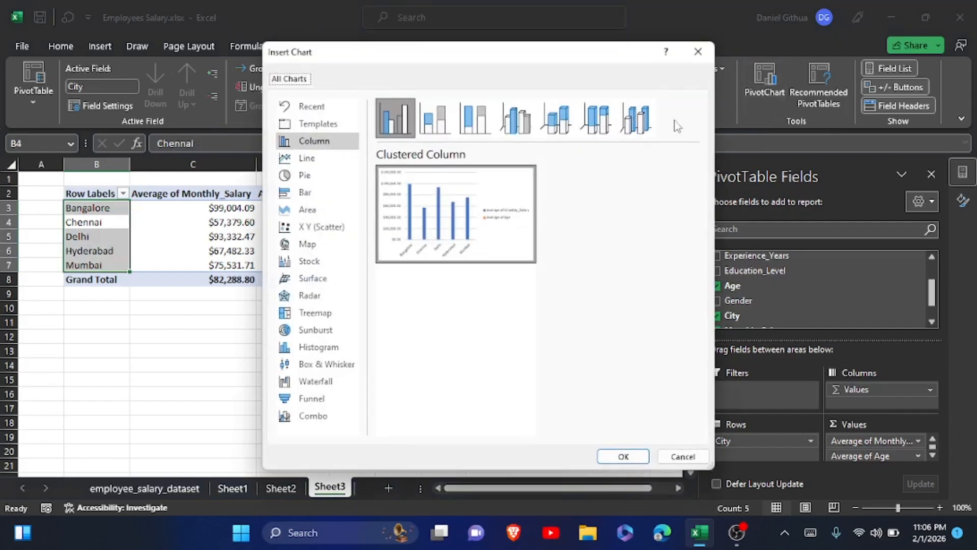
click(305, 415)
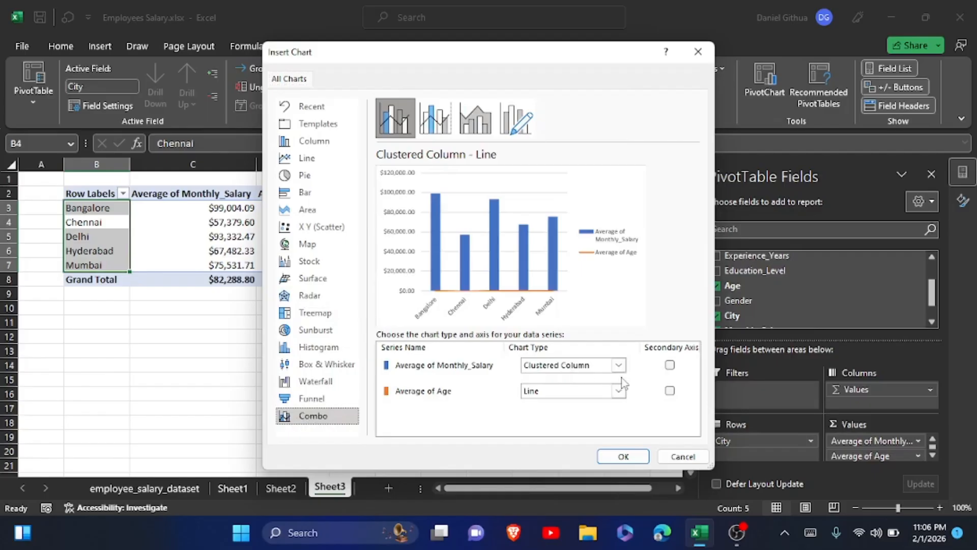
click(670, 391)
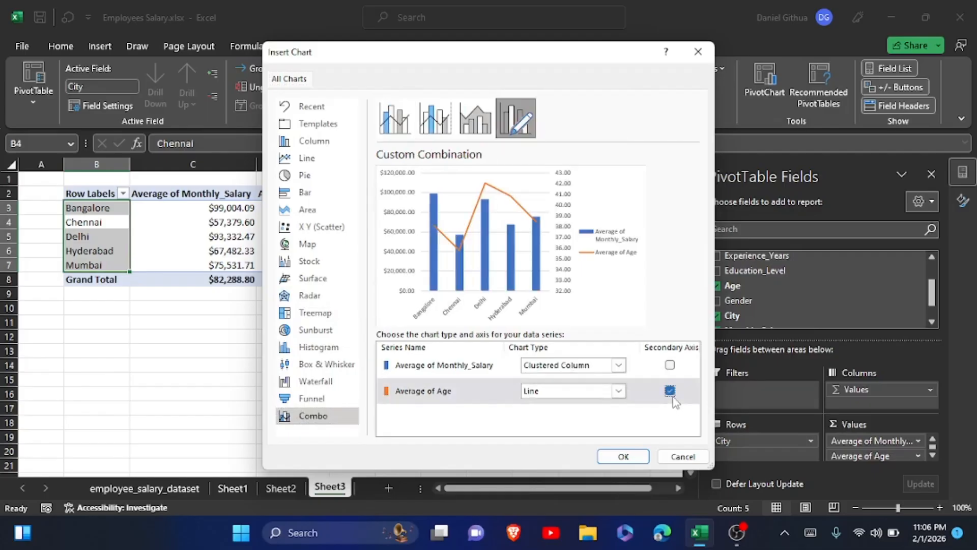
click(617, 458)
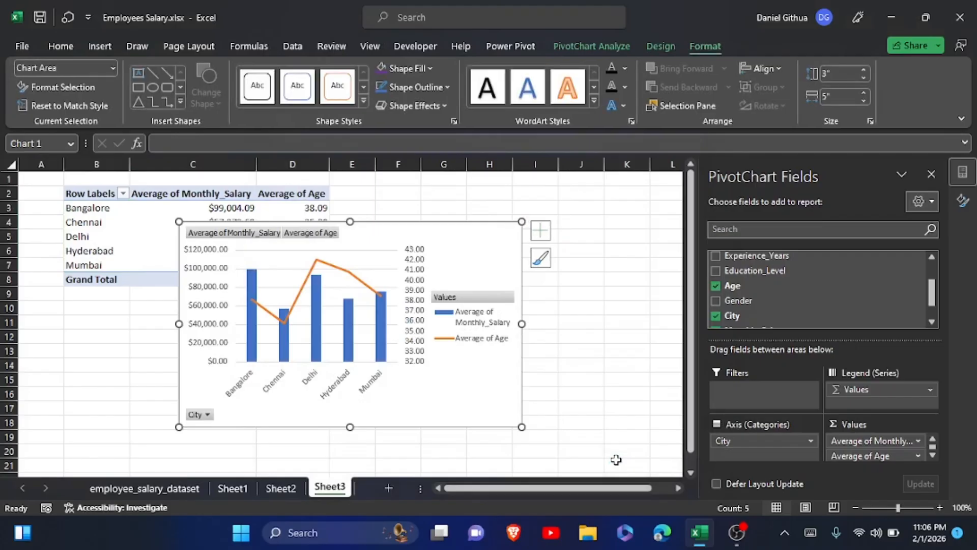
- Hide all field buttons on the chart and move the legend to the bottom
right_click(223, 235)
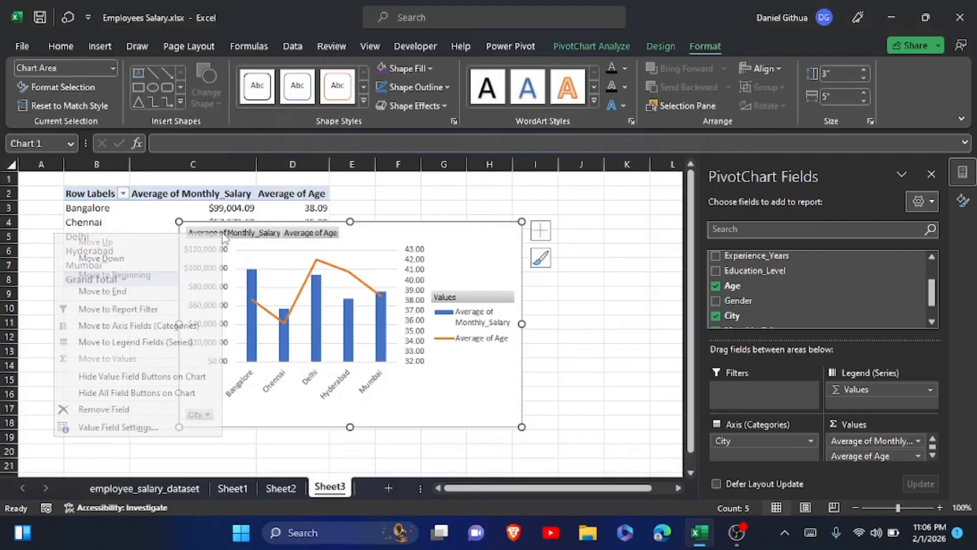
click(126, 393)
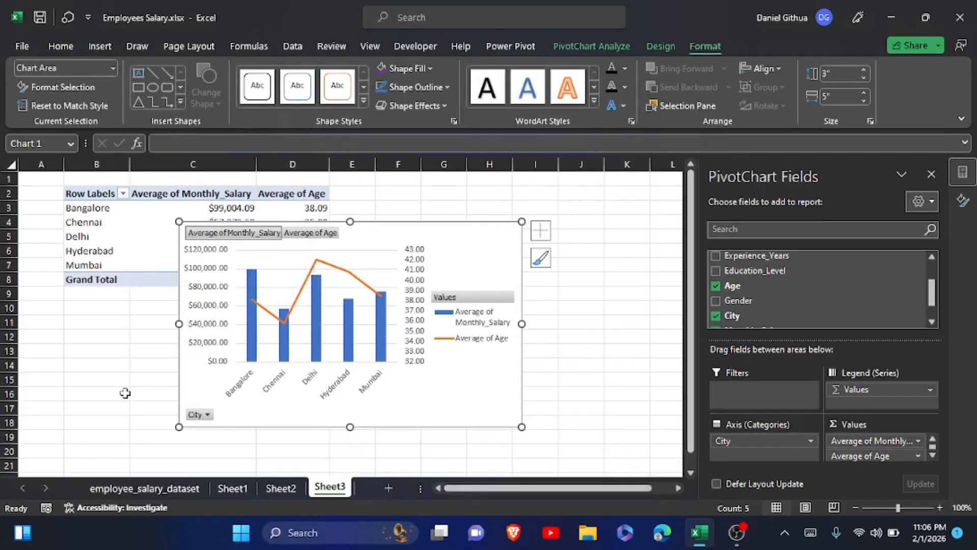
click(492, 318)
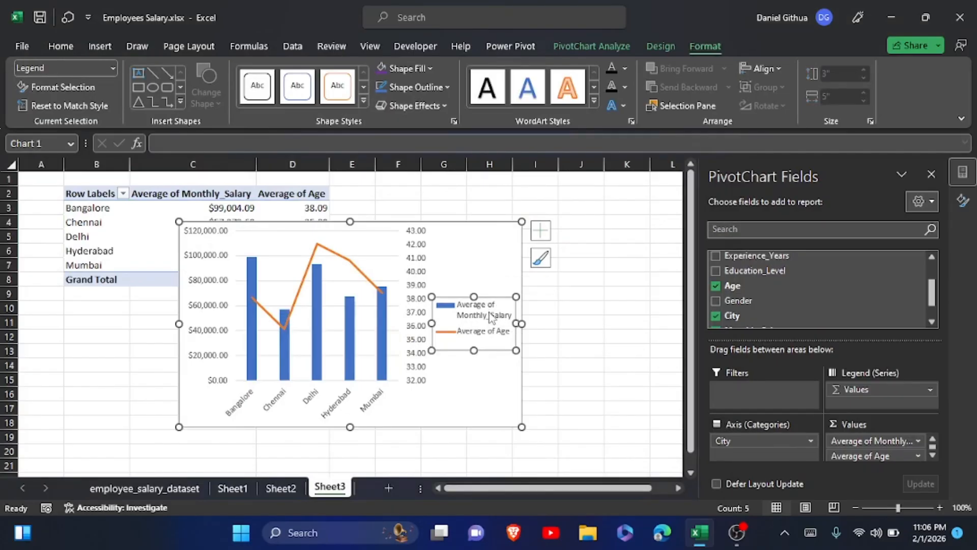
right_click(490, 318)
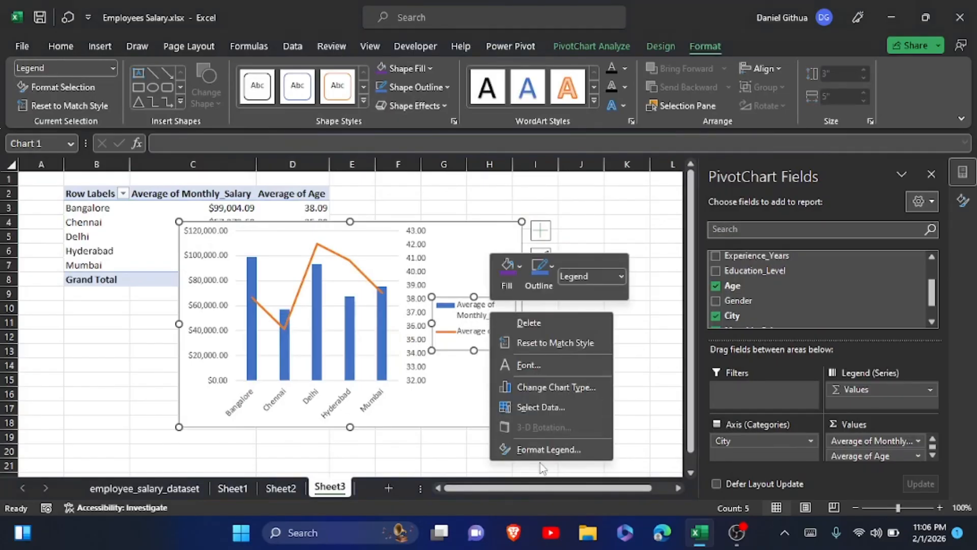
click(548, 449)
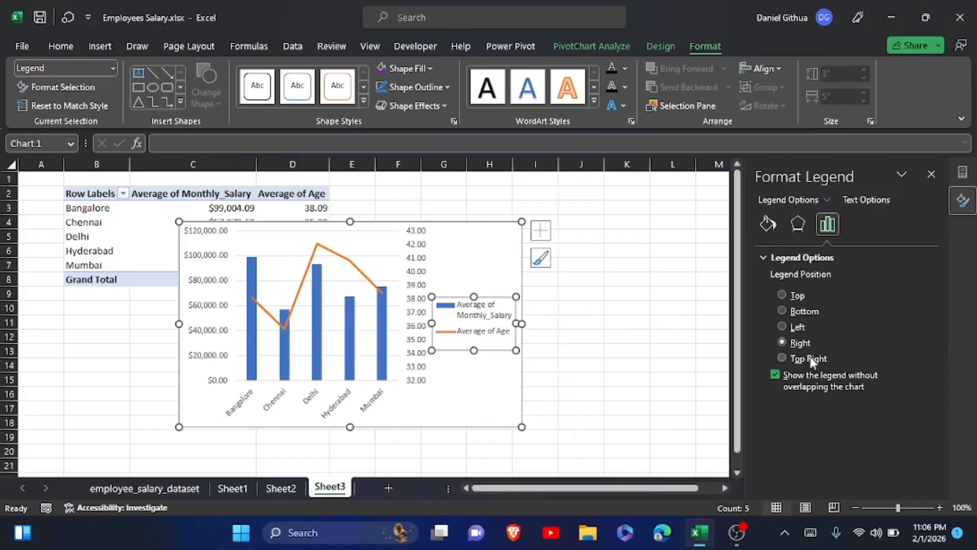
click(788, 315)
click(579, 327)
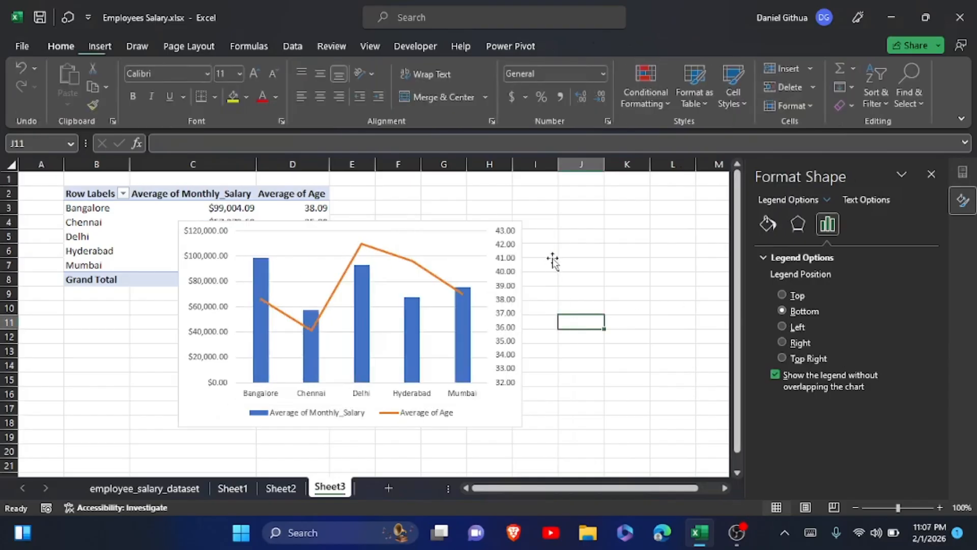
click(522, 232)
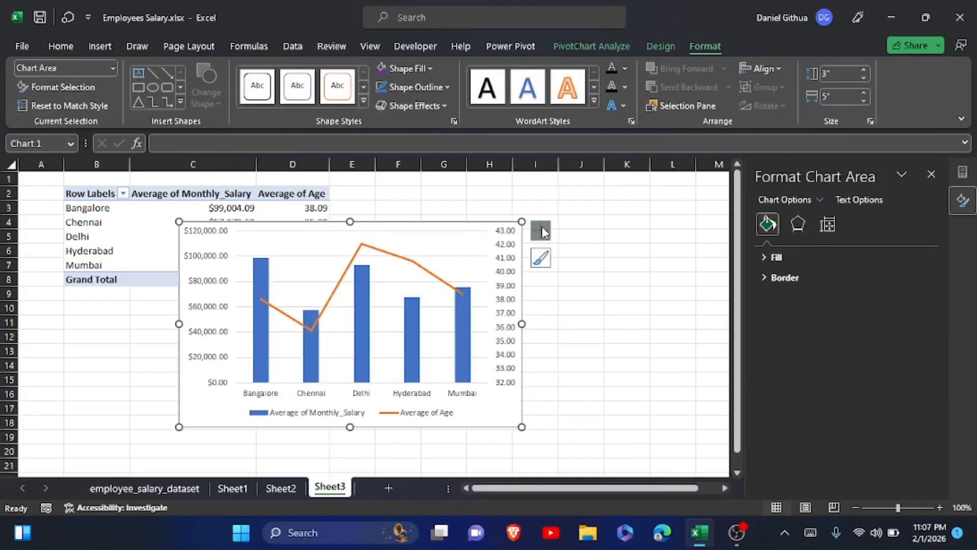
- Add axis titles and a chart title to the combo chart, and begin typing the title
click(541, 231)
click(575, 262)
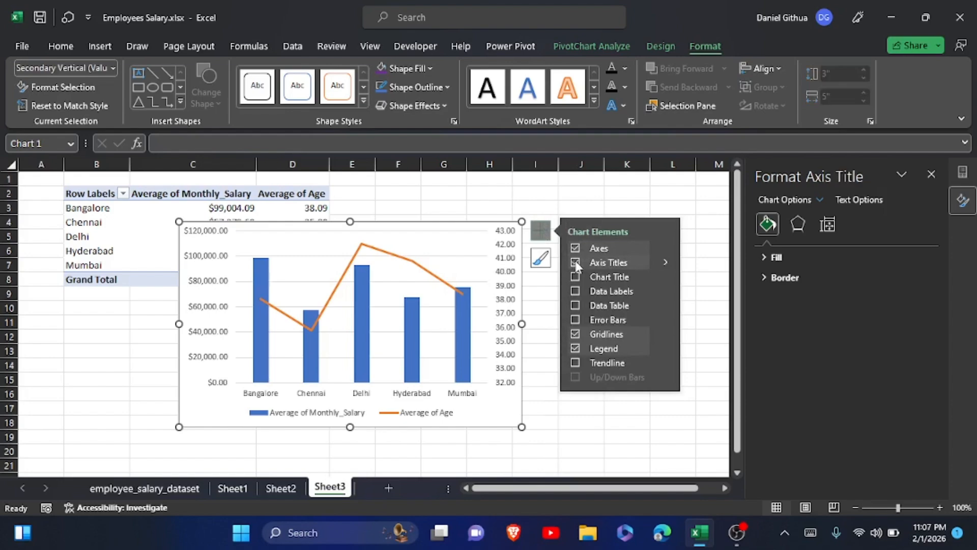
click(577, 277)
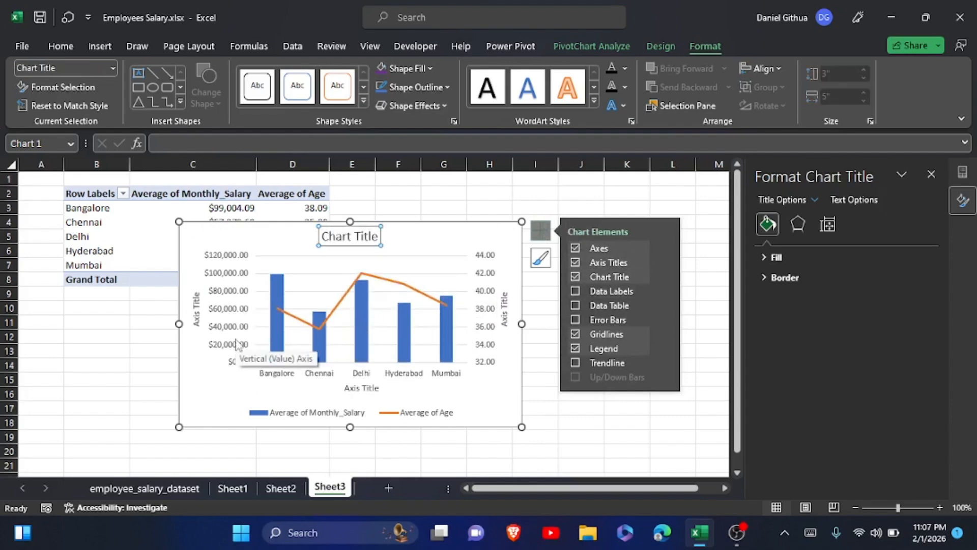
text(Av)
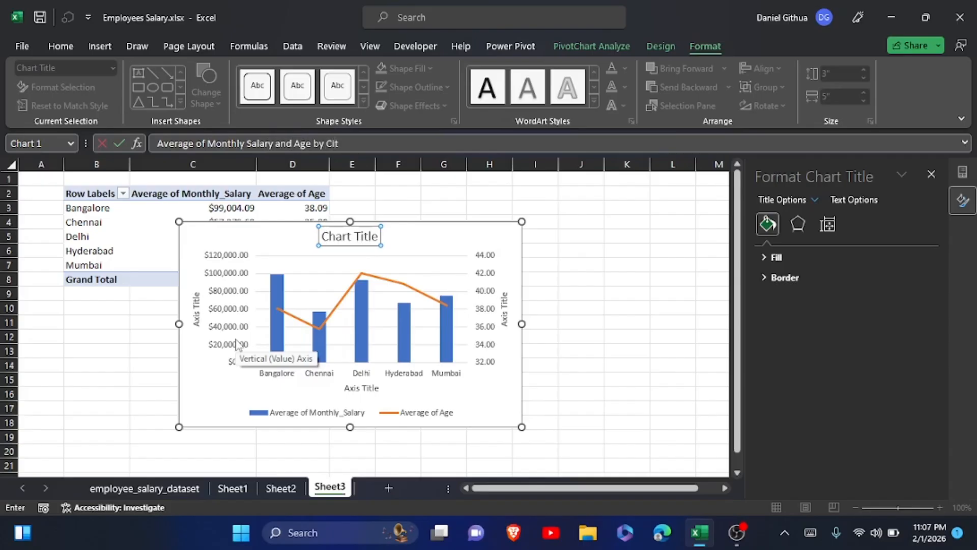
- Finish the title 'Average of Monthly Salary and Age by City' and label the salary axis 'Monthly Salary (average)'
text(y)
click(198, 312)
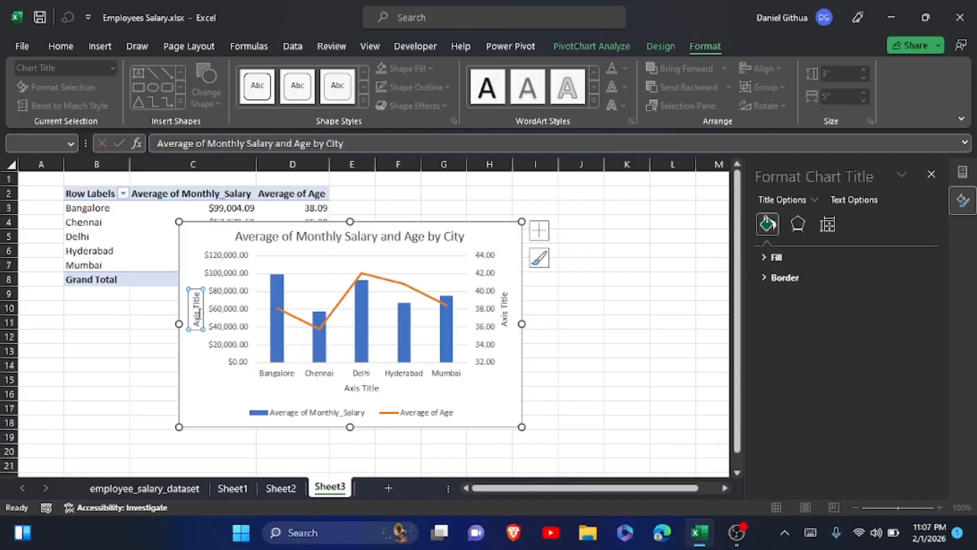
text(Monthly Salary (average)
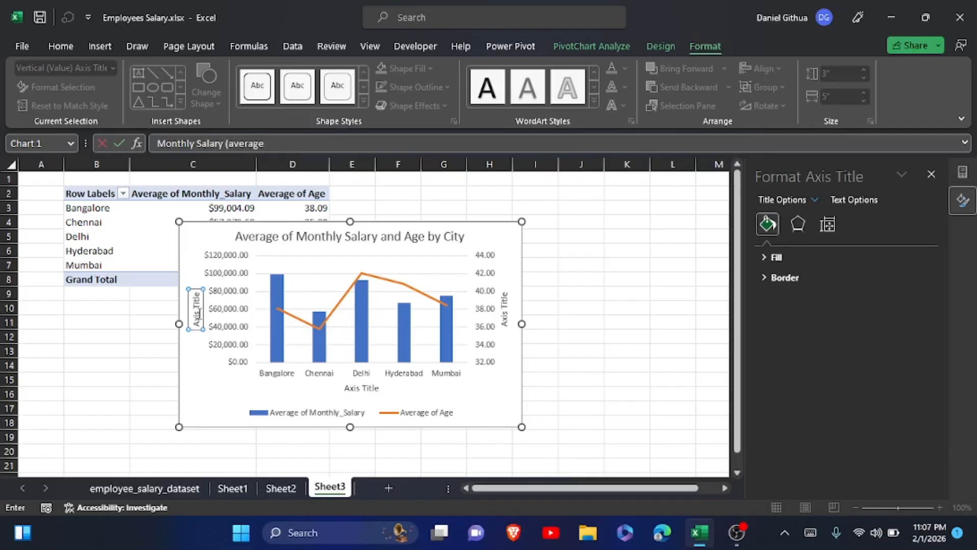
click(811, 532)
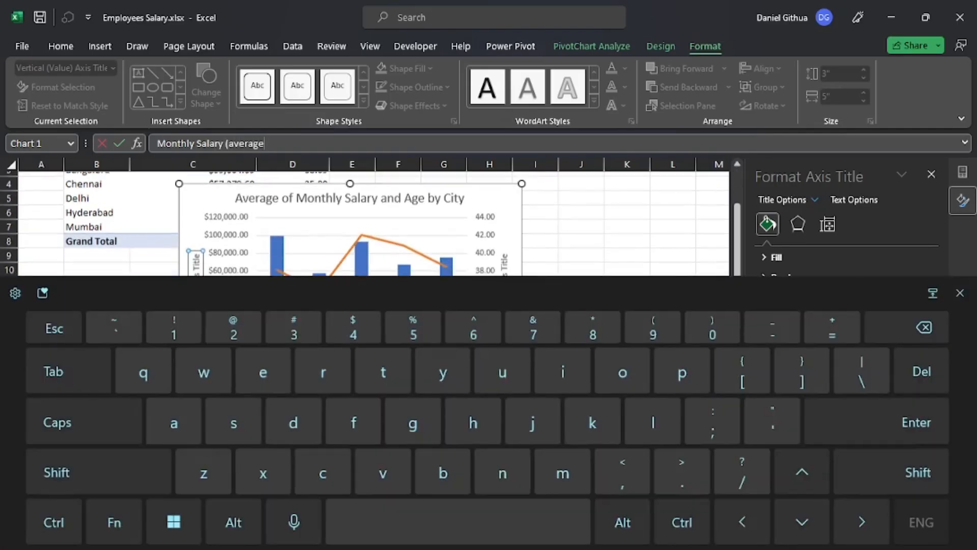
click(918, 472)
click(713, 329)
click(960, 294)
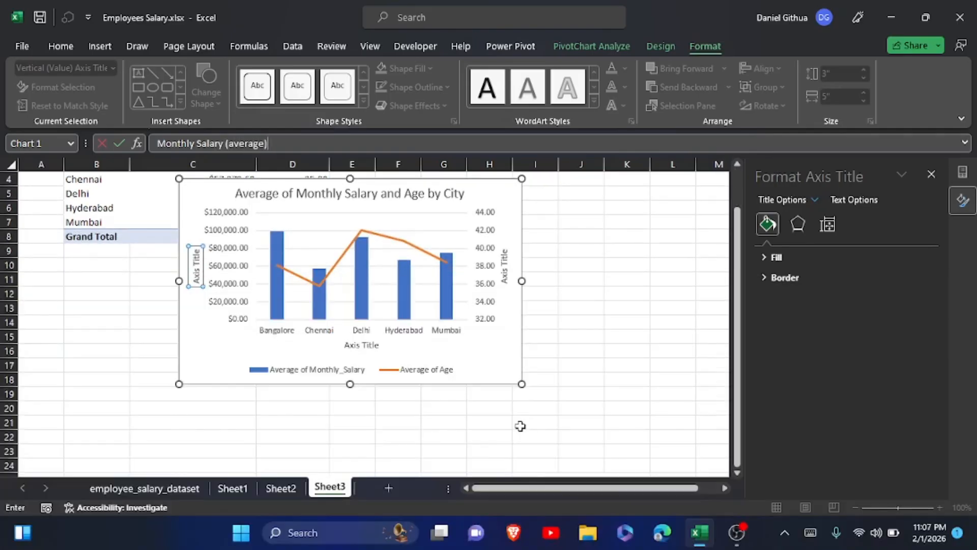
- Title the horizontal axis 'City' and the secondary axis 'Average of Age'
click(367, 345)
text(City)
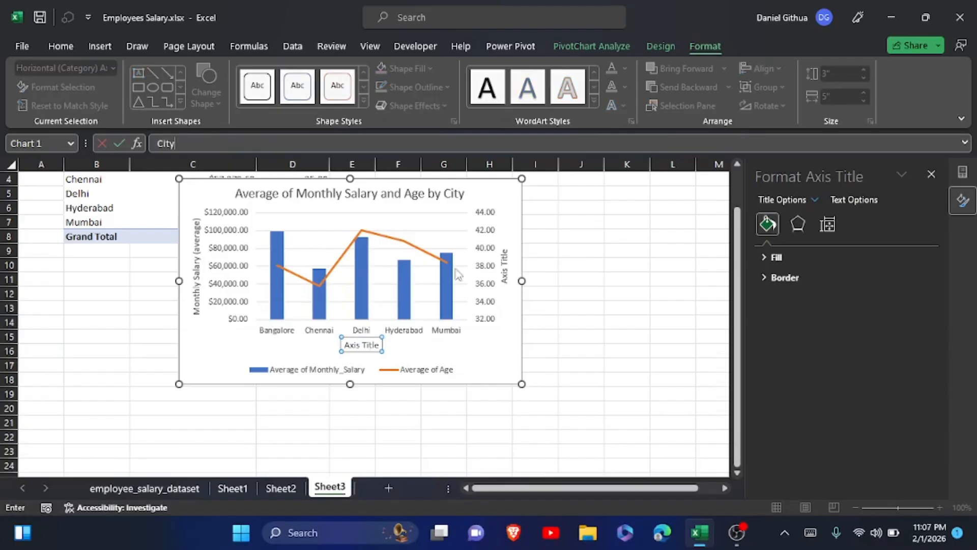
click(505, 264)
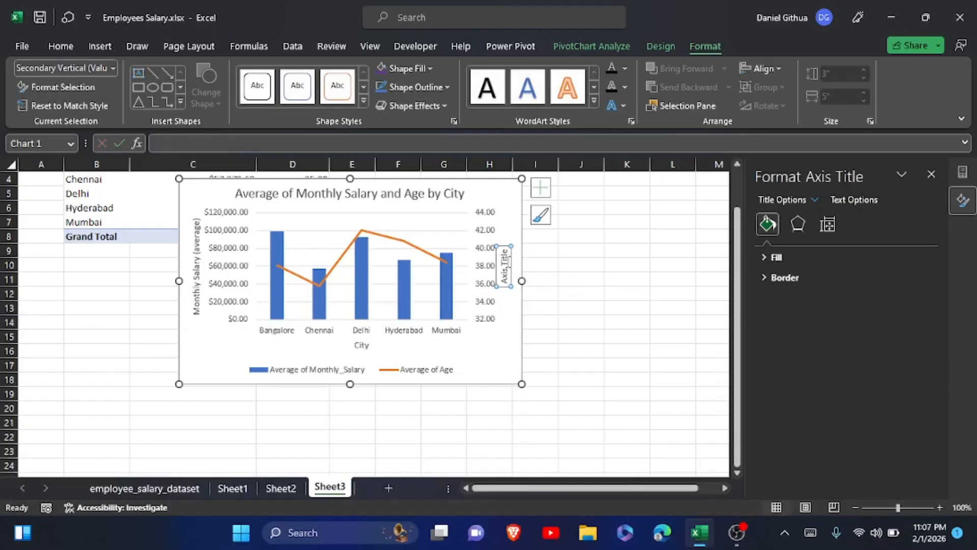
text(Average o)
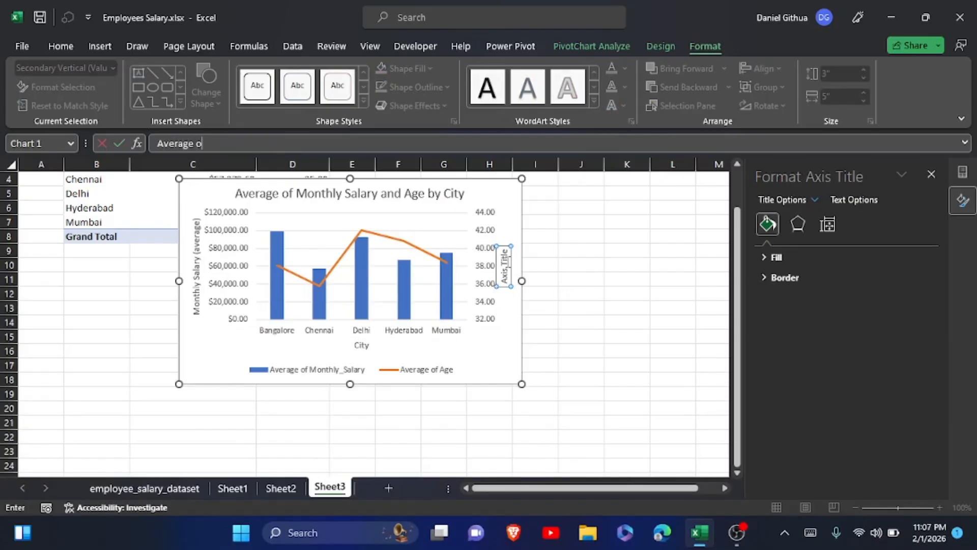
text(f Age)
click(515, 182)
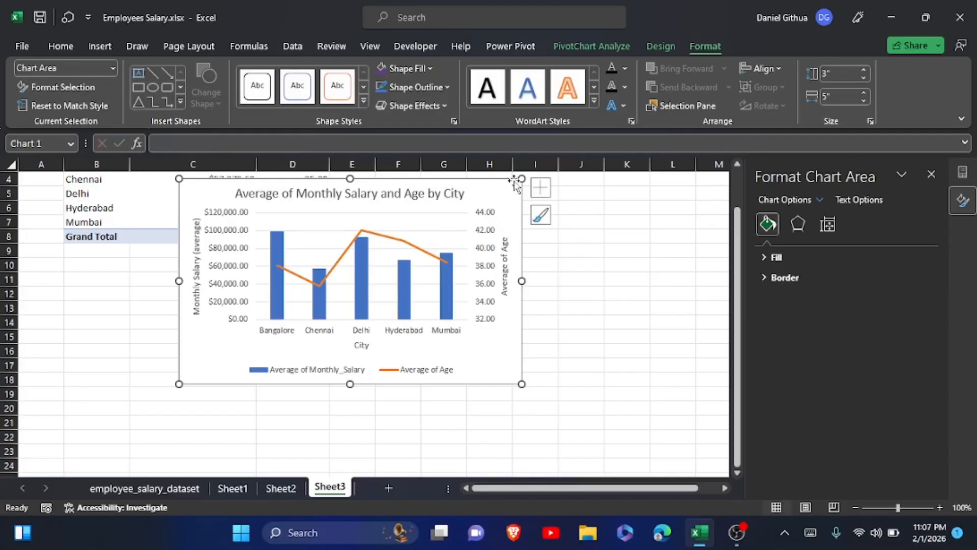
- Set the chart text to Times New Roman, size 12
click(54, 43)
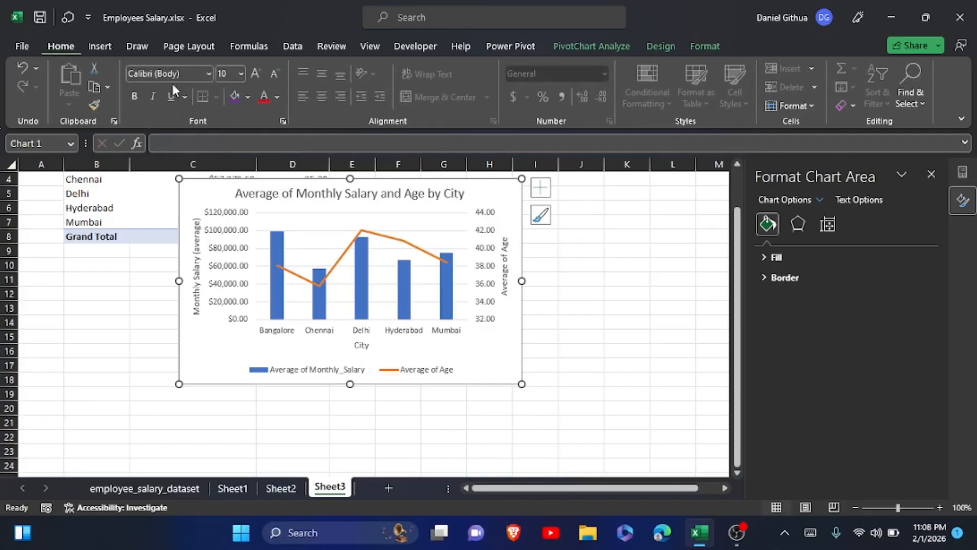
click(241, 74)
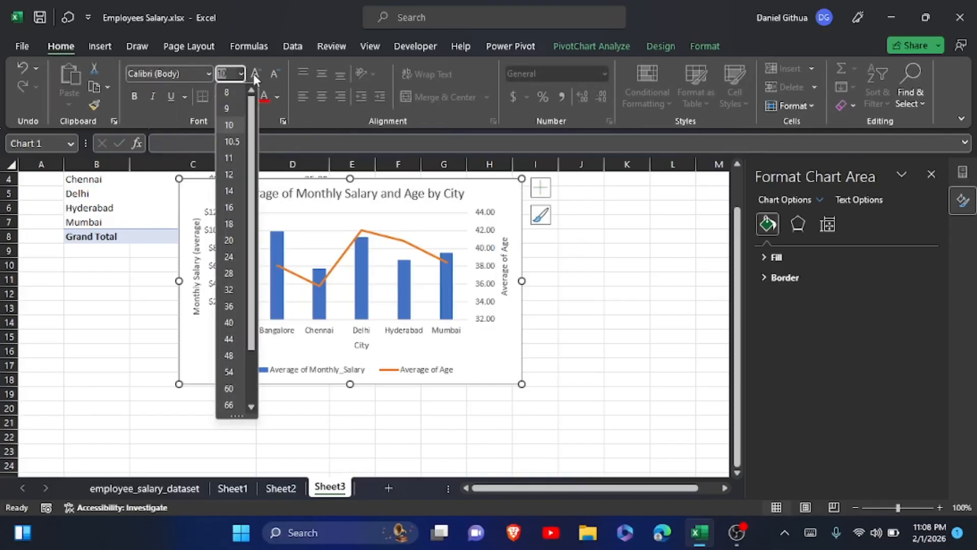
click(228, 175)
click(207, 74)
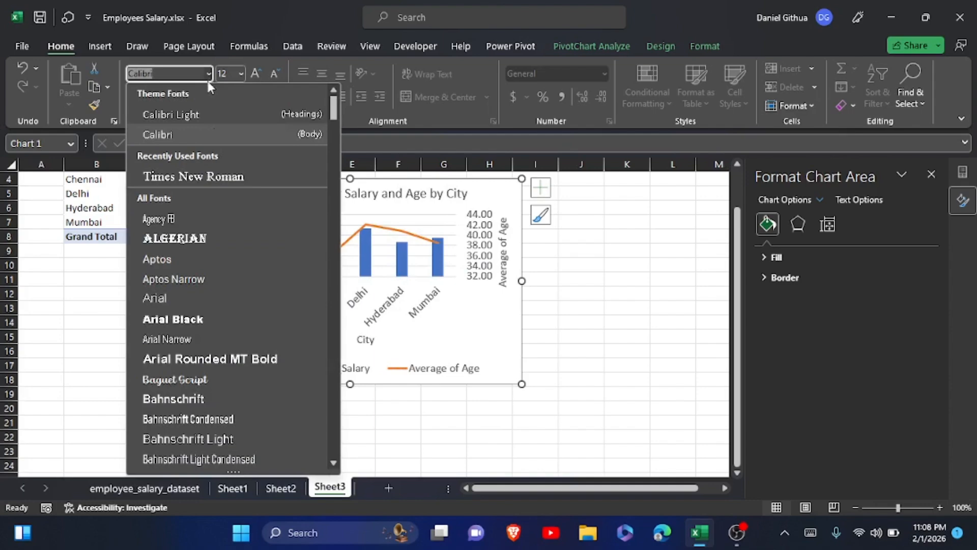
click(221, 177)
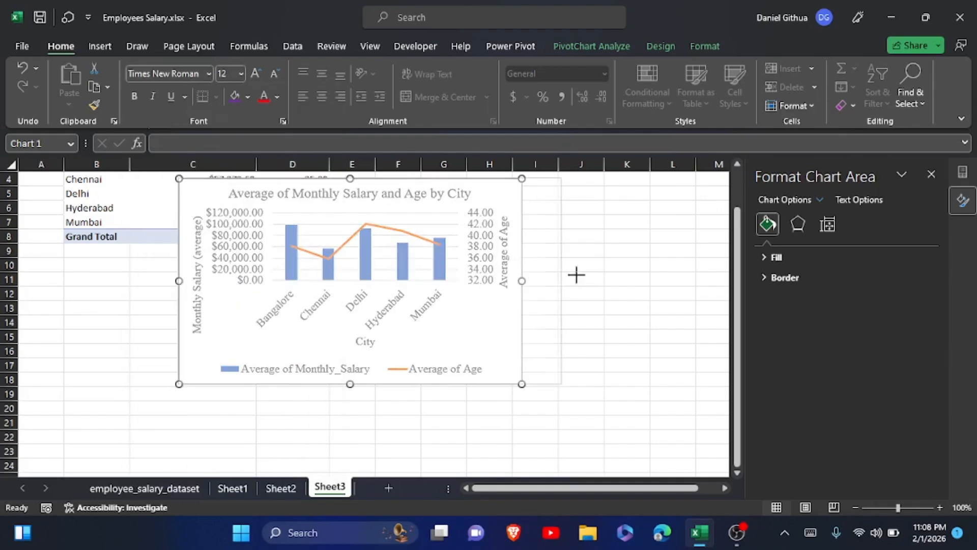
- Move the chart beside the pivot table and enlarge it so city labels lie flat
drag(577, 275, 575, 280)
drag(376, 385, 377, 402)
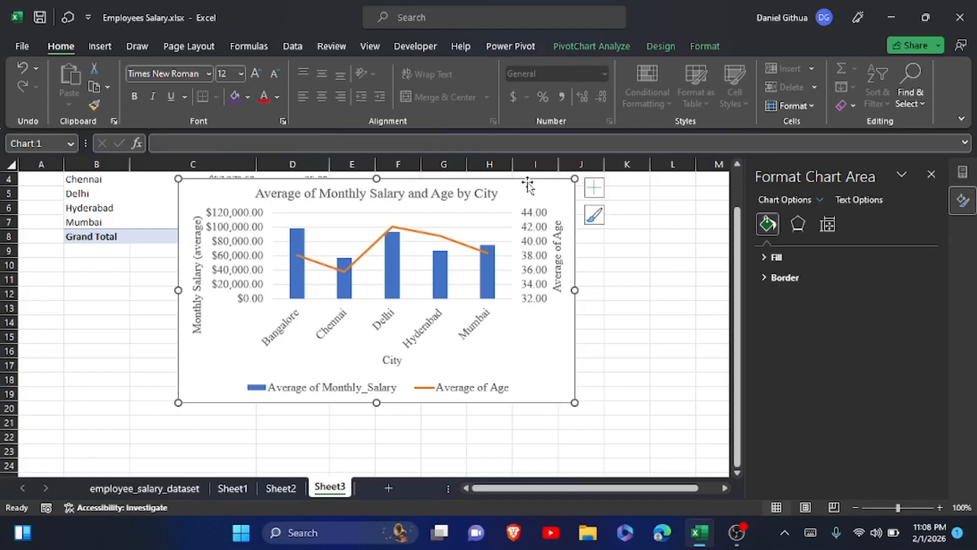
drag(528, 184, 693, 177)
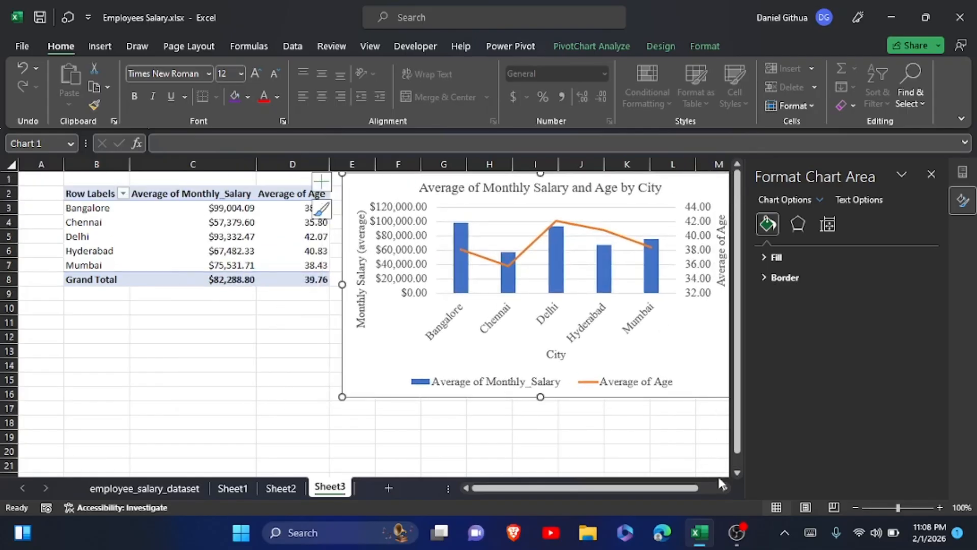
drag(722, 488, 723, 489)
drag(427, 284, 475, 284)
drag(252, 398, 253, 430)
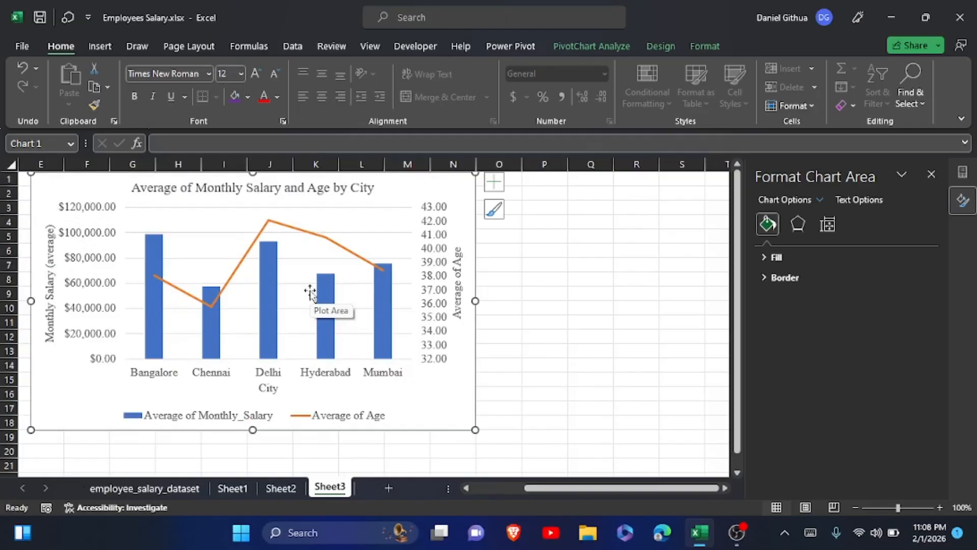
- Colour the Chennai salary bar light green and the Delhi bar green
right_click(218, 331)
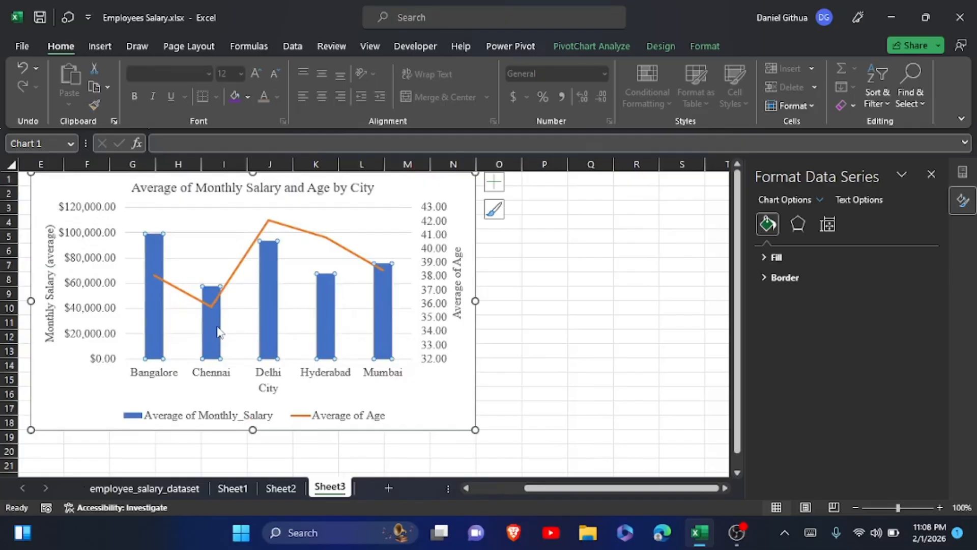
click(212, 325)
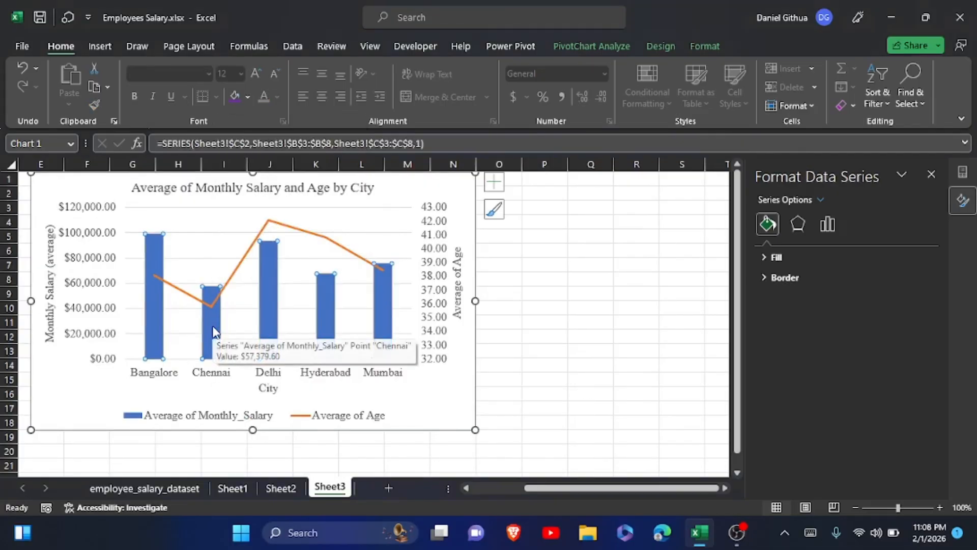
click(212, 326)
right_click(212, 325)
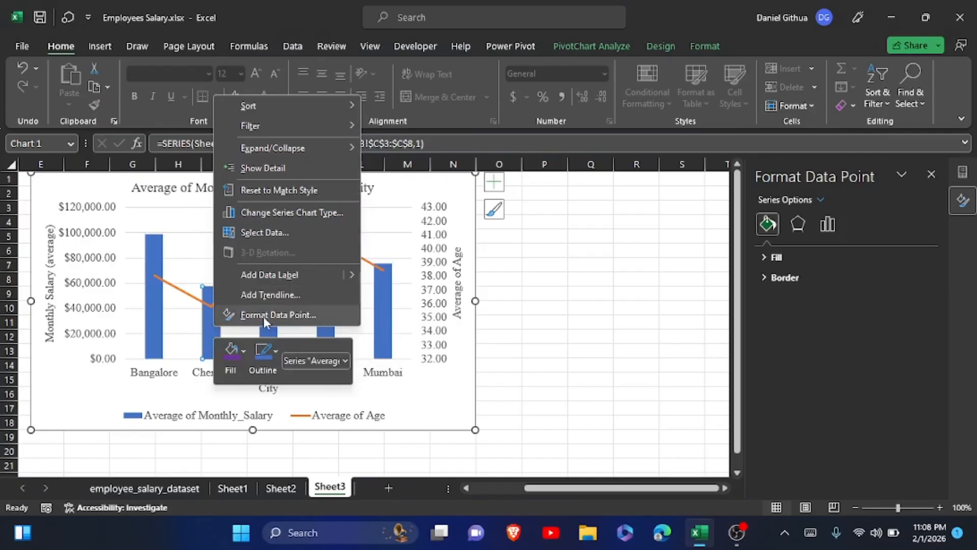
click(245, 363)
click(245, 363)
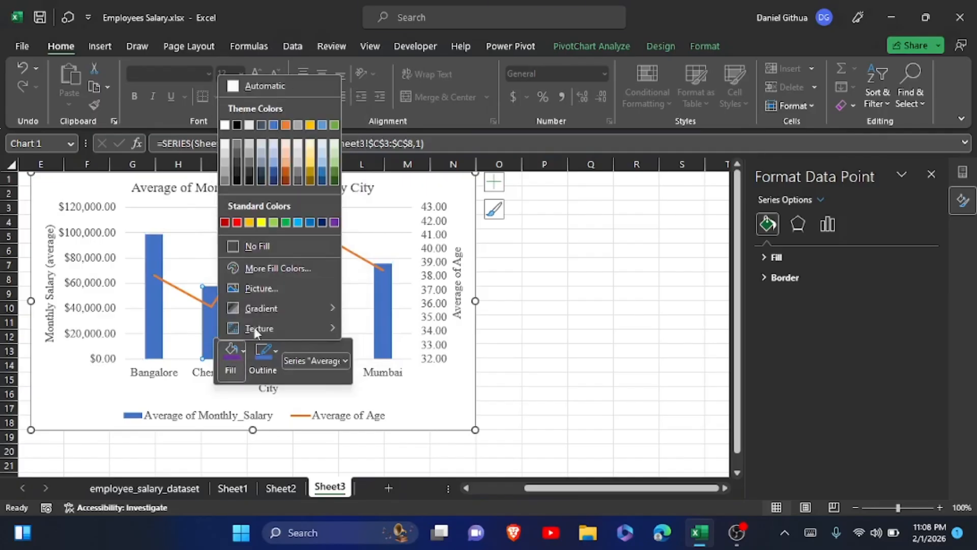
click(275, 224)
click(275, 280)
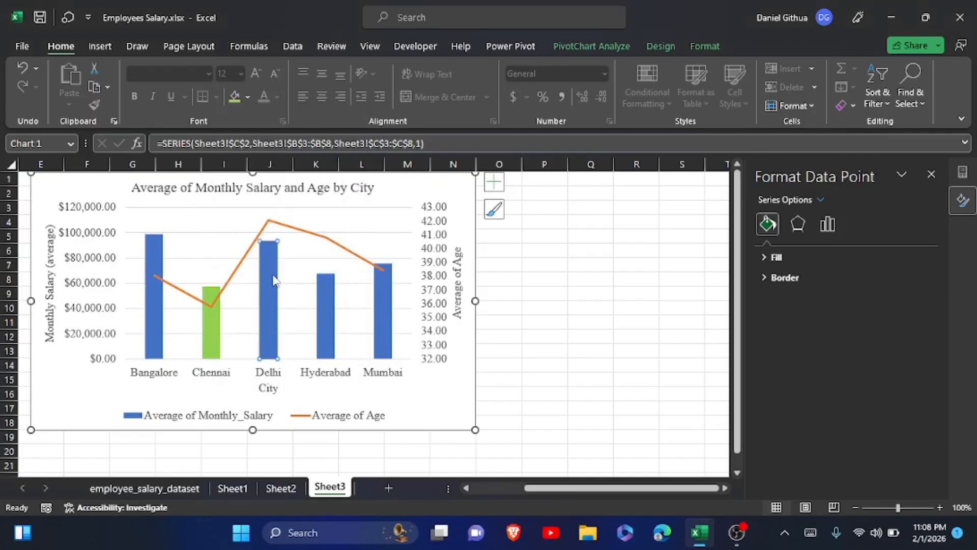
right_click(274, 275)
click(307, 239)
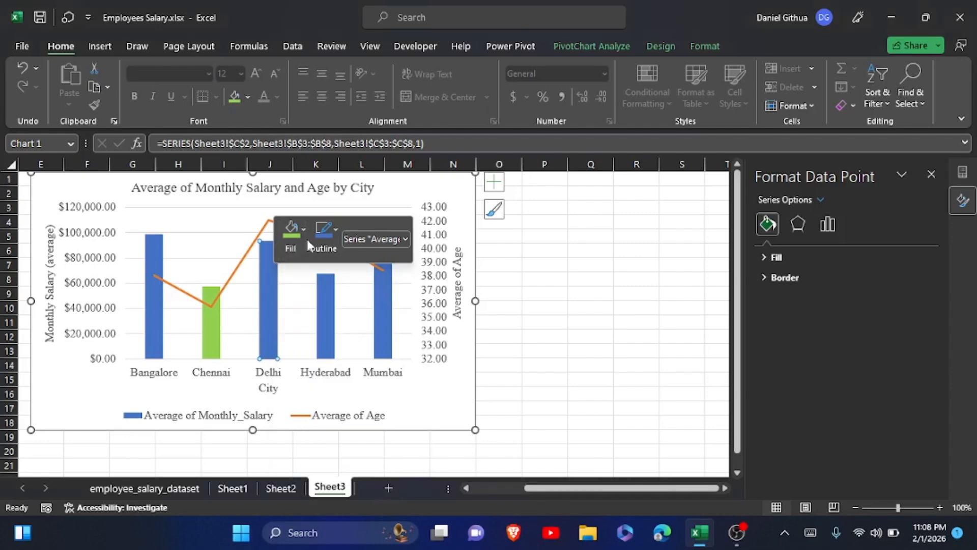
click(303, 235)
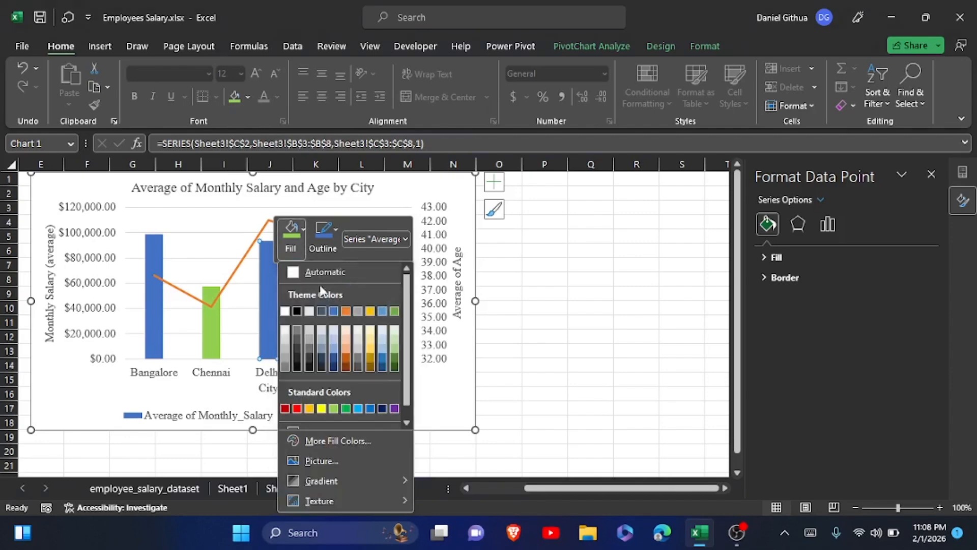
click(348, 409)
- Colour the Hyderabad bar light blue and the Mumbai bar purple, then deselect the chart
click(327, 333)
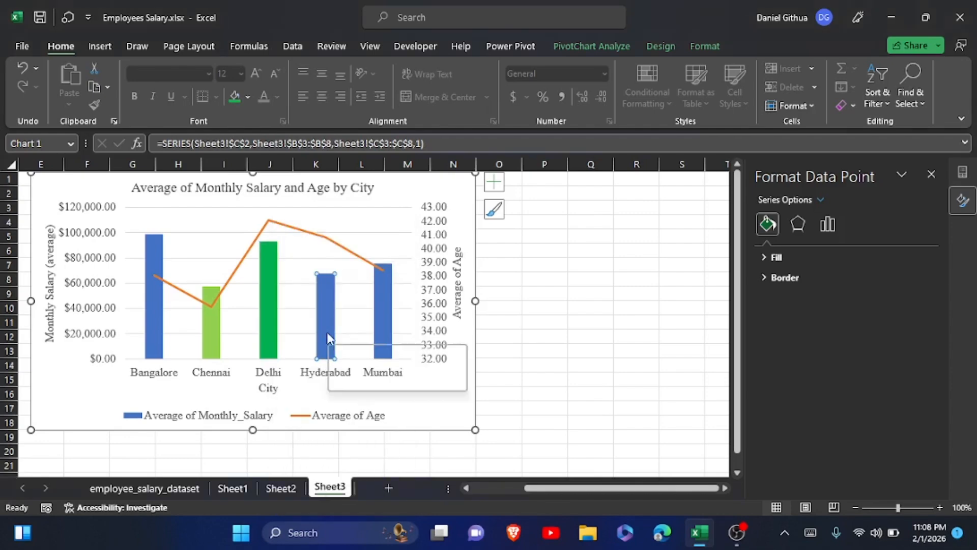
right_click(326, 332)
click(356, 359)
click(356, 358)
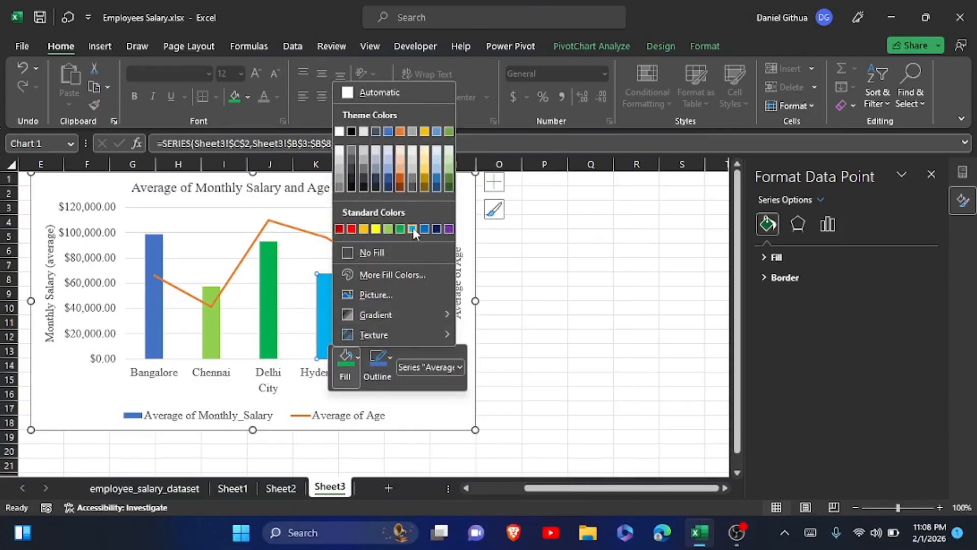
click(413, 228)
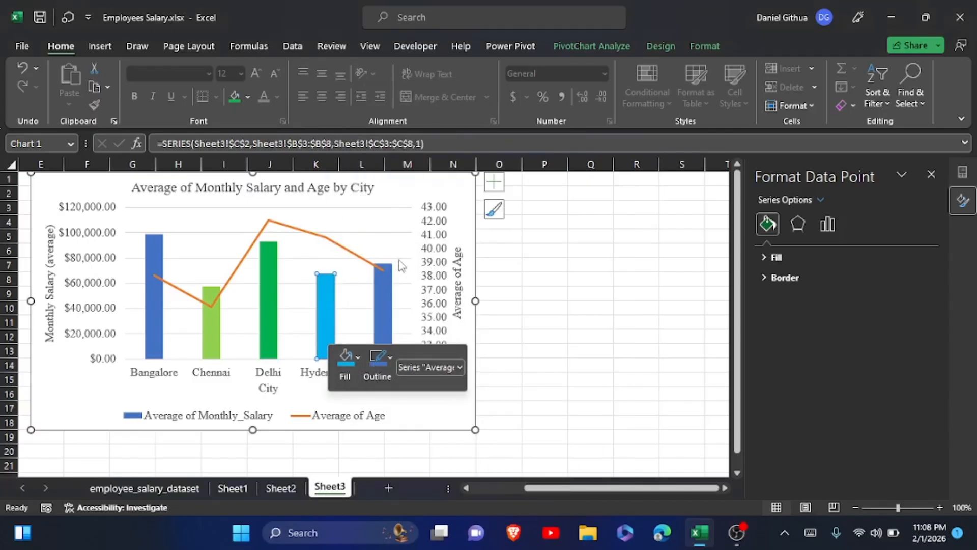
click(385, 294)
right_click(383, 294)
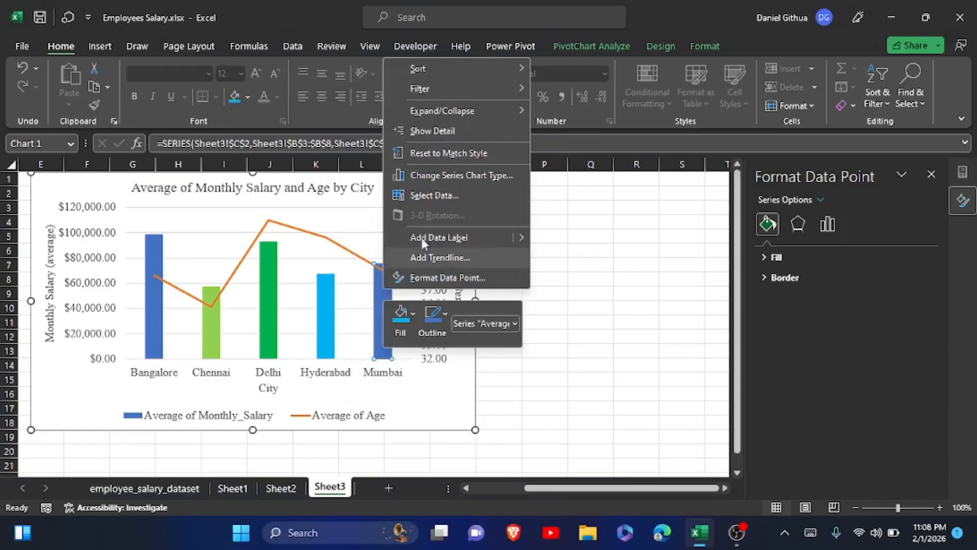
click(414, 315)
click(414, 311)
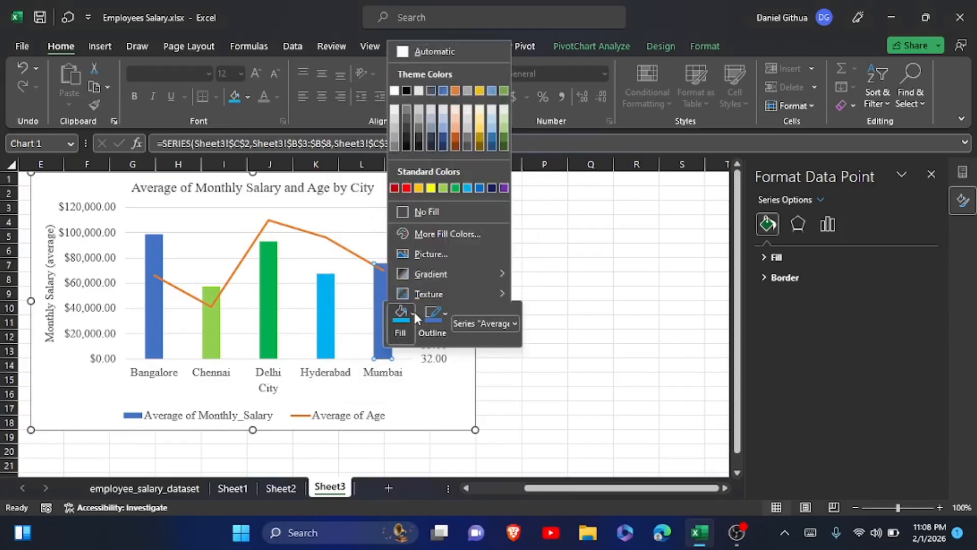
click(504, 185)
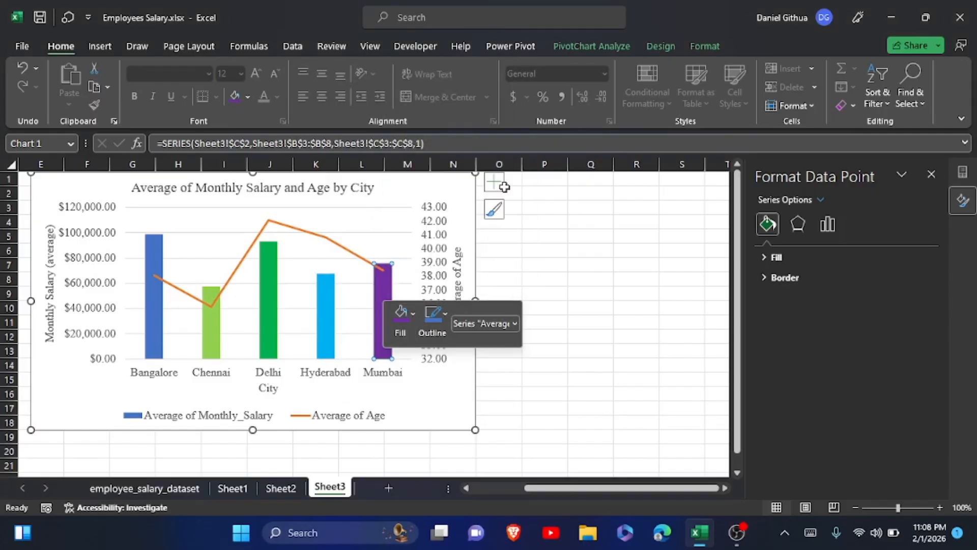
click(545, 292)
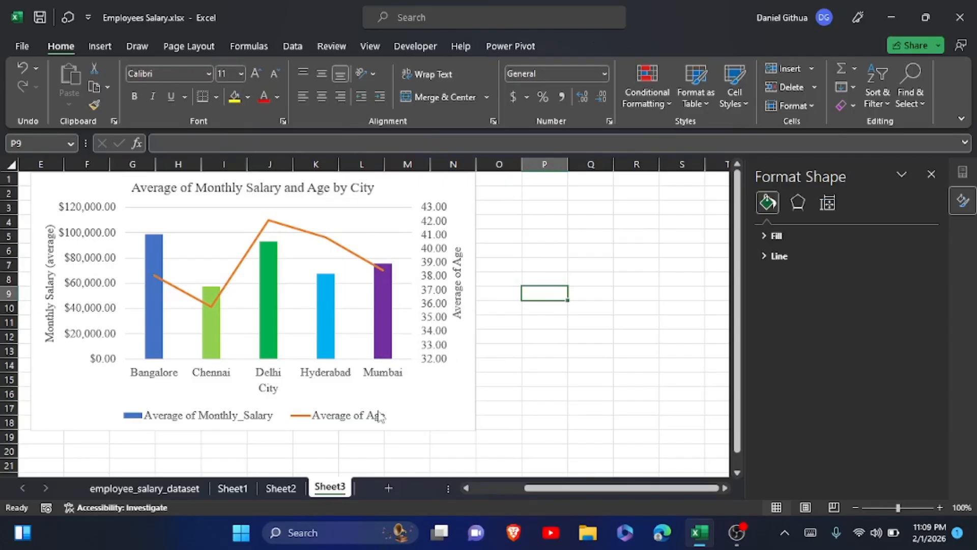
- Add Sheet4 and insert PivotTable4 at B2 from the whole Employee_Salary_Dataset table
click(388, 488)
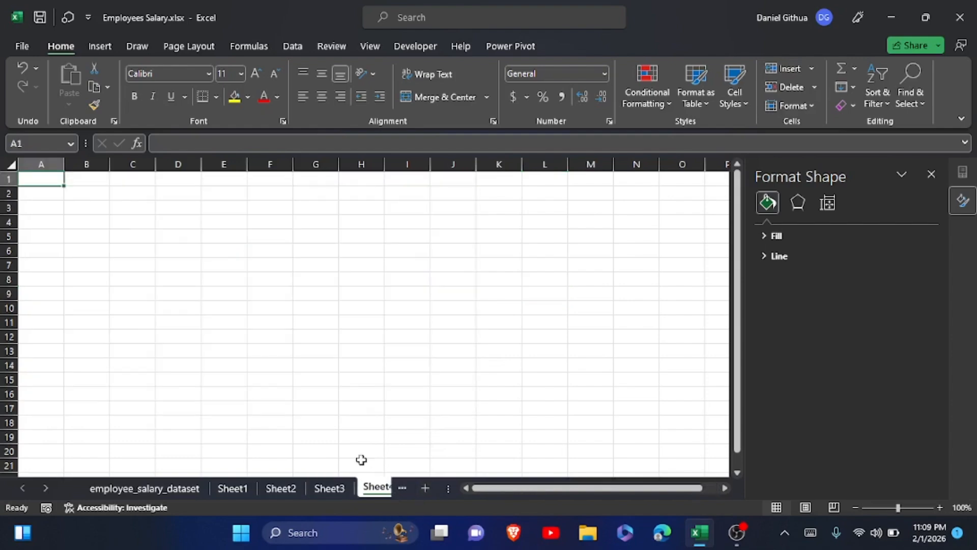
click(76, 191)
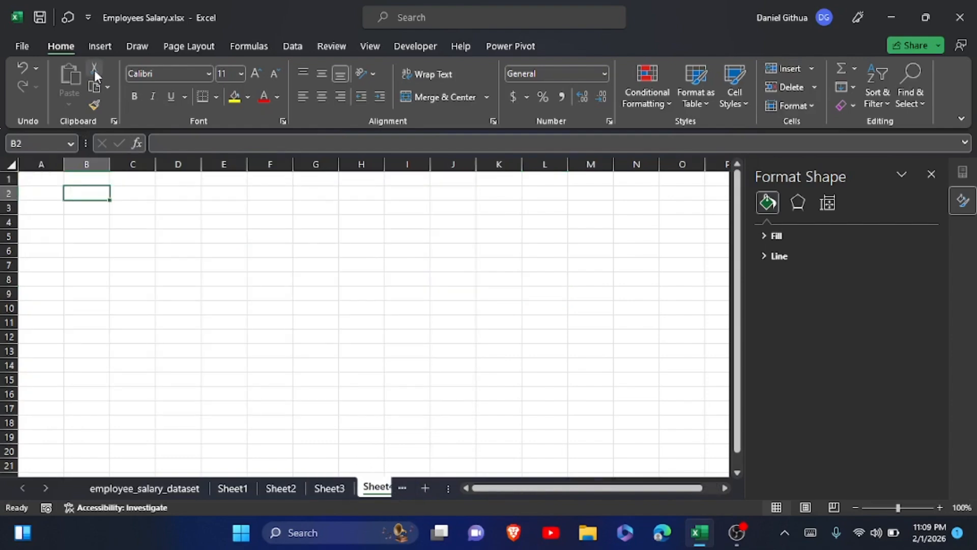
click(100, 47)
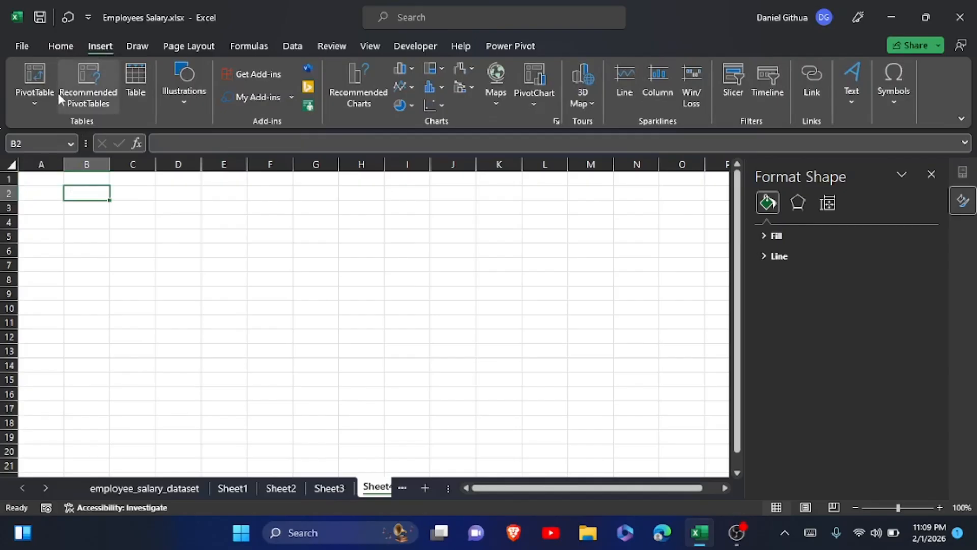
click(50, 101)
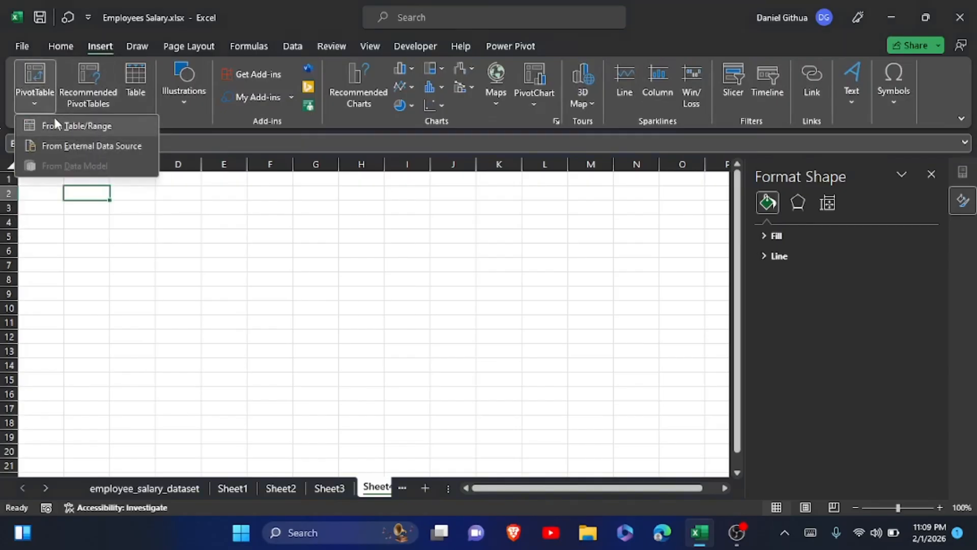
click(53, 115)
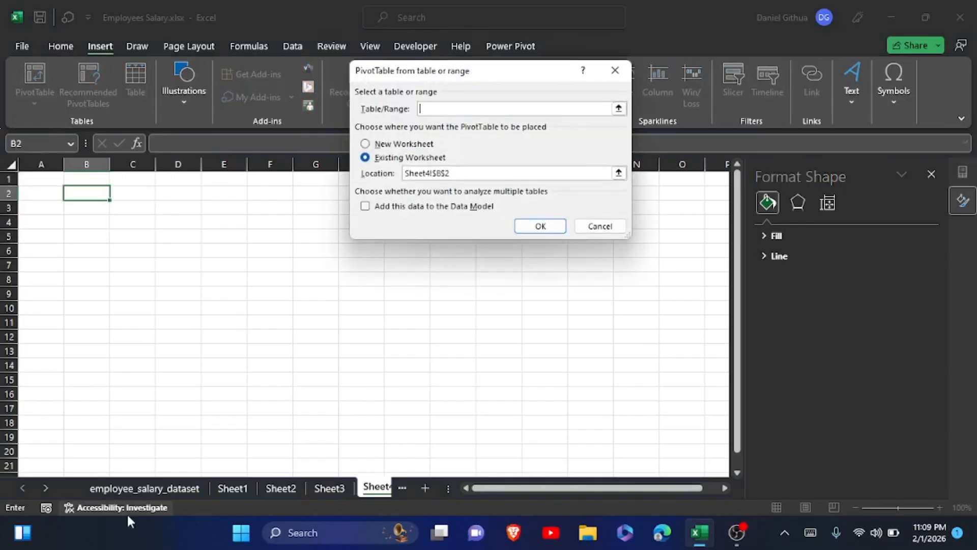
click(144, 489)
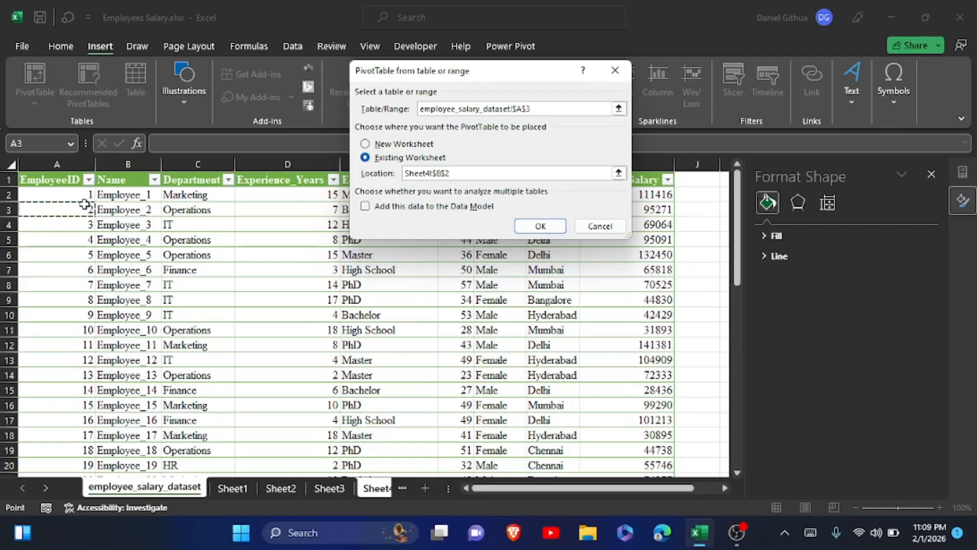
key(ctrl+a)
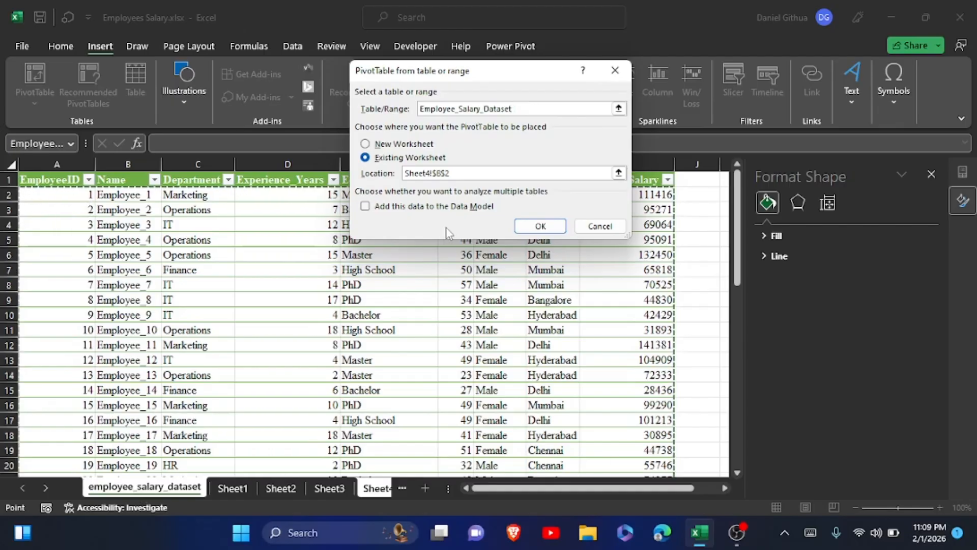
click(538, 226)
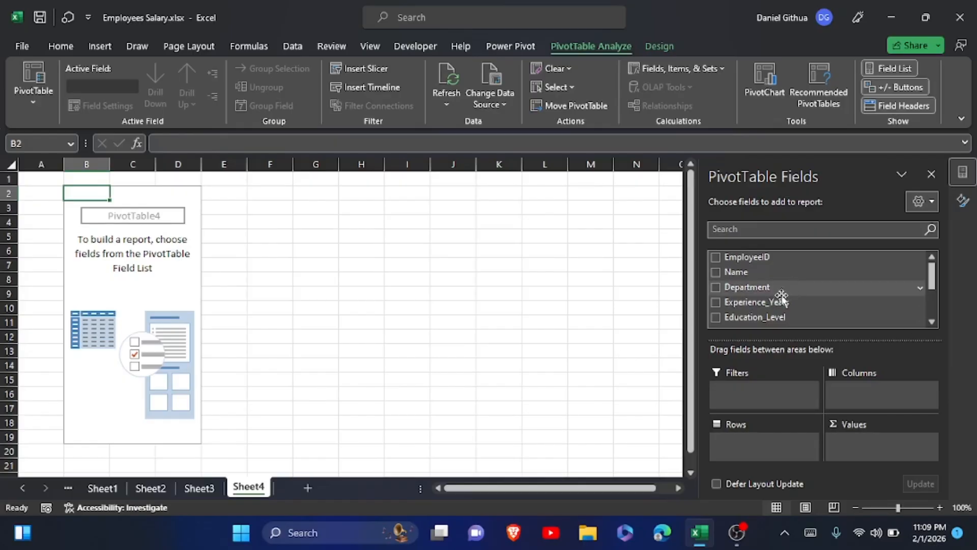
- Group the pivot rows by Education_Level, taking Experience_Years back out of the rows
drag(769, 305, 785, 444)
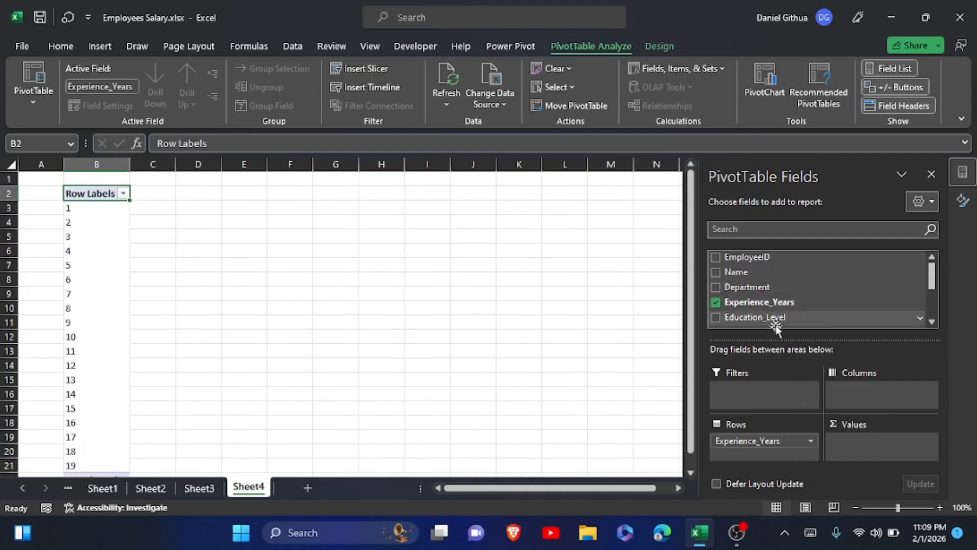
drag(758, 436, 780, 452)
drag(750, 257, 872, 432)
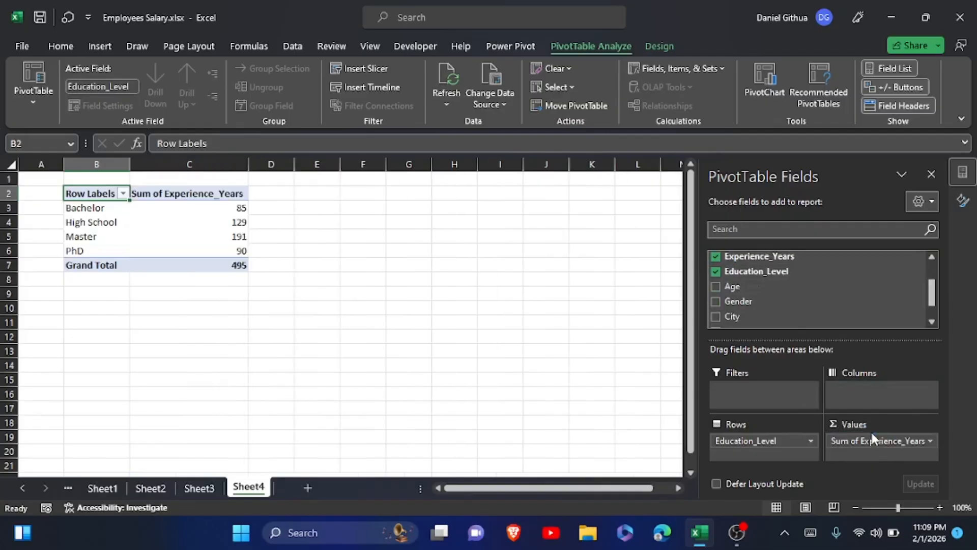
- Summarize Experience_Years as an Average, formatted as Number
click(931, 441)
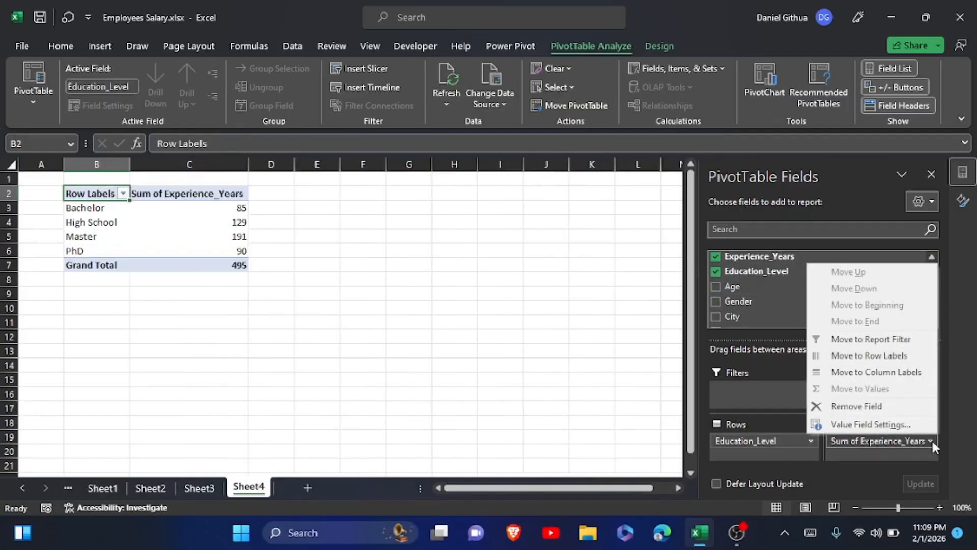
click(861, 424)
click(393, 159)
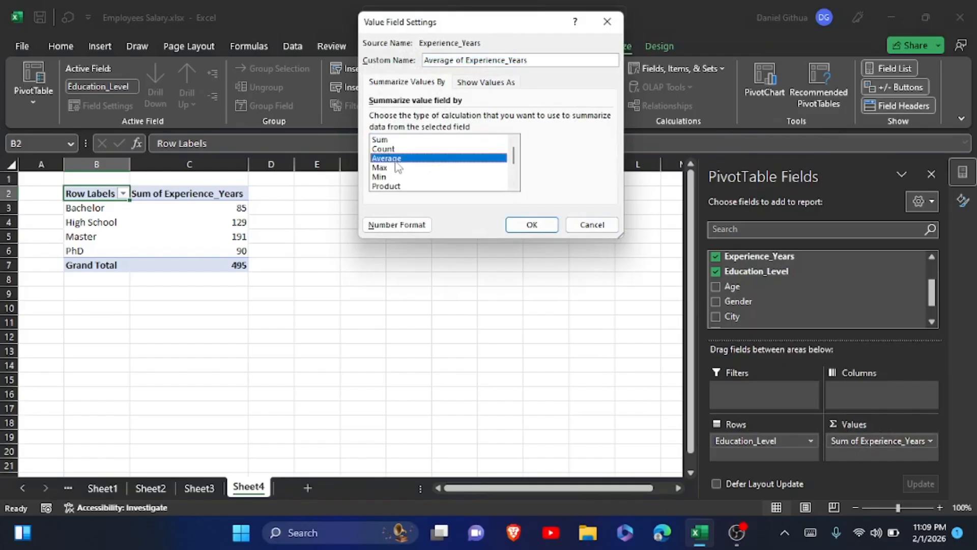
click(415, 227)
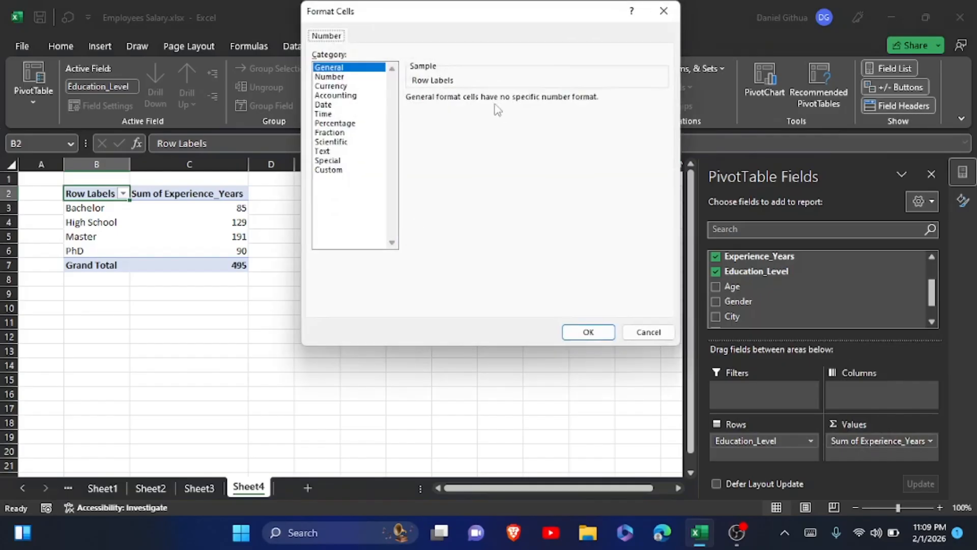
click(330, 77)
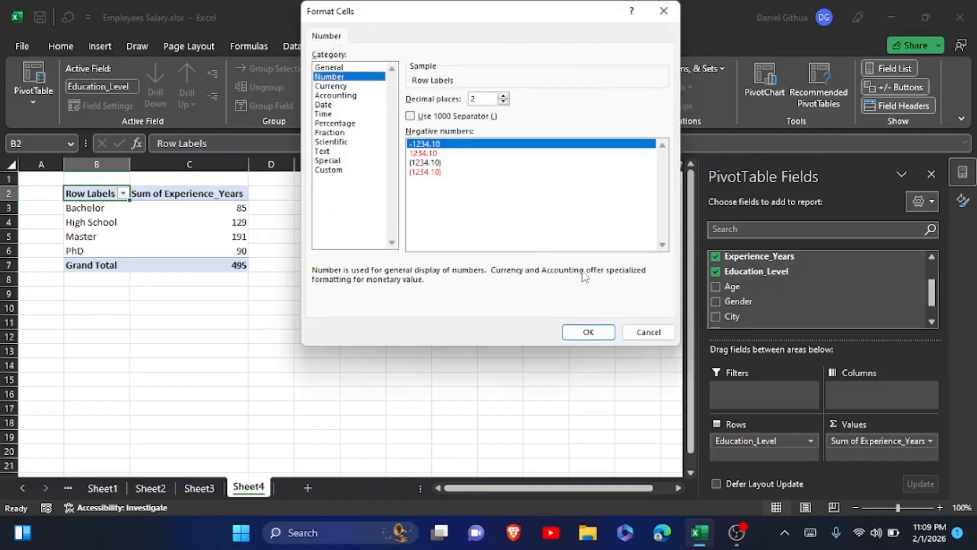
click(588, 332)
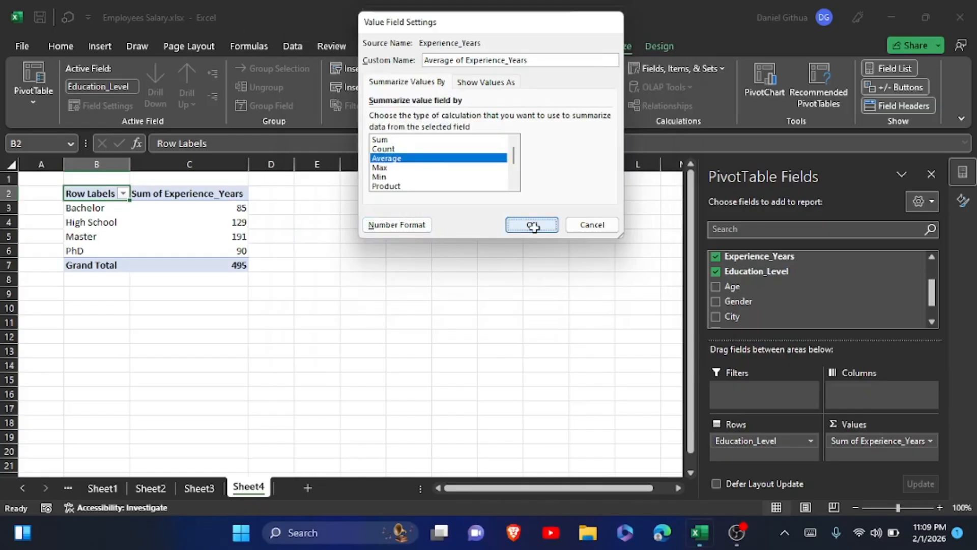
click(533, 226)
- Insert a Clustered Bar PivotChart from the education-level pivot table
click(93, 222)
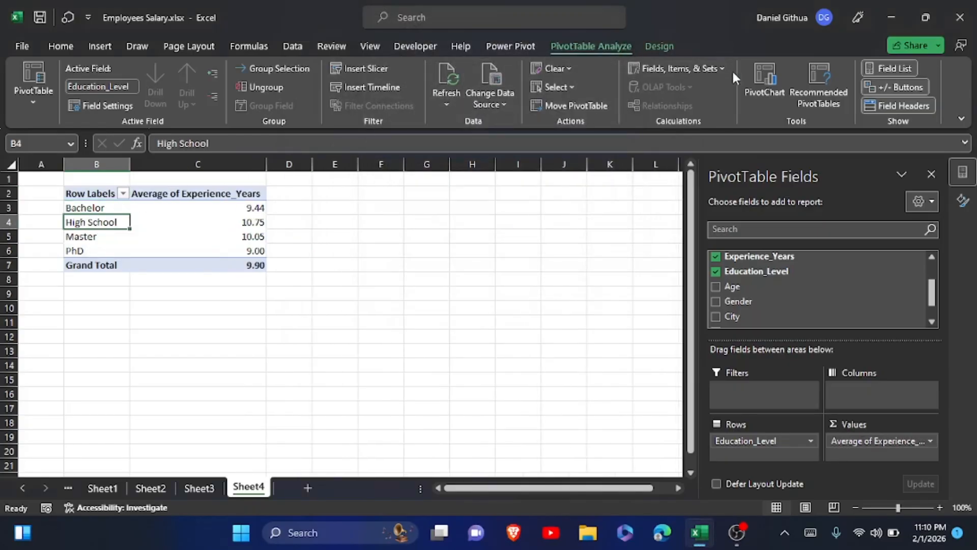
click(765, 81)
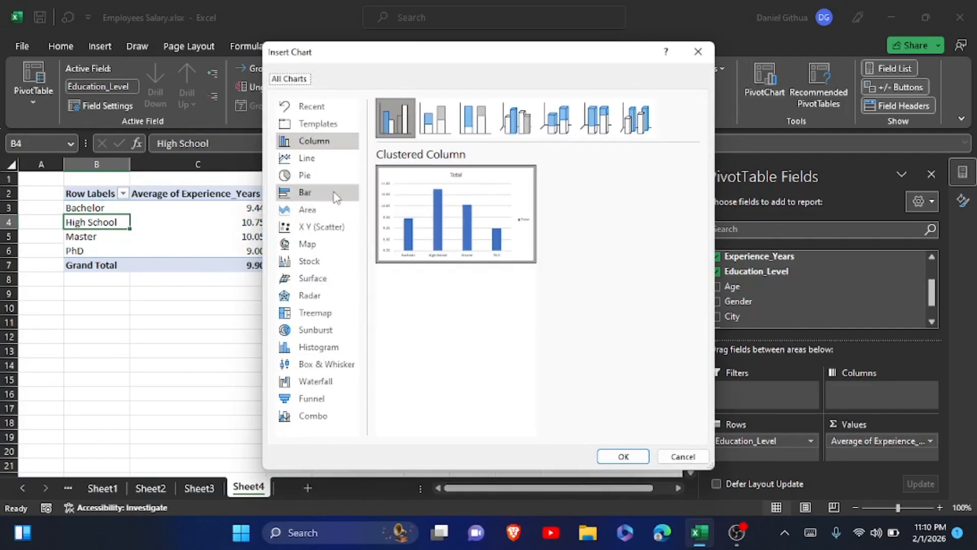
click(336, 197)
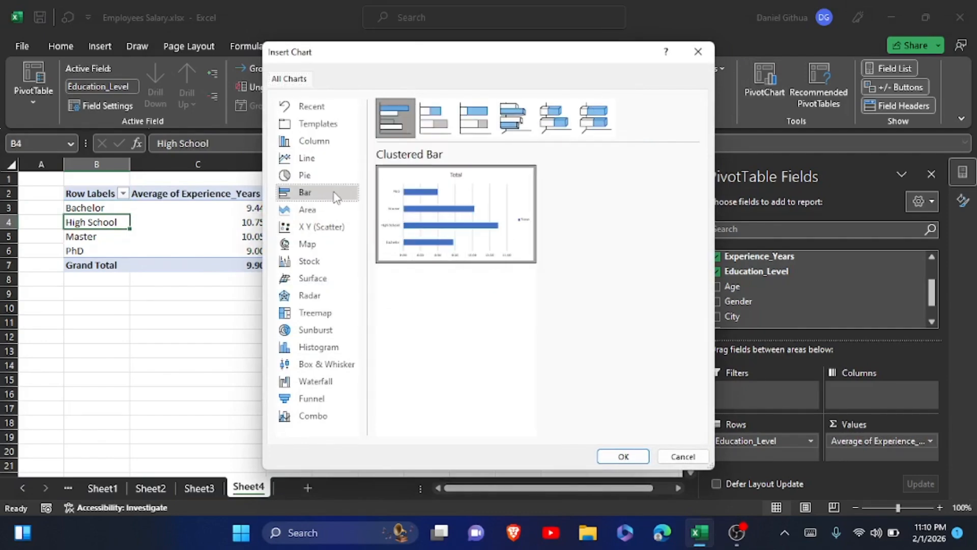
click(618, 456)
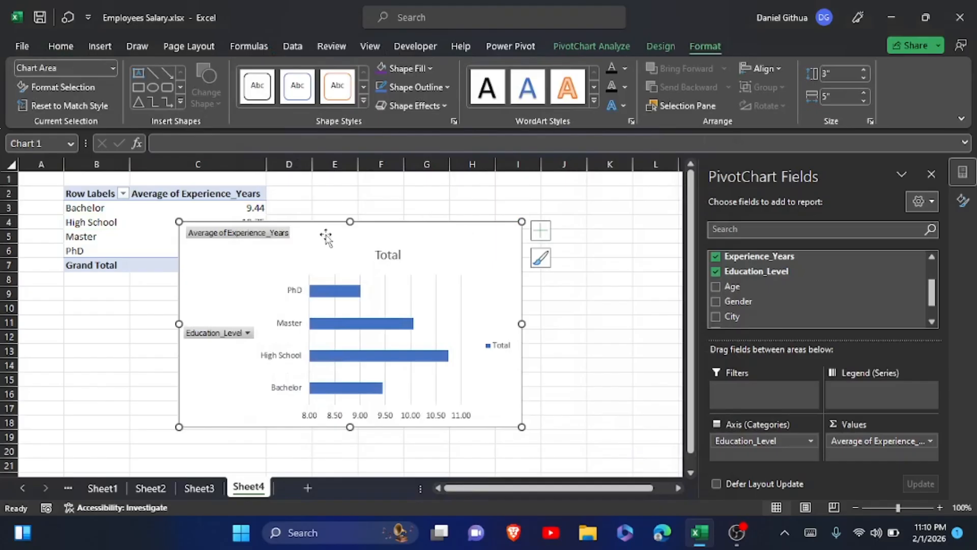
- Hide all field buttons on the chart and turn on axis titles
right_click(210, 239)
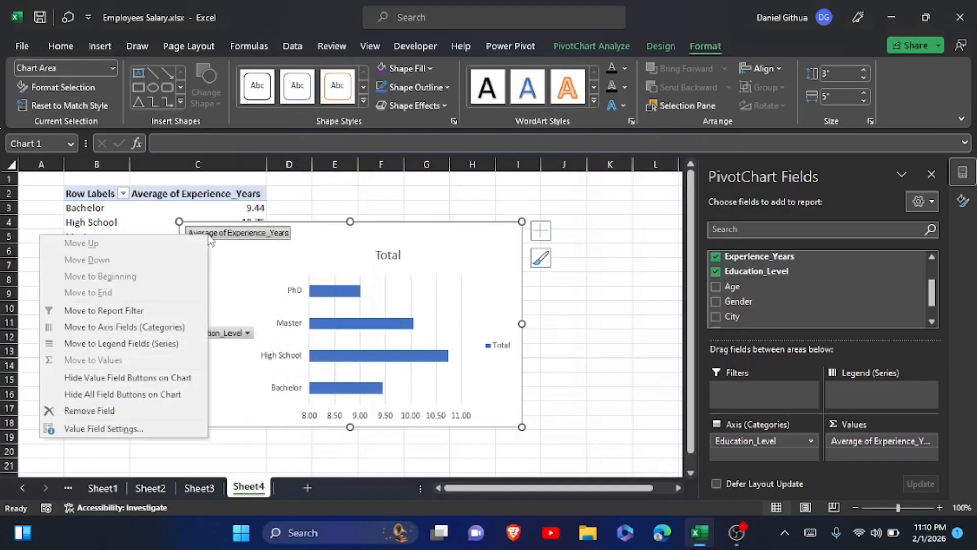
click(120, 394)
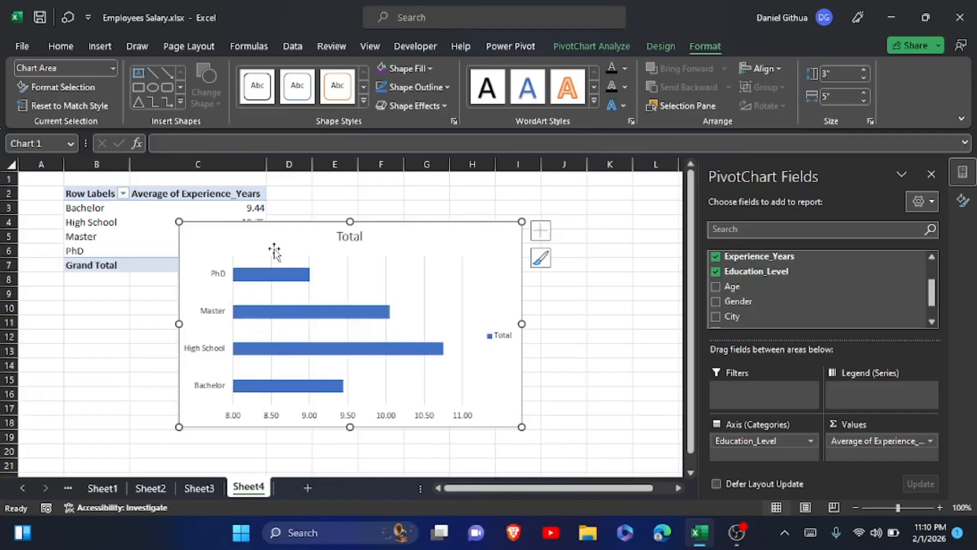
click(544, 233)
click(576, 262)
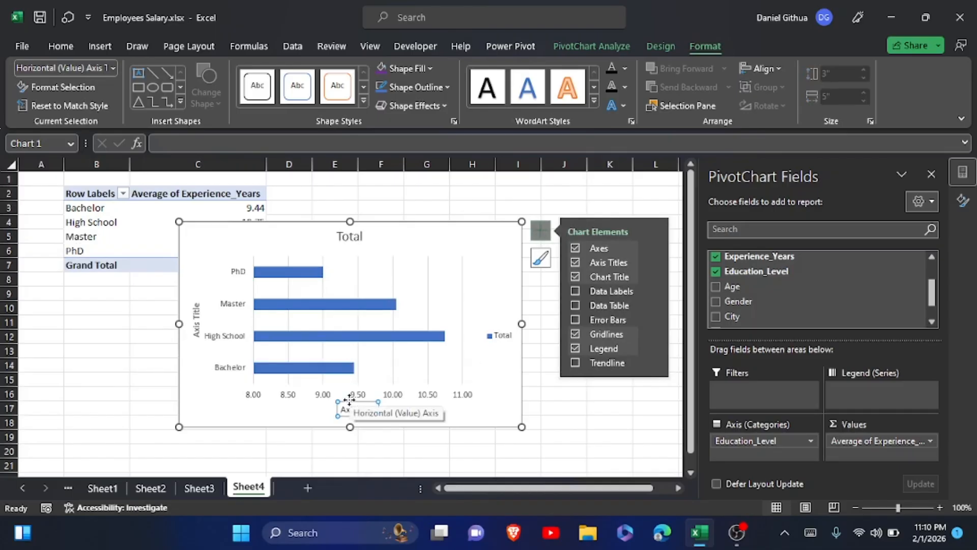
- Title the axes 'Average of Experience Years' and 'Education Level'
text(Average of E)
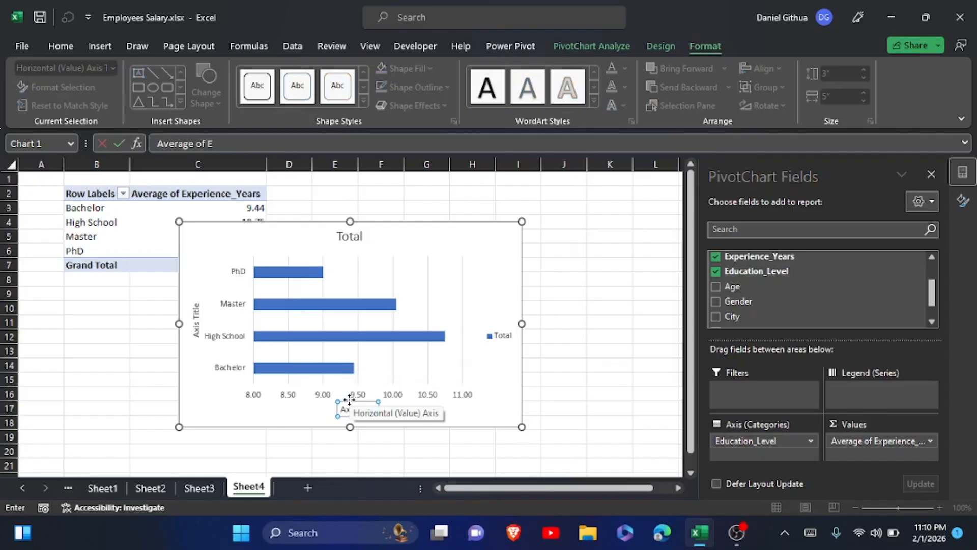
text(xper)
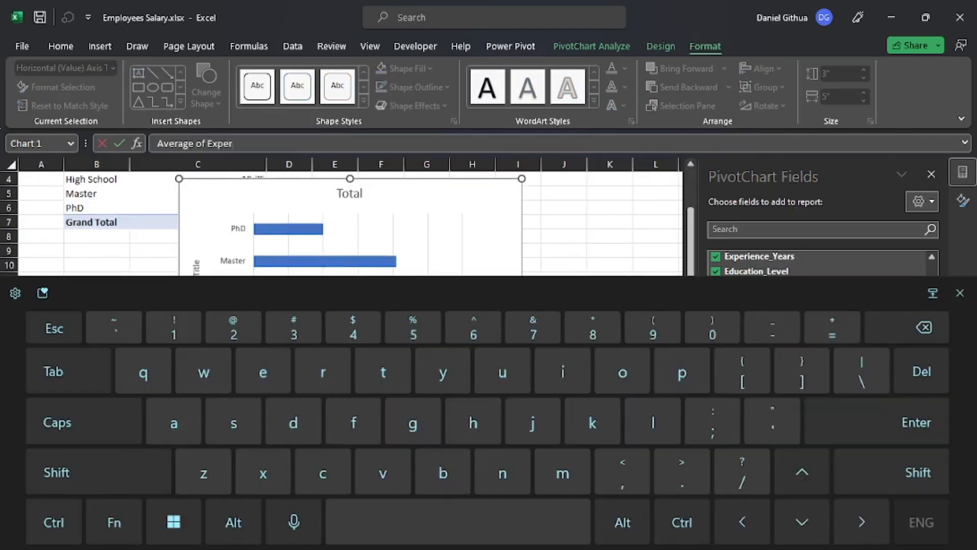
text(ience)
click(960, 293)
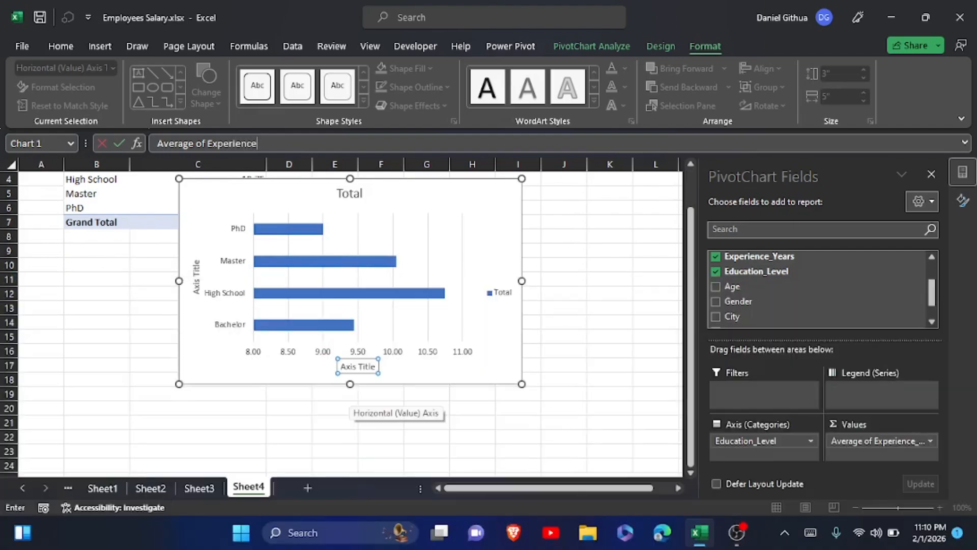
scroll(350, 324, up, 1)
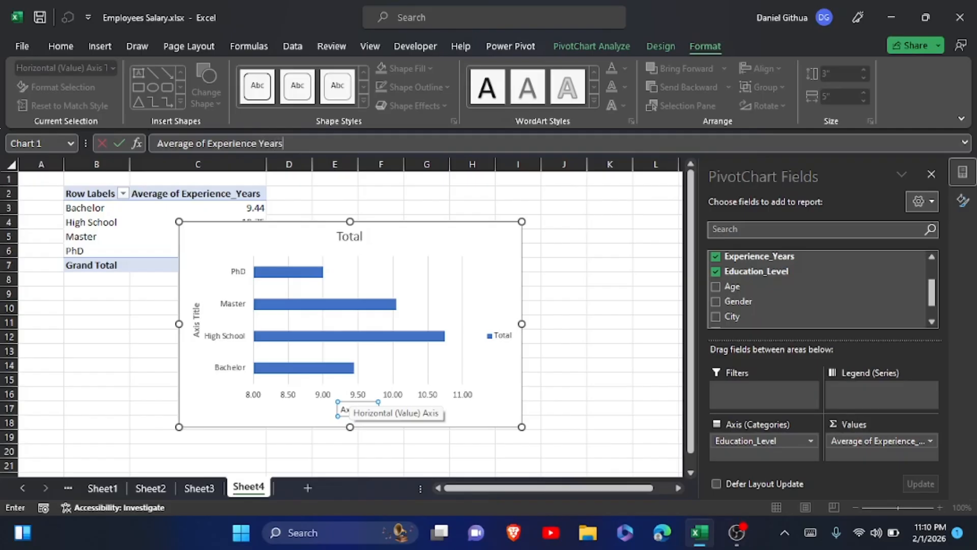
click(196, 319)
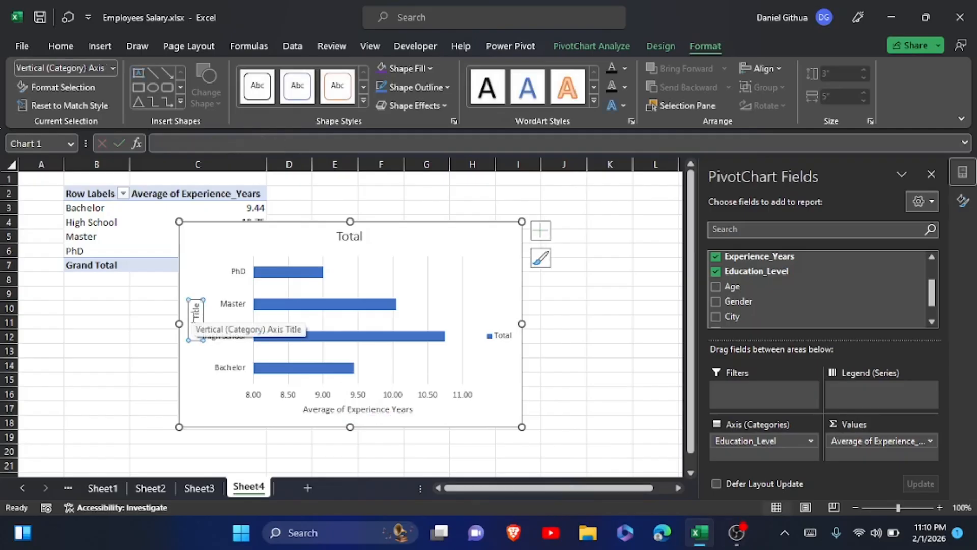
text(Education)
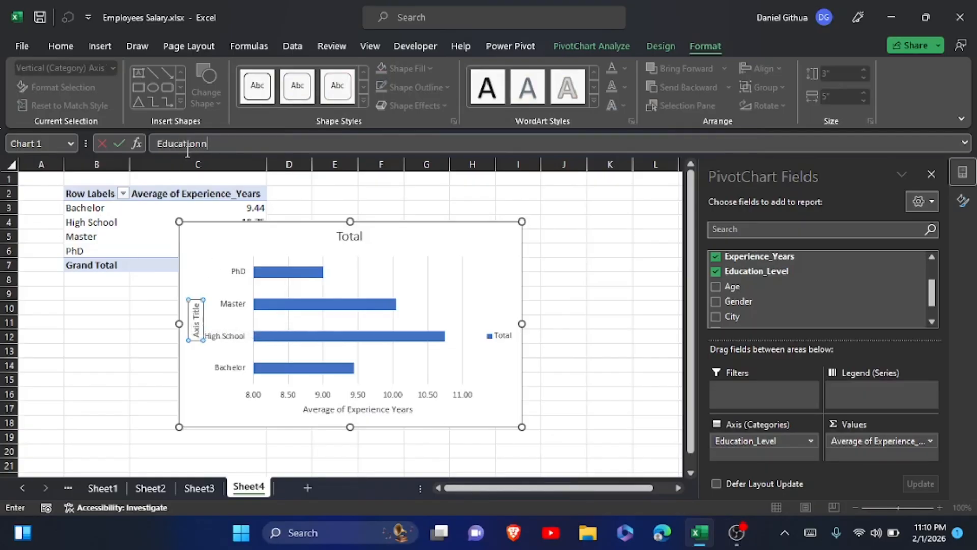
click(204, 146)
- Title the chart 'Average of Experience Years by Education Level', fixing the 'Yearr' typo
click(356, 237)
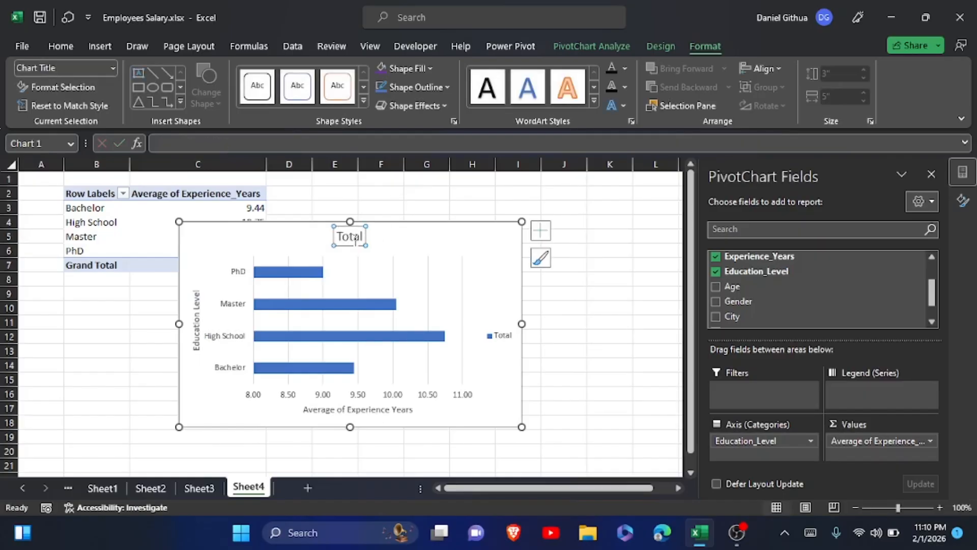
text(Average of E)
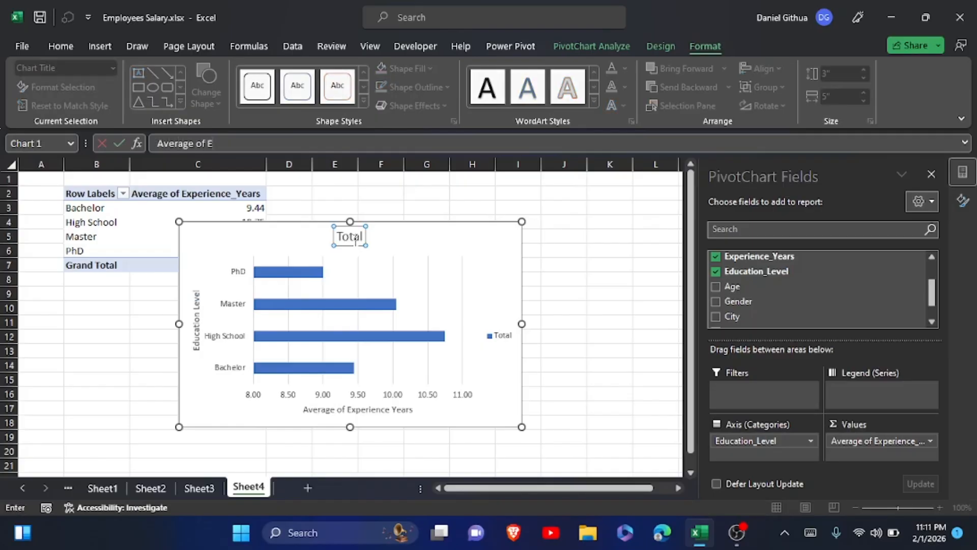
text(x)
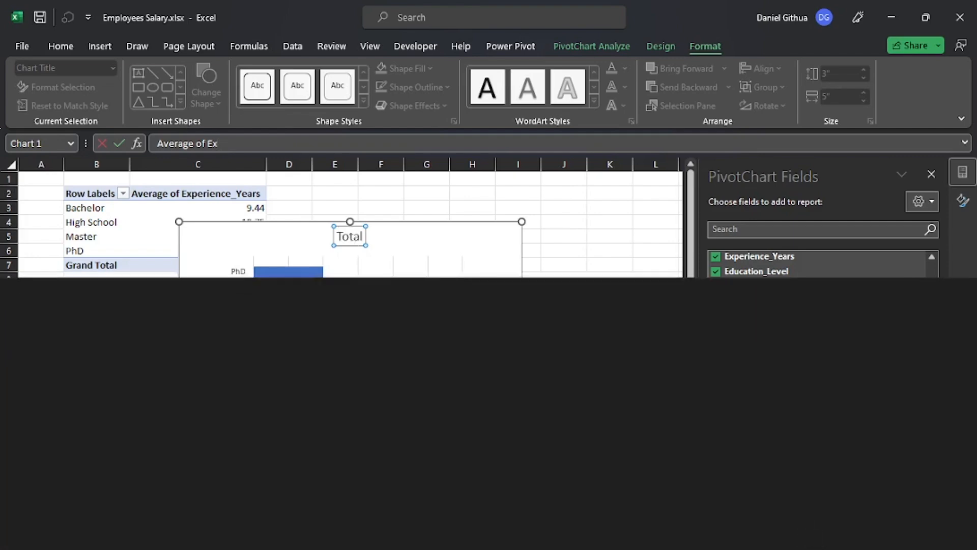
text(pe)
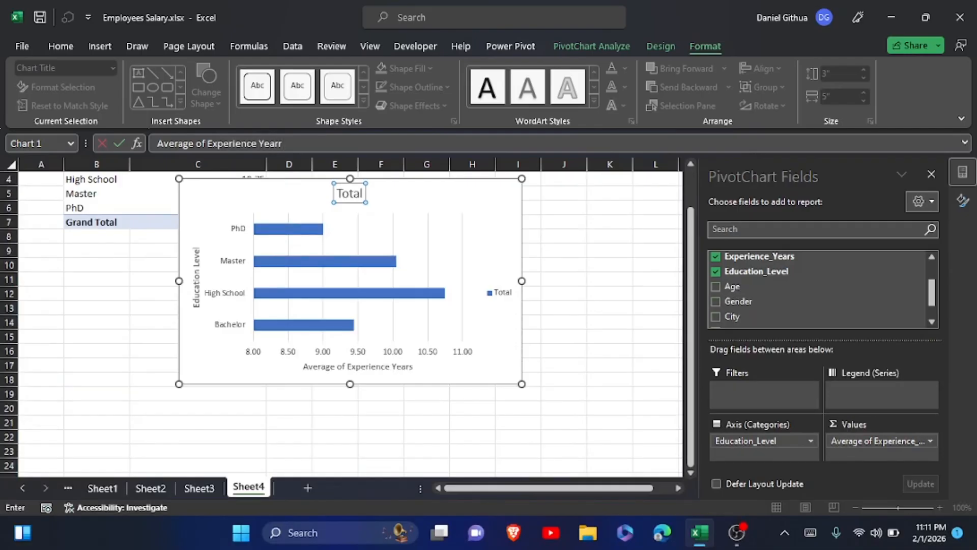
text(rience Yearr)
key(Return)
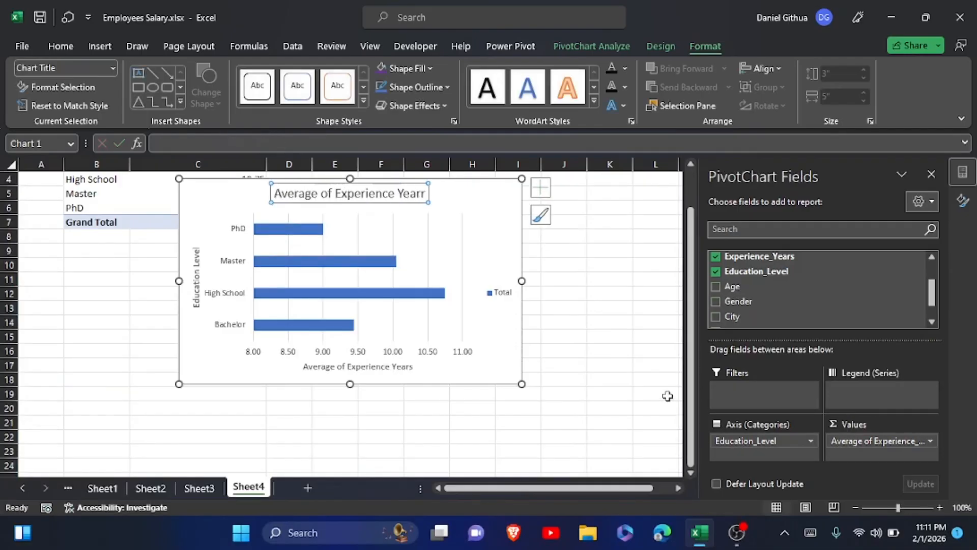
click(426, 196)
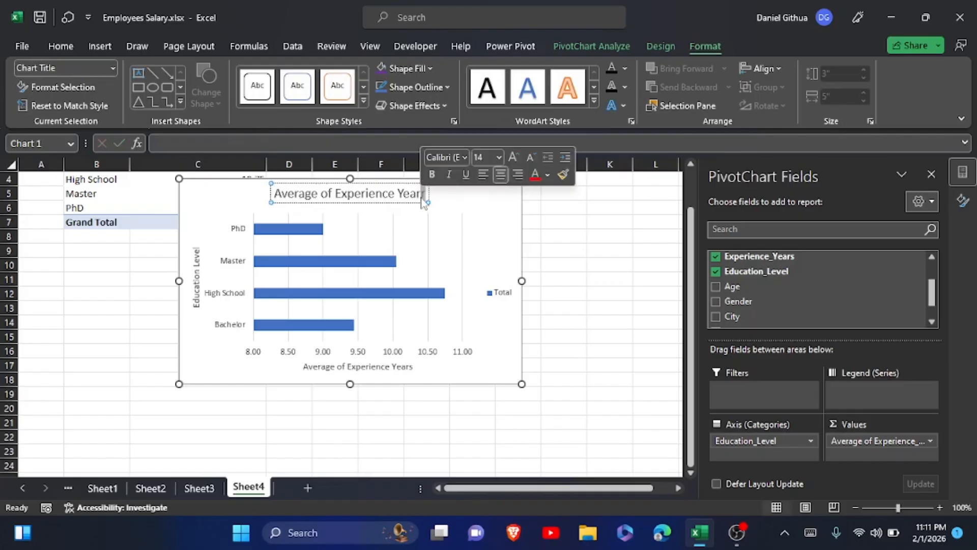
key(BackSpace)
text(s by)
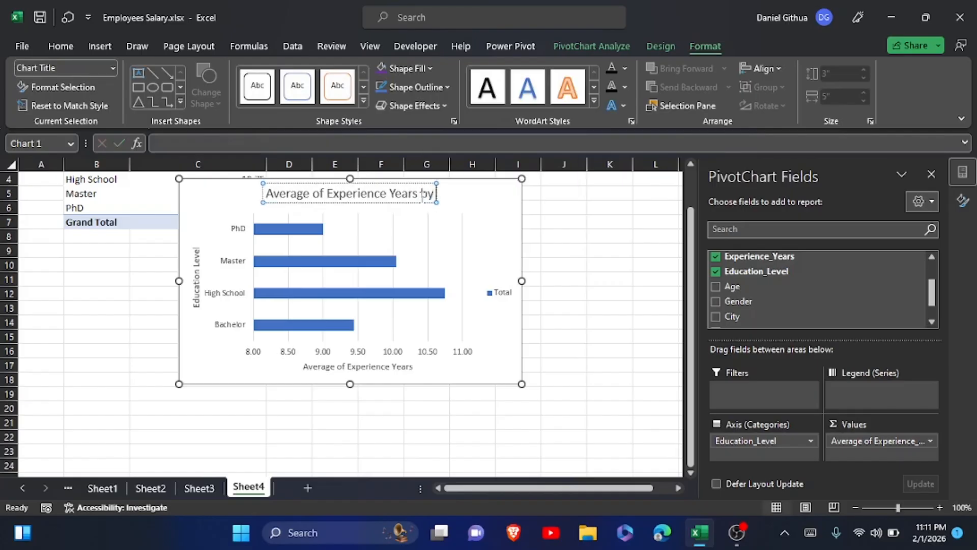
text( Educa)
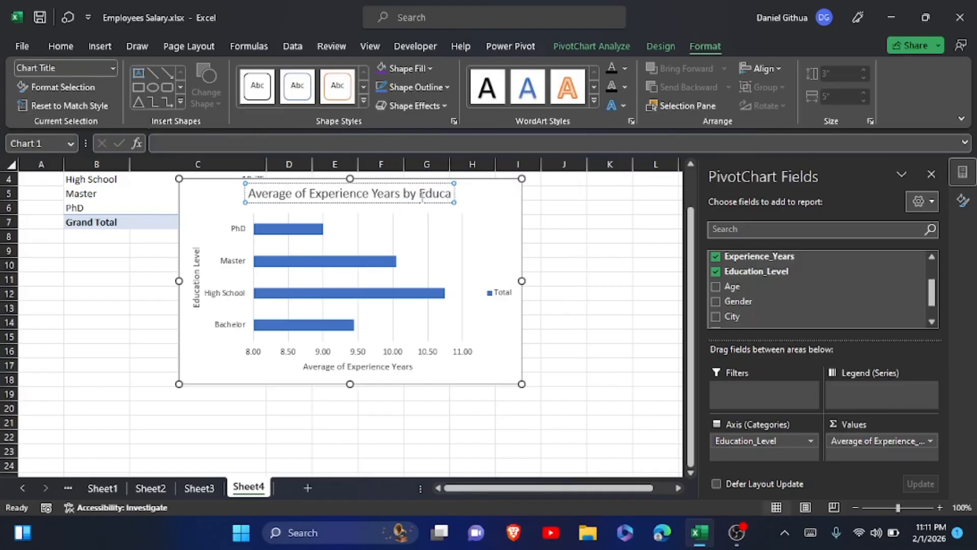
text(tion L)
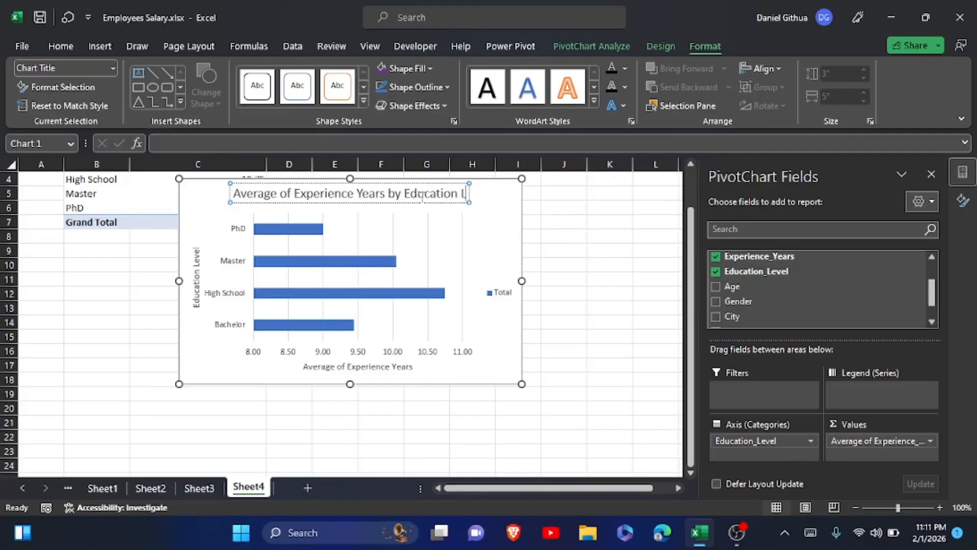
text(evel)
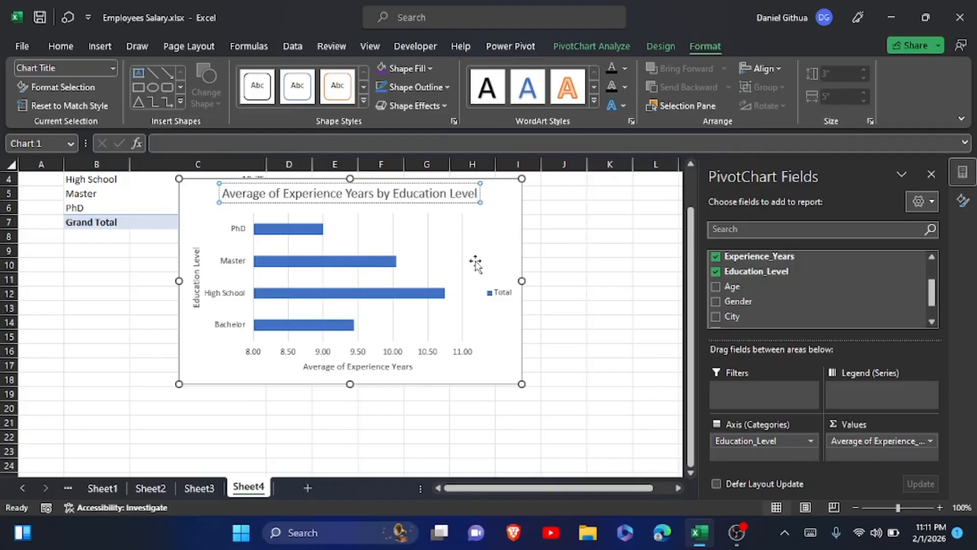
- Delete the Total legend from the chart
click(498, 295)
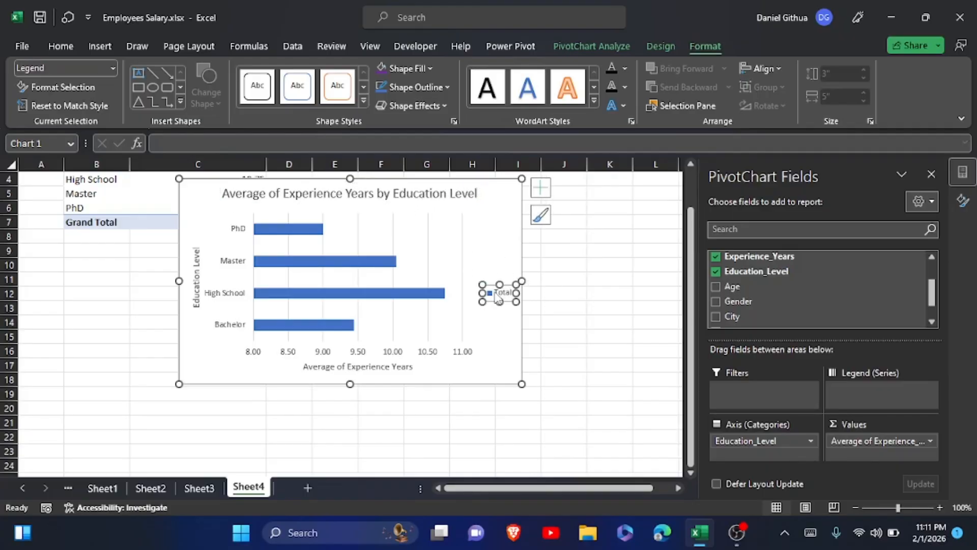
click(808, 540)
key(BackSpace)
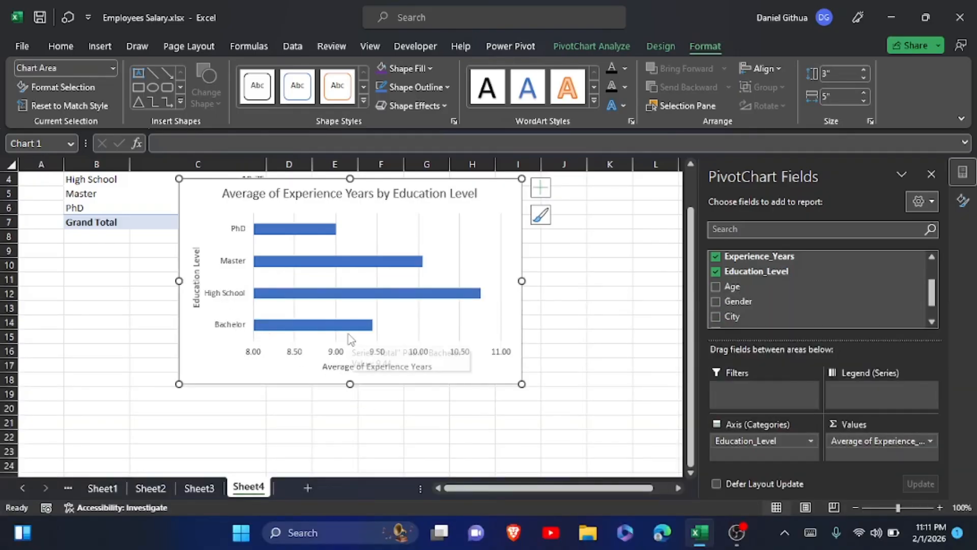
- Fill the Master bar light green
click(339, 261)
click(339, 261)
right_click(339, 262)
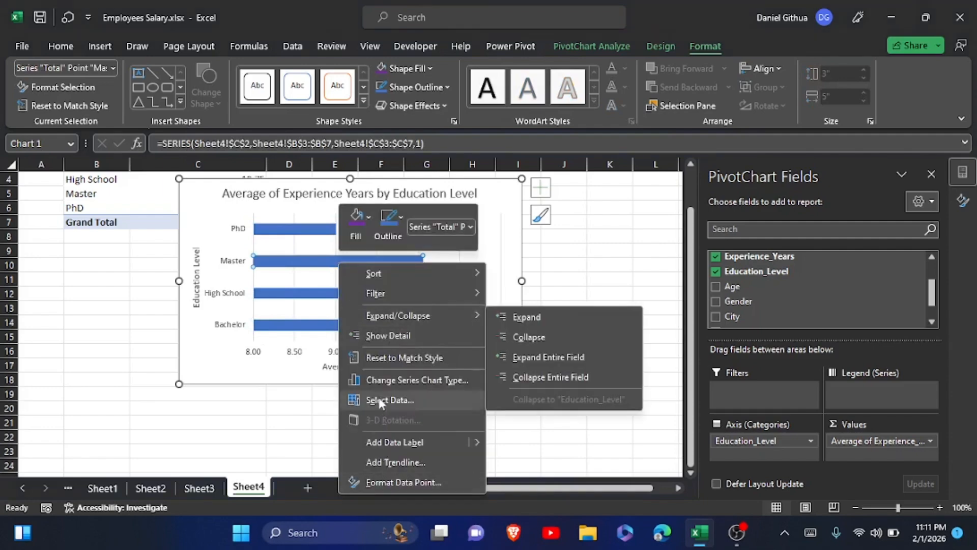
click(365, 222)
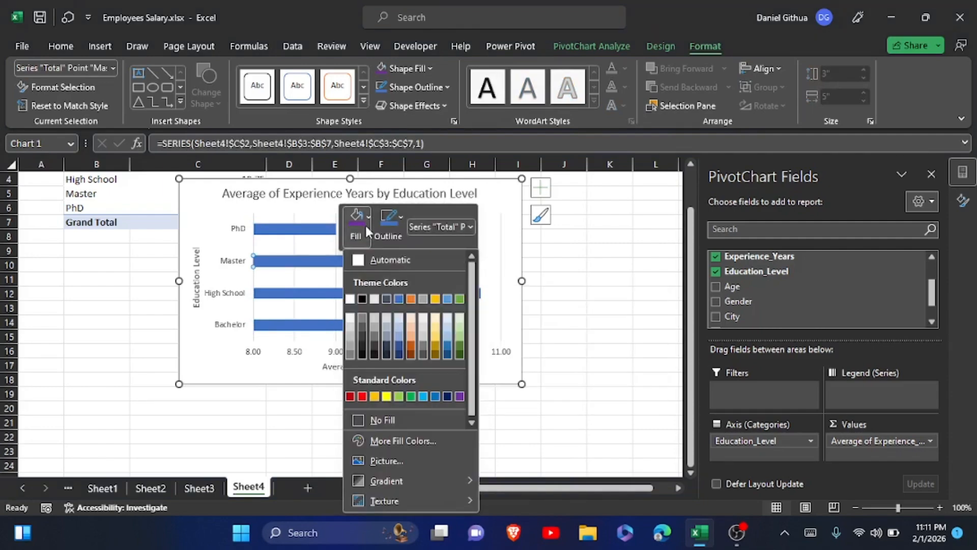
click(411, 396)
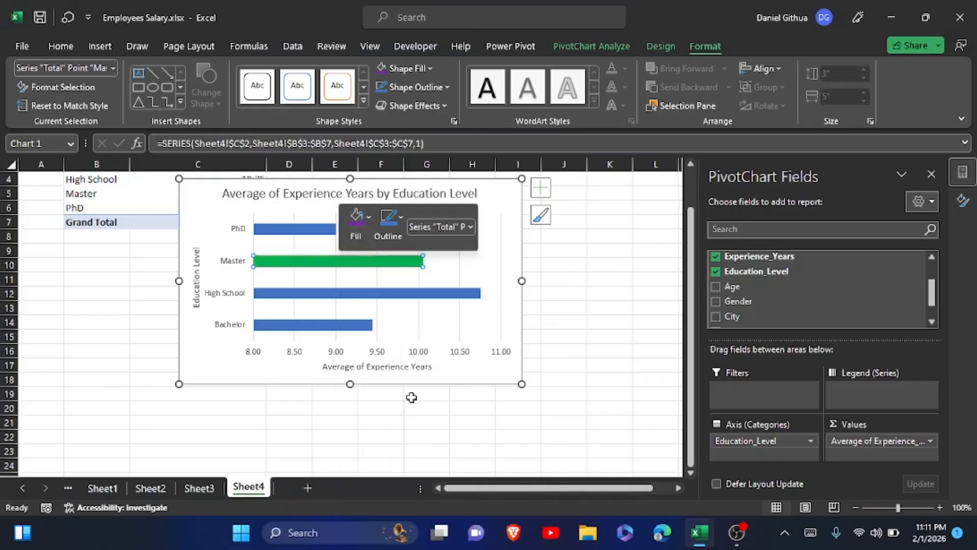
click(367, 217)
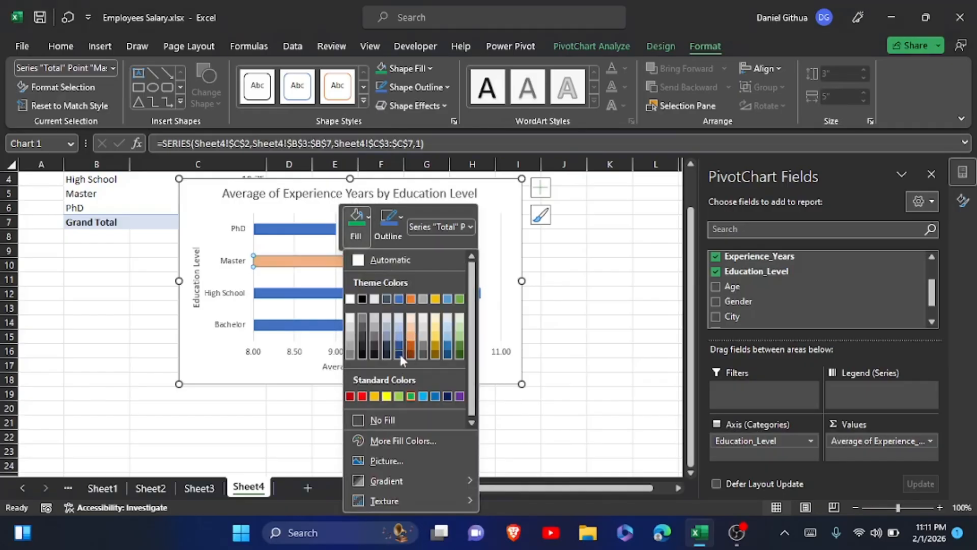
click(401, 395)
- Fill the High School bar green and the Bachelor bar light blue
click(322, 292)
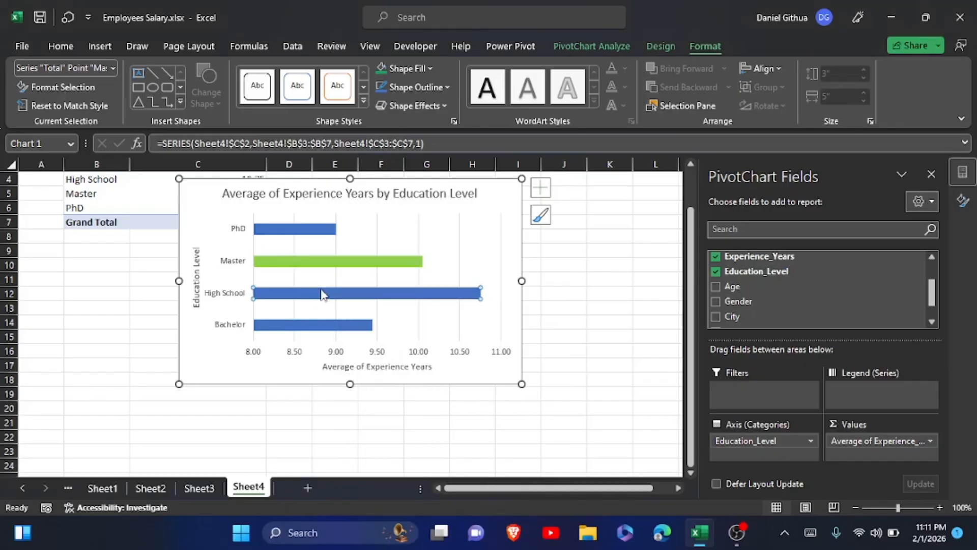
right_click(320, 289)
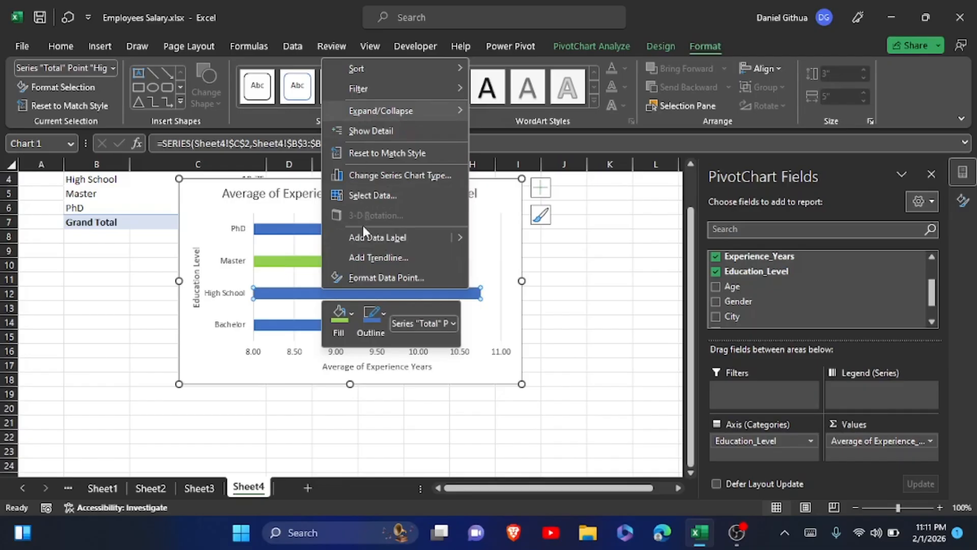
click(350, 311)
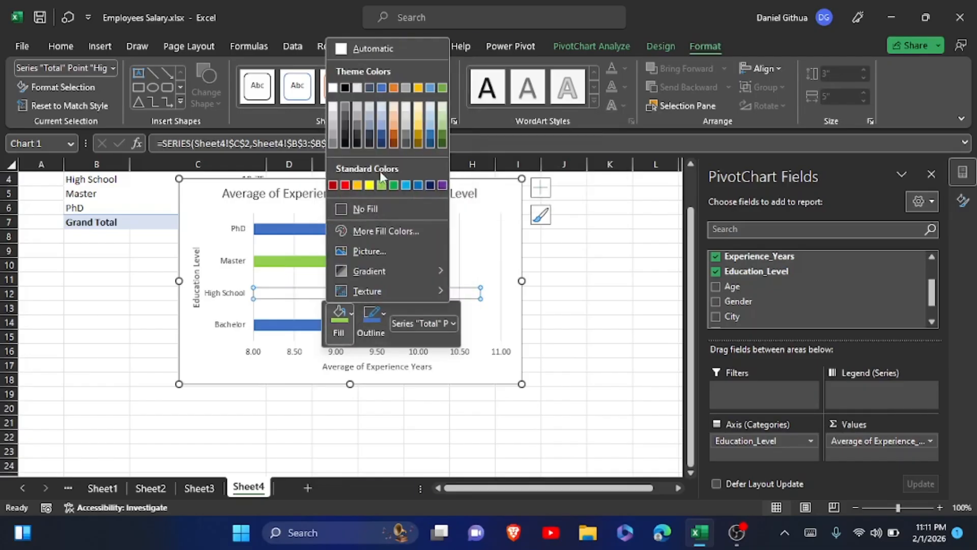
click(391, 185)
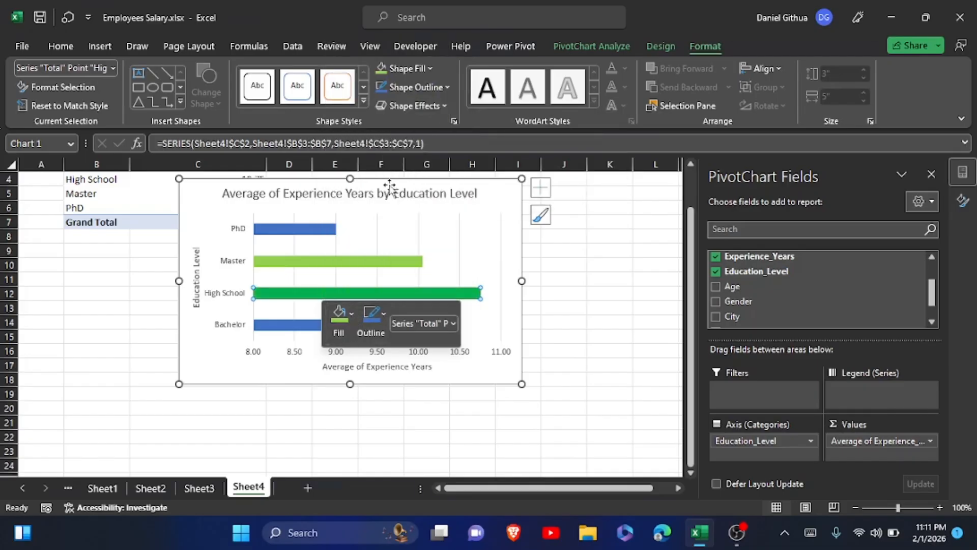
click(285, 320)
right_click(285, 328)
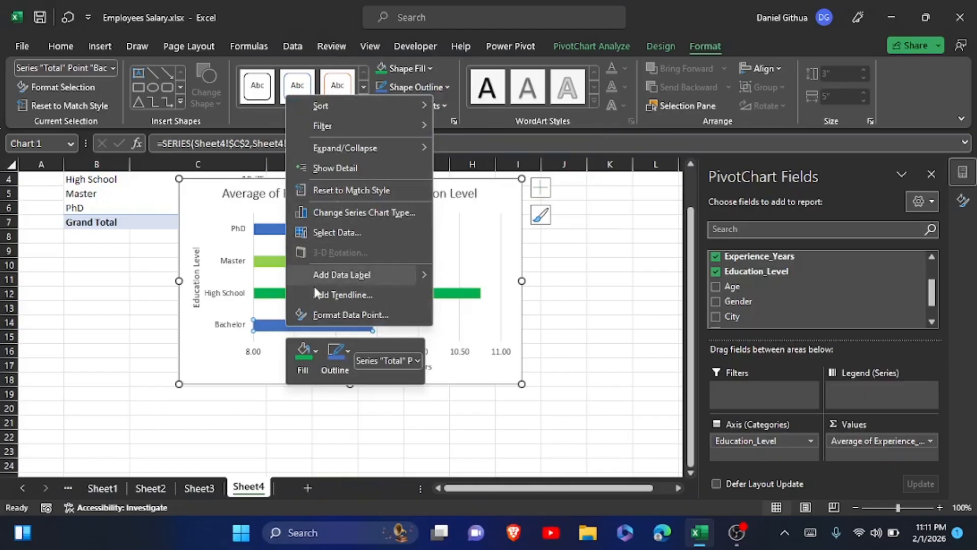
click(317, 352)
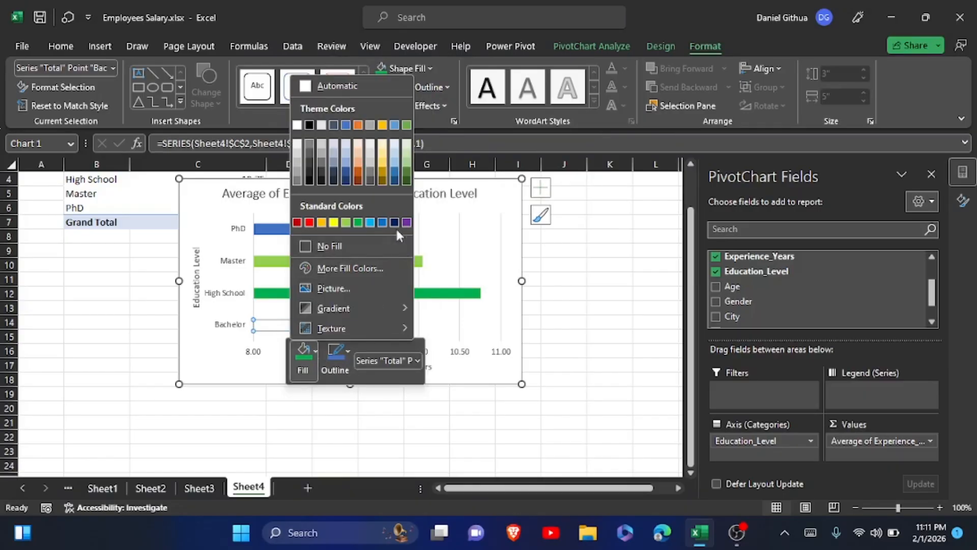
click(371, 222)
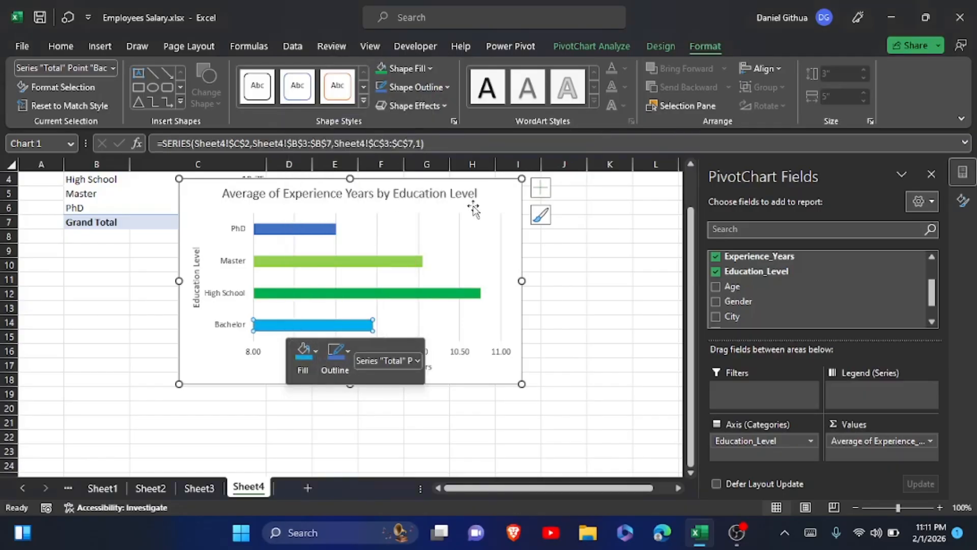
click(508, 196)
- Set the chart text to Times New Roman at size 12
click(57, 46)
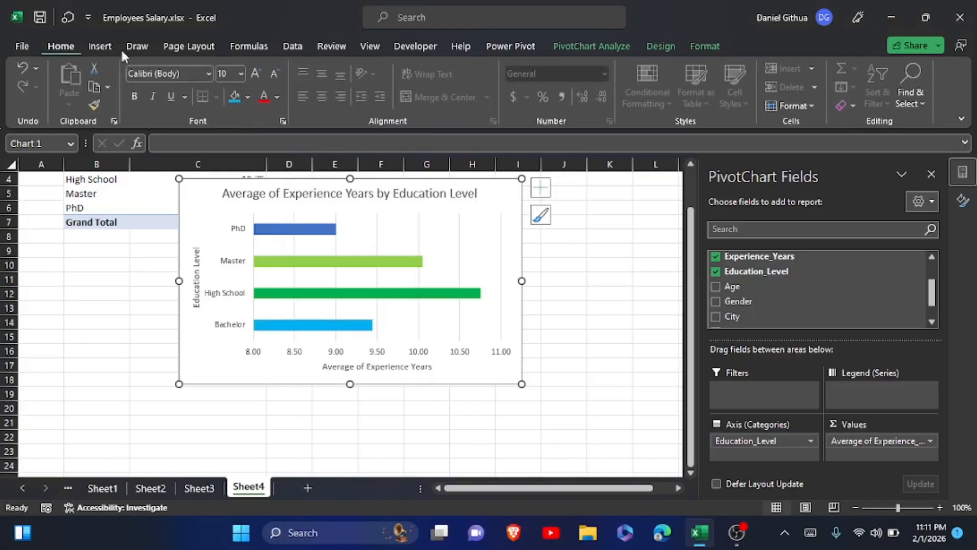
click(250, 74)
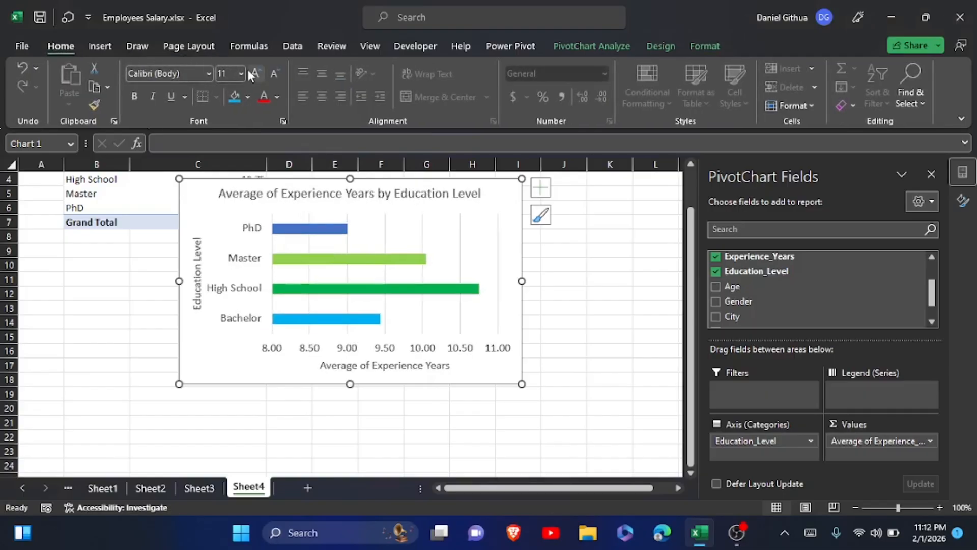
click(252, 75)
click(274, 74)
click(208, 74)
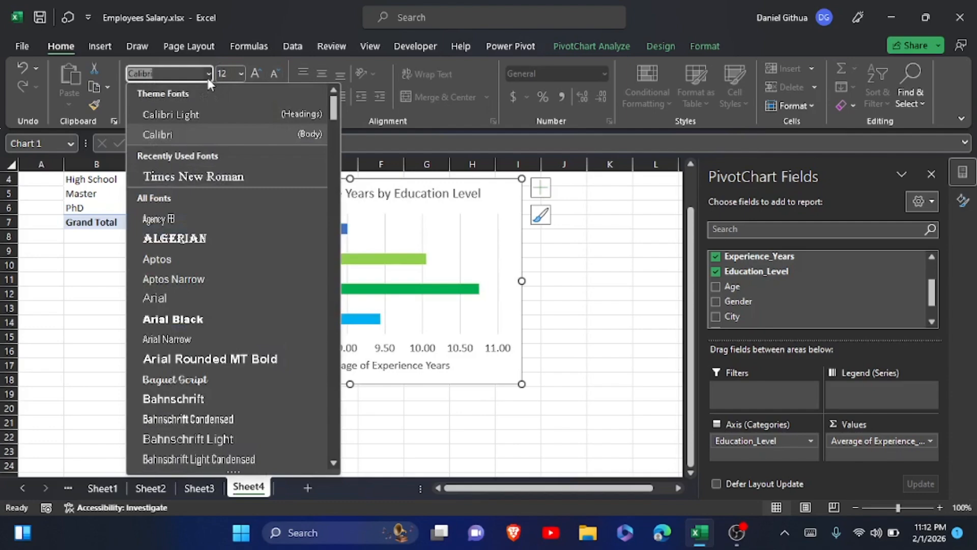
click(185, 178)
- Widen, heighten and move the chart right and down to uncover column C
drag(519, 279, 564, 280)
drag(481, 184, 578, 206)
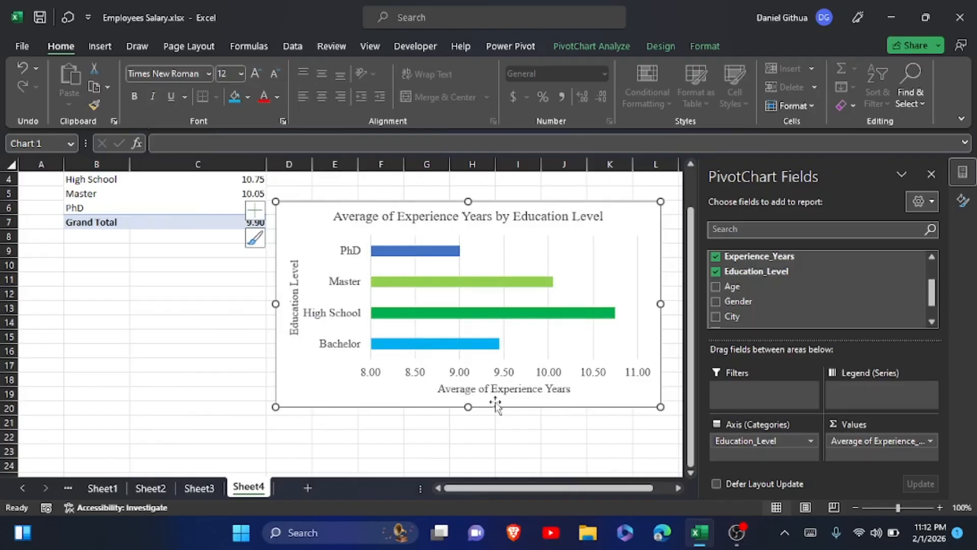
drag(468, 407, 471, 422)
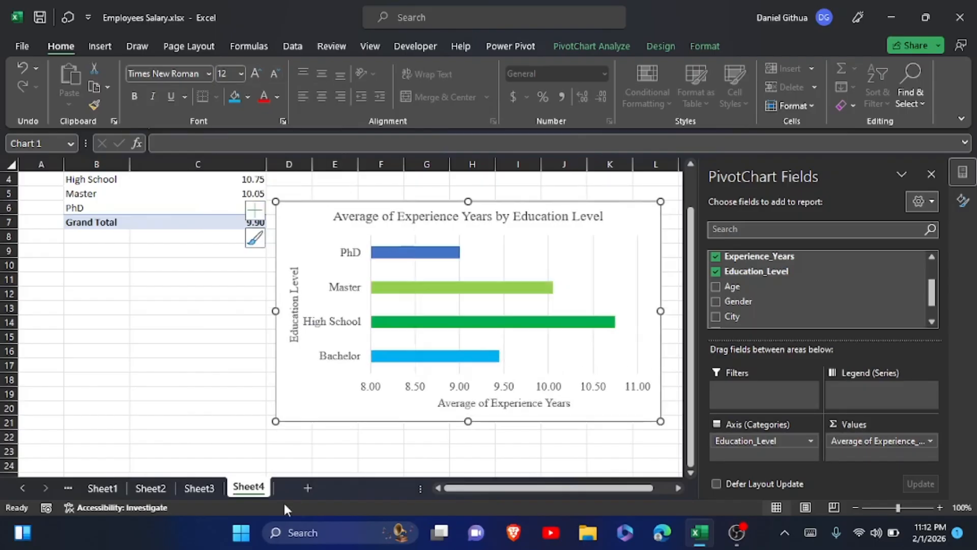
- On a new Sheet5, insert a PivotTable at B2 from the whole Employee_Salary_Dataset table
click(307, 486)
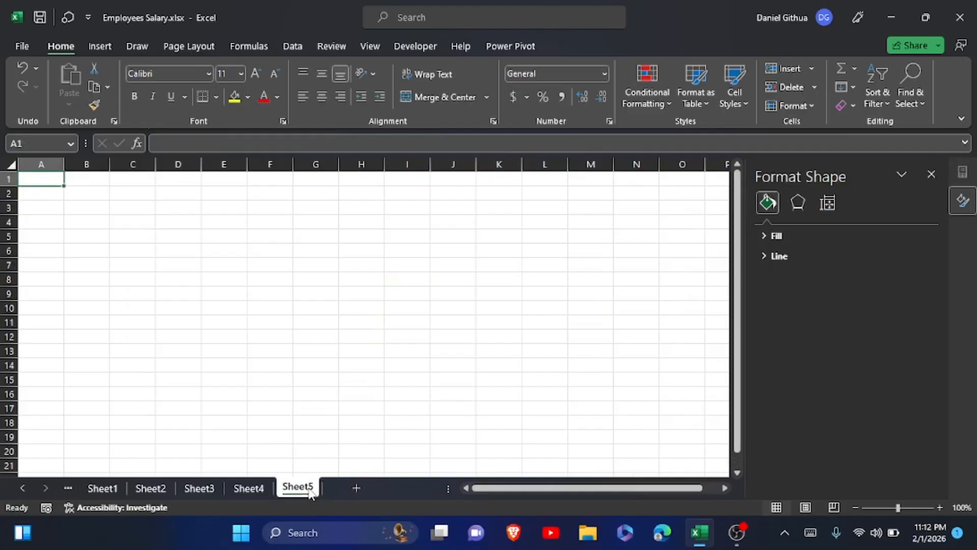
click(84, 193)
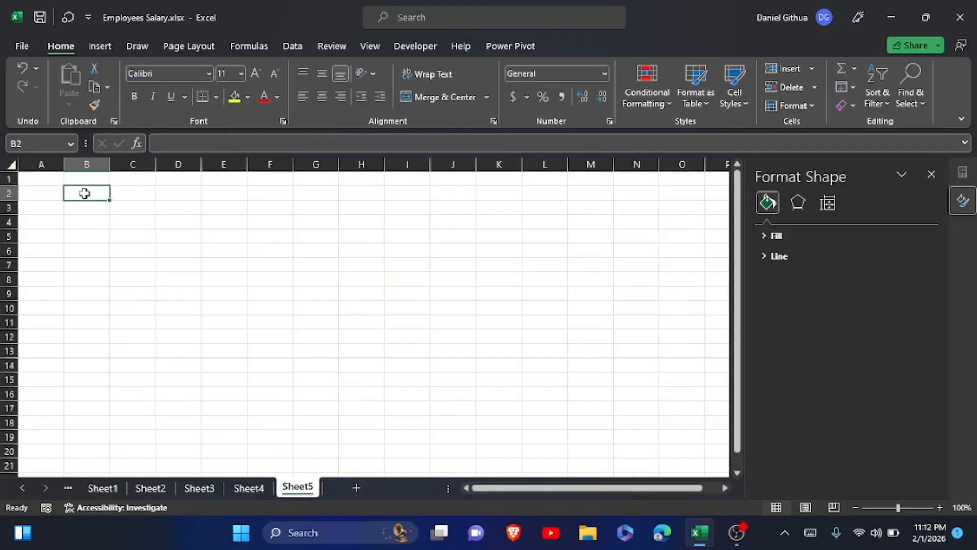
click(104, 51)
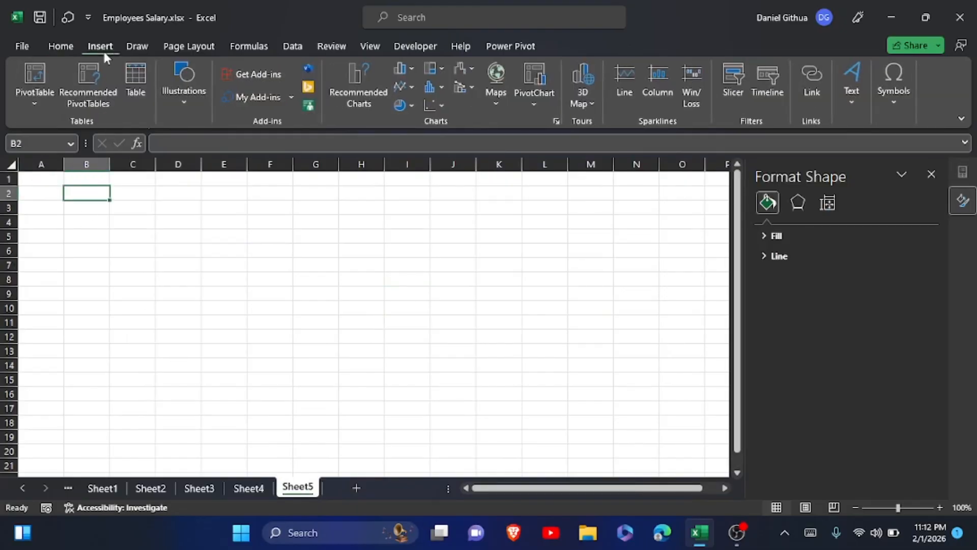
click(40, 103)
click(52, 119)
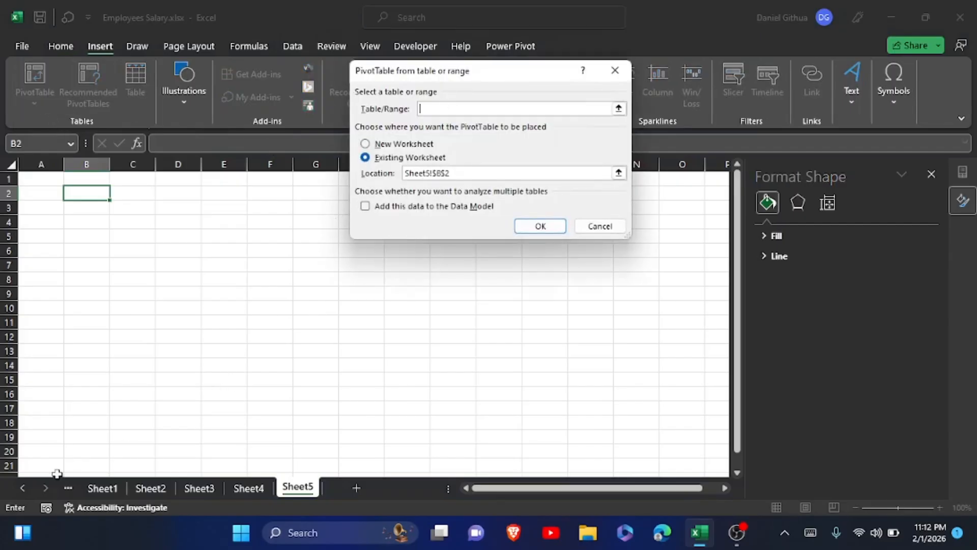
click(67, 487)
click(195, 359)
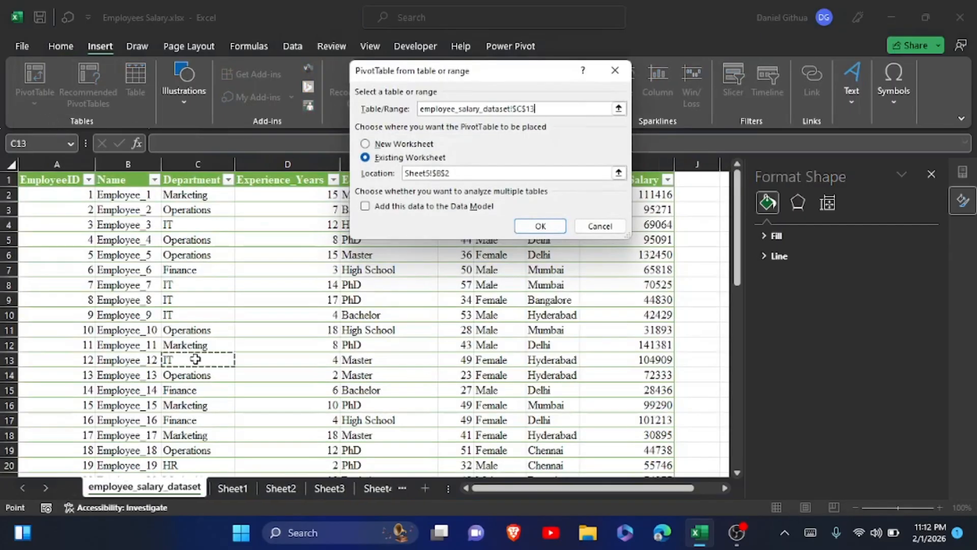
key(ctrl+a)
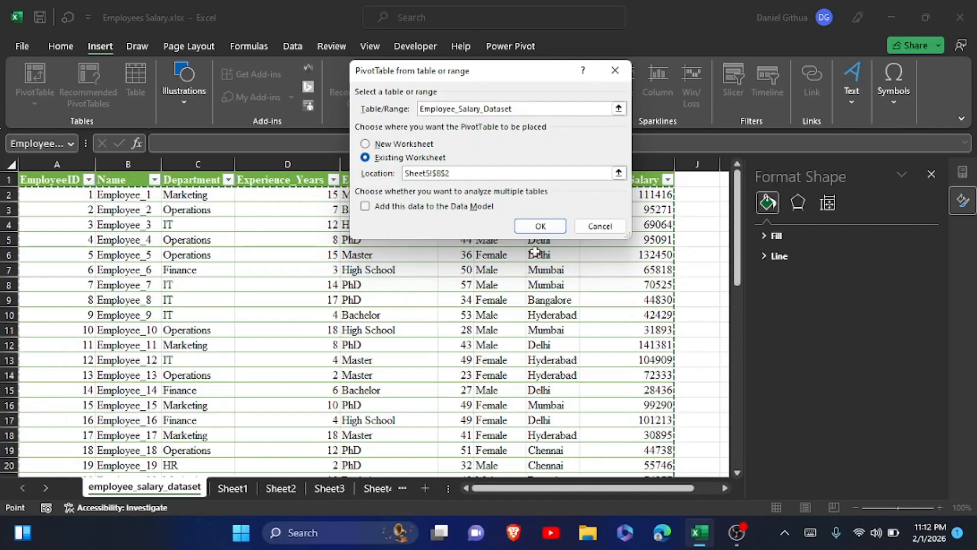
click(553, 229)
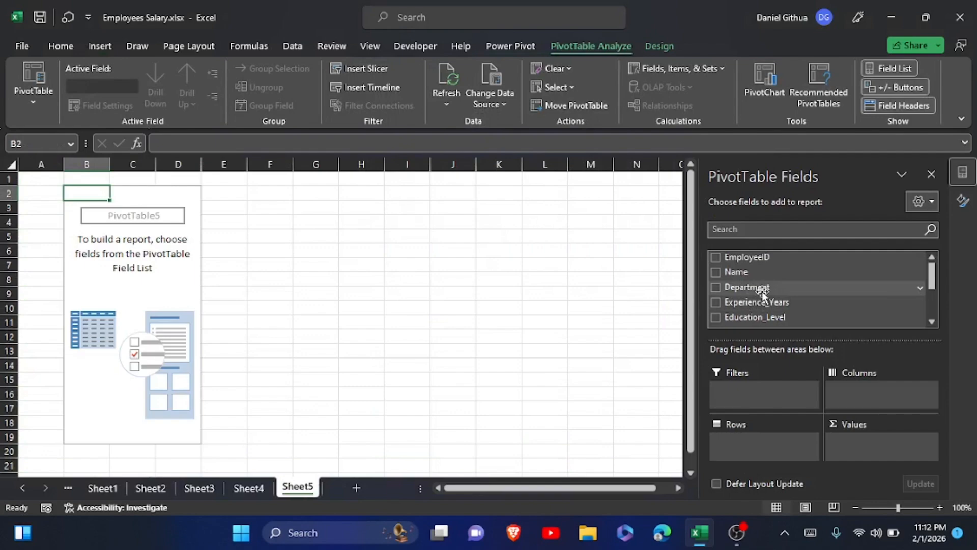
- Put Department in rows and Sum of Monthly_Salary in values, adding then removing City columns
drag(762, 292, 734, 394)
drag(732, 443, 731, 440)
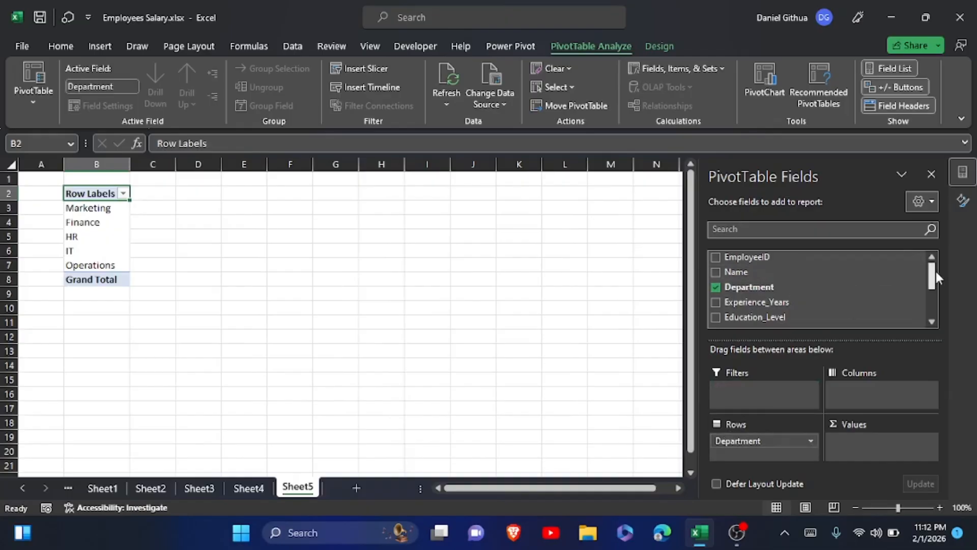
drag(936, 271, 937, 289)
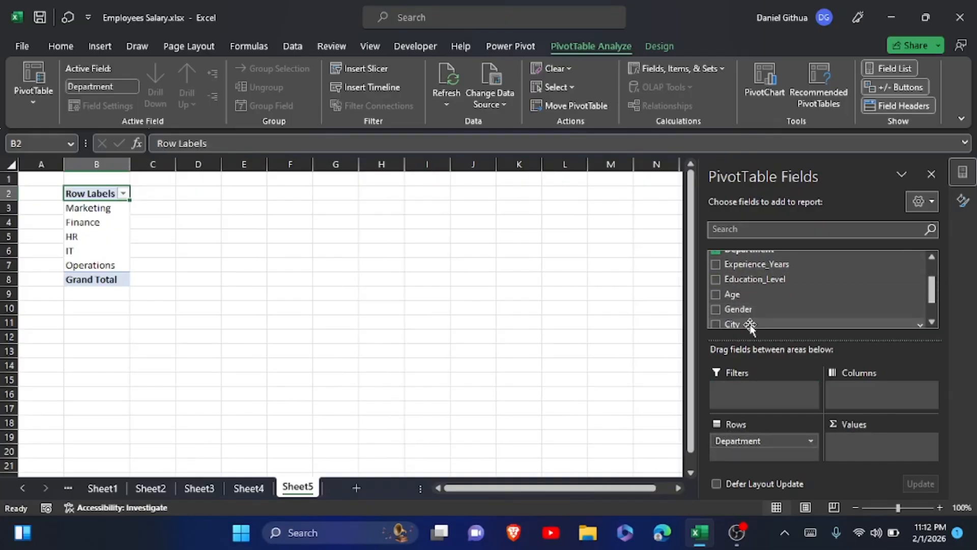
drag(746, 323, 860, 388)
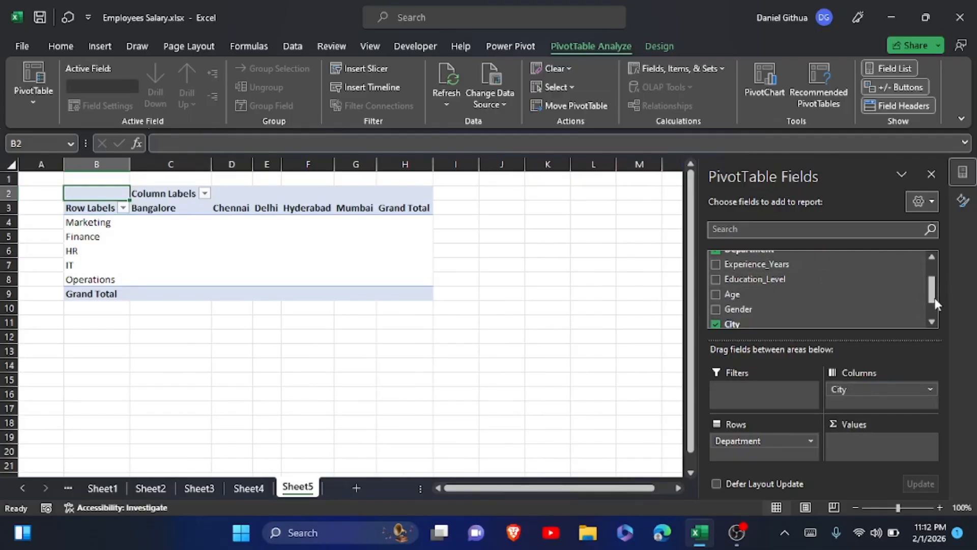
scroll(933, 301, down, 2)
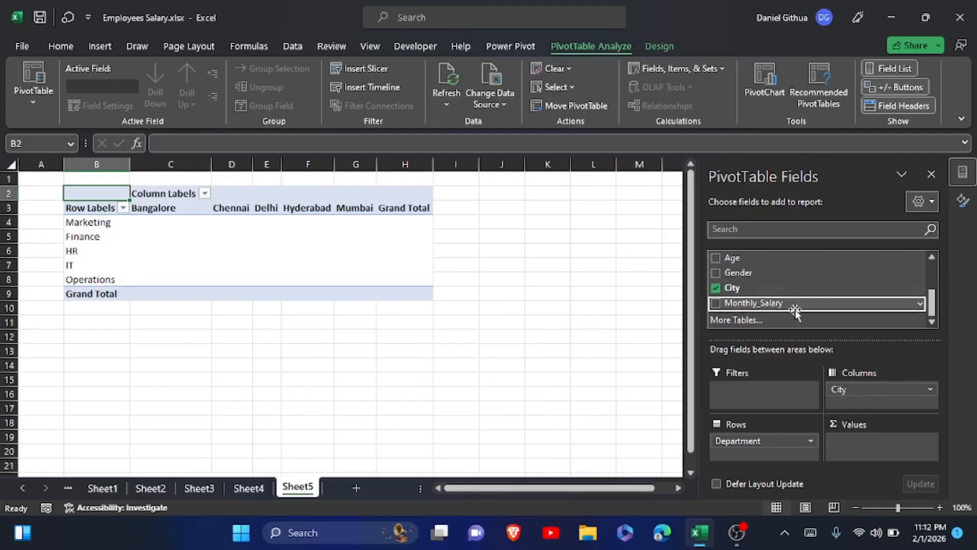
drag(796, 311, 859, 441)
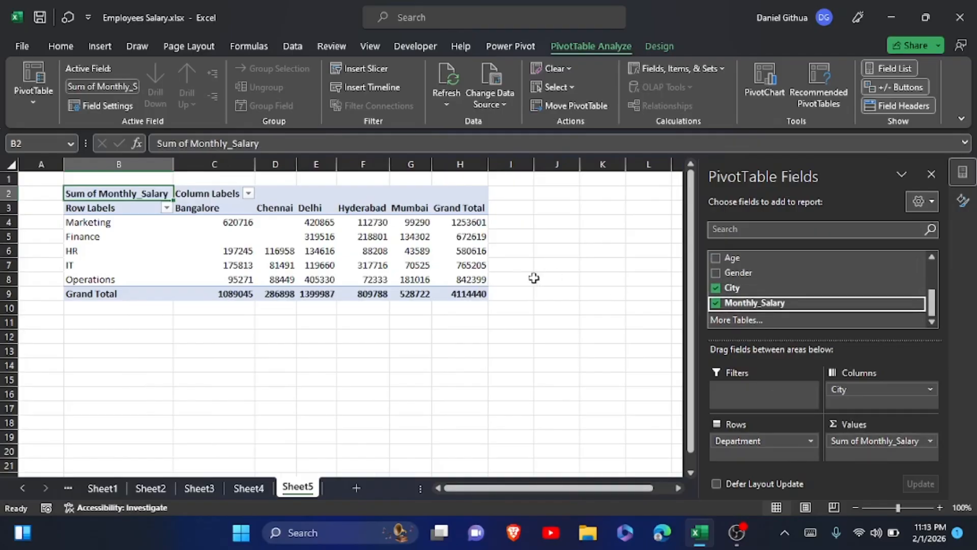
drag(811, 390, 790, 314)
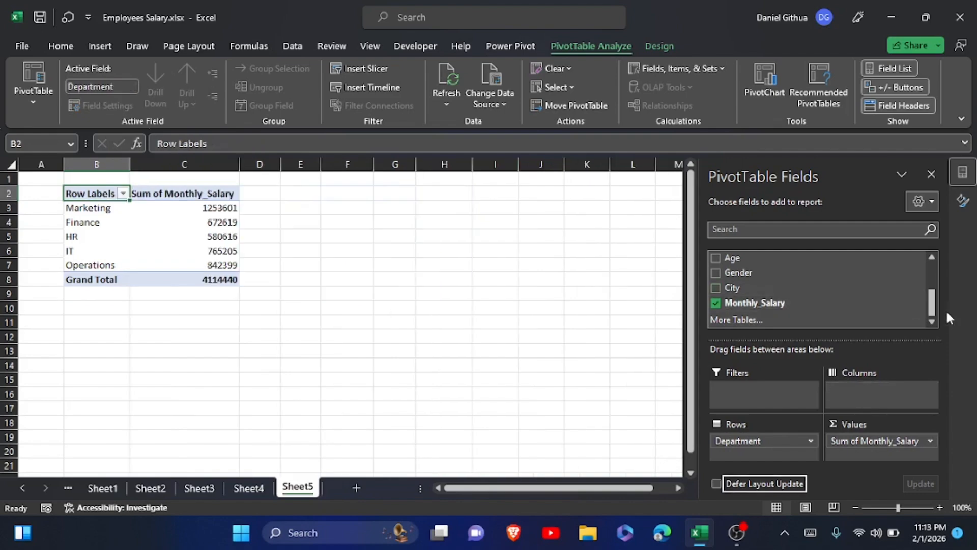
- Add Age, Gender and Experience_Years fields to the pivot values
drag(933, 312, 933, 303)
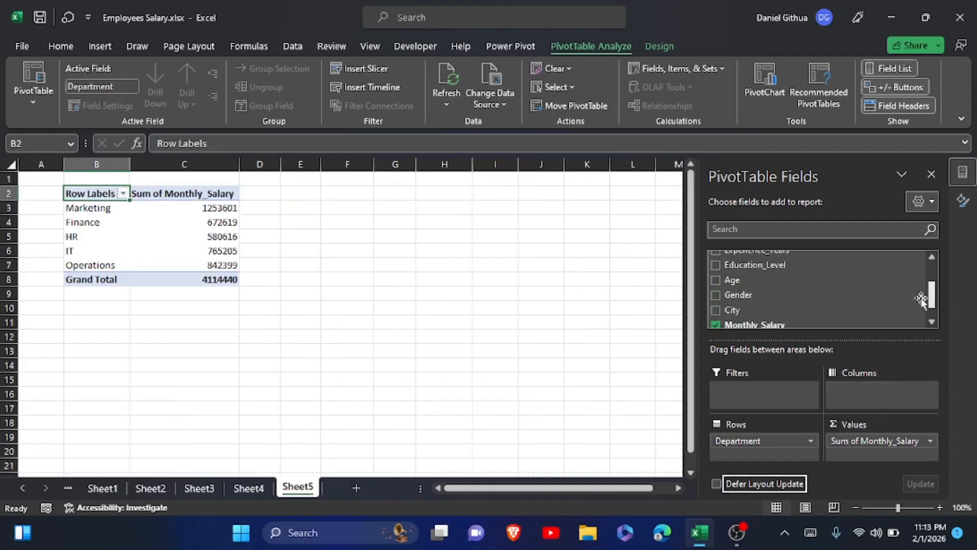
drag(757, 280, 881, 451)
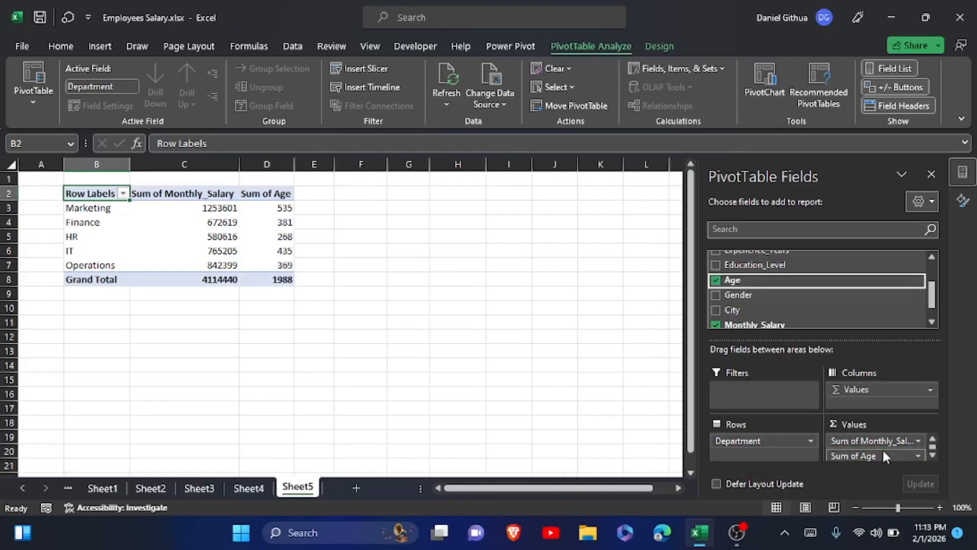
drag(748, 298, 875, 456)
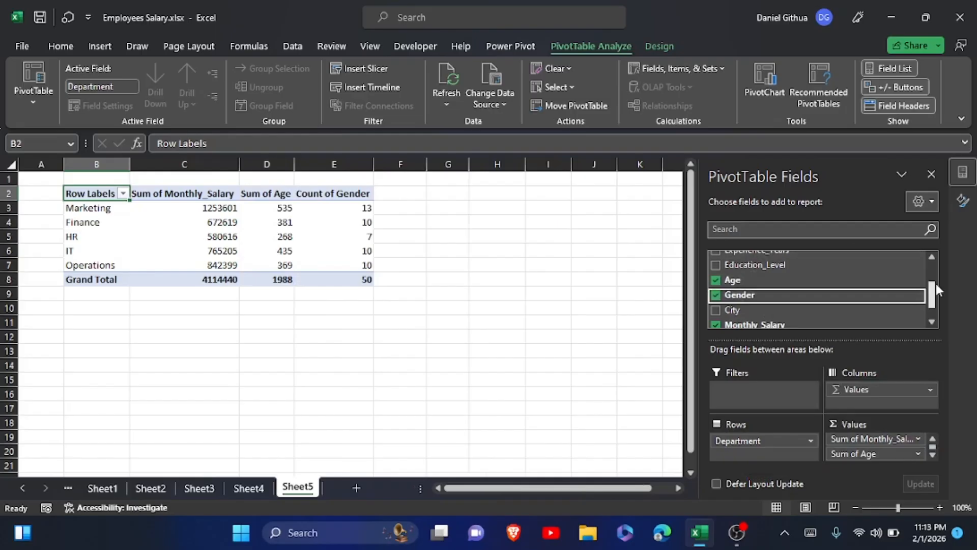
mouse_move(933, 299)
mouse_down()
mouse_move(938, 287)
mouse_move(938, 299)
mouse_up()
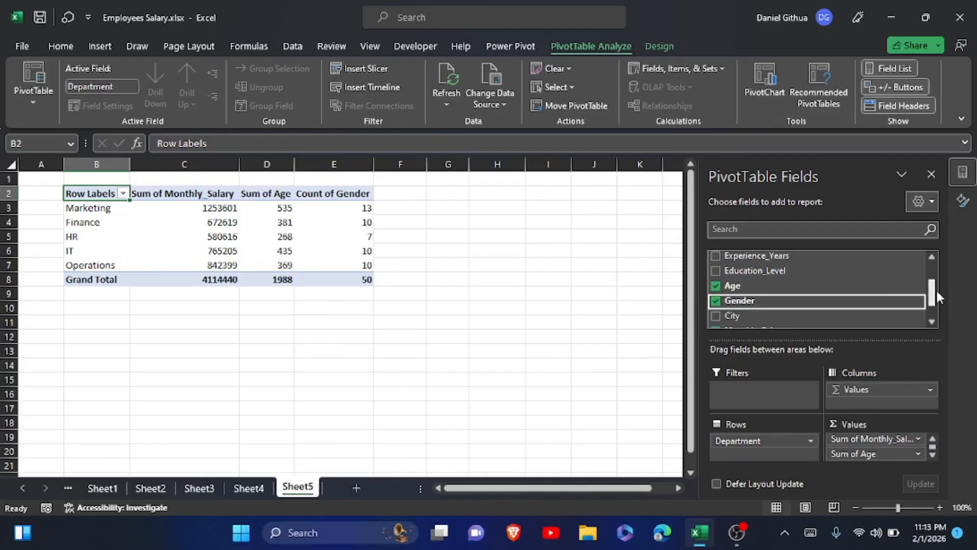
drag(809, 255, 882, 474)
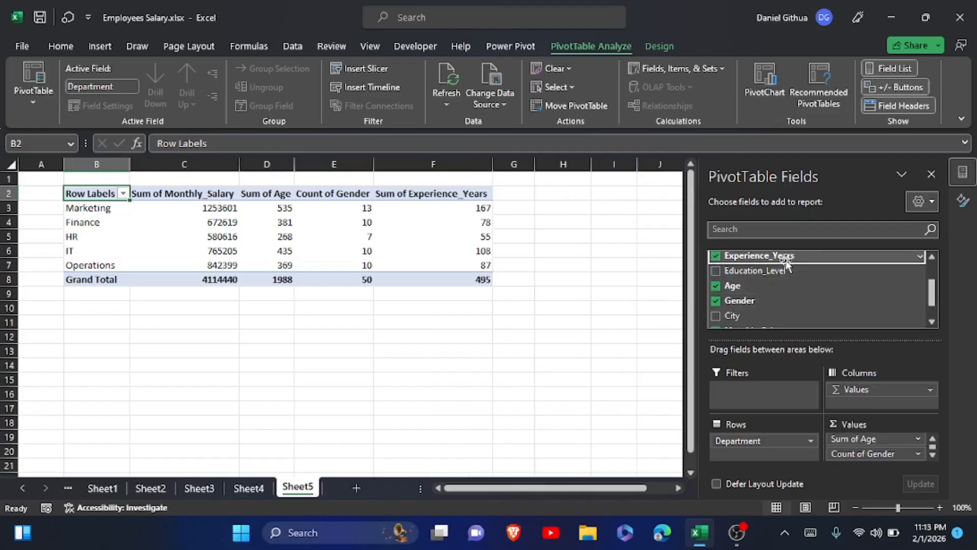
- Add Education_Level and City to the pivot values as counts
drag(776, 270, 875, 461)
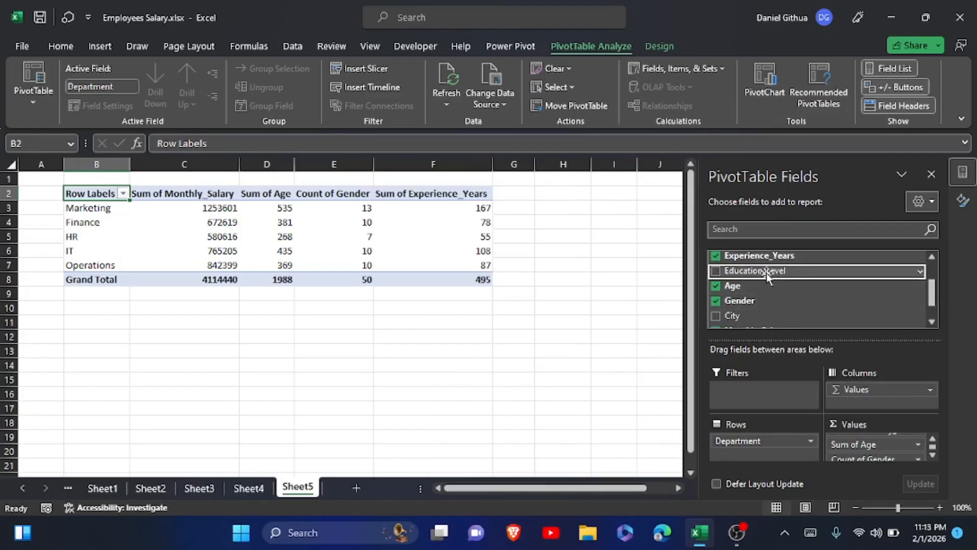
click(716, 272)
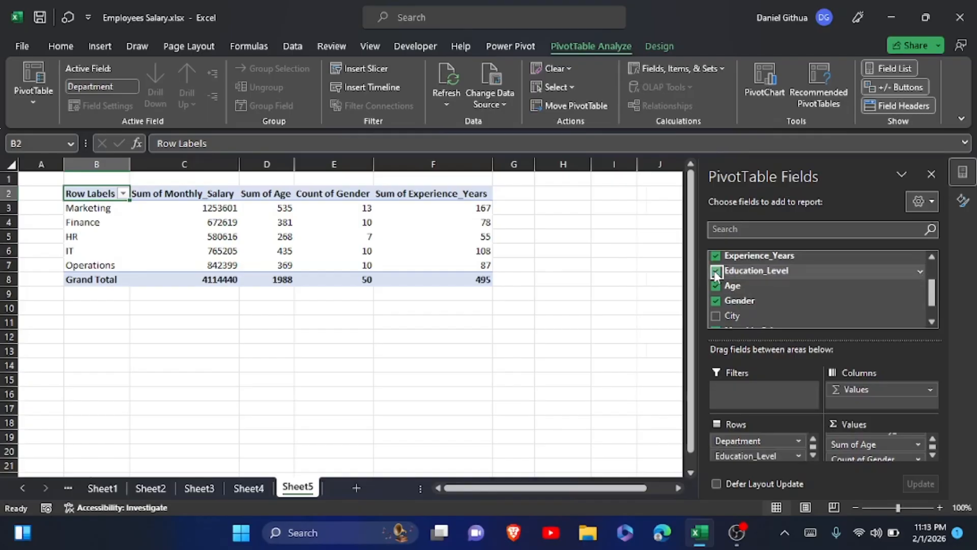
click(716, 272)
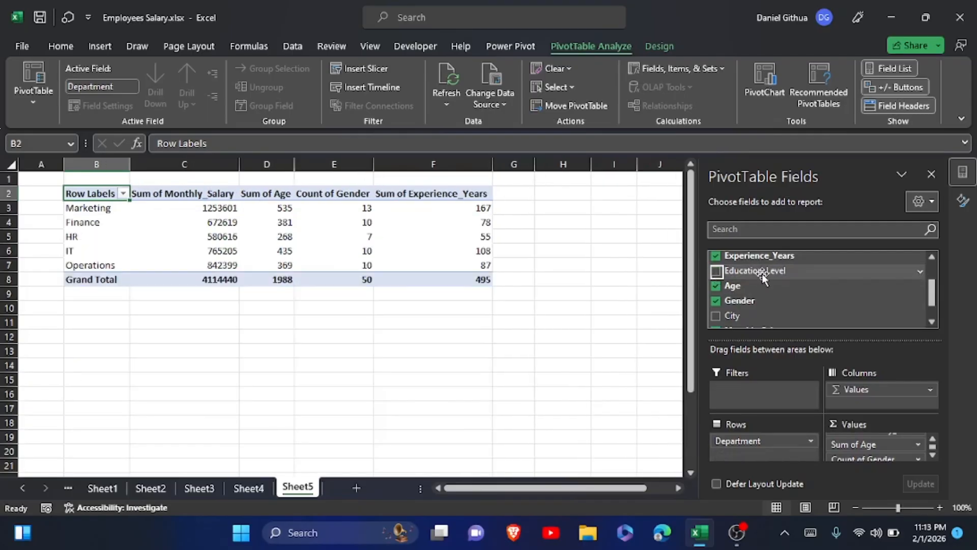
drag(758, 271, 884, 460)
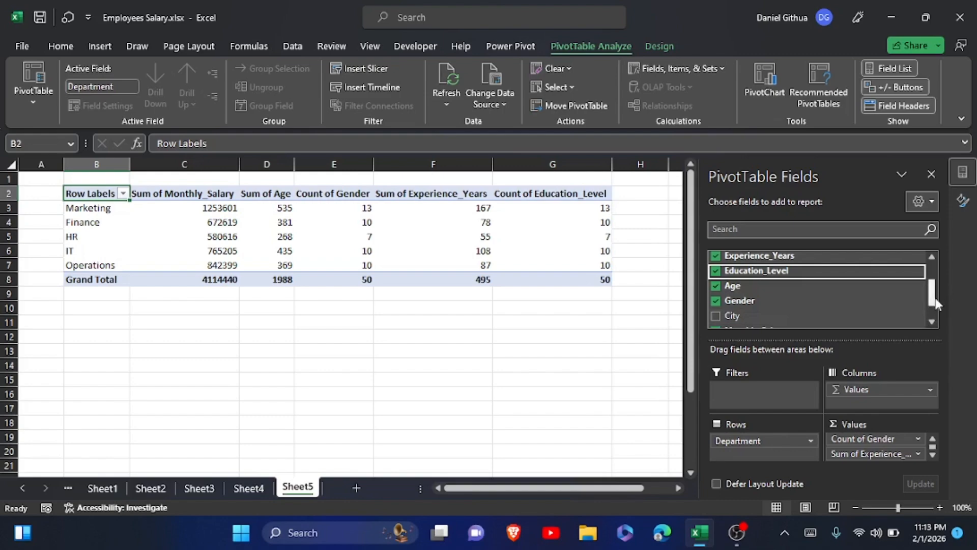
drag(936, 303, 946, 340)
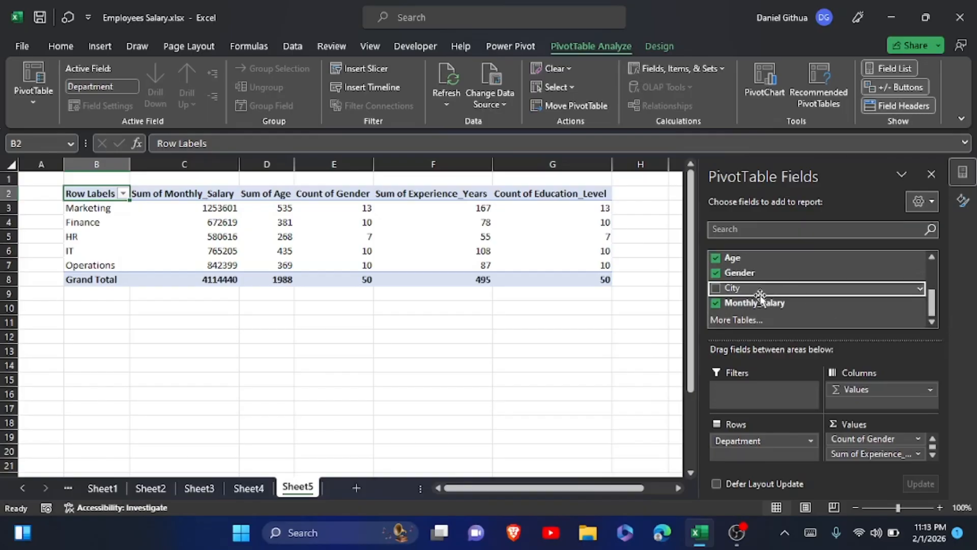
drag(750, 290, 860, 438)
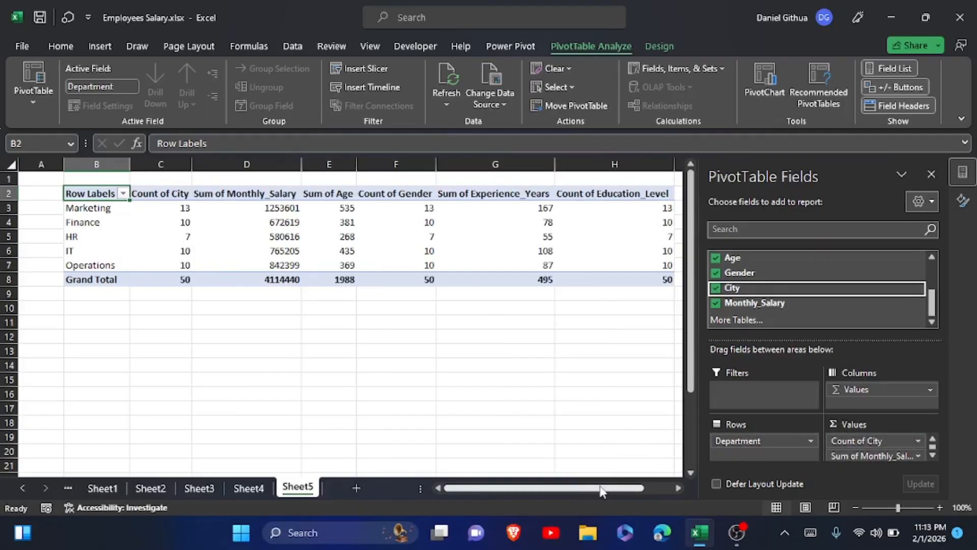
drag(595, 490, 565, 484)
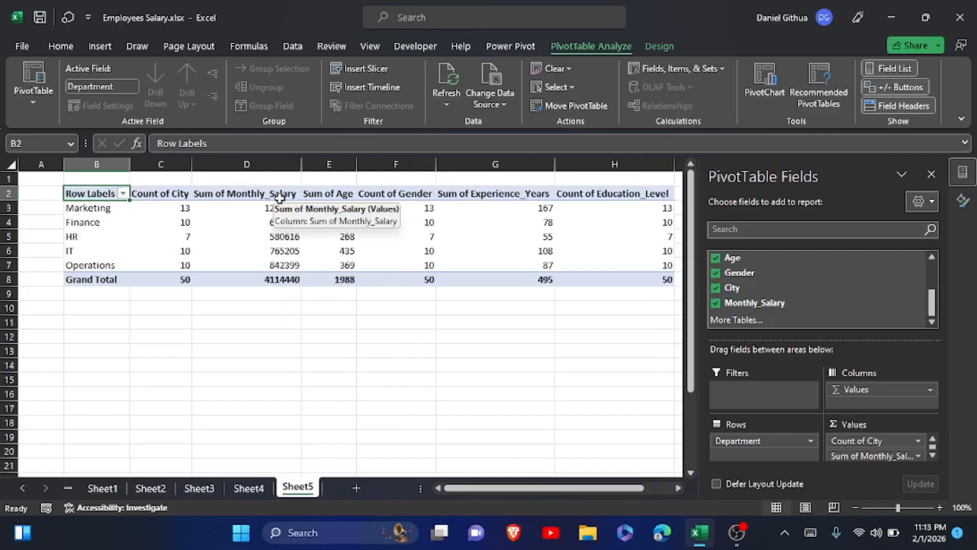
- Change the salary field to Average of Monthly_Salary in Currency format
click(918, 456)
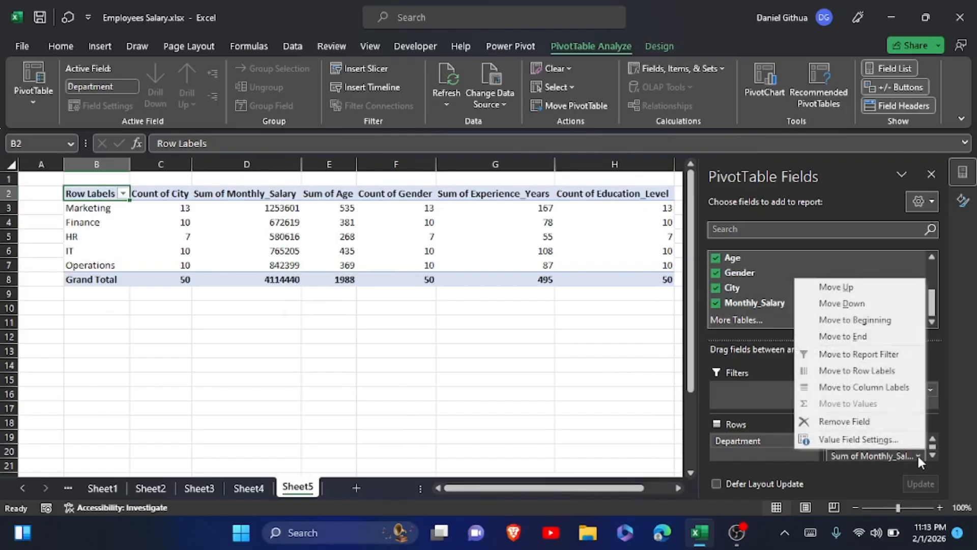
click(860, 441)
click(400, 159)
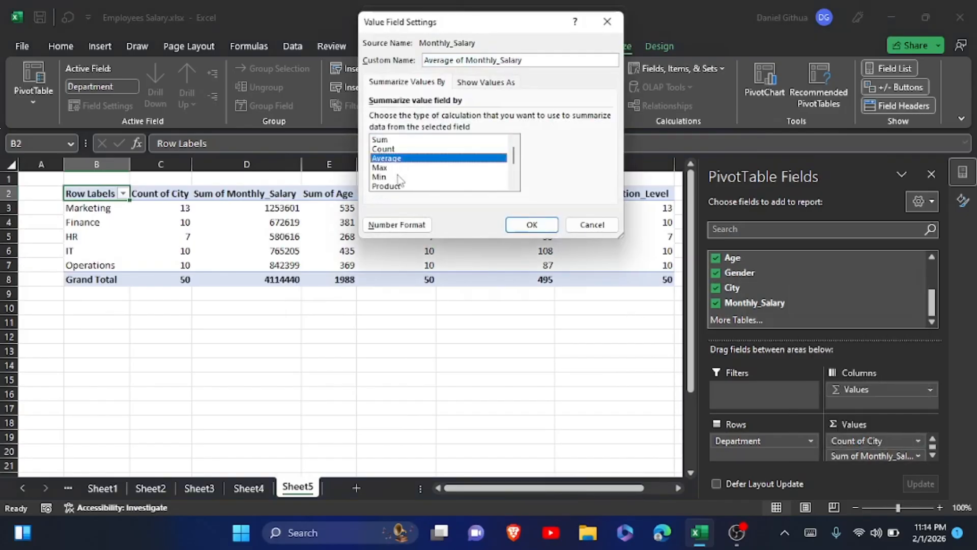
click(396, 224)
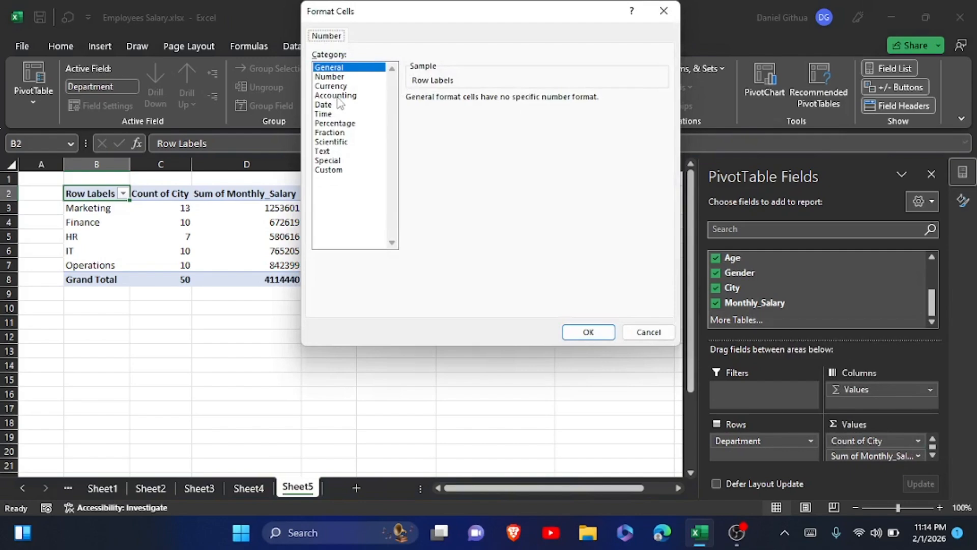
click(340, 88)
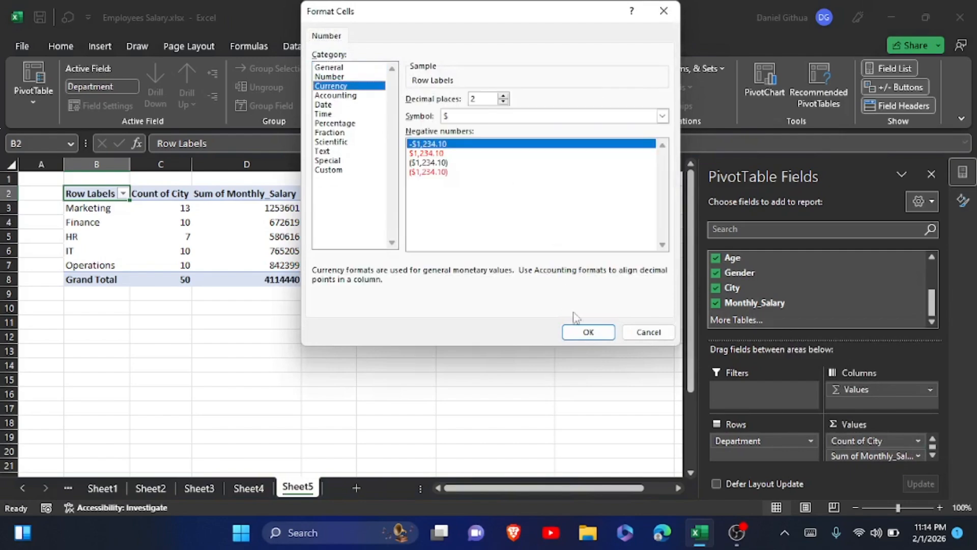
click(589, 331)
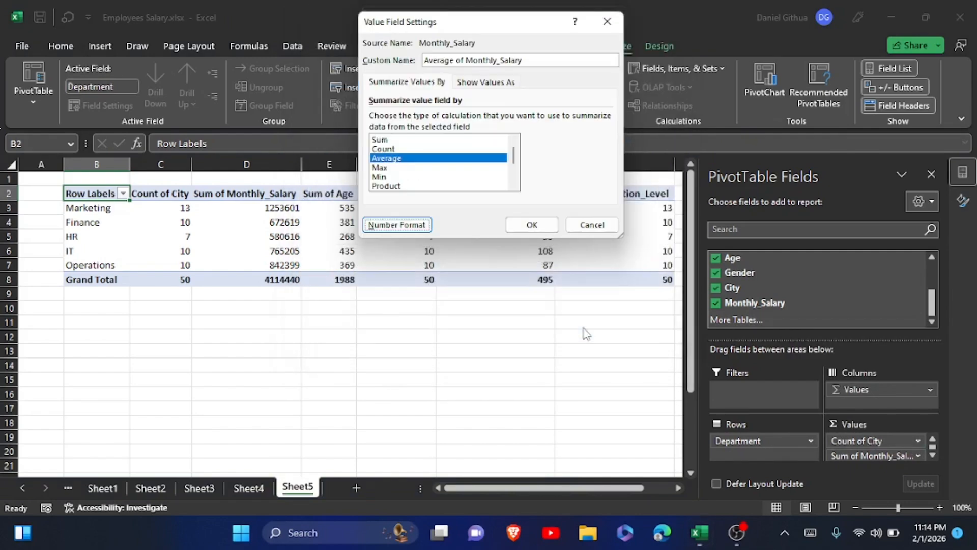
click(532, 224)
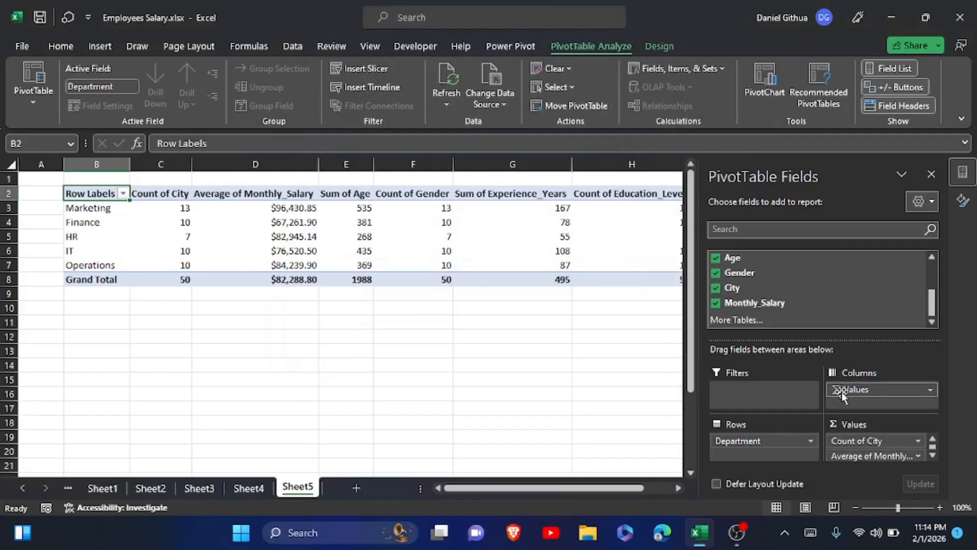
- Summarize Age as an average with 2-decimal Number format, showing Marketing 41.15 and total 39.76
click(934, 455)
click(933, 455)
click(933, 455)
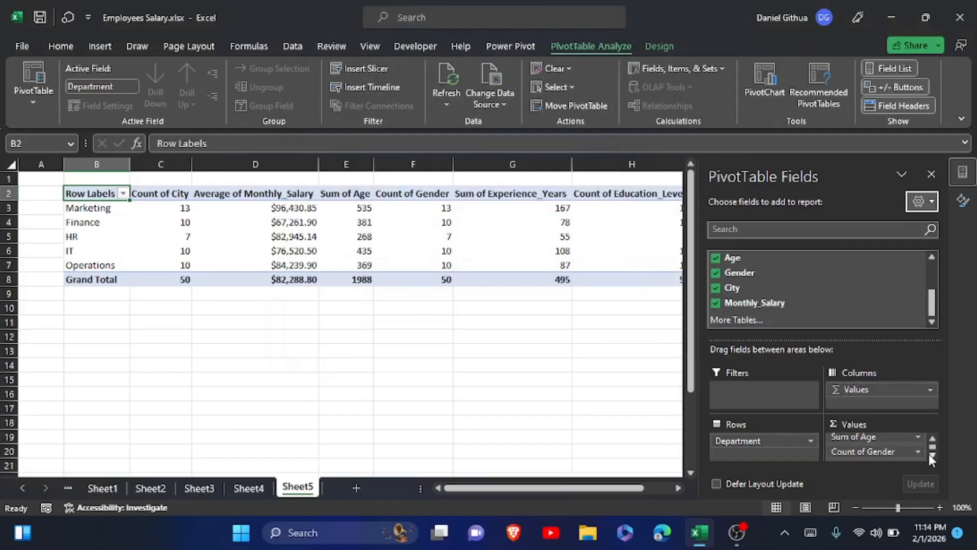
click(919, 438)
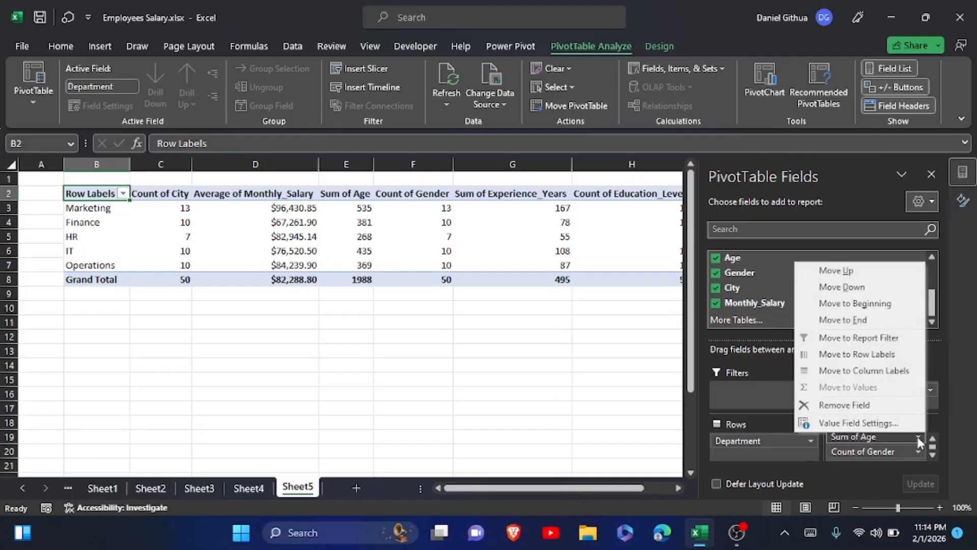
click(857, 423)
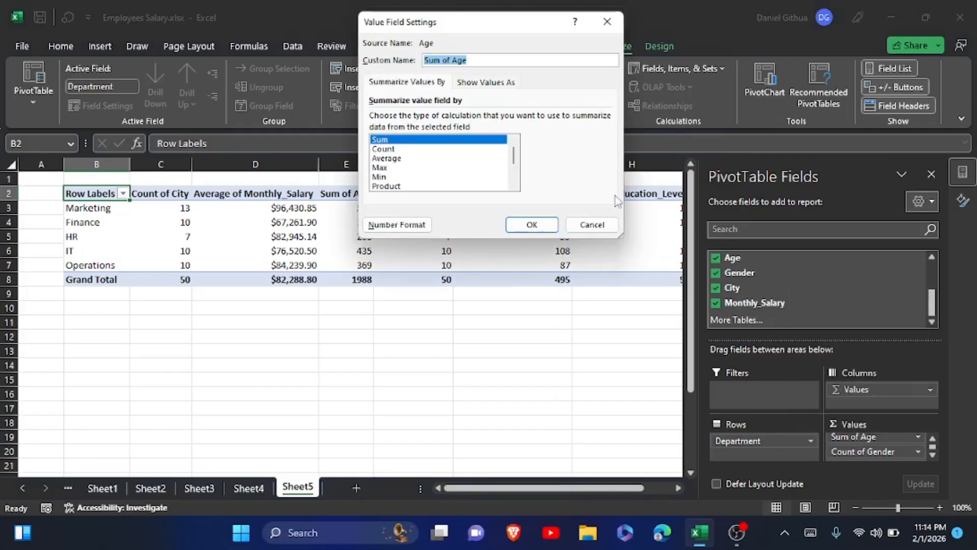
click(390, 159)
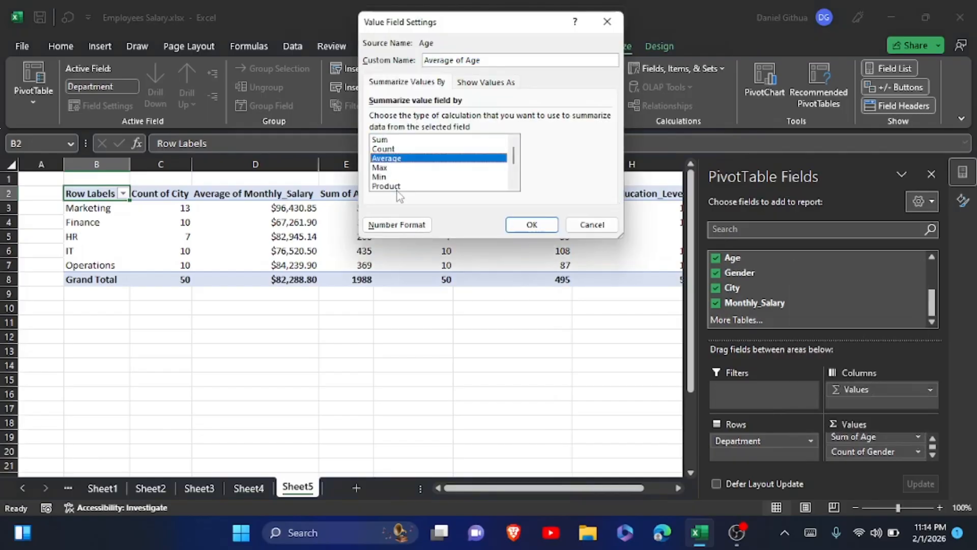
click(397, 225)
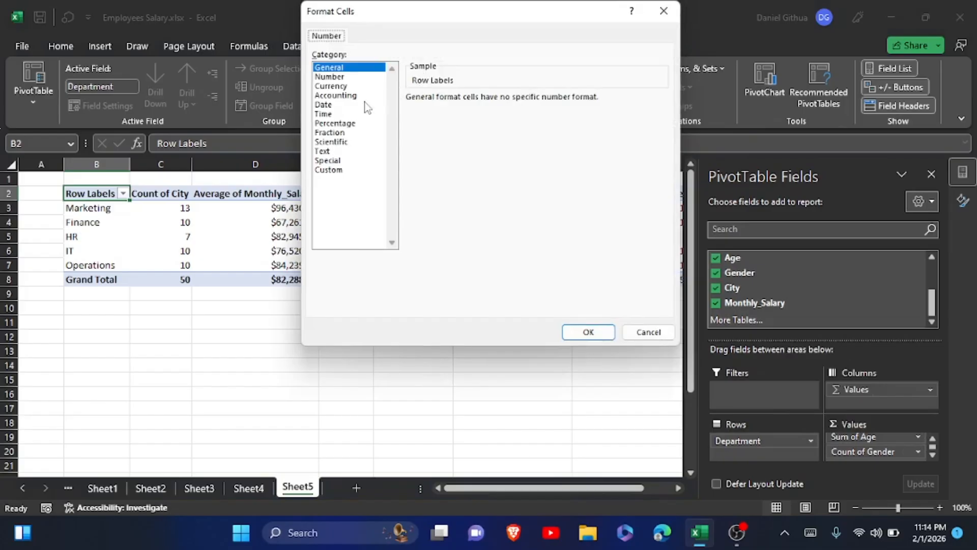
click(336, 77)
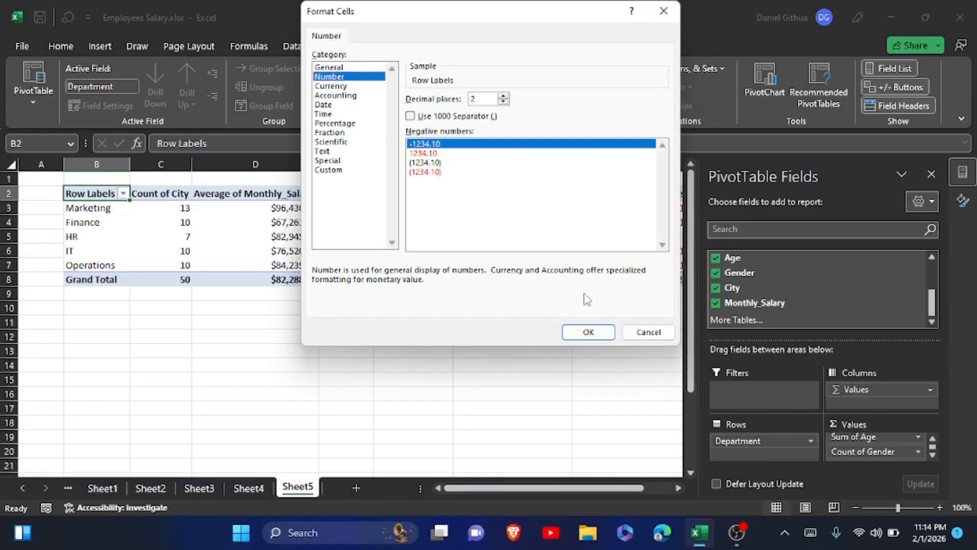
click(587, 332)
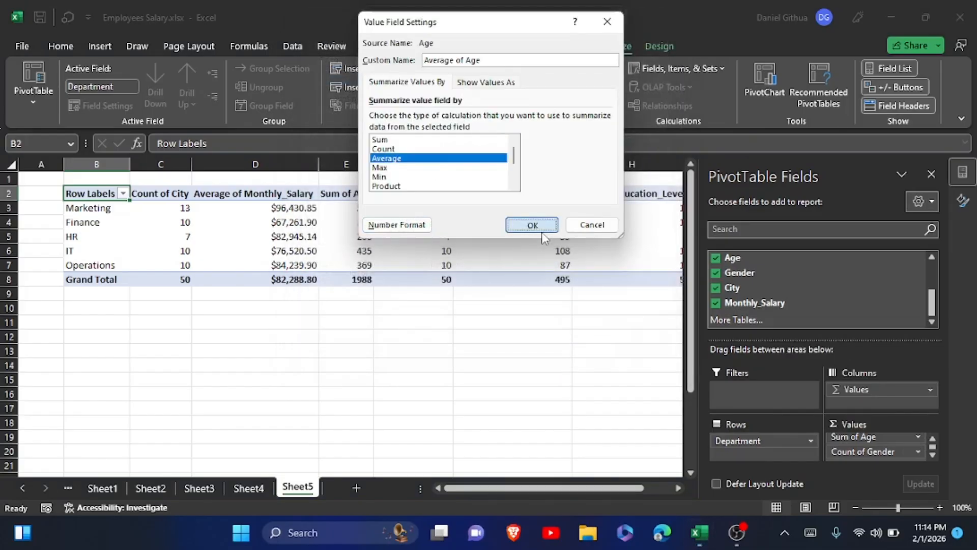
click(533, 224)
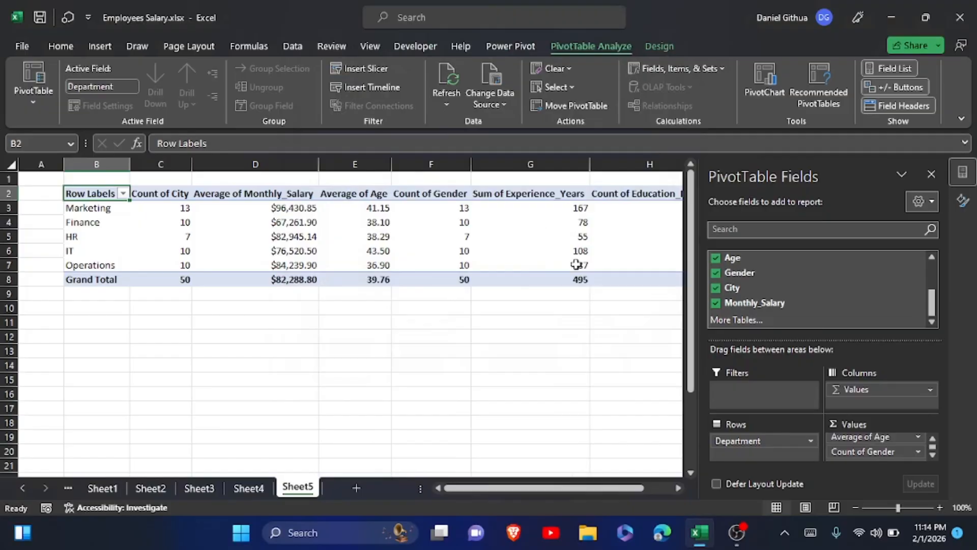
click(571, 197)
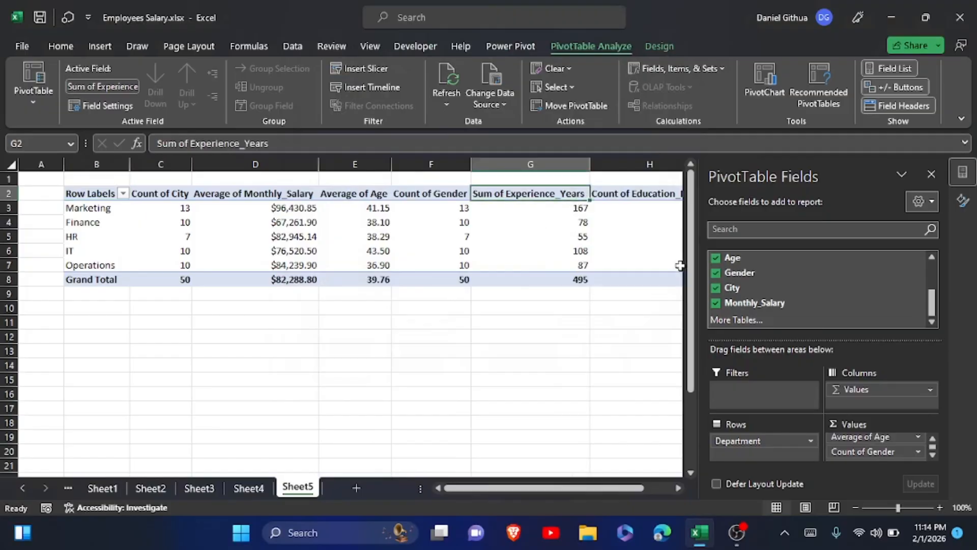
- Summarize Experience_Years as an average in 2-decimal Number format: Marketing 12.85, total 9.90
click(932, 454)
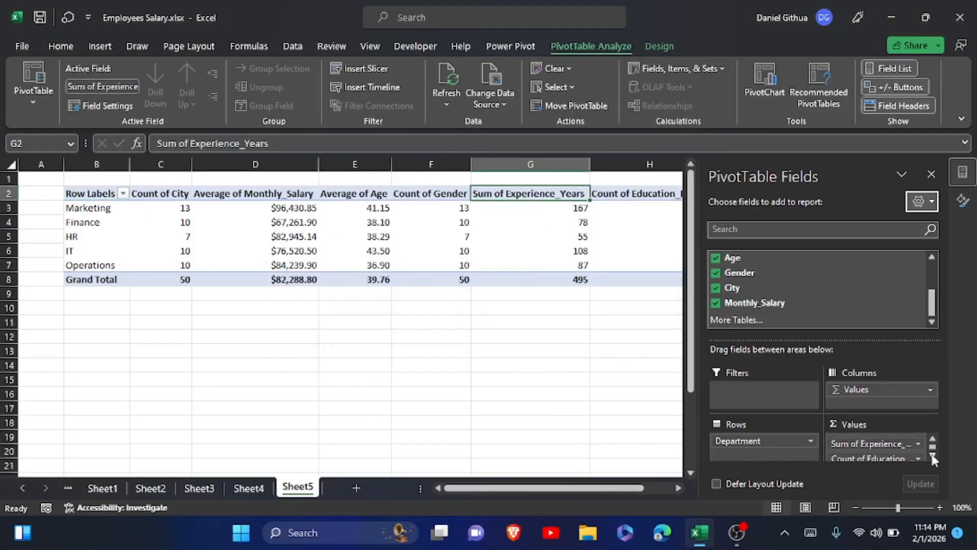
click(918, 443)
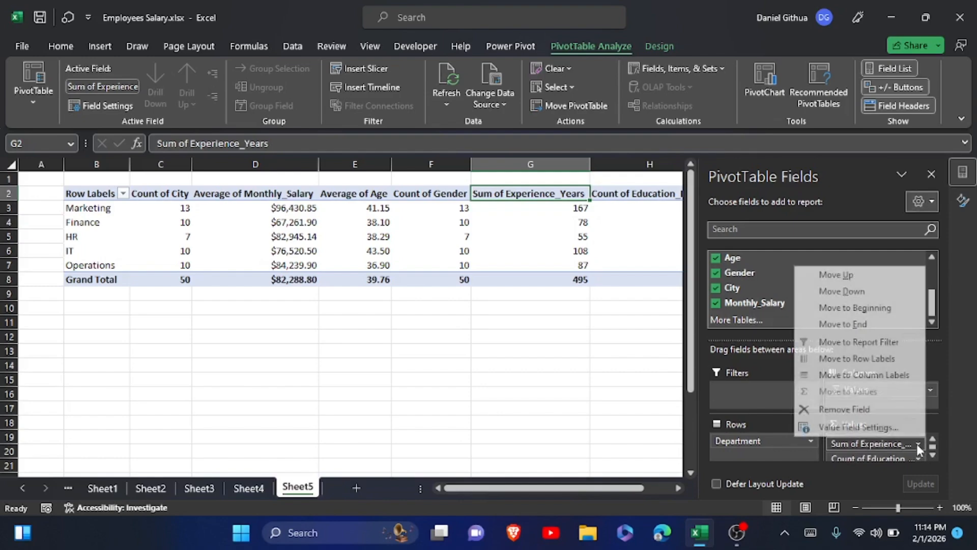
click(858, 427)
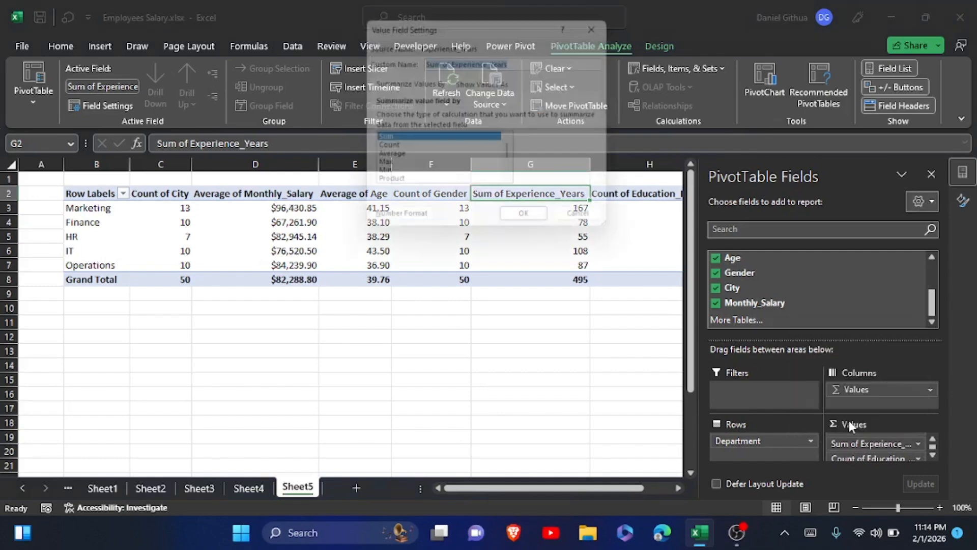
click(402, 159)
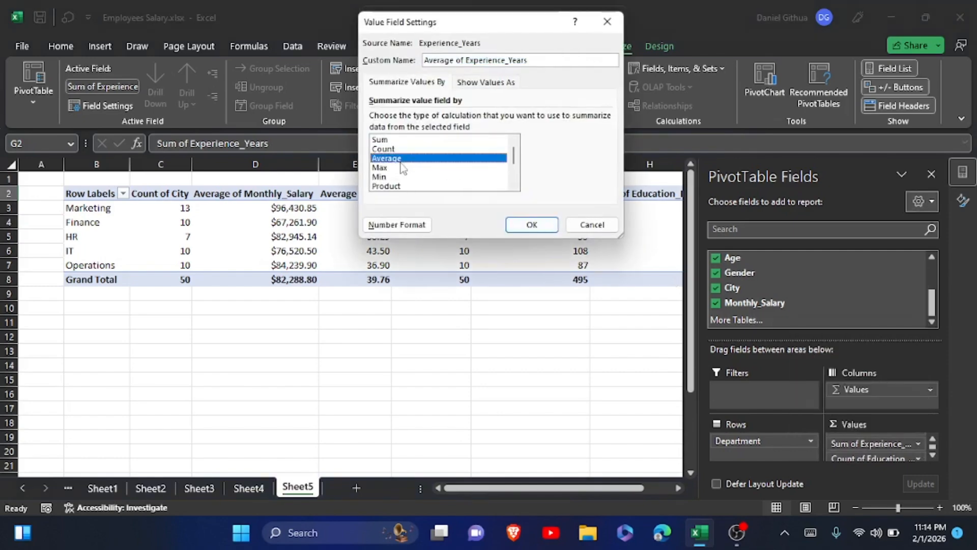
click(407, 227)
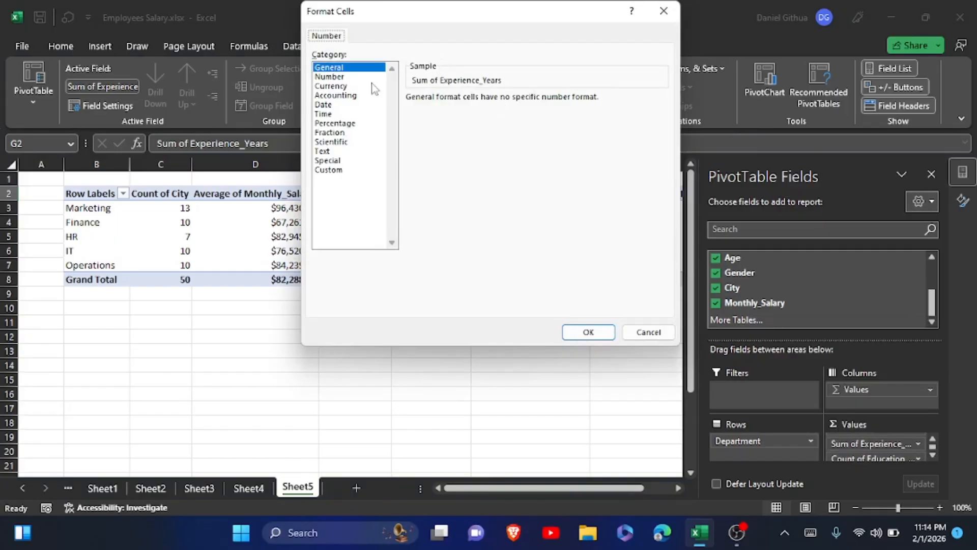
click(326, 77)
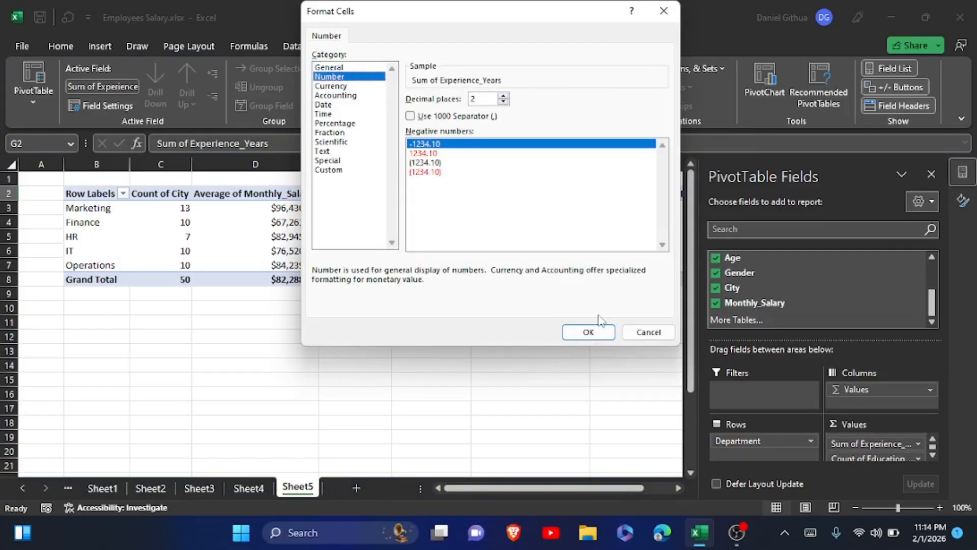
click(589, 333)
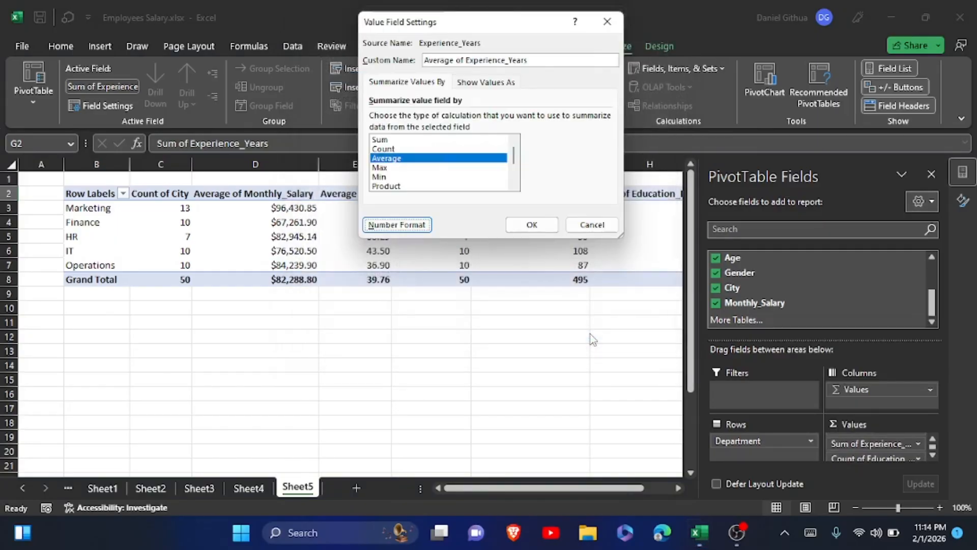
click(535, 224)
drag(545, 489, 506, 491)
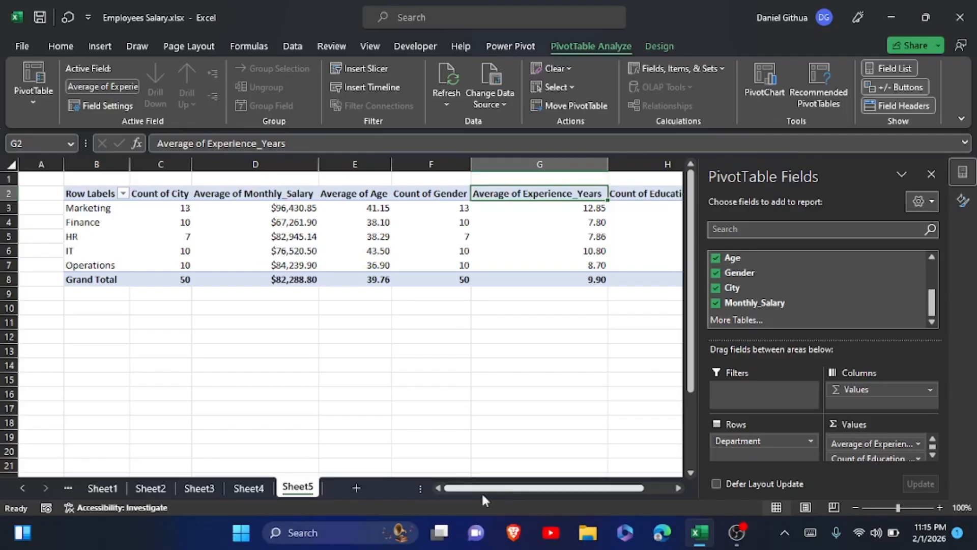
- Add a new worksheet after Sheet5 and name it Dashboard
click(356, 489)
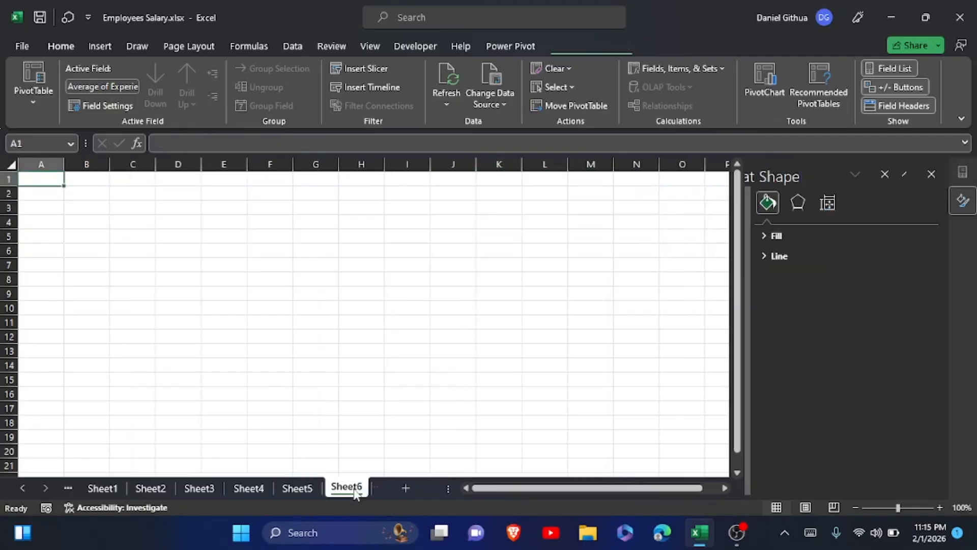
double_click(344, 487)
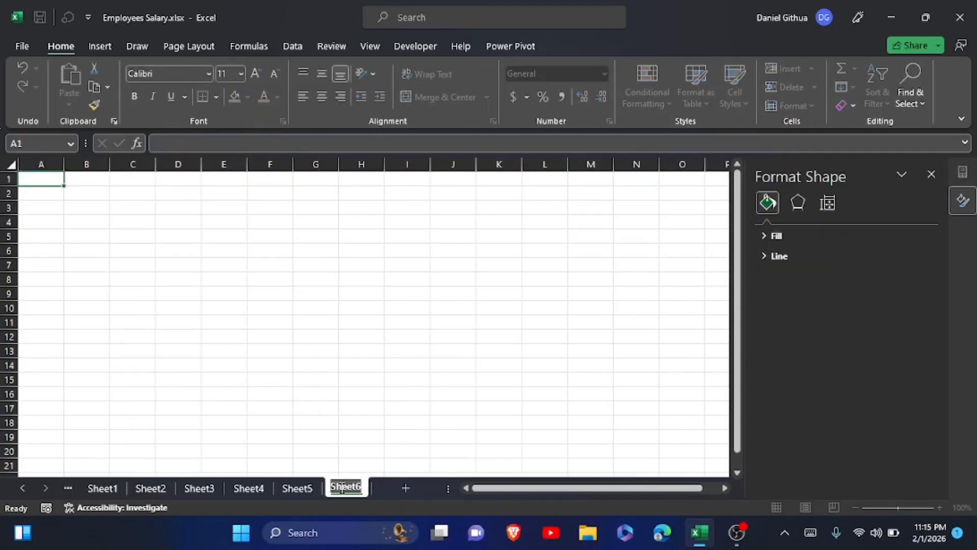
text(Das)
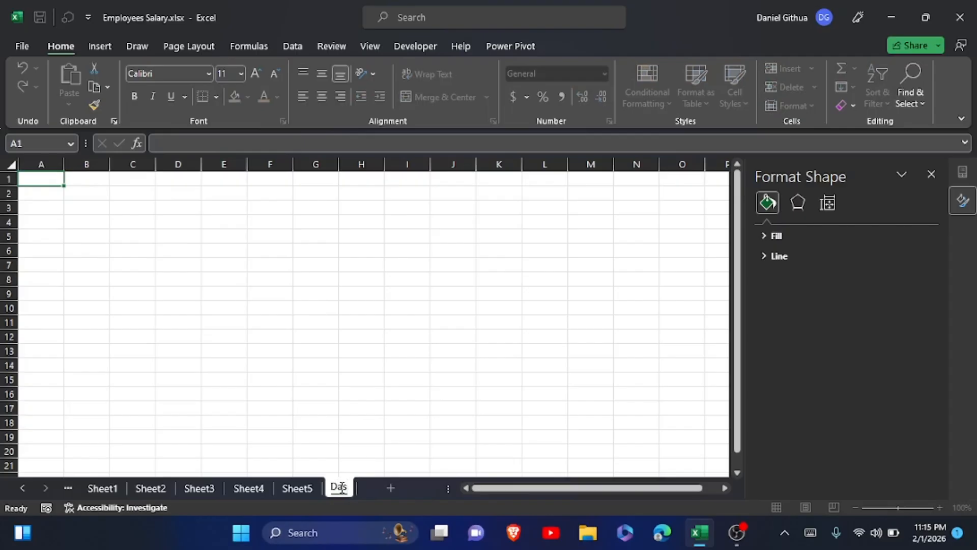
text(hboa)
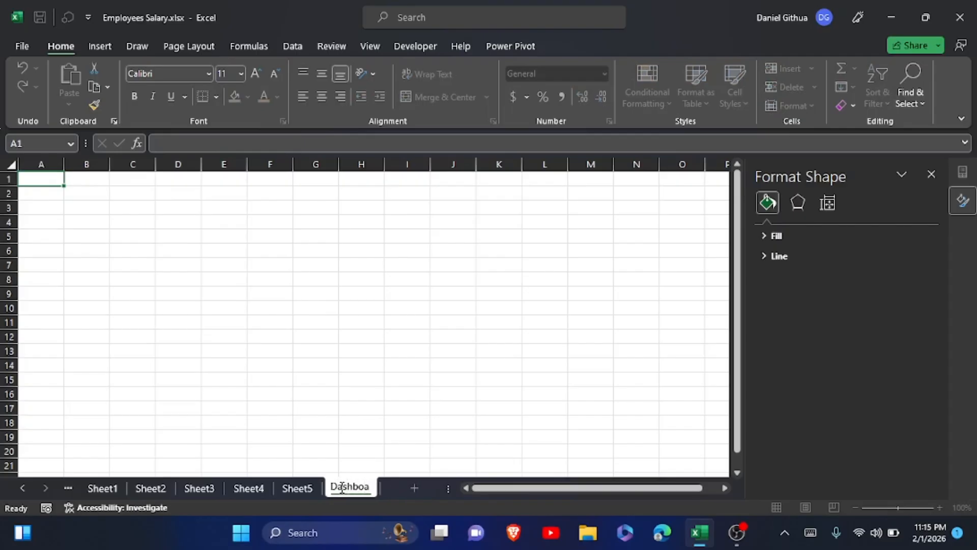
text(rd)
click(92, 198)
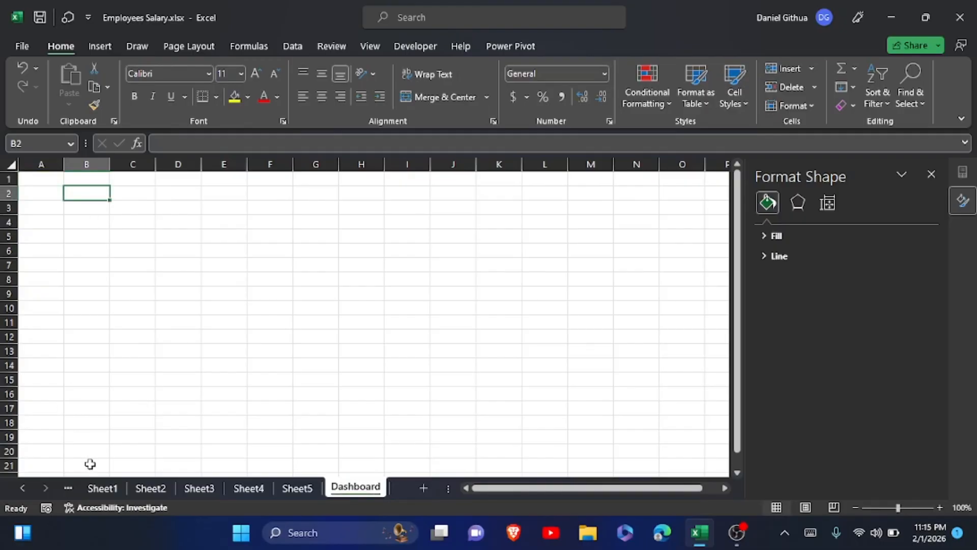
- Move the monthly salary pie chart from Sheet1 to cell B3 of Dashboard
click(97, 488)
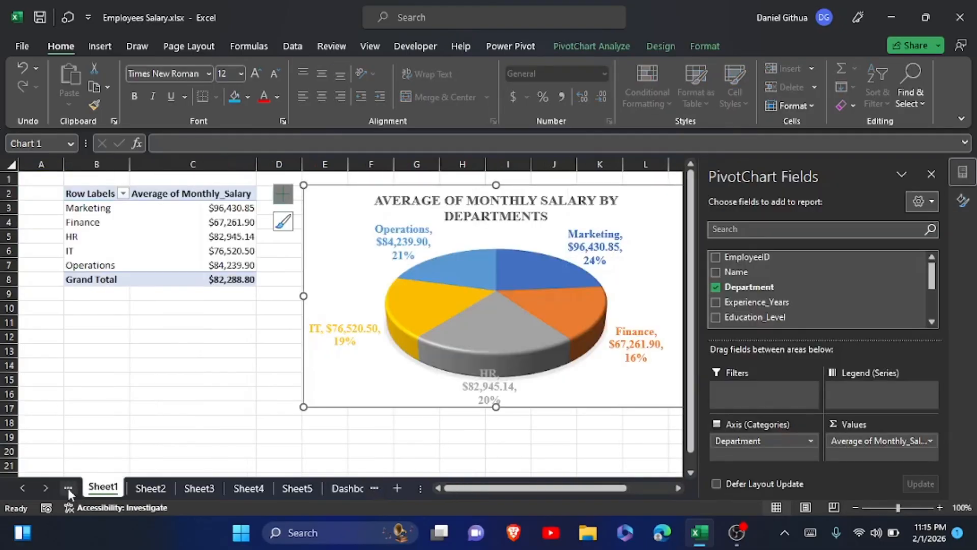
click(67, 487)
click(235, 489)
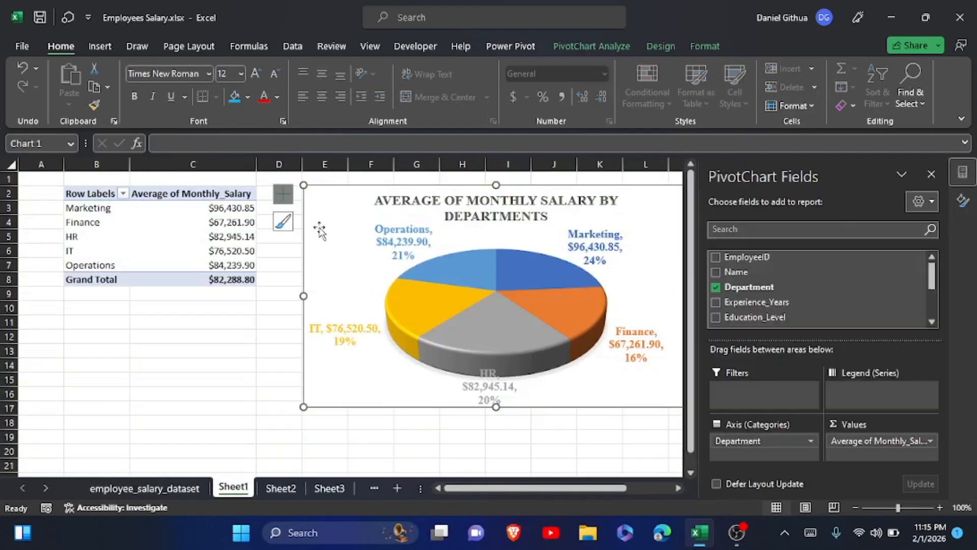
key(Delete)
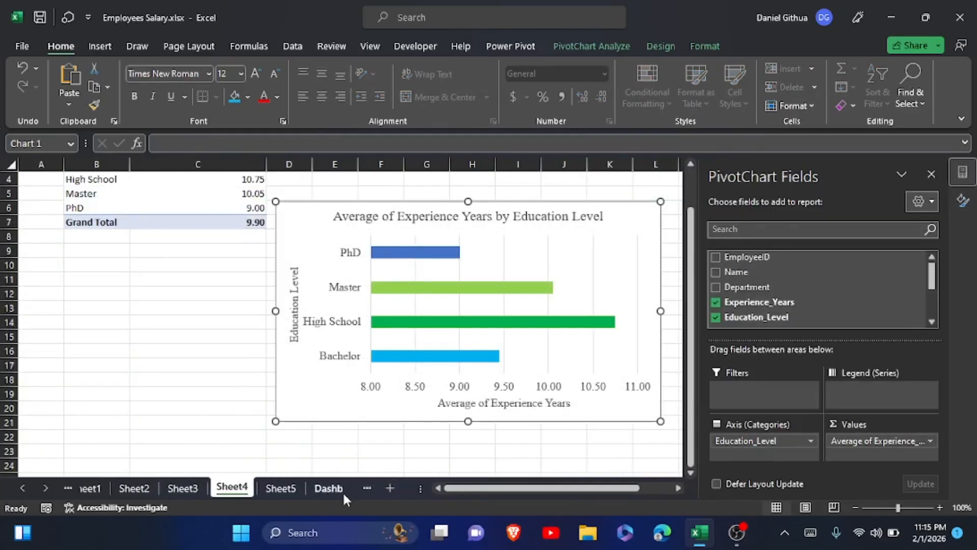
click(343, 491)
click(103, 212)
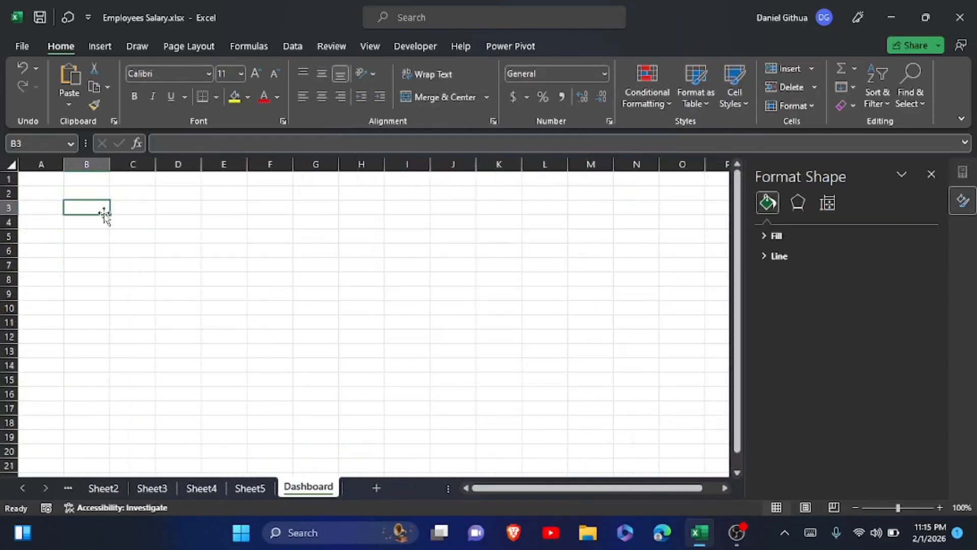
key(ctrl+v)
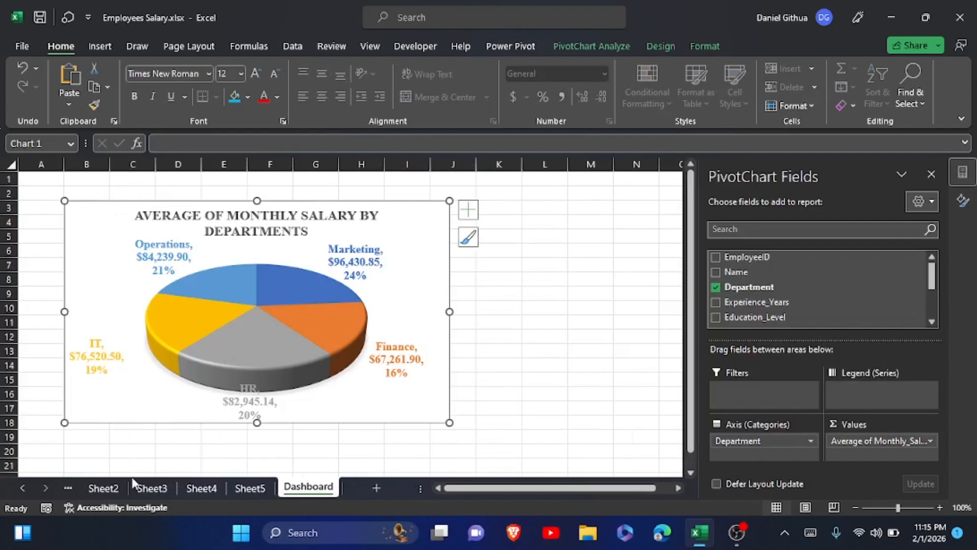
- Move the age by department chart from Sheet2 to cell K3
click(103, 489)
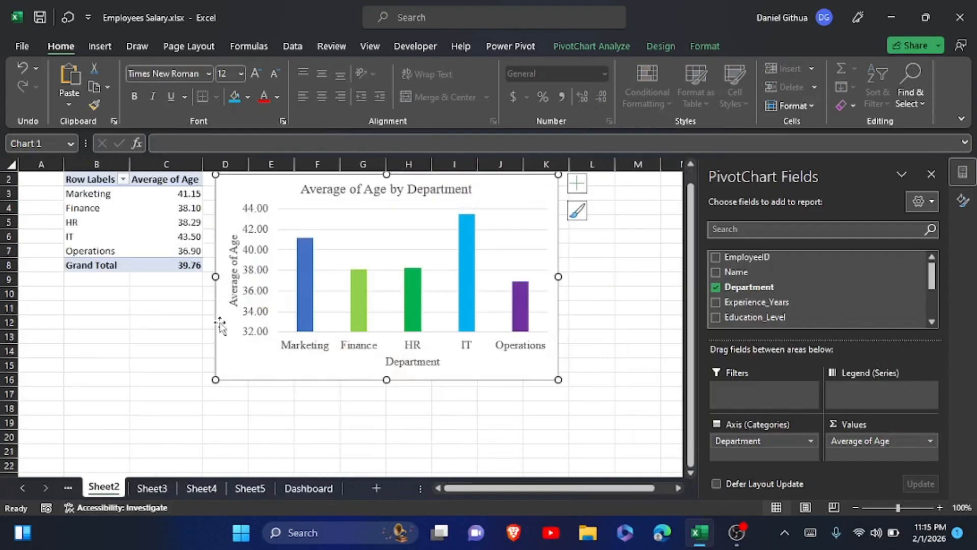
key(ctrl+x)
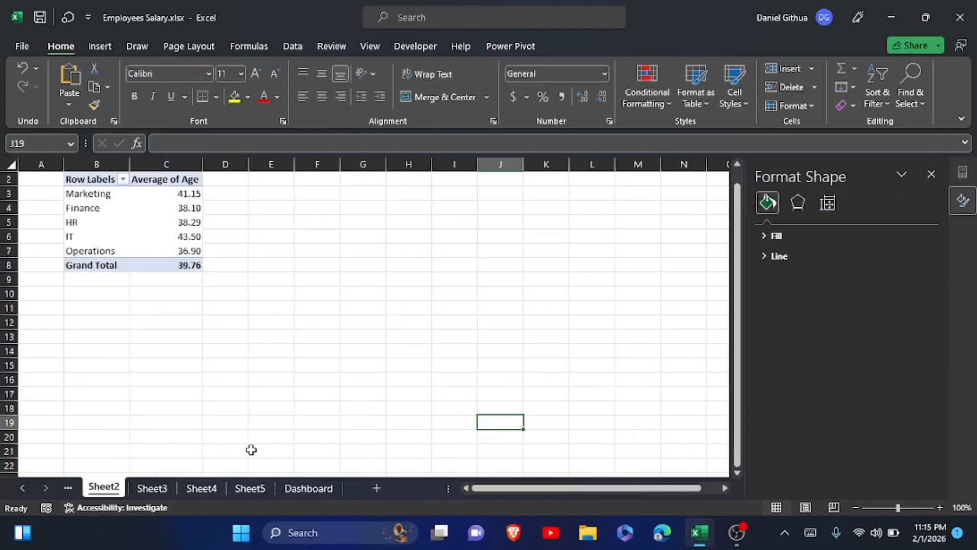
click(294, 488)
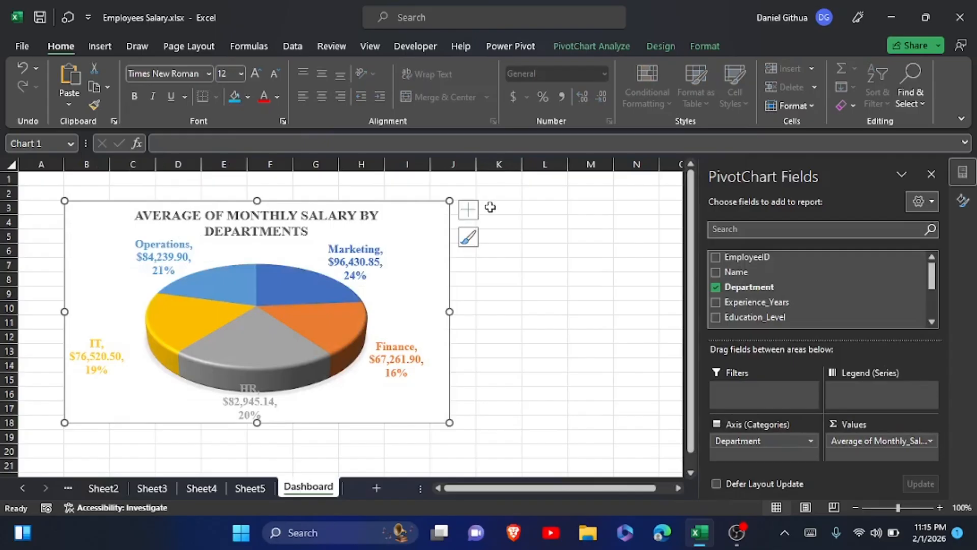
click(490, 206)
key(ctrl+v)
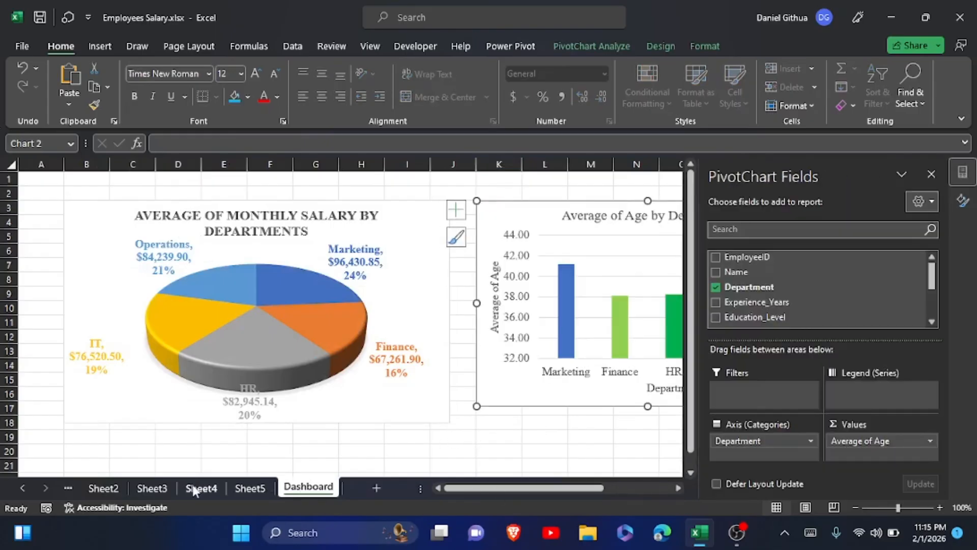
- Move the salary and age by city chart from Sheet3 to cell B20
click(152, 488)
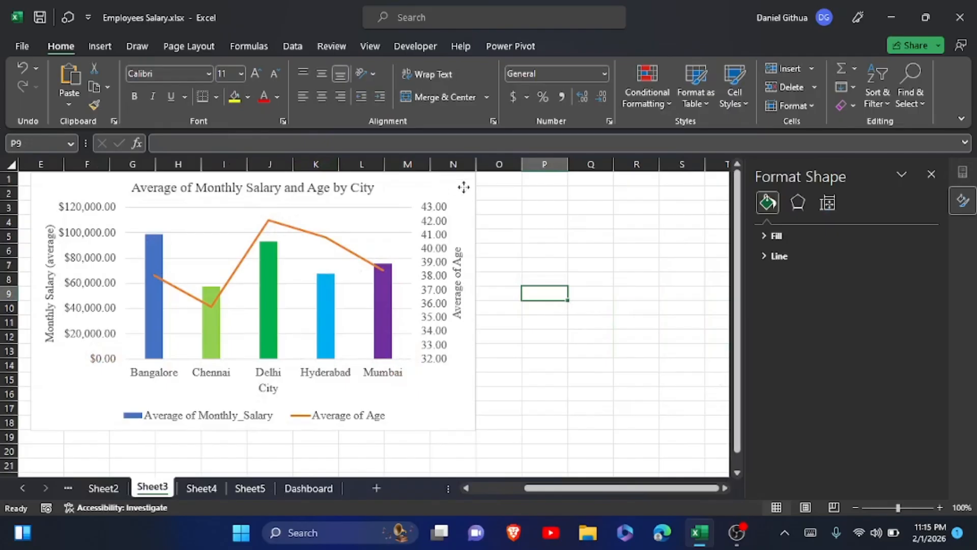
click(463, 190)
key(Delete)
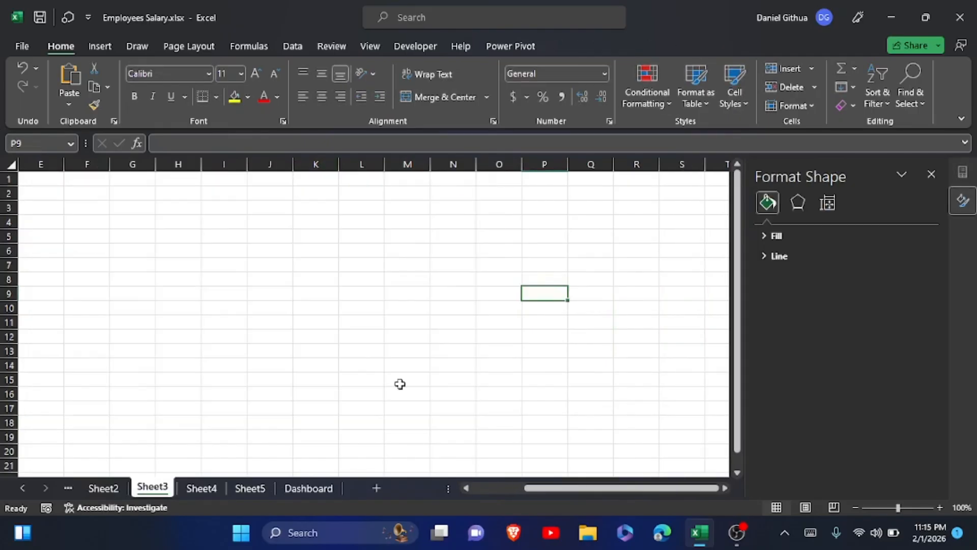
click(292, 487)
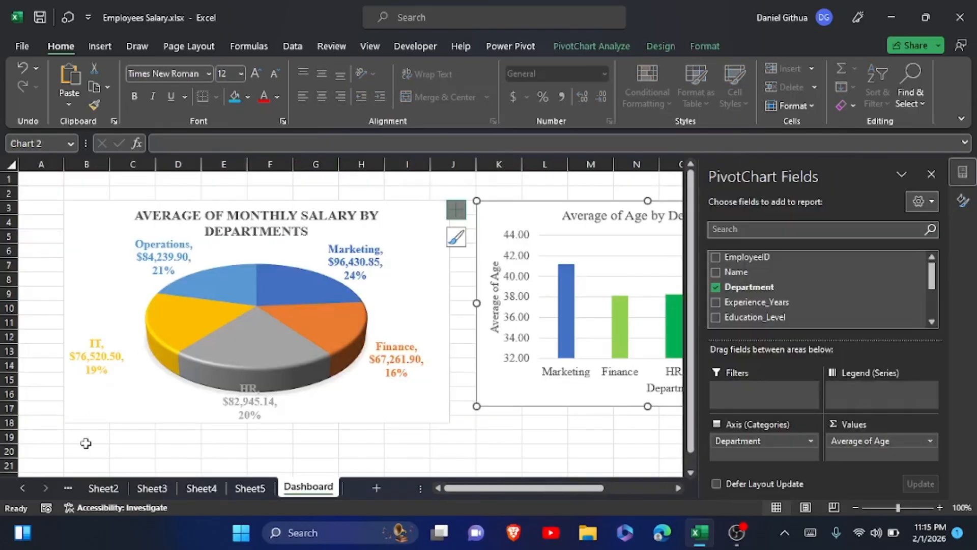
click(82, 448)
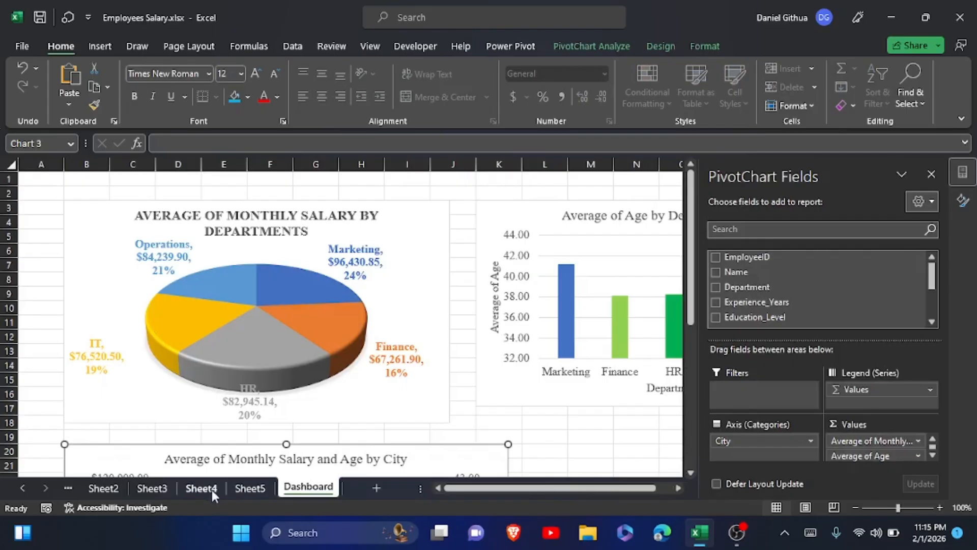
- Move the experience by education chart from Sheet4 to cell L20
click(201, 488)
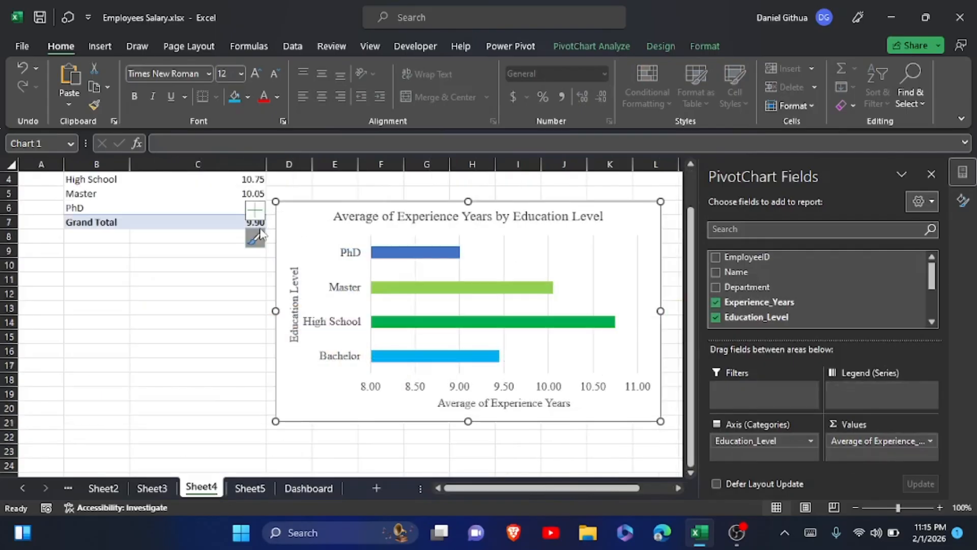
key(Delete)
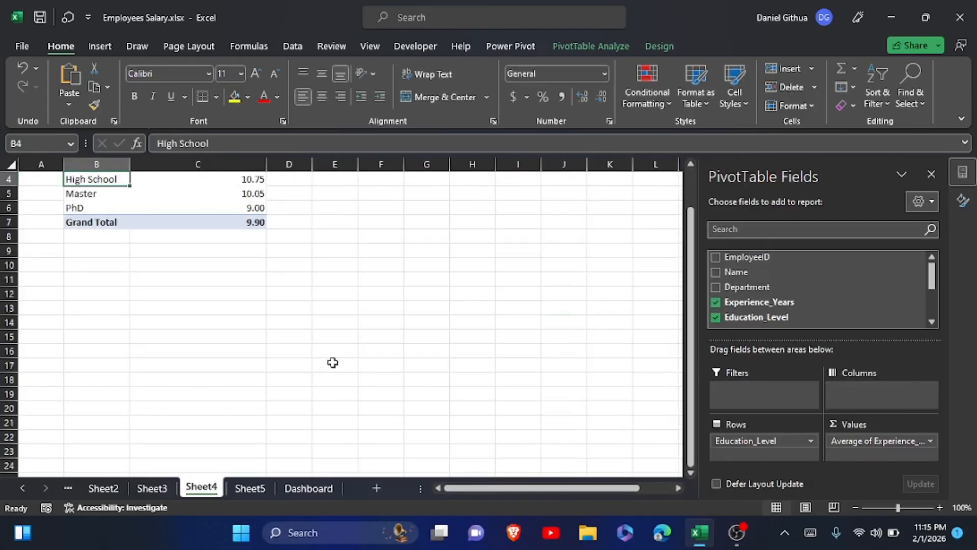
click(304, 487)
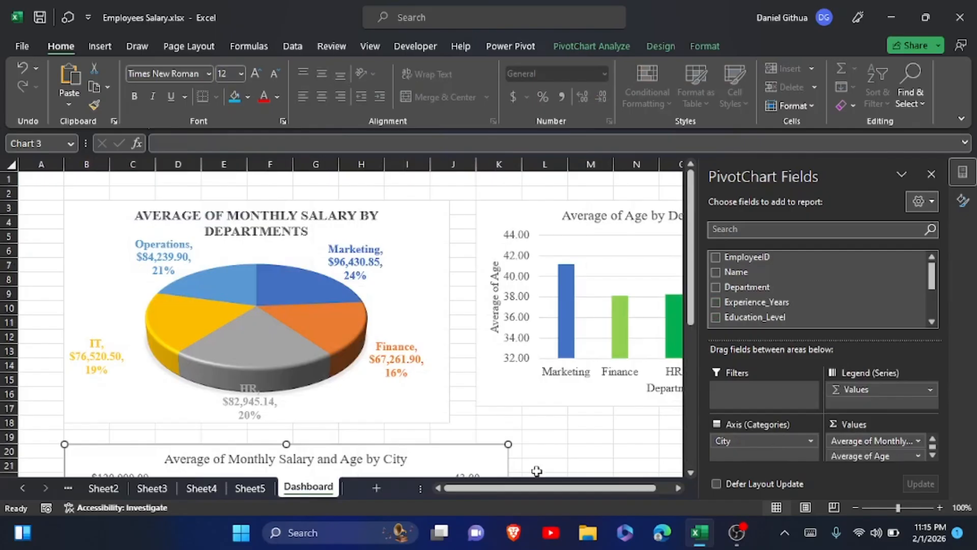
click(554, 452)
key(ctrl+v)
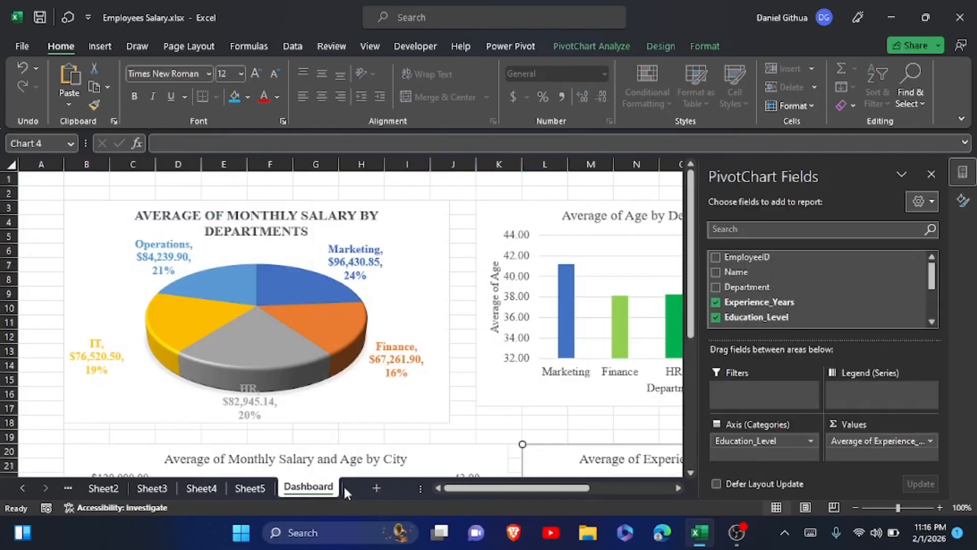
- Copy the whole department summary pivot table on Sheet5
click(252, 488)
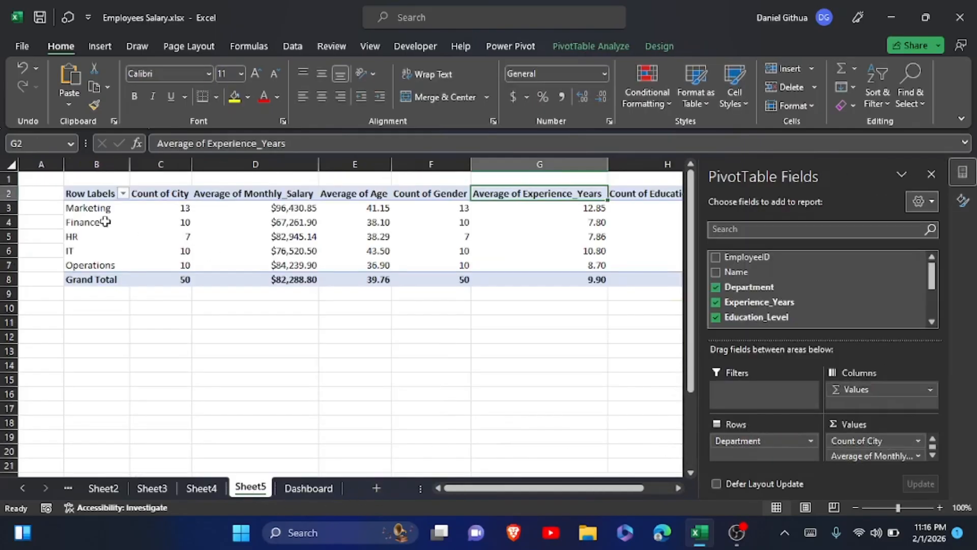
drag(85, 195, 585, 278)
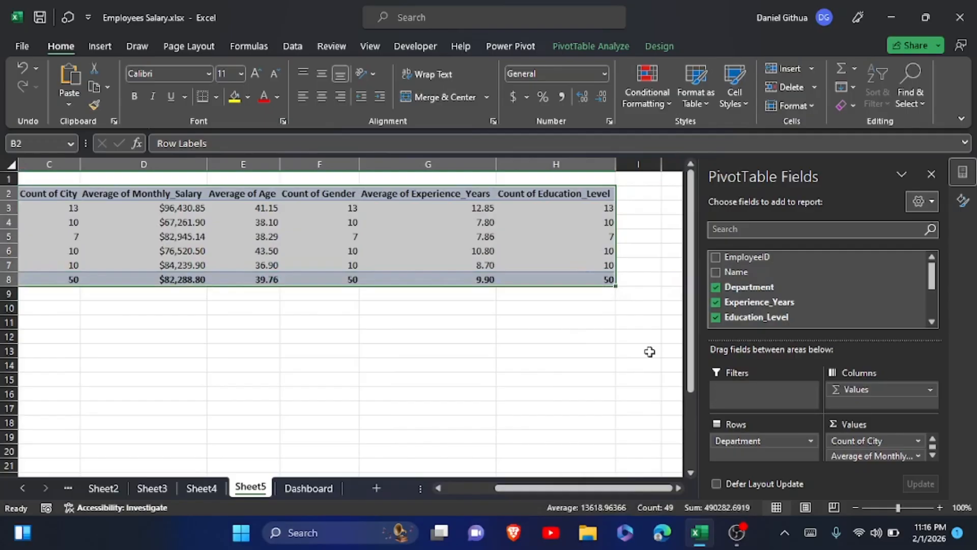
key(ctrl+c)
scroll(649, 352, left, 2)
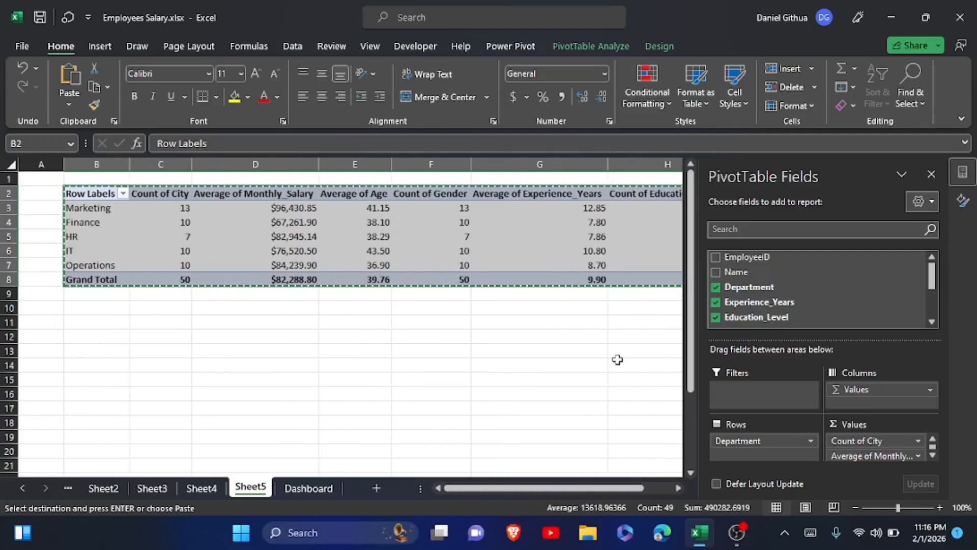
- Paste the pivot table at I39 below the Dashboard charts and close the field list
click(308, 487)
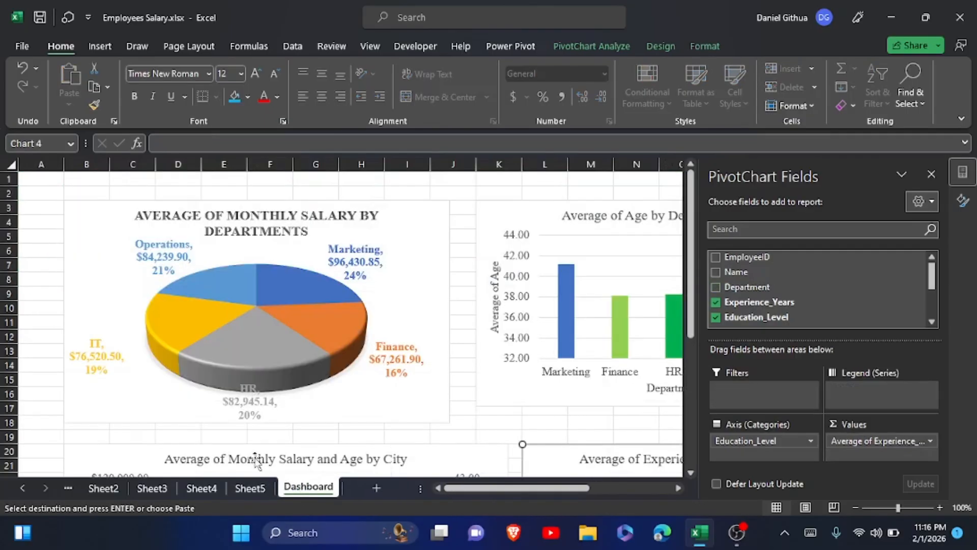
drag(691, 308, 691, 436)
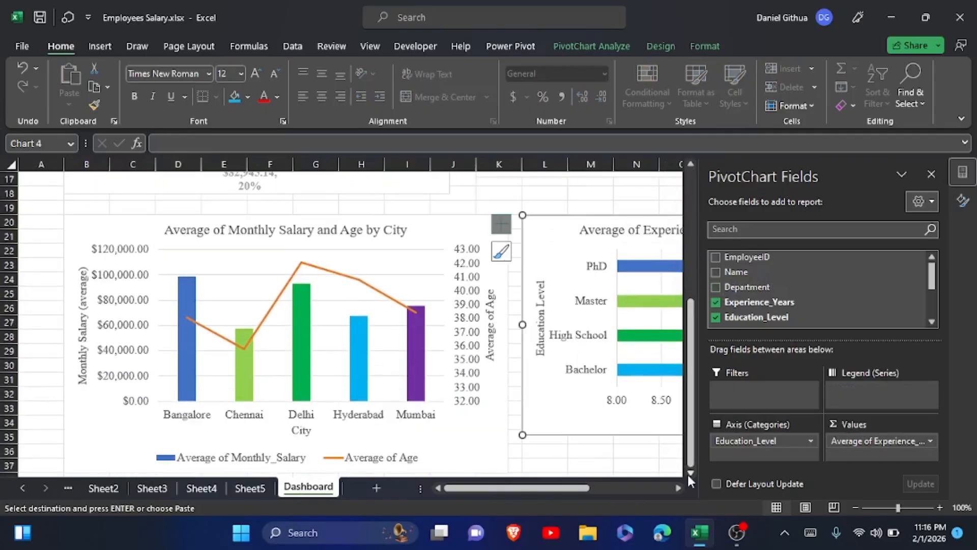
click(690, 473)
click(690, 474)
click(689, 474)
click(690, 474)
click(689, 474)
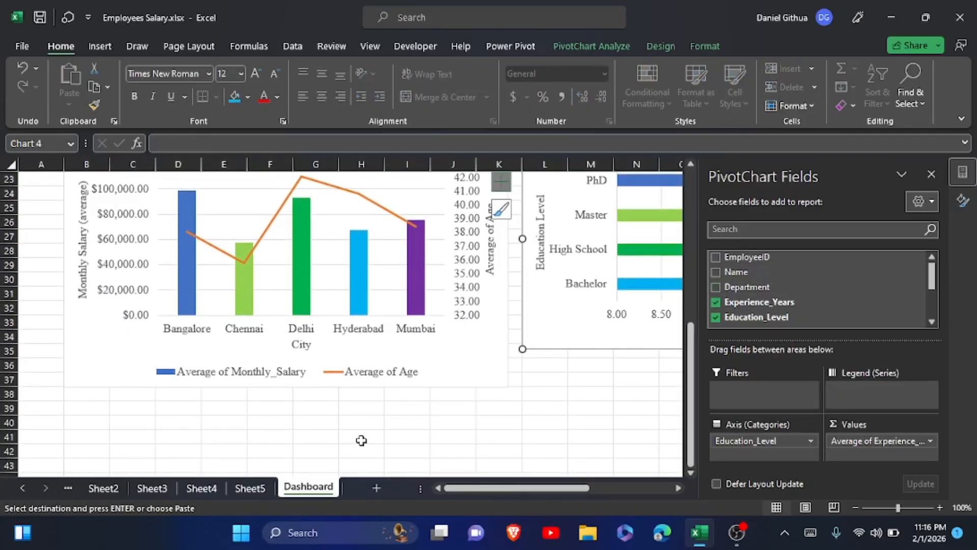
click(93, 406)
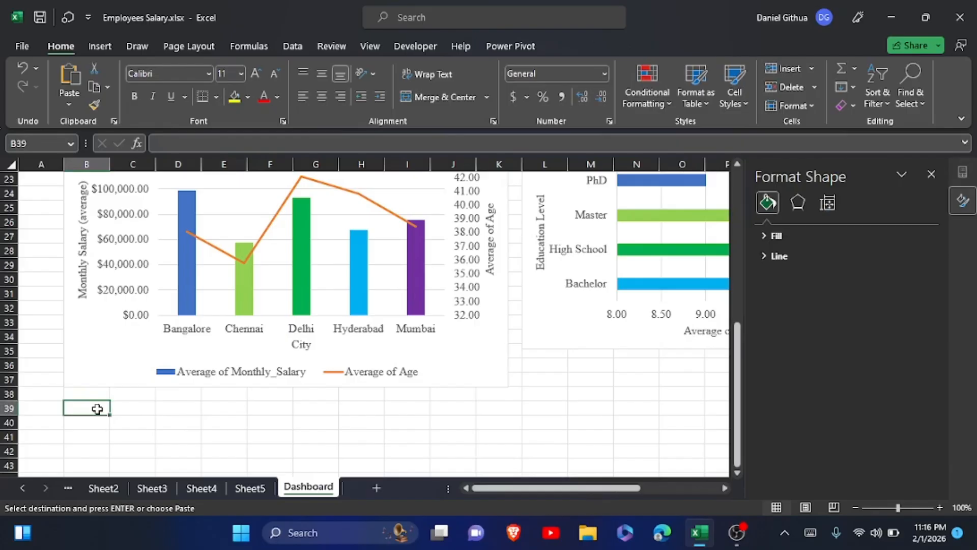
key(Return)
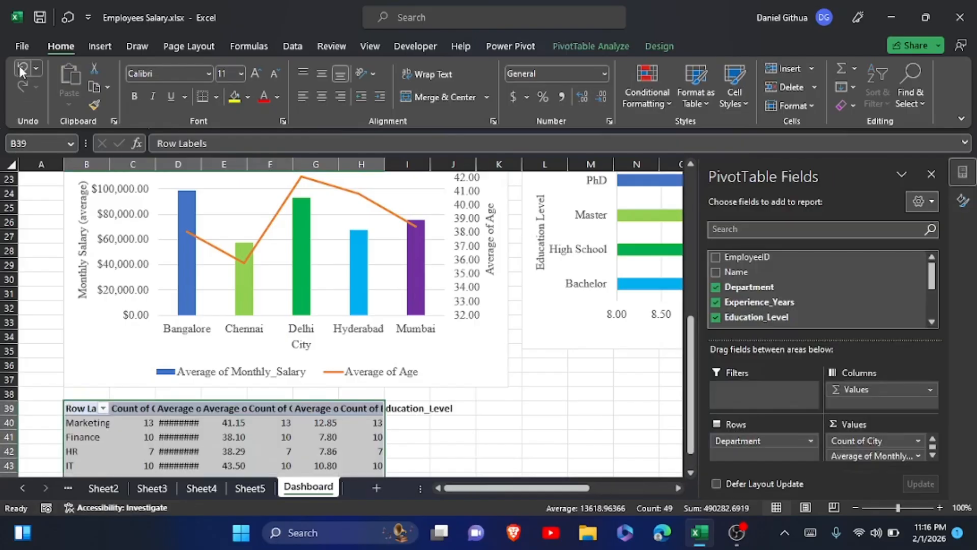
click(19, 65)
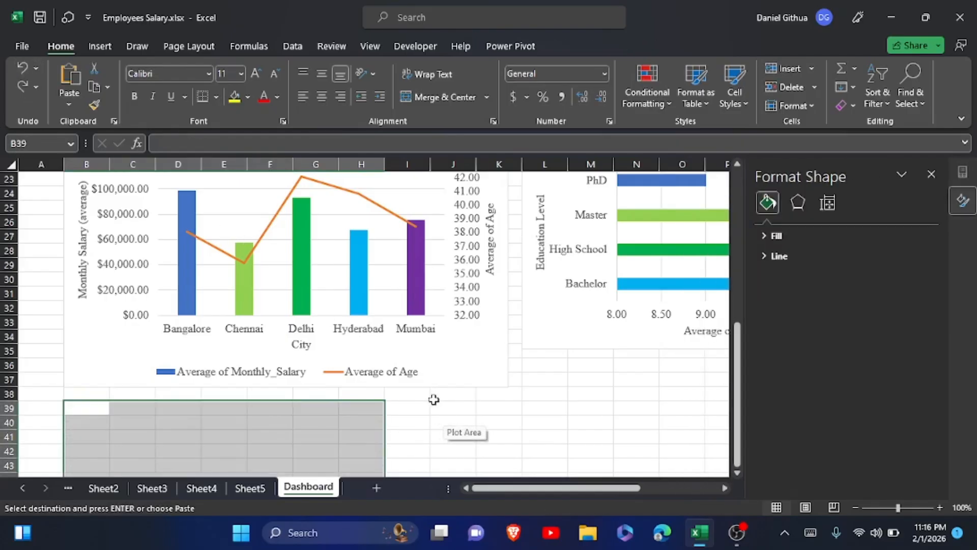
click(394, 407)
key(Return)
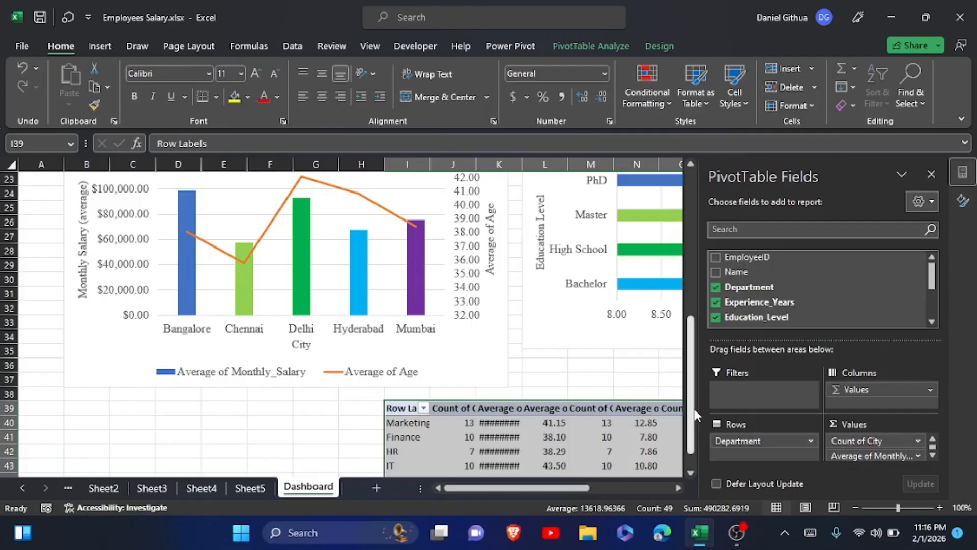
click(932, 175)
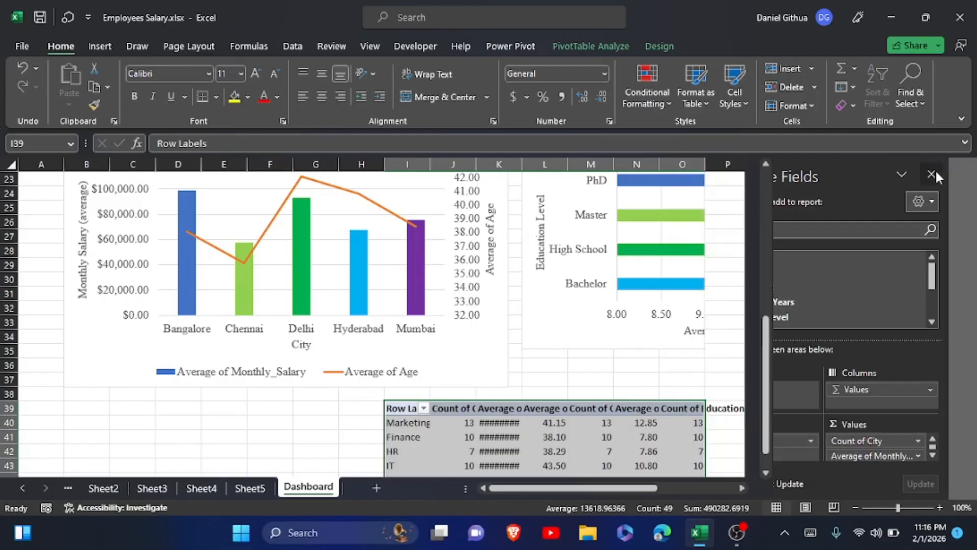
- Close the Format Shape pane and resize the salary pie chart at the top left
click(961, 179)
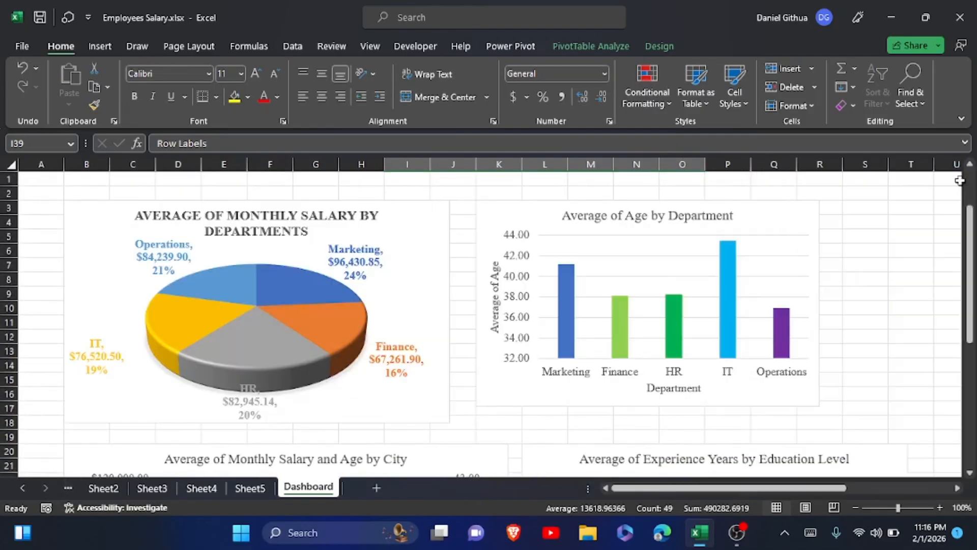
scroll(489, 324, down, 4)
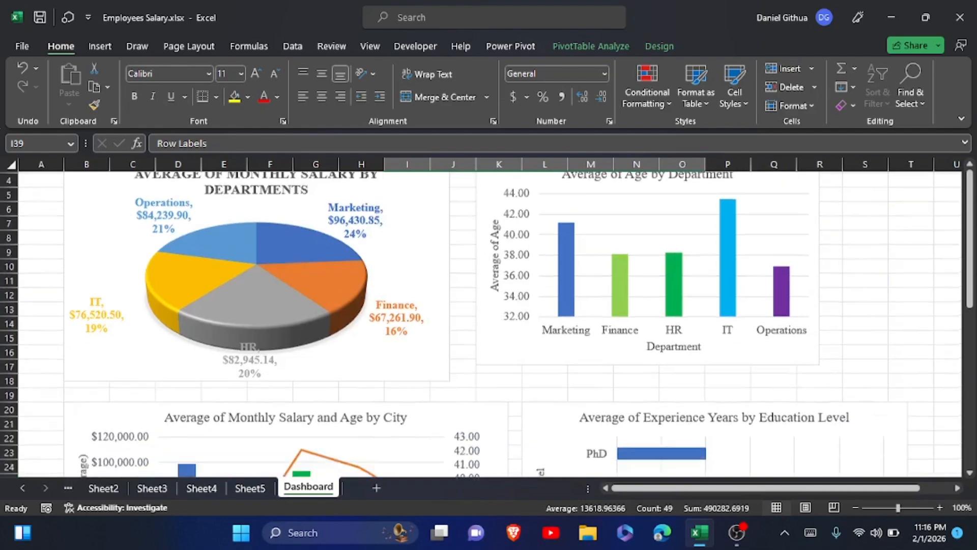
scroll(71, 427, up, 4)
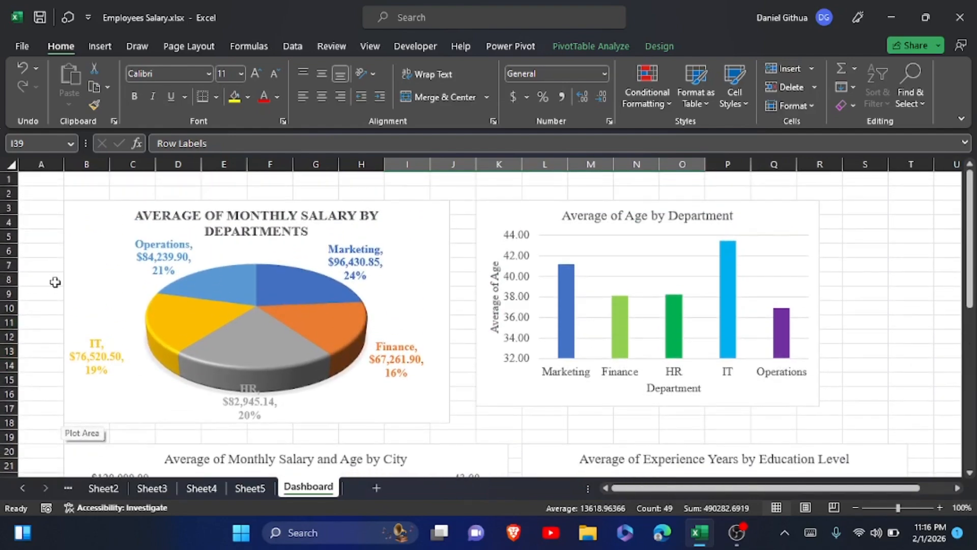
click(66, 253)
drag(65, 310, 164, 310)
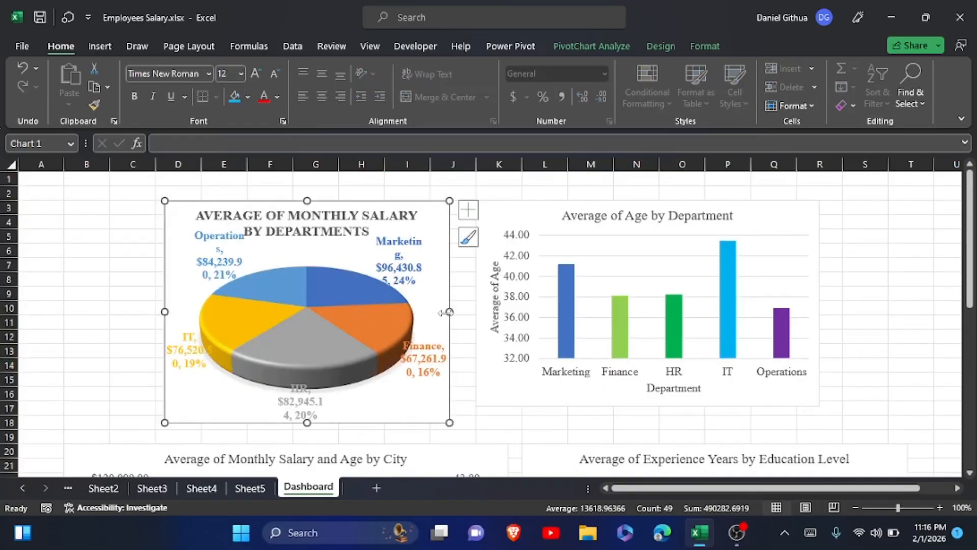
drag(450, 311, 462, 311)
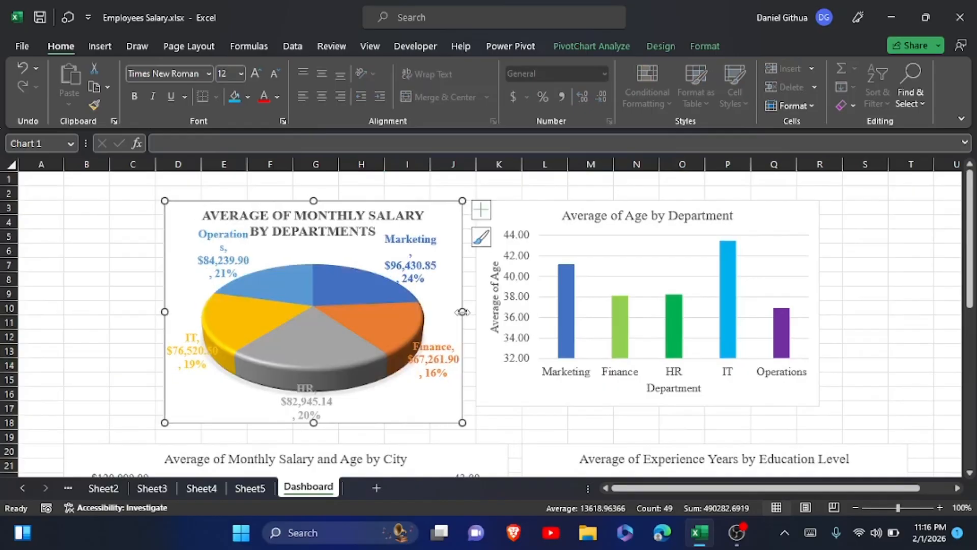
drag(164, 311, 157, 311)
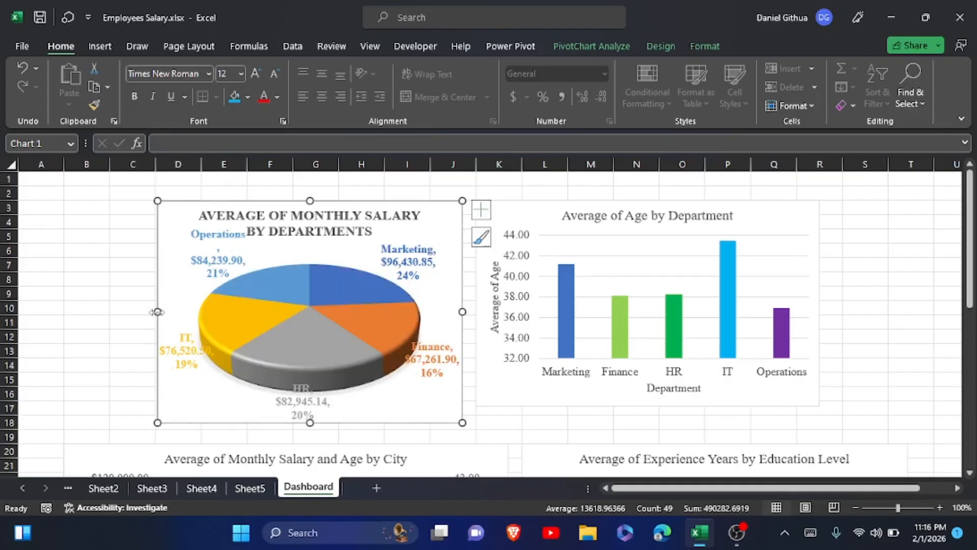
drag(309, 422, 318, 395)
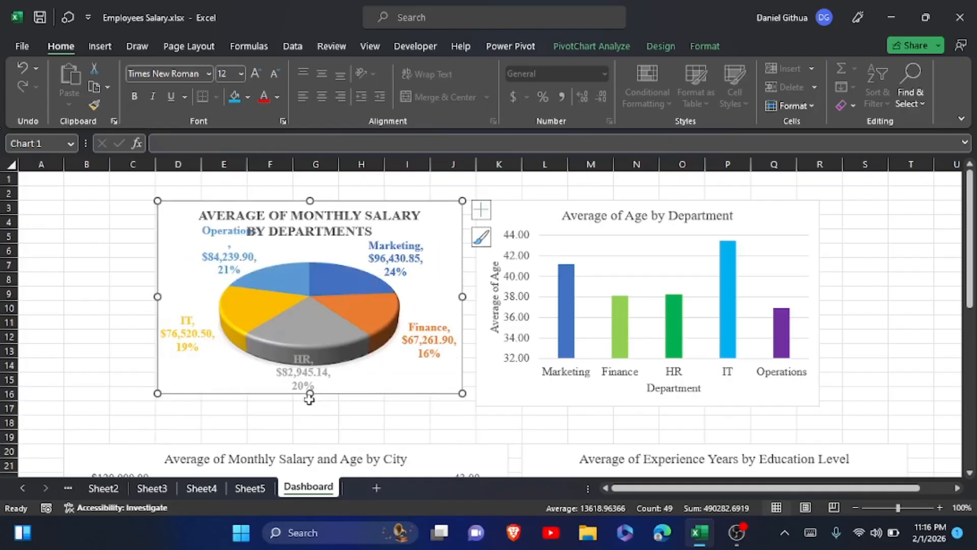
drag(310, 393, 311, 406)
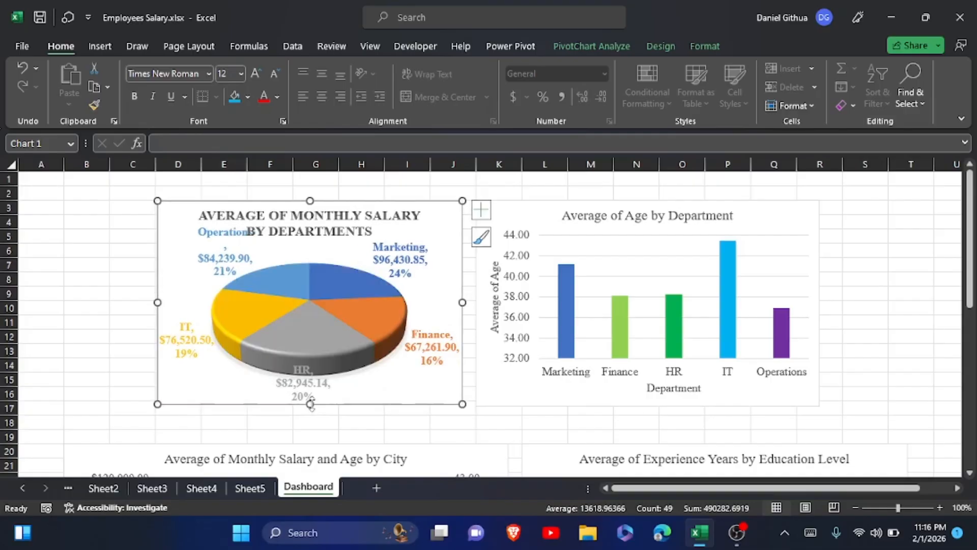
drag(156, 300, 128, 304)
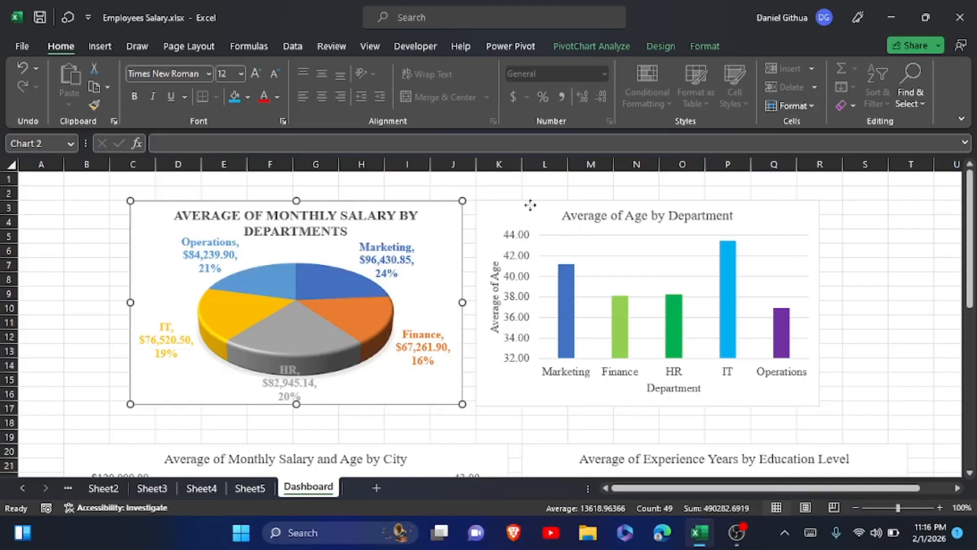
- Shift and narrow the age chart, then trim and reposition the city chart to end near row 30
drag(531, 210, 523, 207)
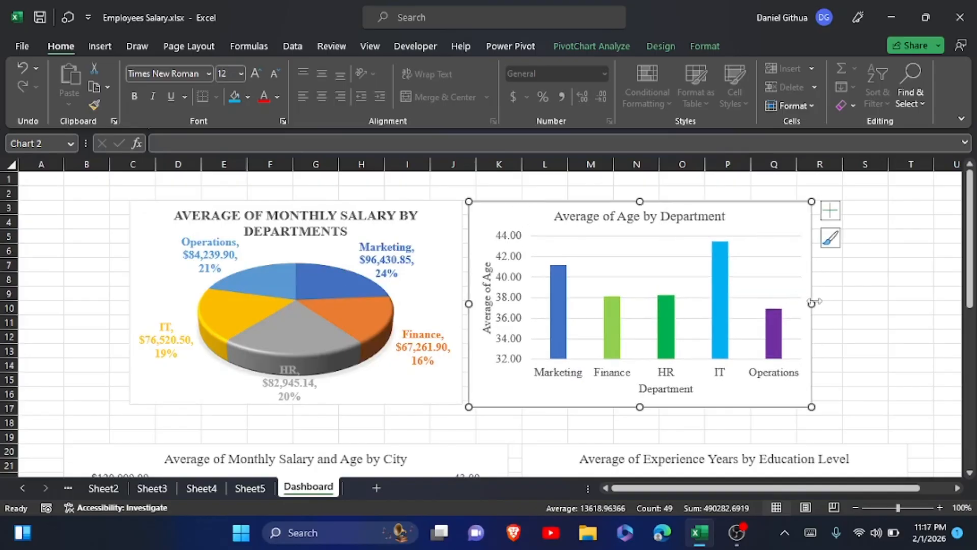
drag(813, 303, 791, 305)
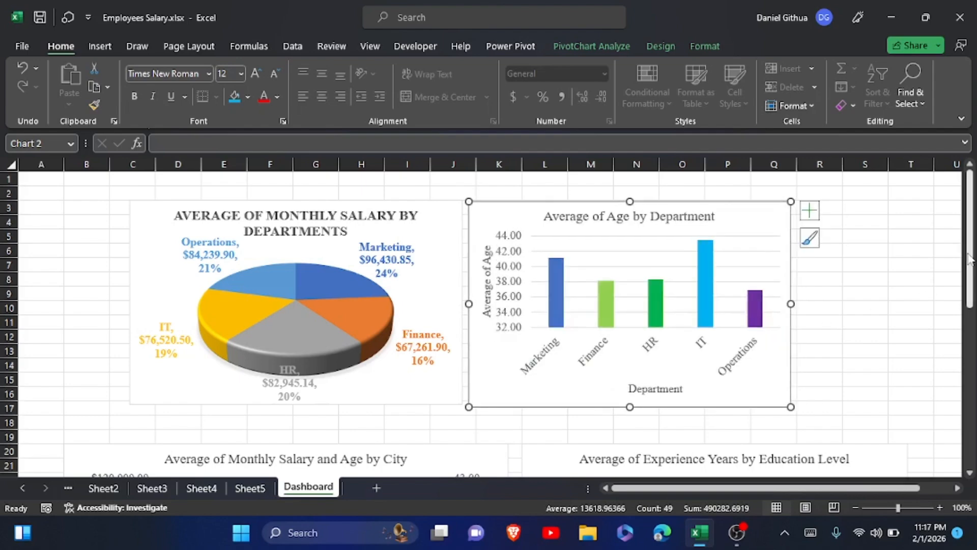
drag(970, 239, 969, 267)
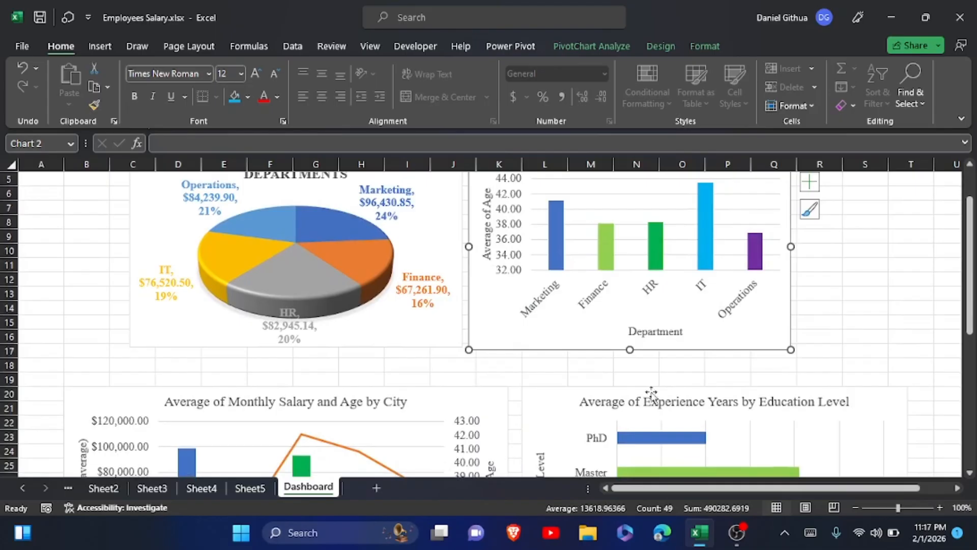
click(484, 392)
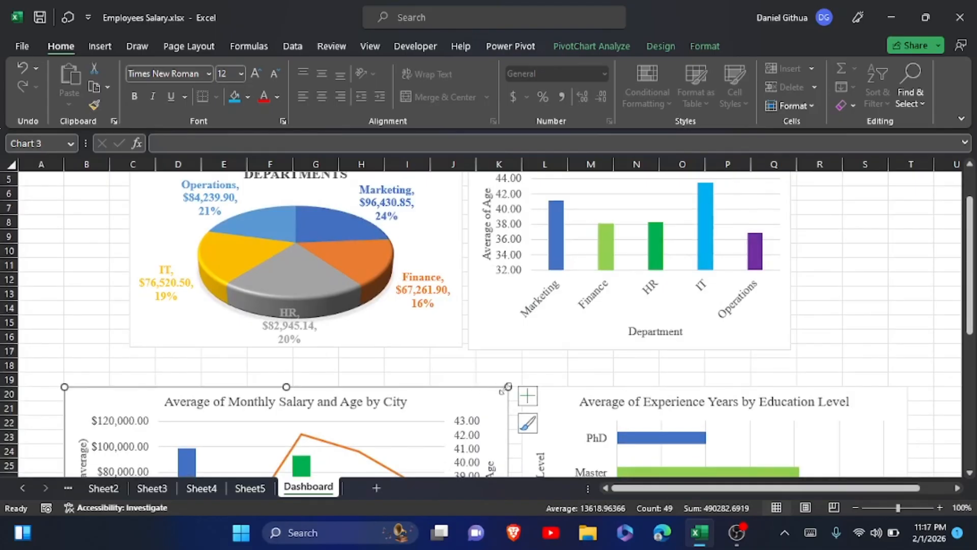
drag(508, 386, 463, 392)
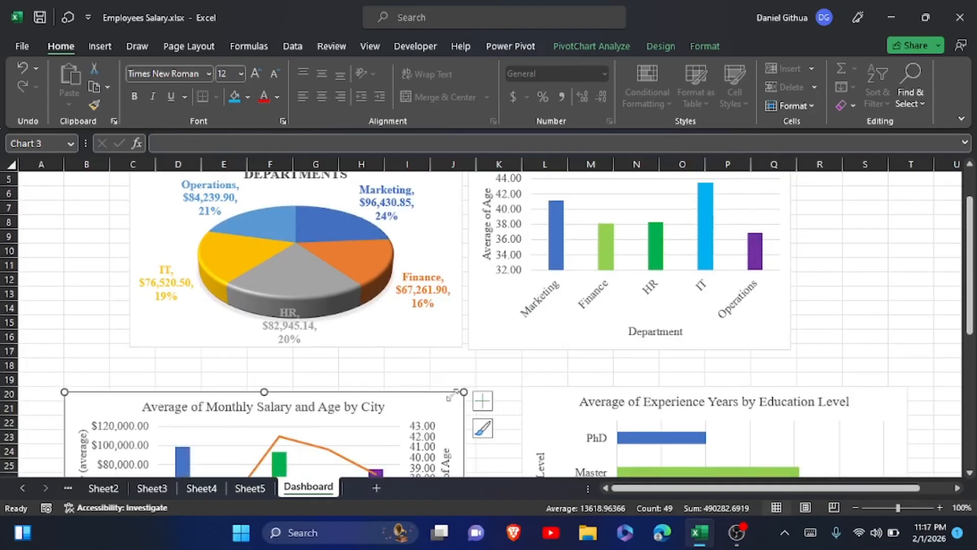
drag(64, 391, 111, 392)
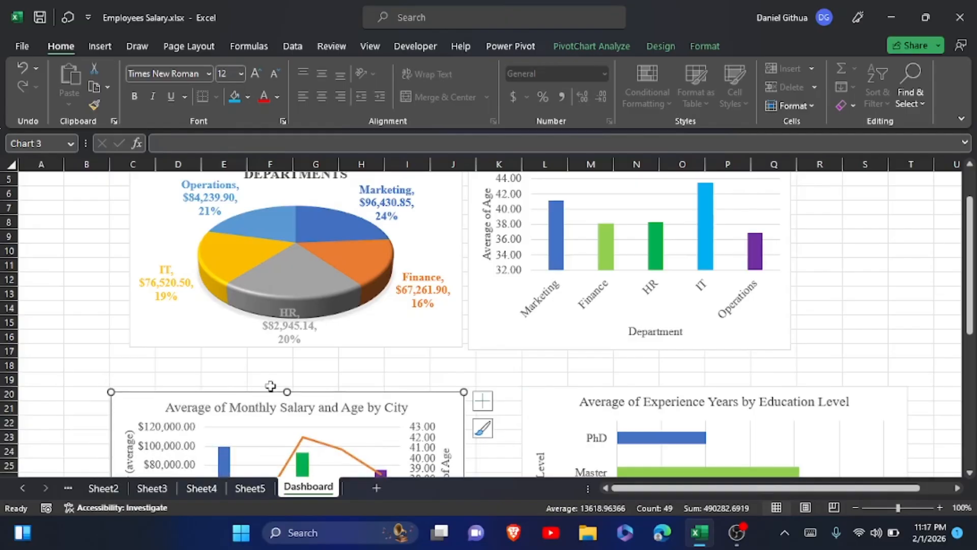
drag(333, 393, 351, 356)
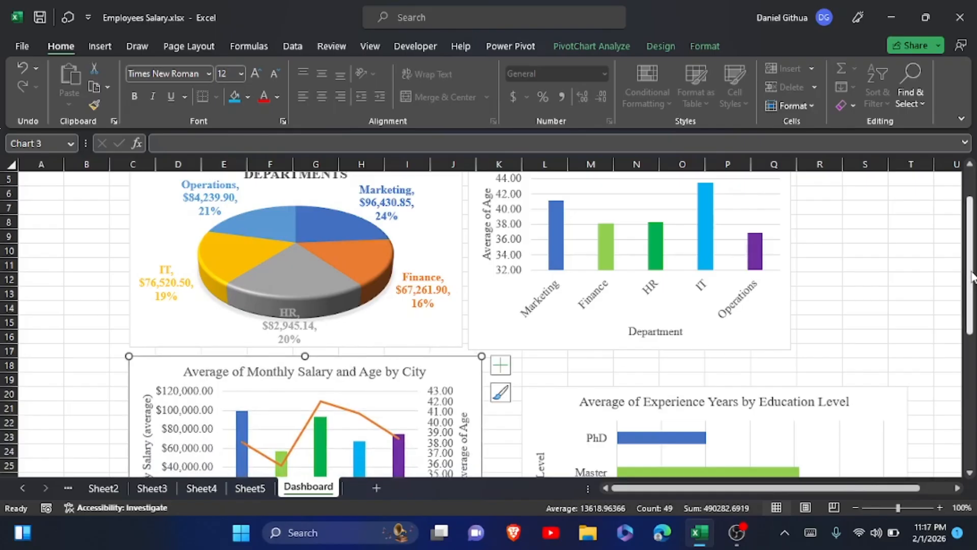
scroll(679, 383, down, 3)
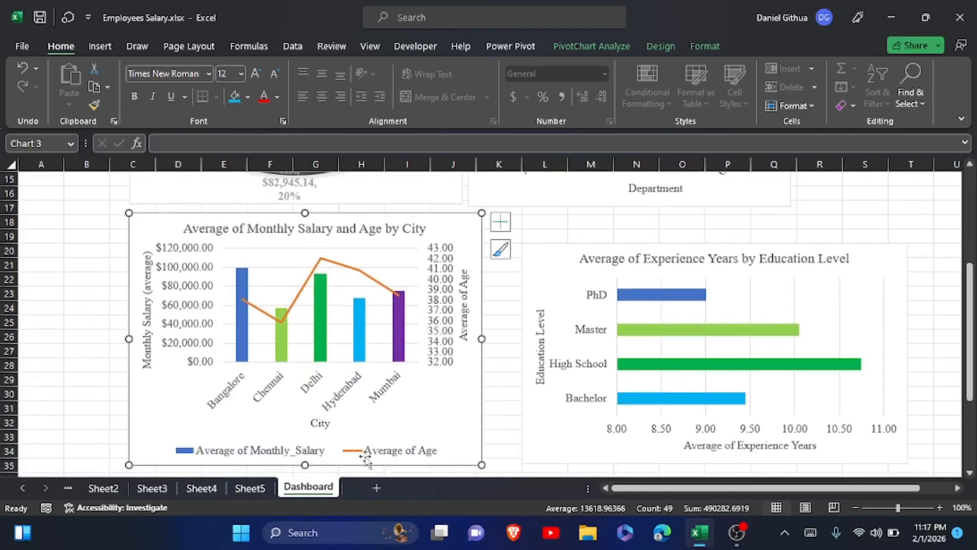
drag(304, 464, 305, 420)
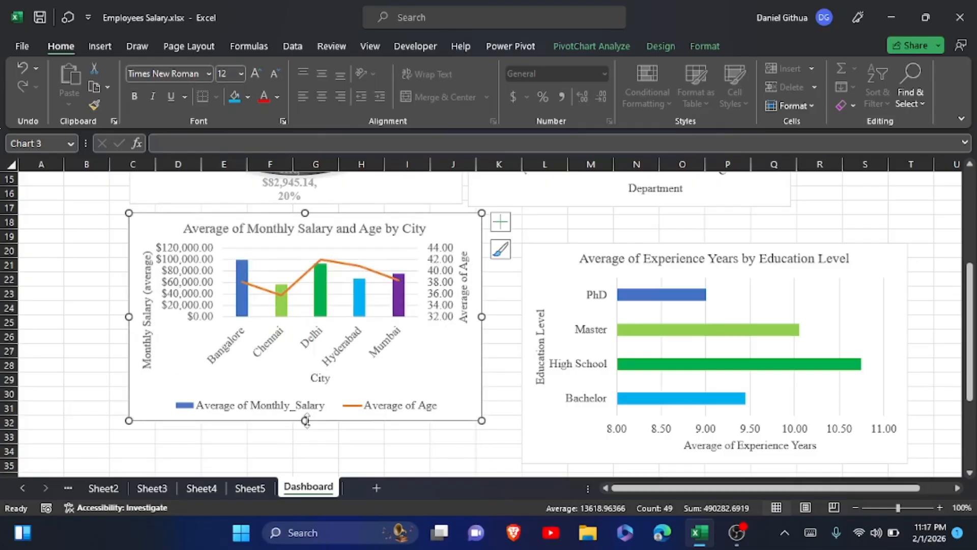
- Align and shorten the education-level chart beside the narrowed city chart
drag(562, 252, 548, 240)
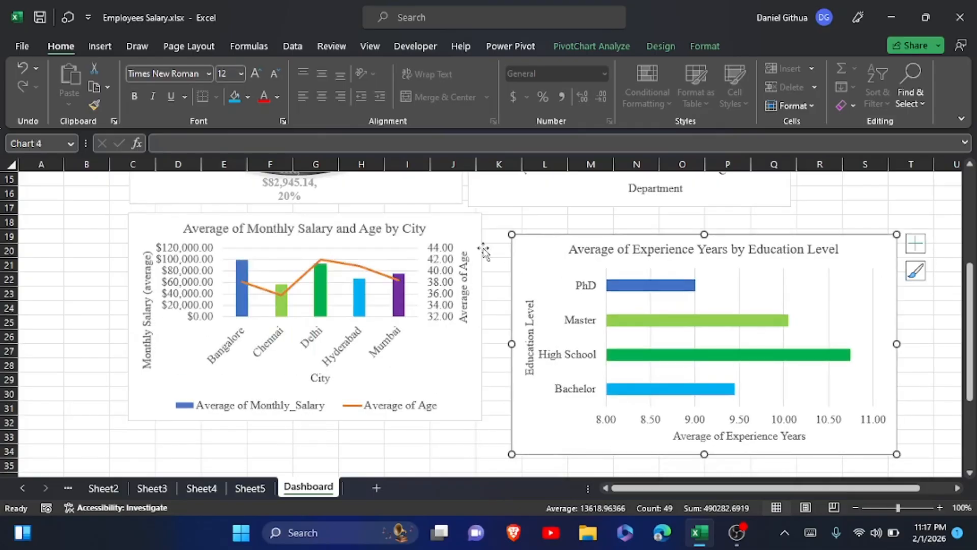
click(477, 305)
mouse_move(481, 317)
mouse_down()
mouse_move(448, 308)
mouse_move(462, 314)
mouse_up()
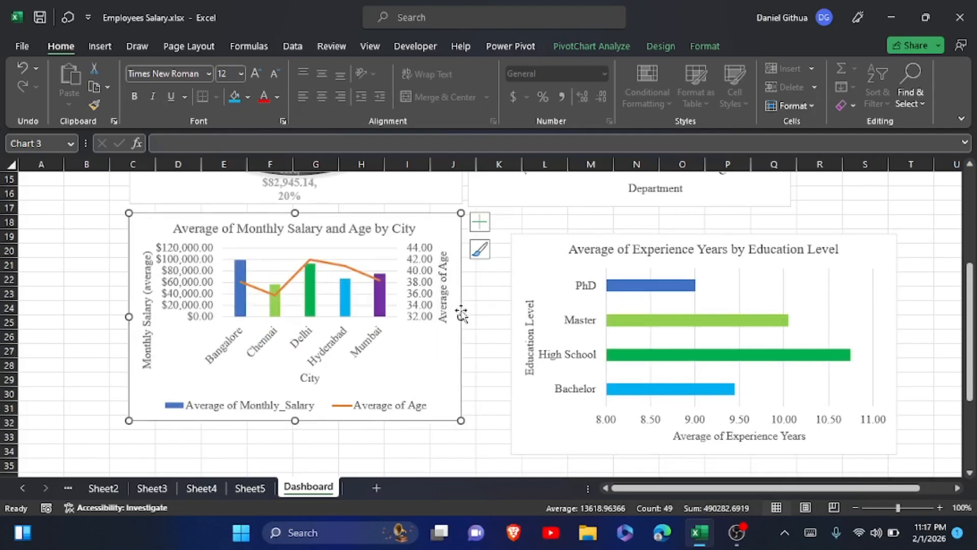
drag(526, 240, 485, 220)
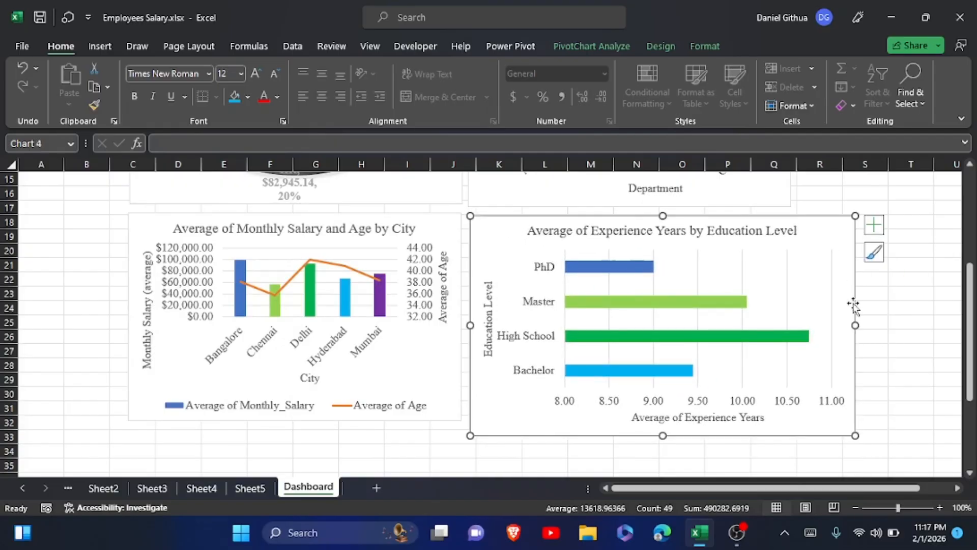
drag(853, 323, 791, 331)
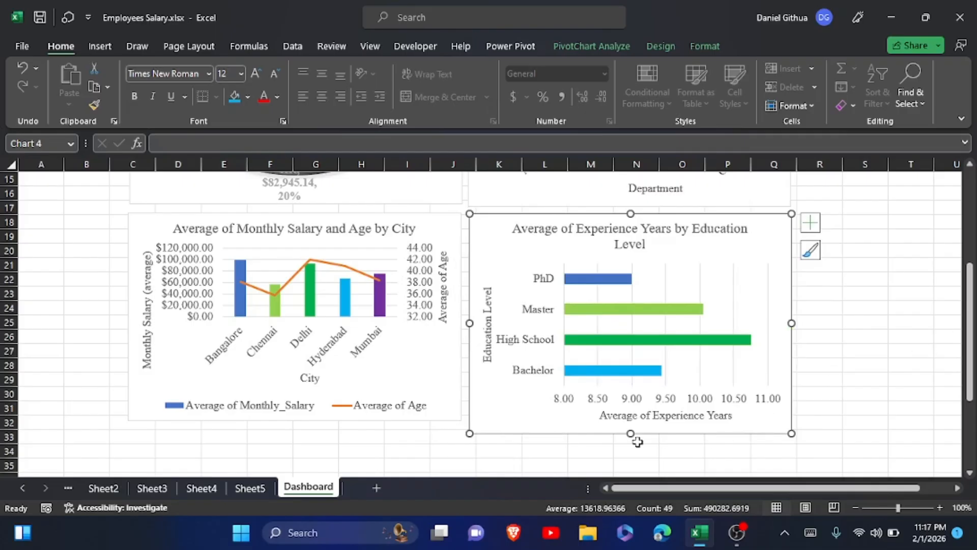
drag(631, 434, 630, 421)
drag(965, 347, 967, 387)
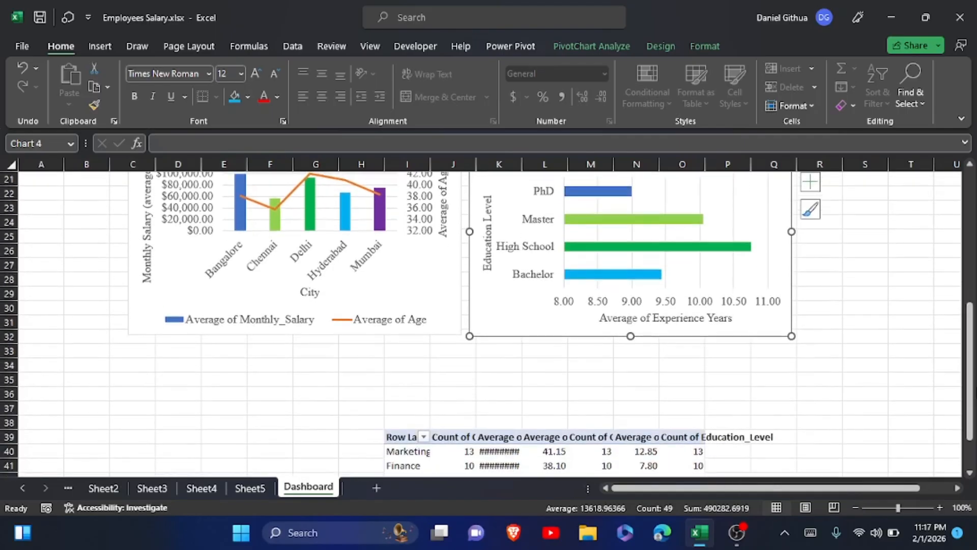
- Delete four empty rows starting at row 33 between the charts and the pivot table
click(22, 350)
click(4, 350)
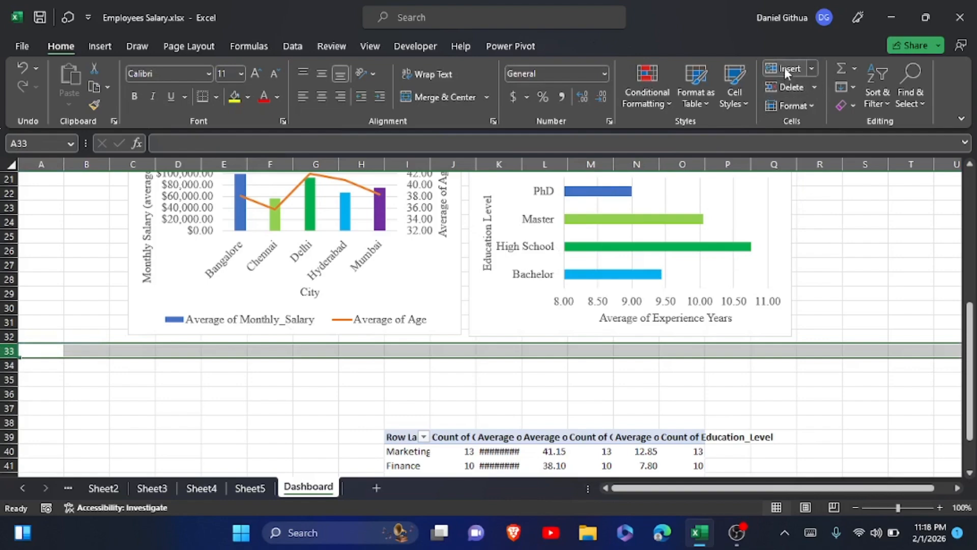
click(782, 87)
click(781, 88)
click(782, 88)
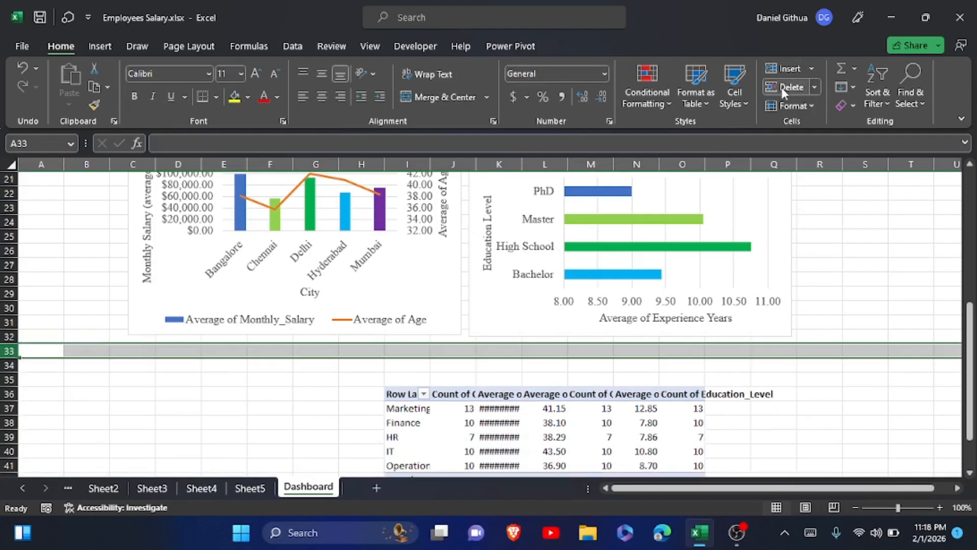
click(781, 87)
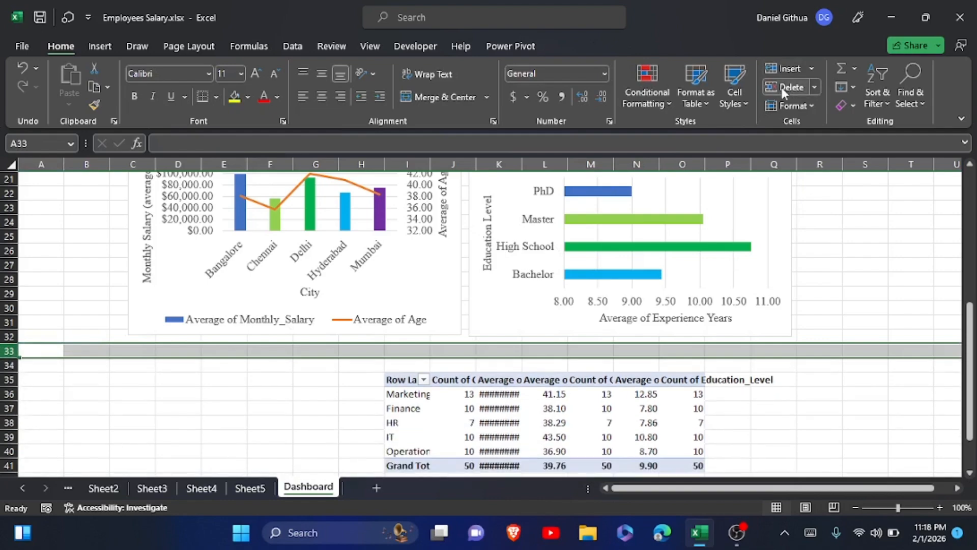
click(781, 88)
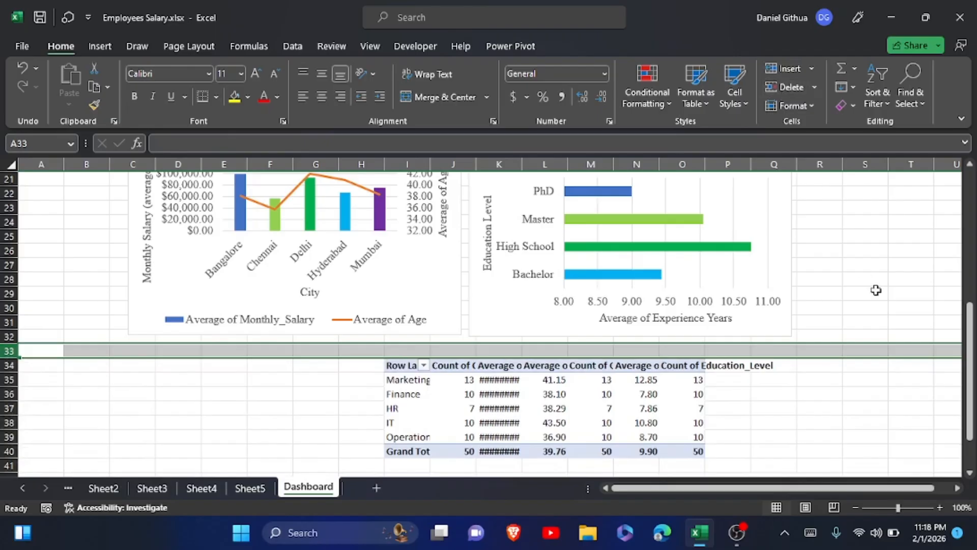
- Move the pivot table from I34:O40 to start at cell G33
click(310, 405)
drag(401, 365, 694, 458)
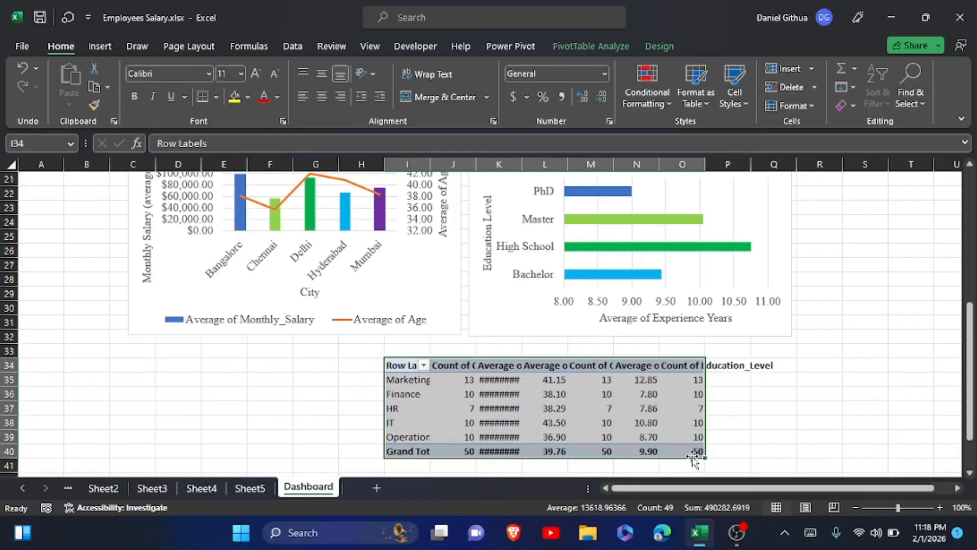
key(ctrl+c)
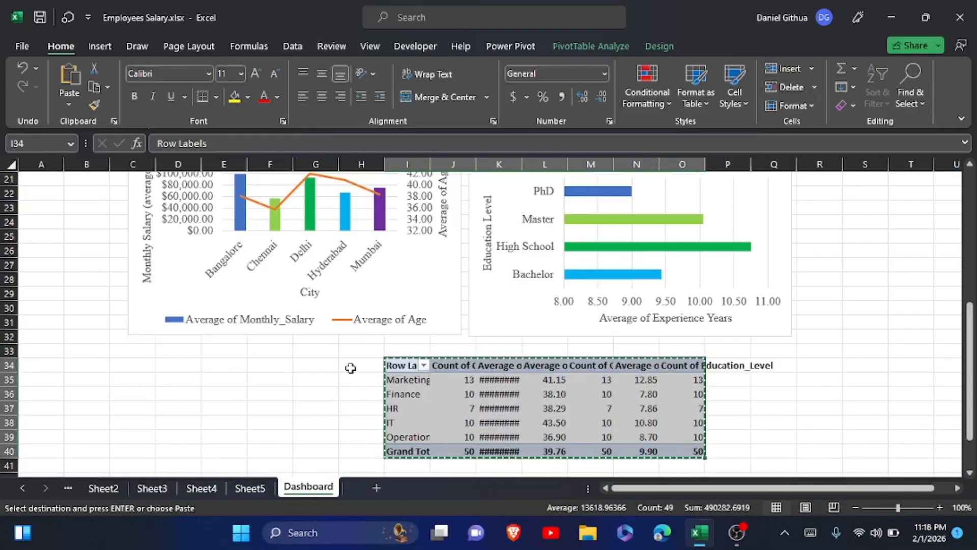
click(309, 370)
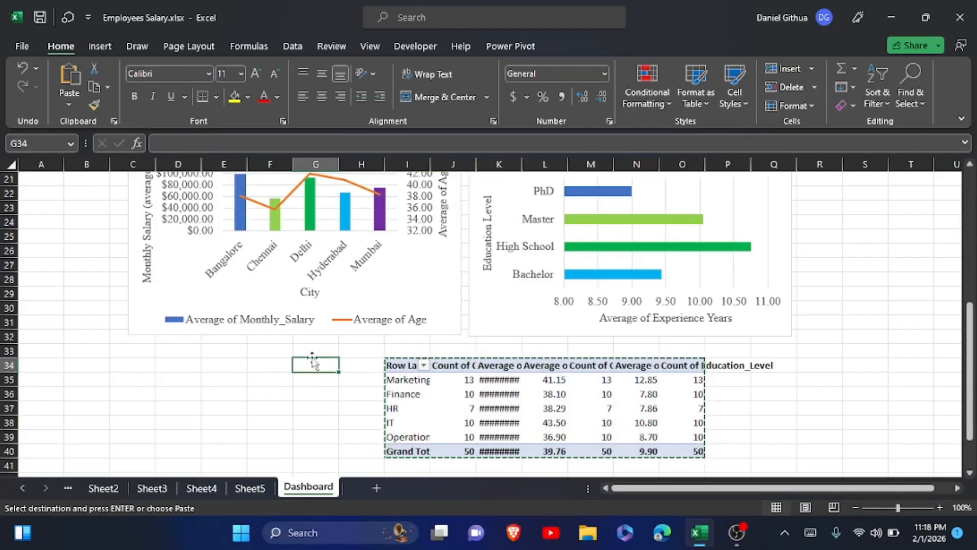
click(313, 351)
key(Return)
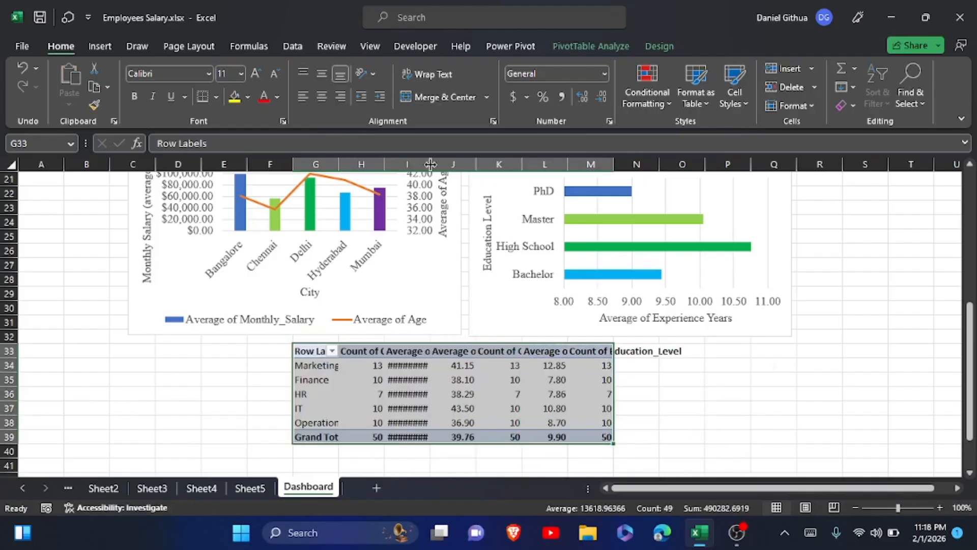
- Widen columns H and I to reveal the Count of City header and salary values
drag(431, 164, 450, 164)
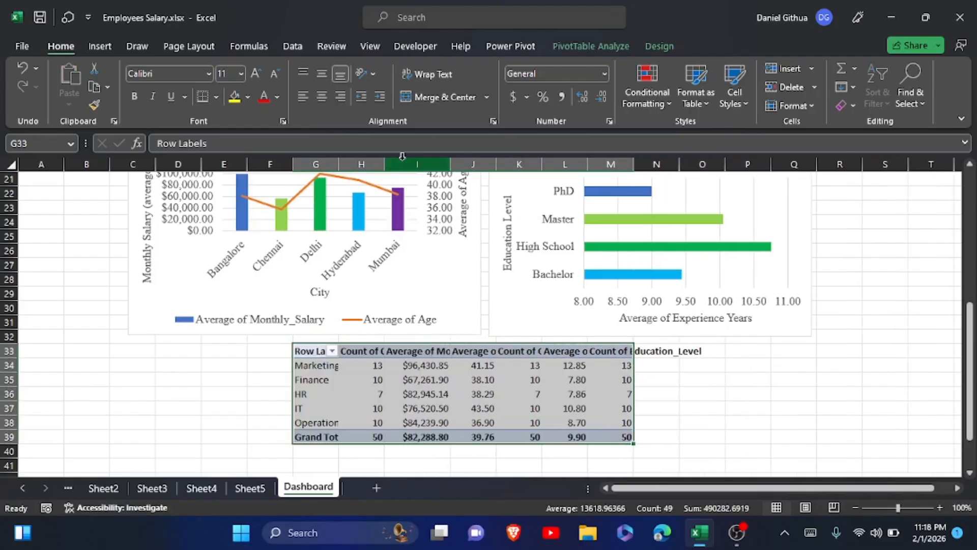
drag(381, 161, 402, 164)
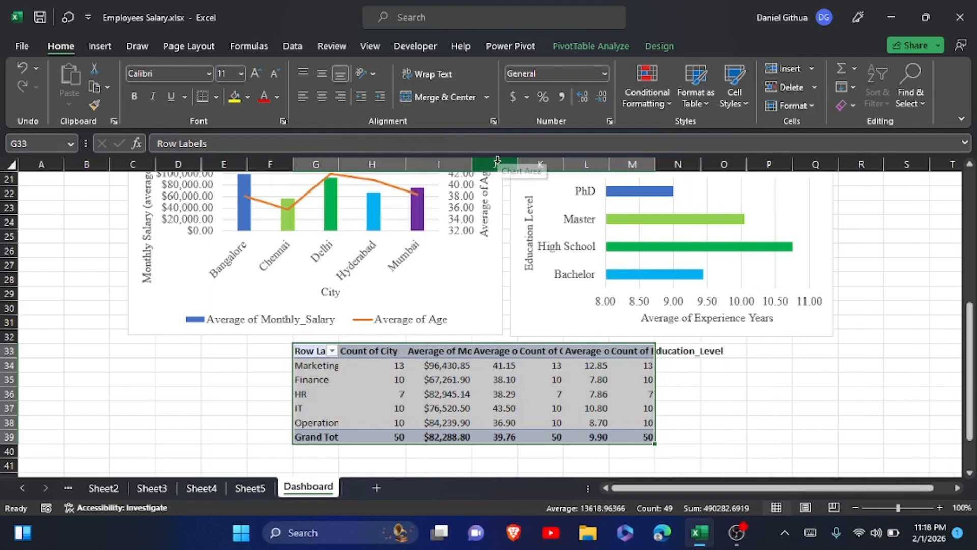
drag(473, 163, 546, 166)
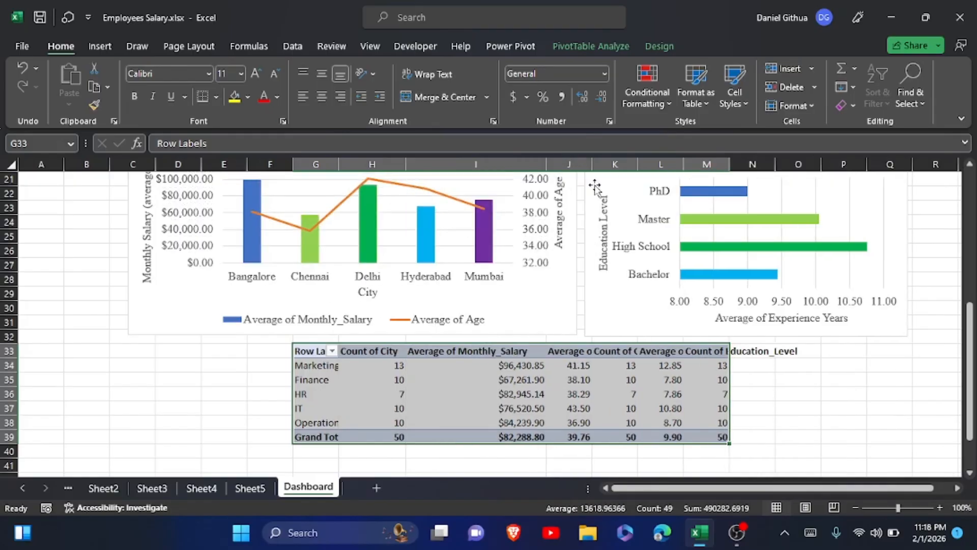
drag(546, 165, 767, 164)
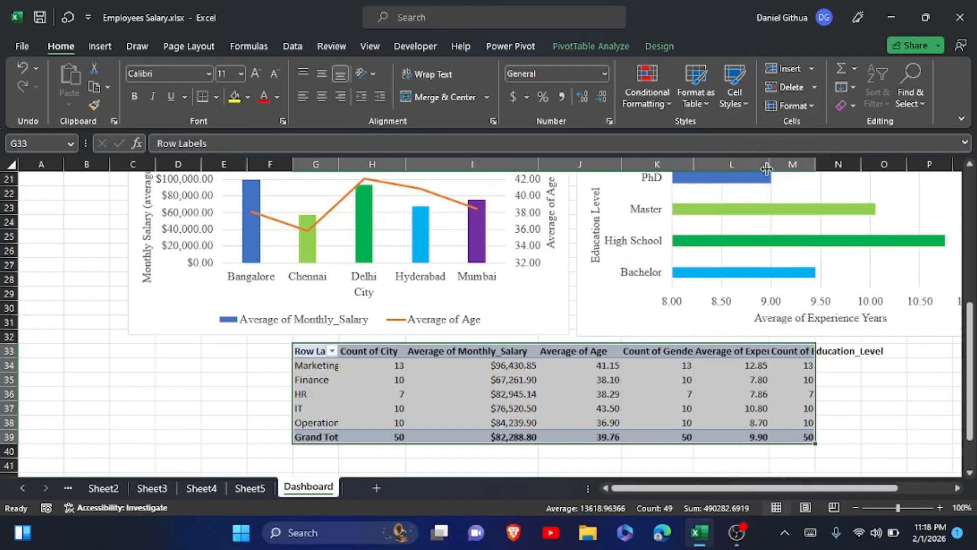
mouse_move(970, 356)
mouse_down()
mouse_move(959, 224)
mouse_move(960, 355)
mouse_up()
- Undo all column width changes, restoring original widths, and pick up the pivot table for moving
click(22, 68)
click(22, 68)
click(21, 67)
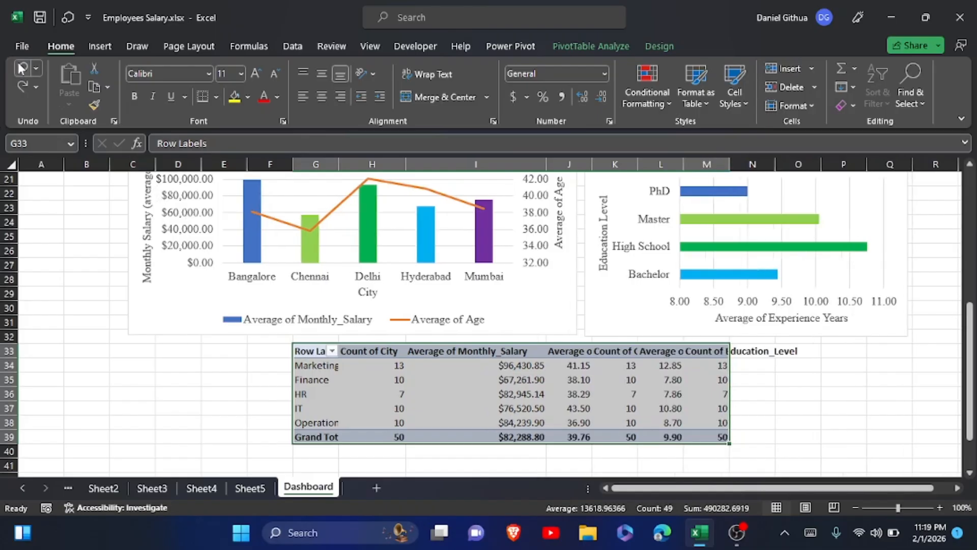
click(21, 68)
click(21, 68)
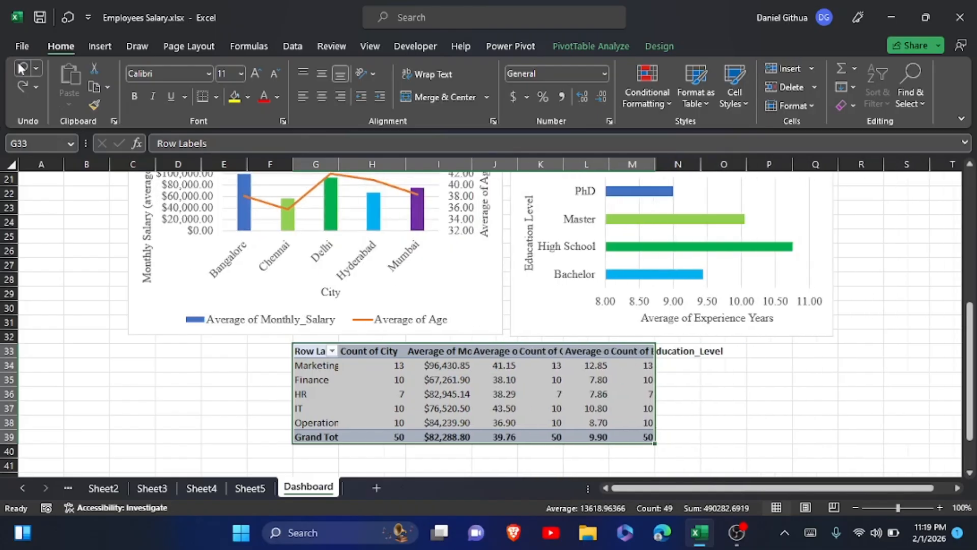
click(21, 68)
click(21, 68)
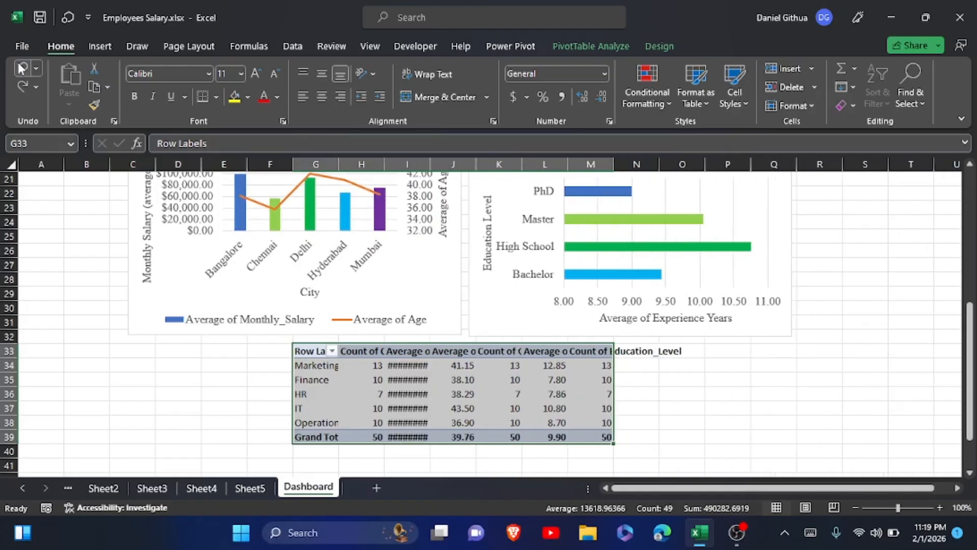
key(ctrl+c)
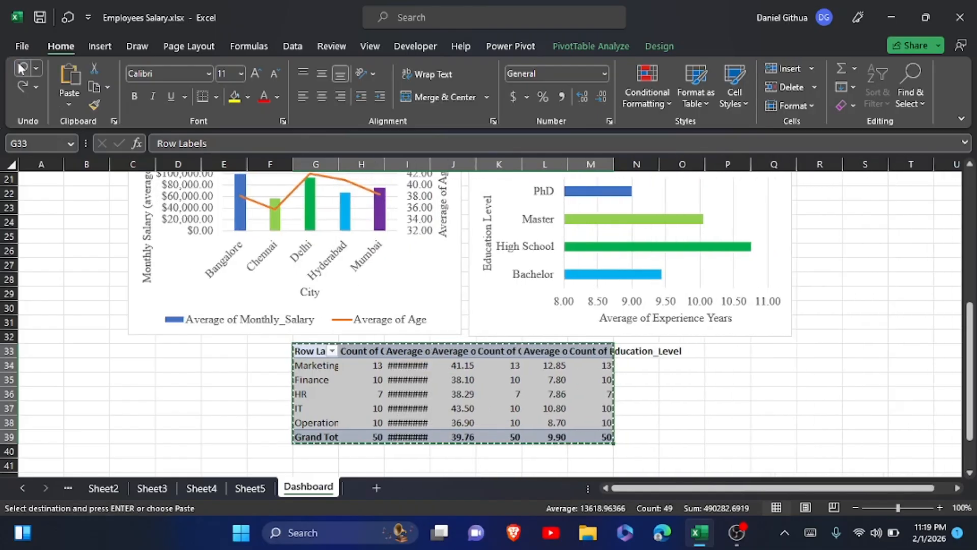
- Paste the pivot table into Sheet5 at B2:H8
click(249, 488)
key(Return)
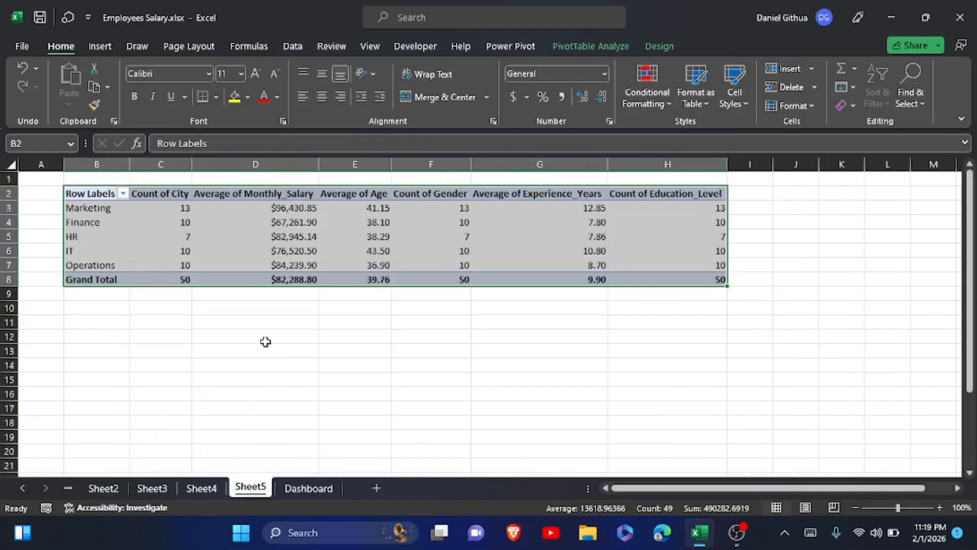
click(294, 365)
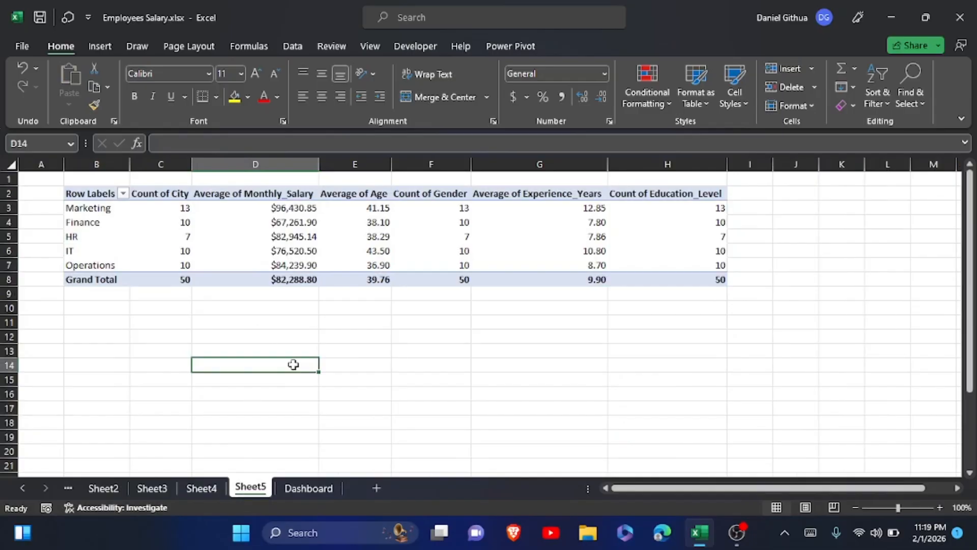
- Copy the B2:E8 block of the pivot table and return to the Dashboard sheet
click(93, 196)
drag(93, 197, 340, 280)
key(ctrl+c)
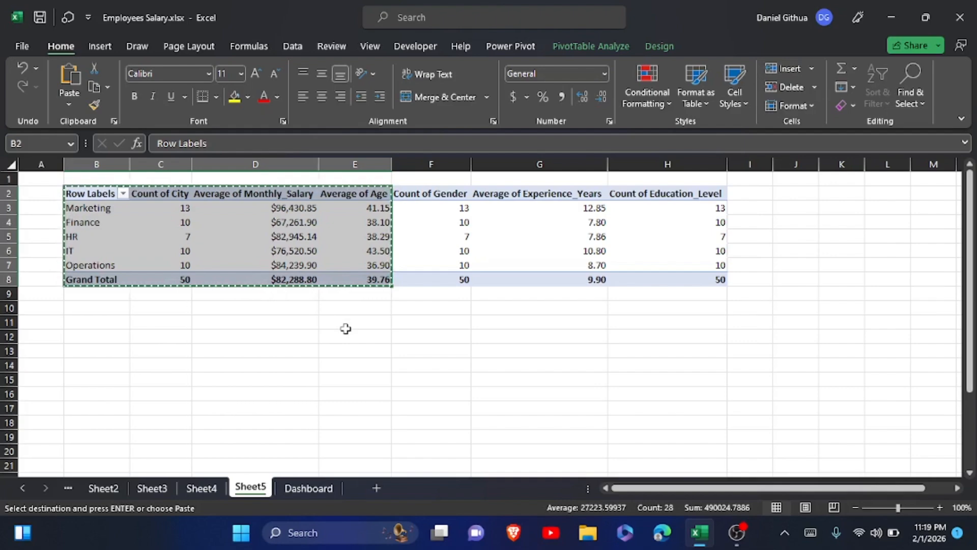
click(325, 421)
click(304, 488)
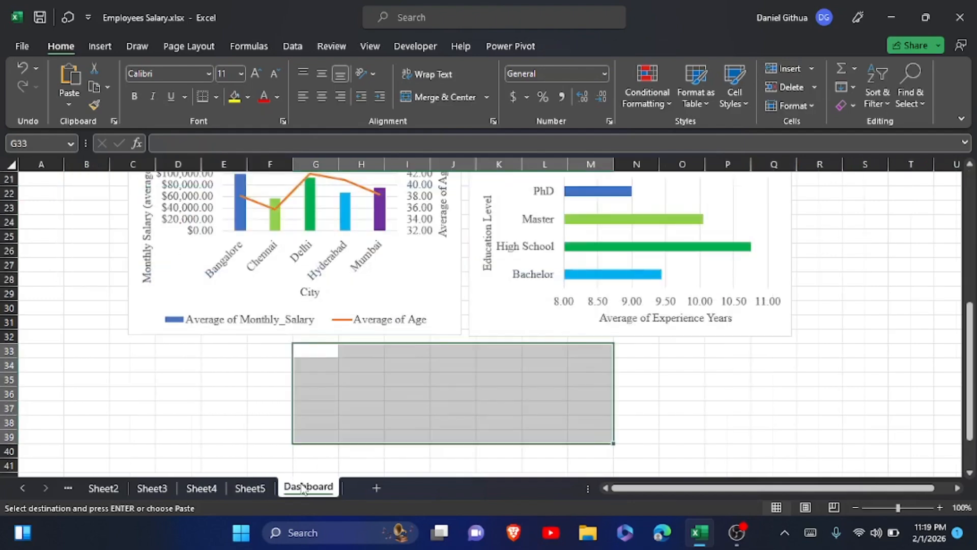
click(661, 423)
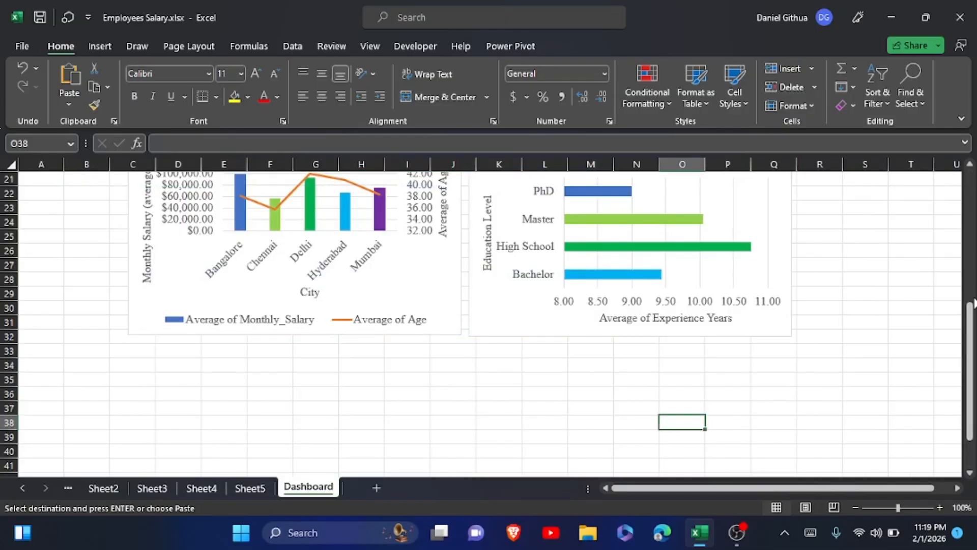
drag(974, 303, 973, 177)
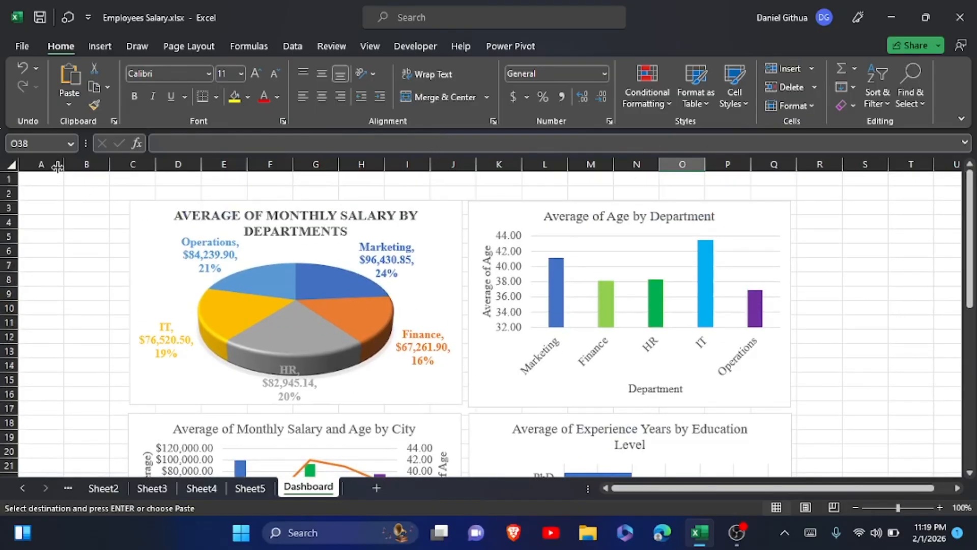
- Try inserting at row 2, undoing the unwanted inserted copied pivot cells twice
click(73, 193)
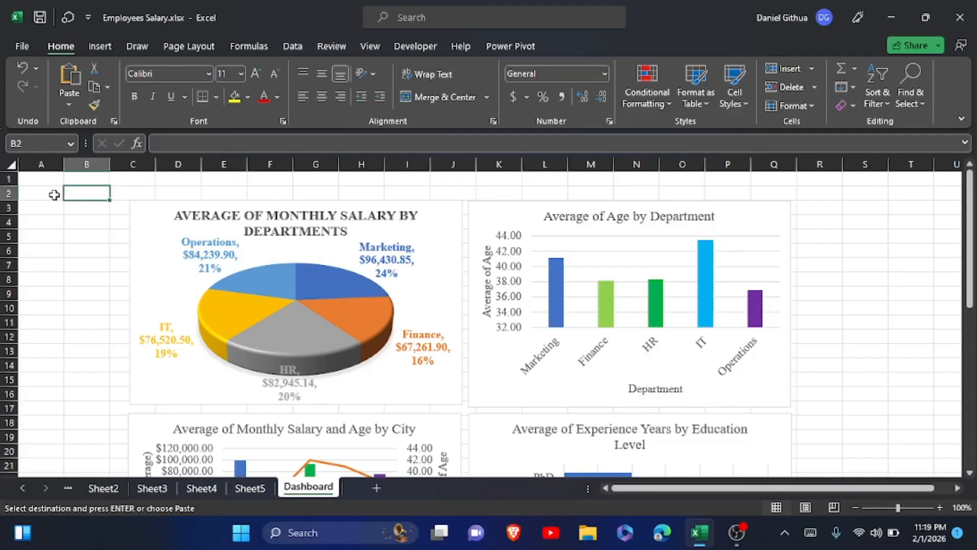
click(8, 193)
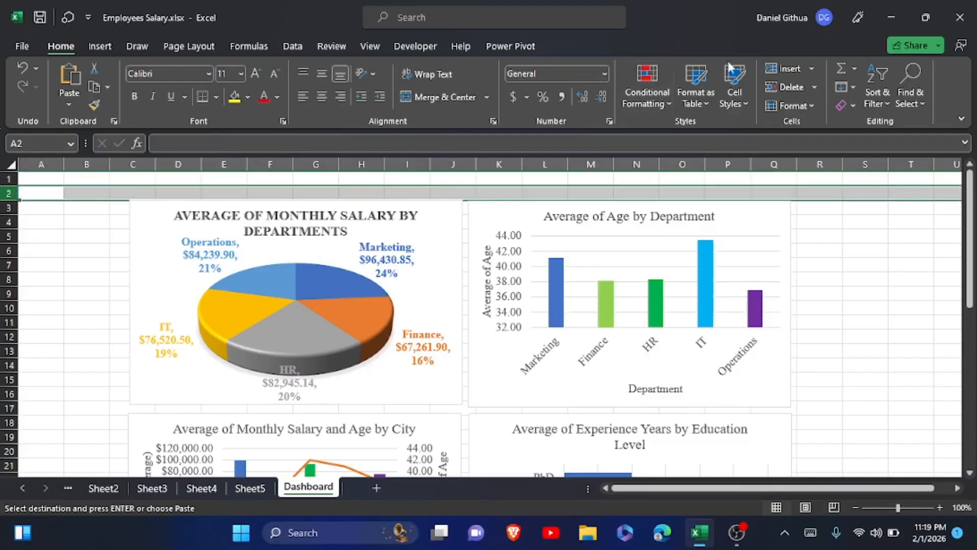
click(789, 68)
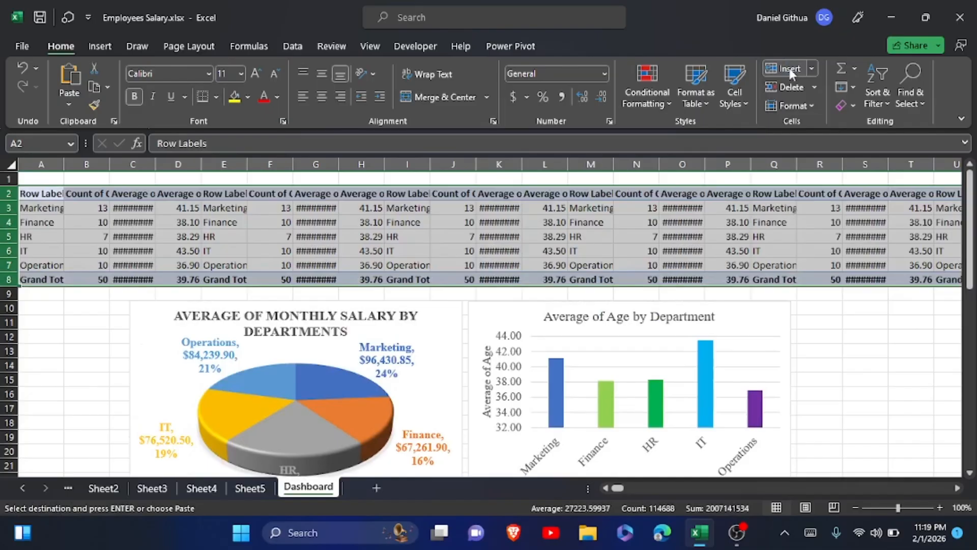
click(23, 79)
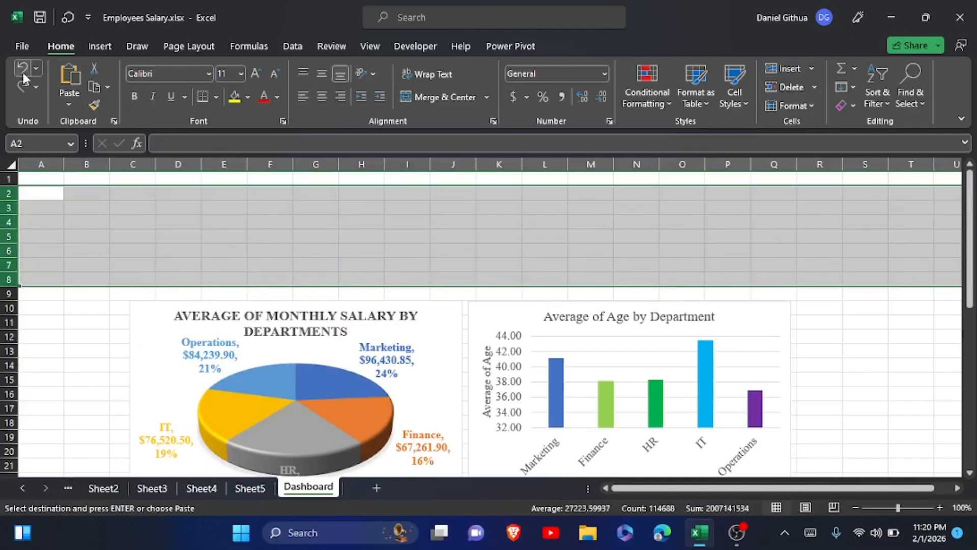
click(104, 222)
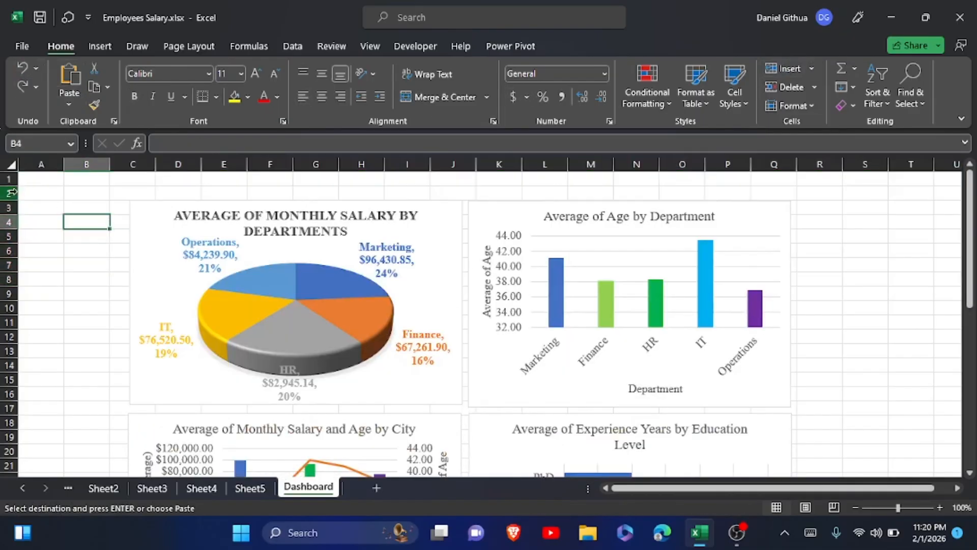
click(9, 192)
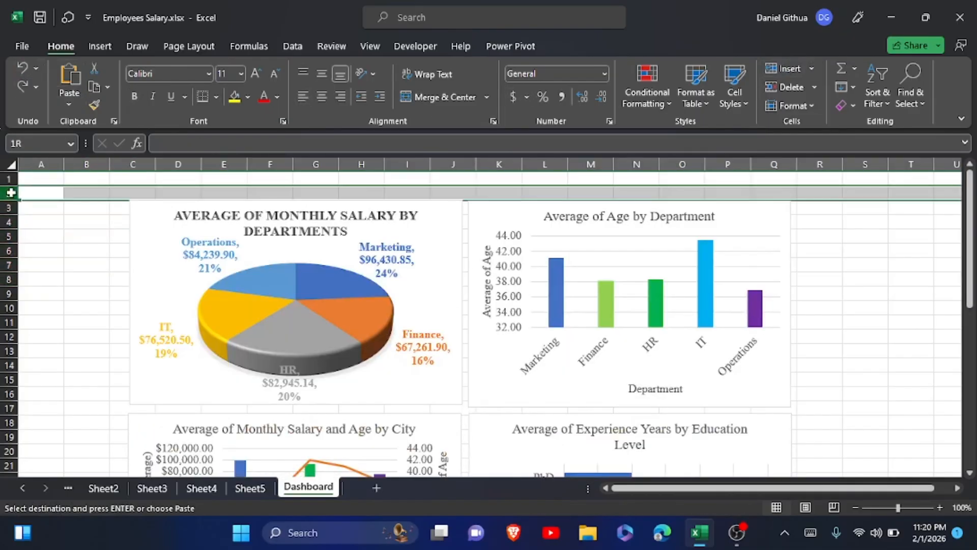
click(788, 71)
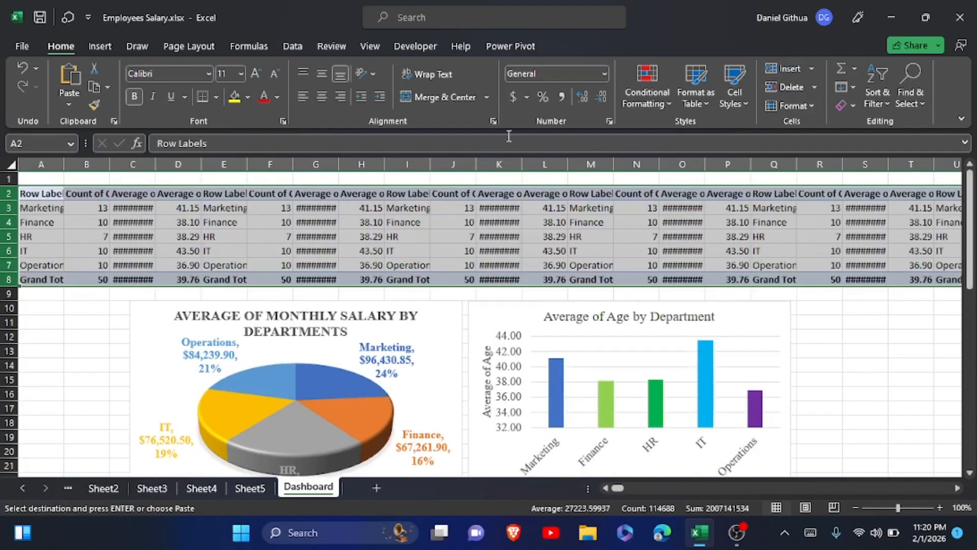
key(ctrl+z)
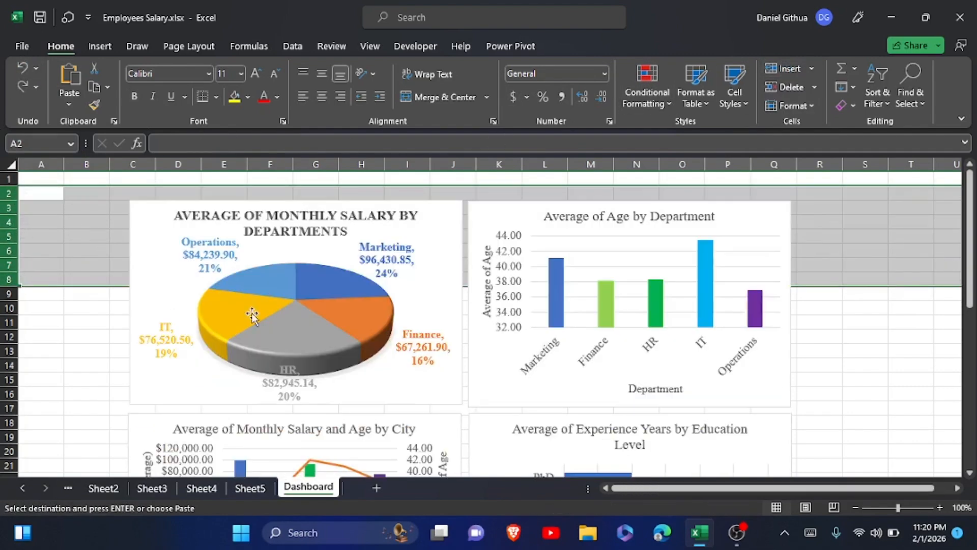
- Cancel copy mode on Sheet5 and insert a blank row 2 above the Dashboard charts
click(250, 487)
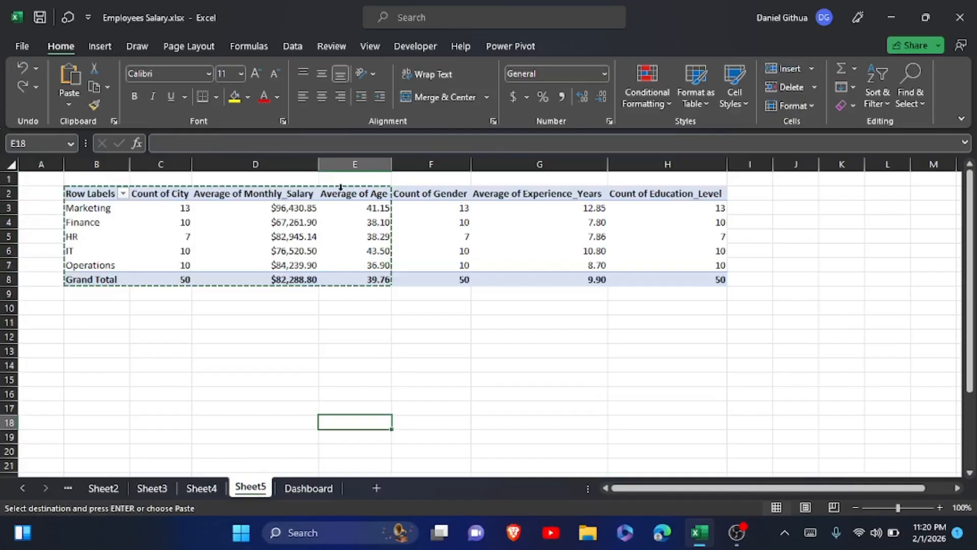
click(411, 360)
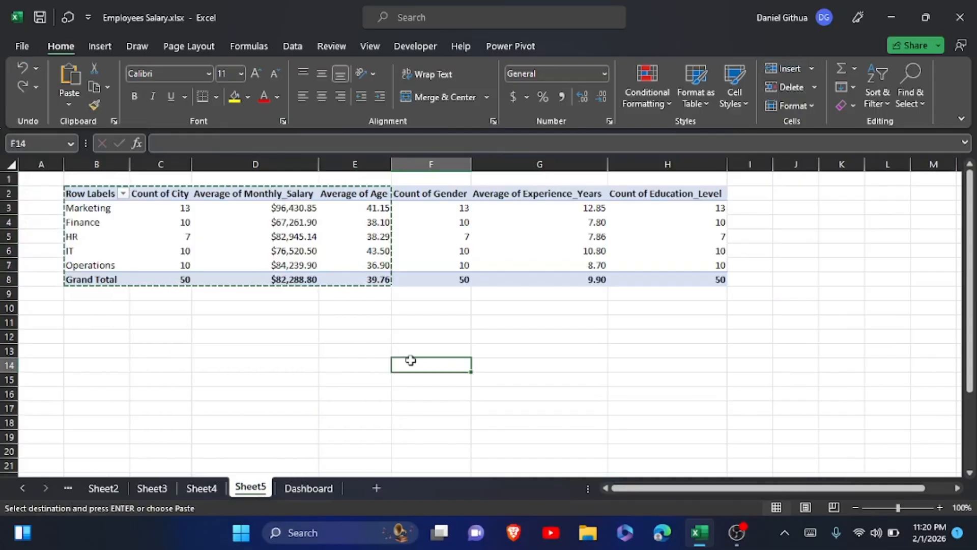
click(286, 490)
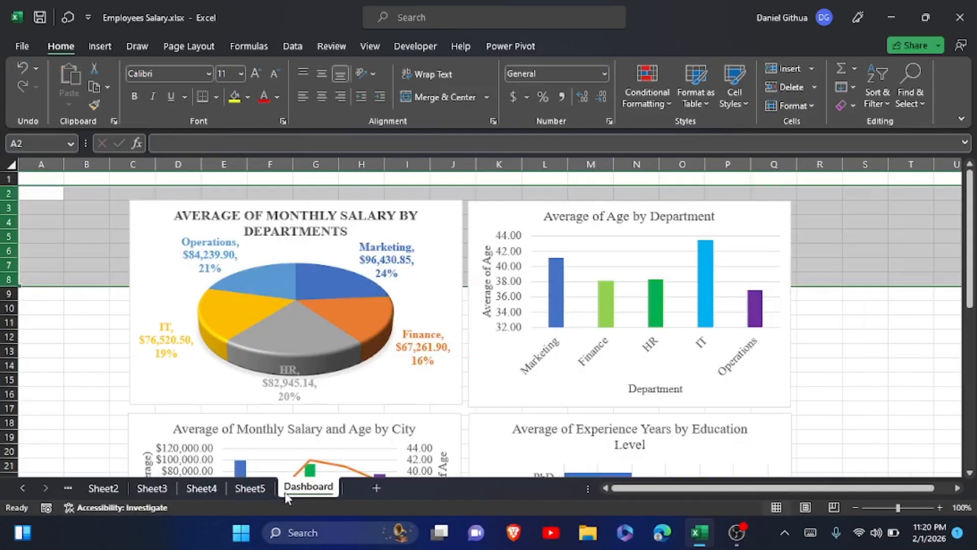
click(20, 194)
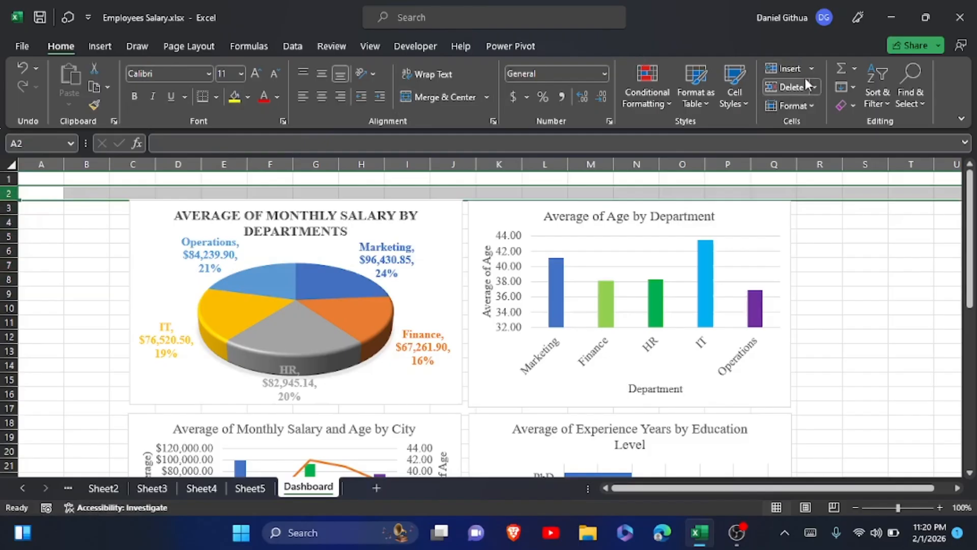
click(784, 68)
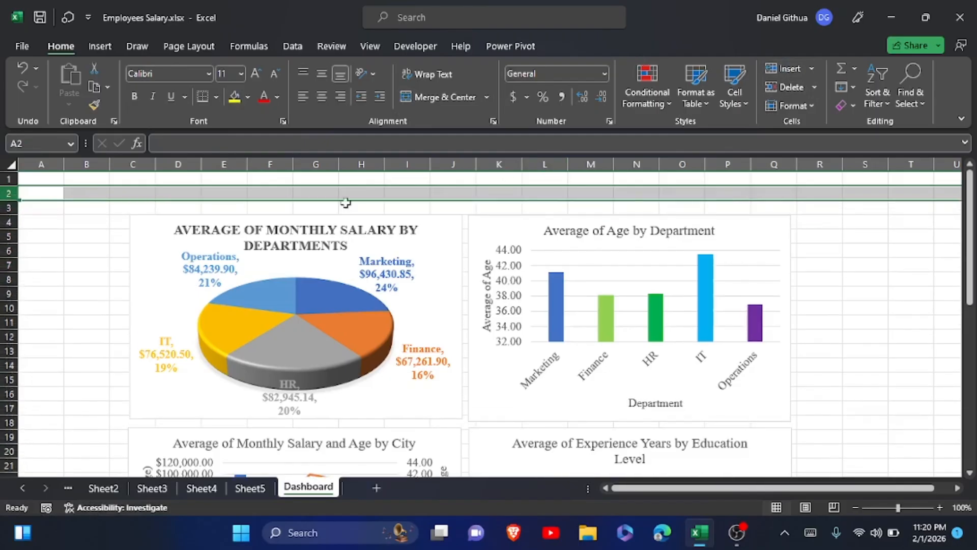
click(183, 194)
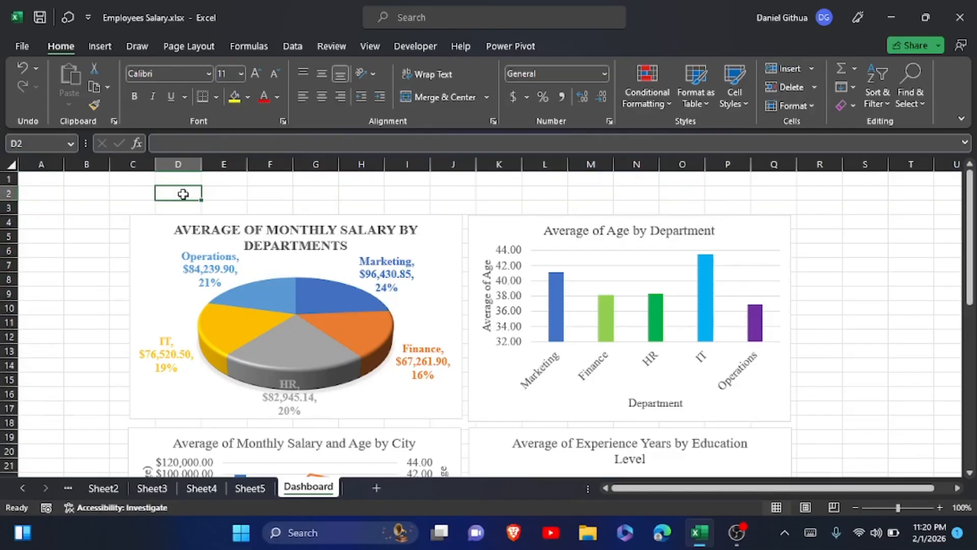
- Enter the title 'Employees Salary Dashboard' and merge and centre it across B2:R2
text(Employees Salary Dashboard)
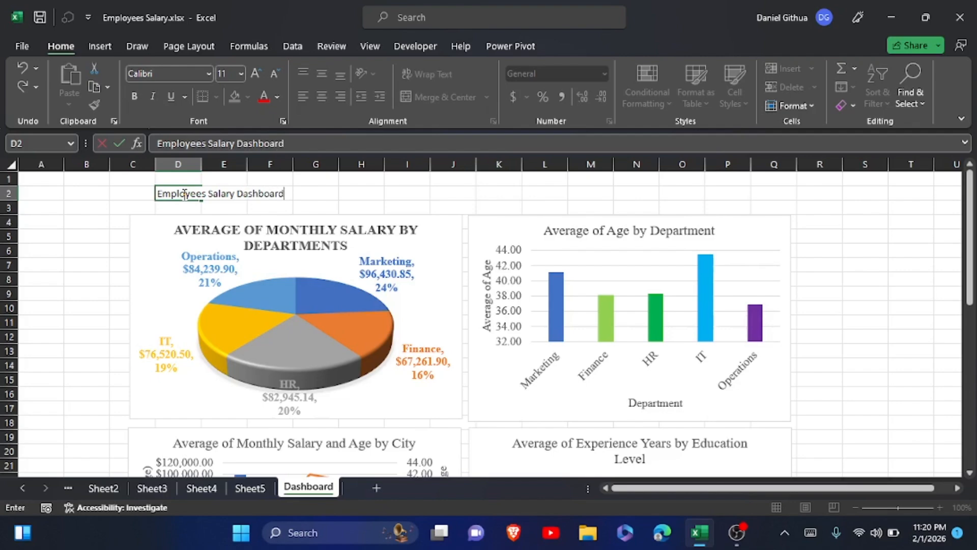
click(365, 197)
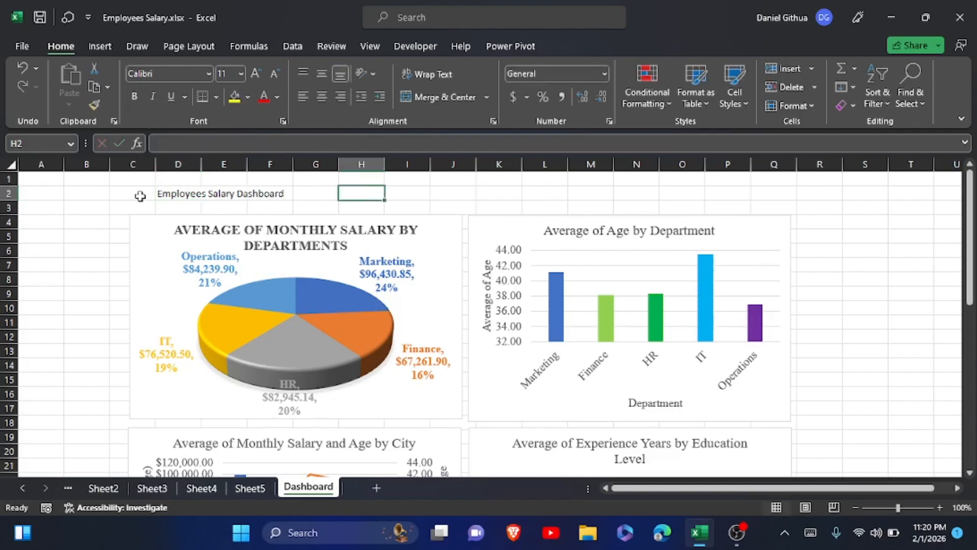
drag(76, 194, 830, 198)
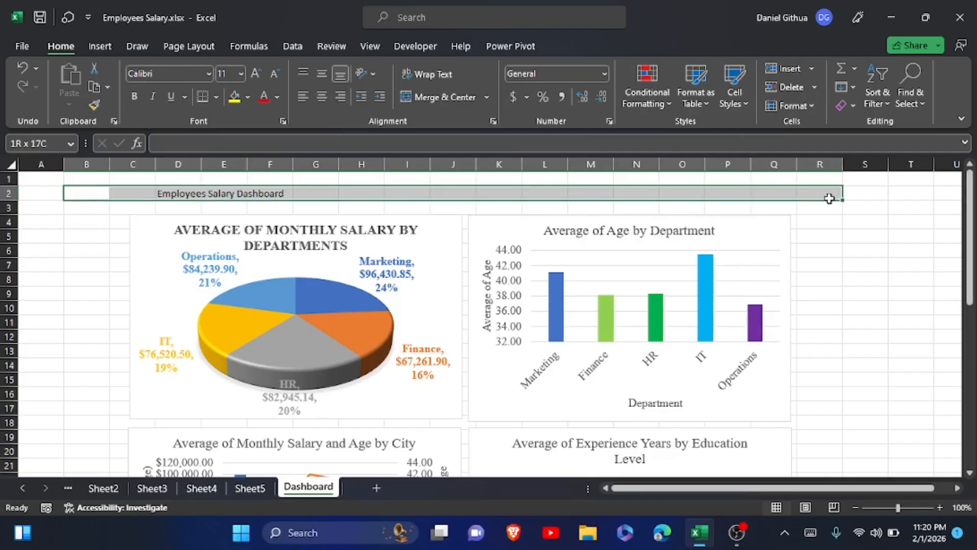
click(459, 97)
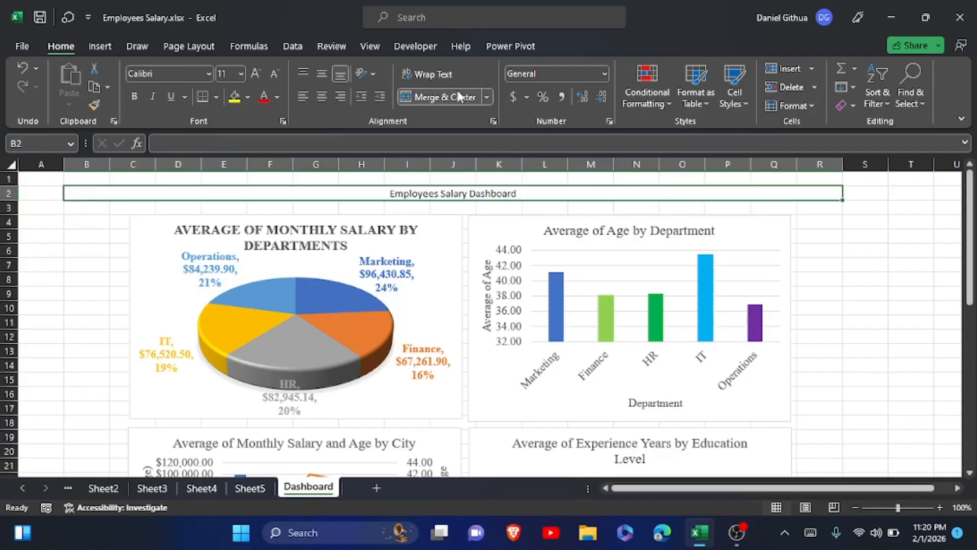
- Format the title as 18-point Times New Roman and select the dashboard area B2:R38
click(257, 74)
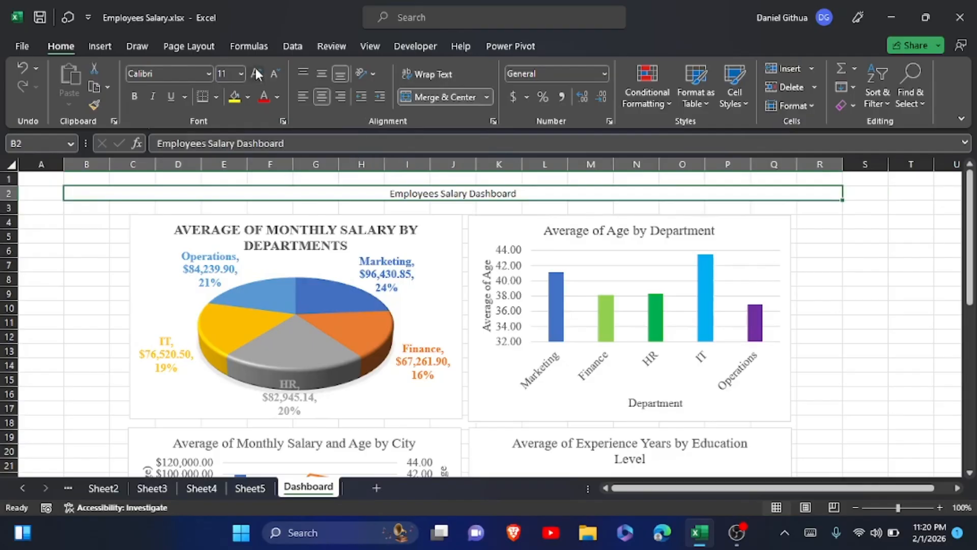
click(257, 74)
click(257, 74)
click(257, 74)
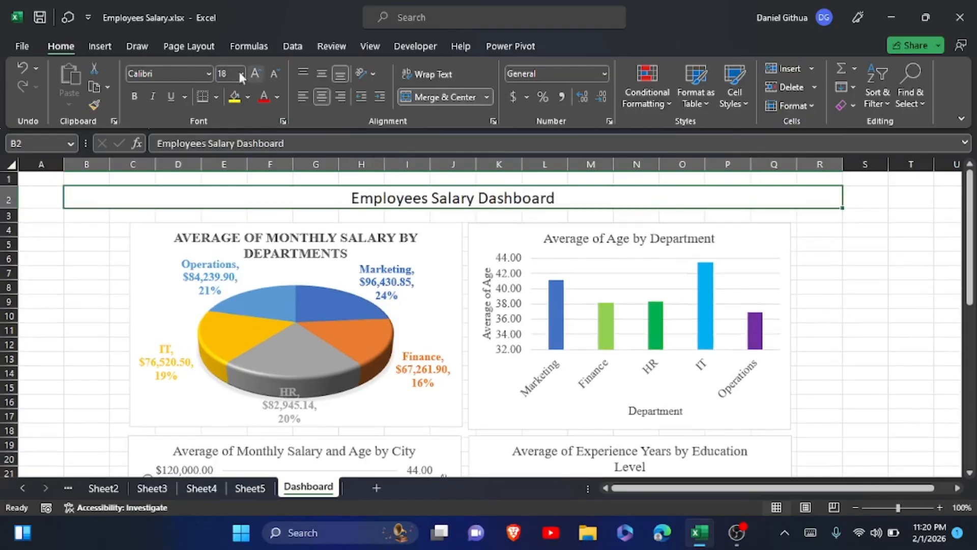
click(208, 73)
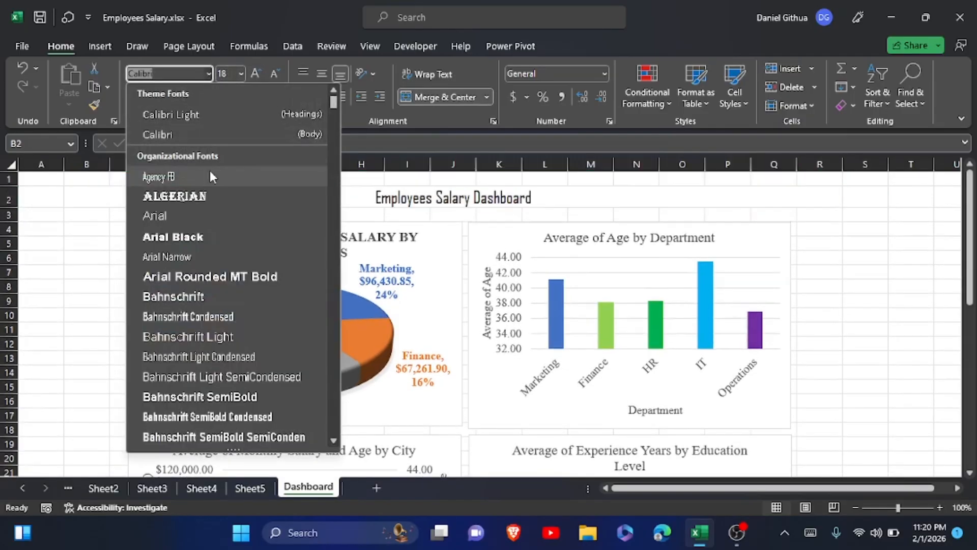
text(Times New Roman)
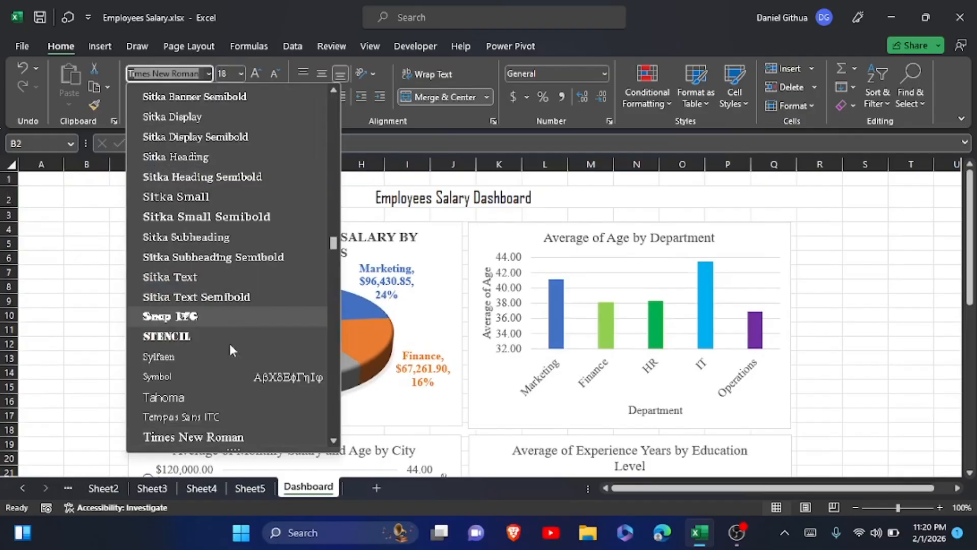
click(224, 436)
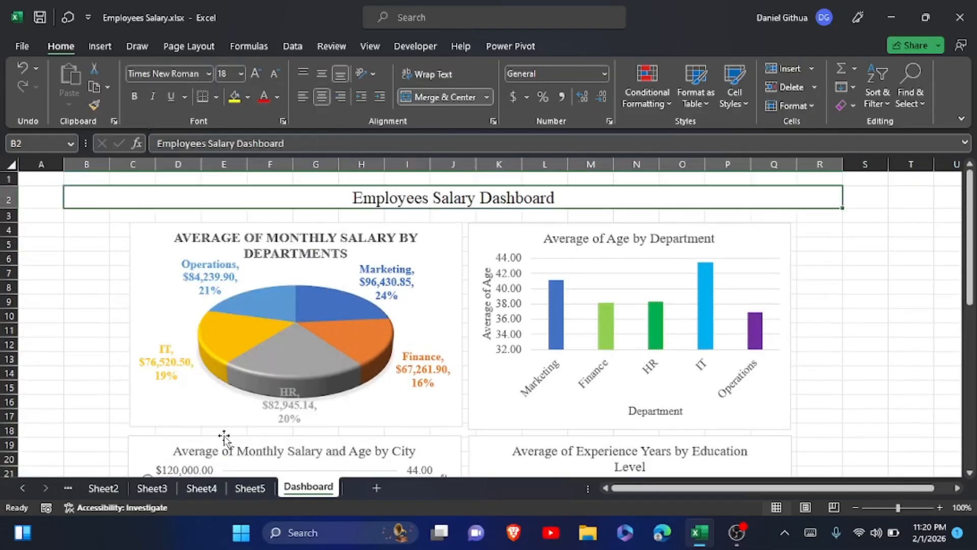
click(834, 245)
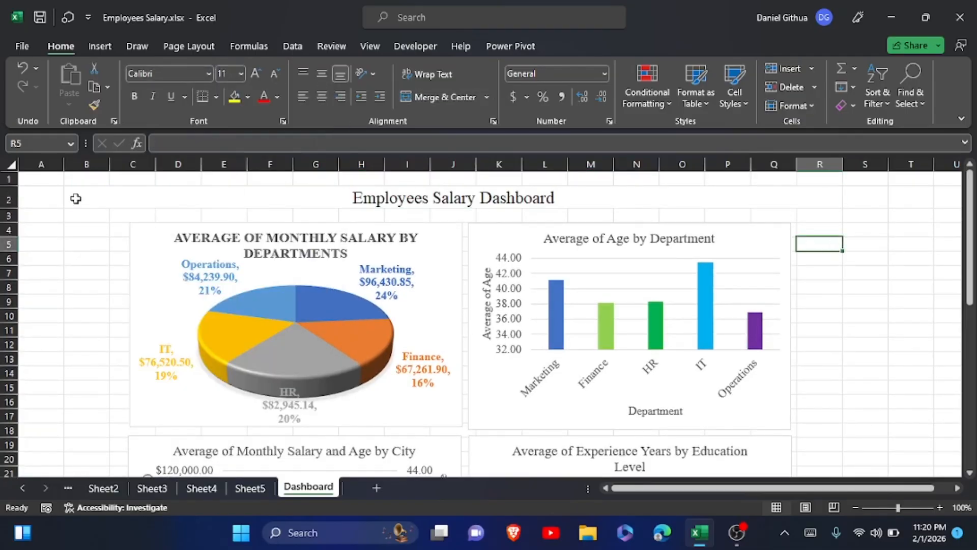
drag(72, 196, 420, 381)
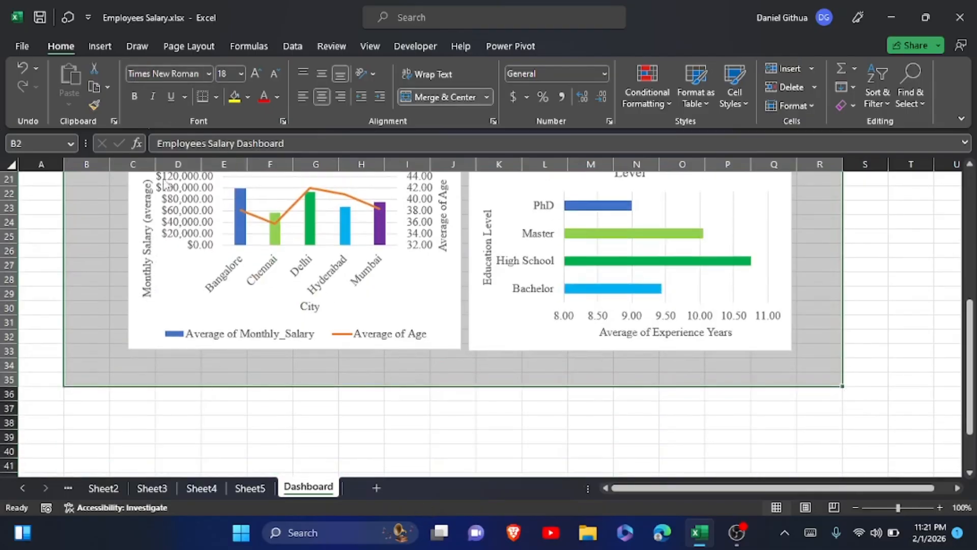
- Apply a thick outside border around the dashboard area B2:R38
click(217, 96)
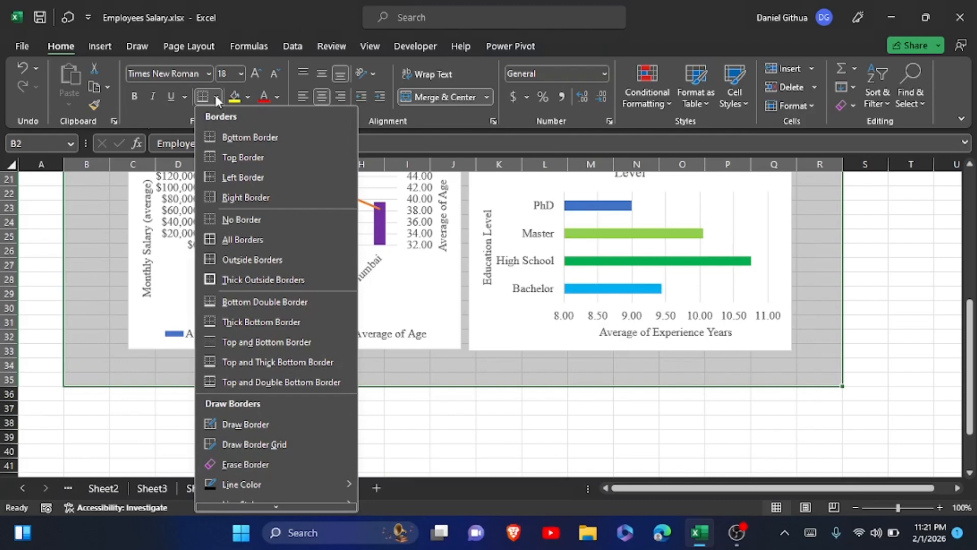
click(260, 279)
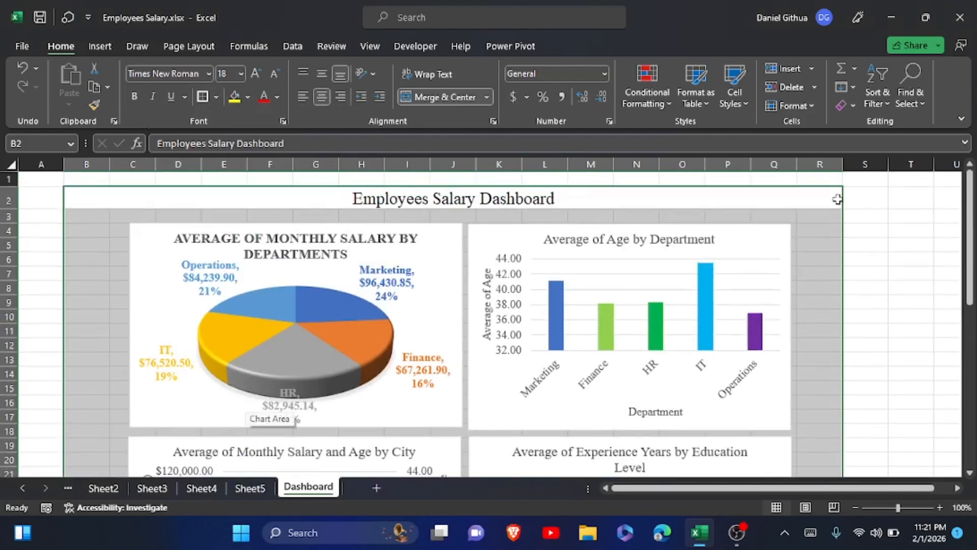
click(881, 219)
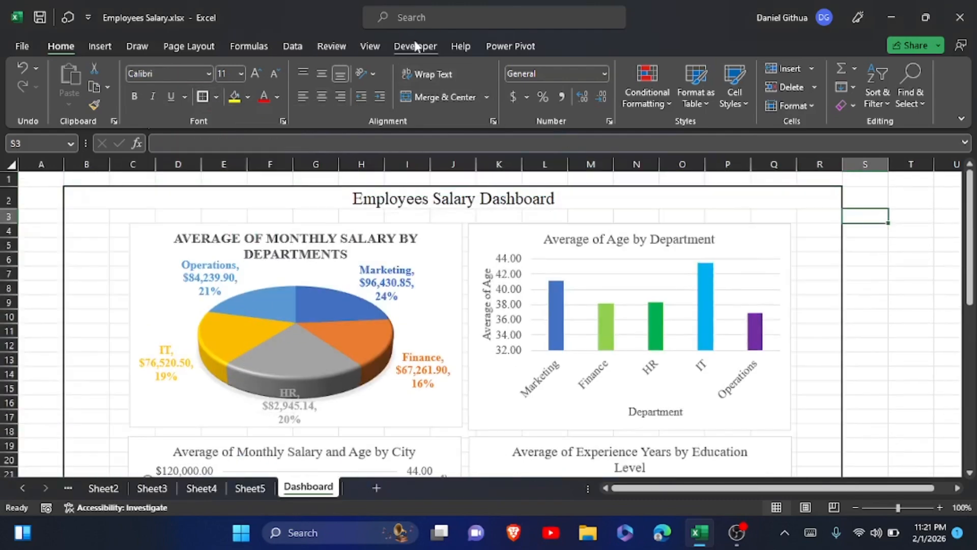
- Hide the gridlines on the Dashboard sheet and select the title cell B2
click(368, 46)
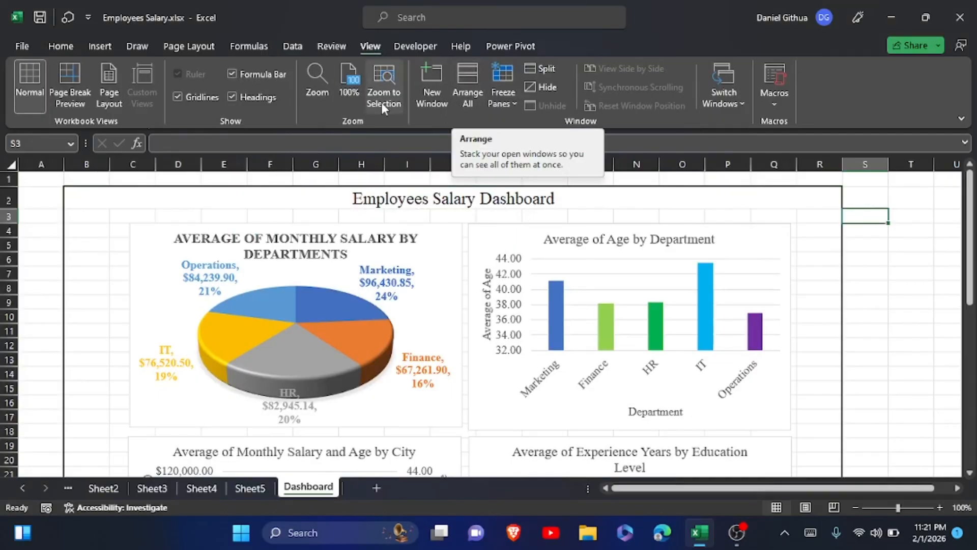
click(178, 96)
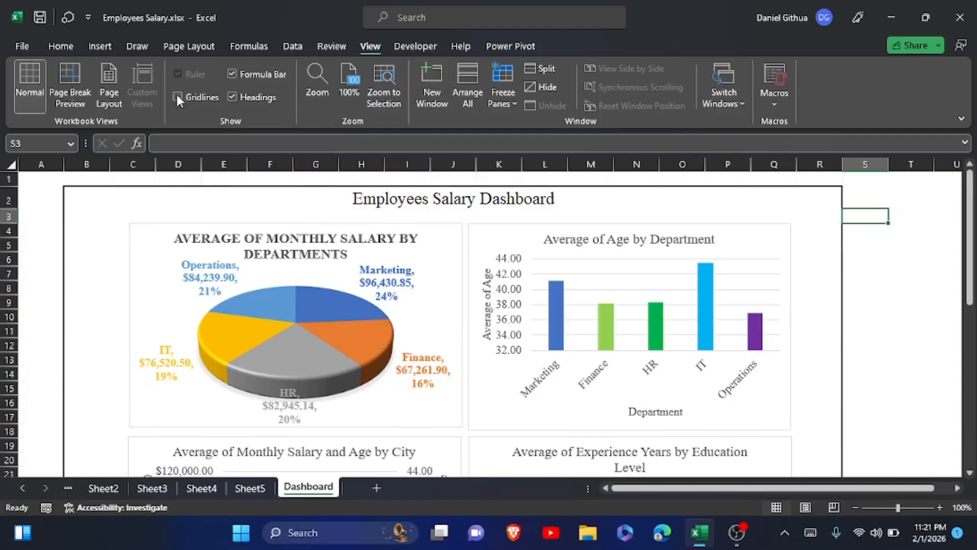
click(899, 254)
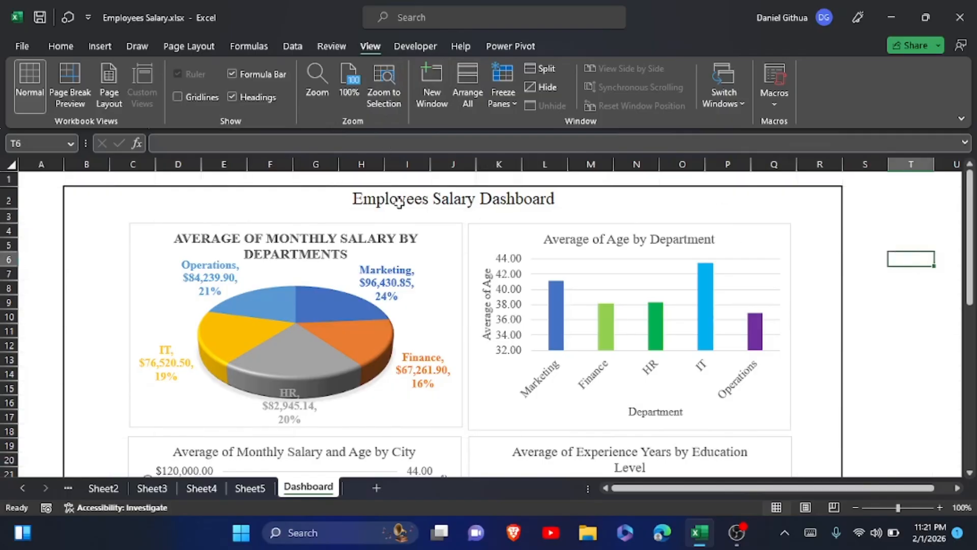
click(110, 191)
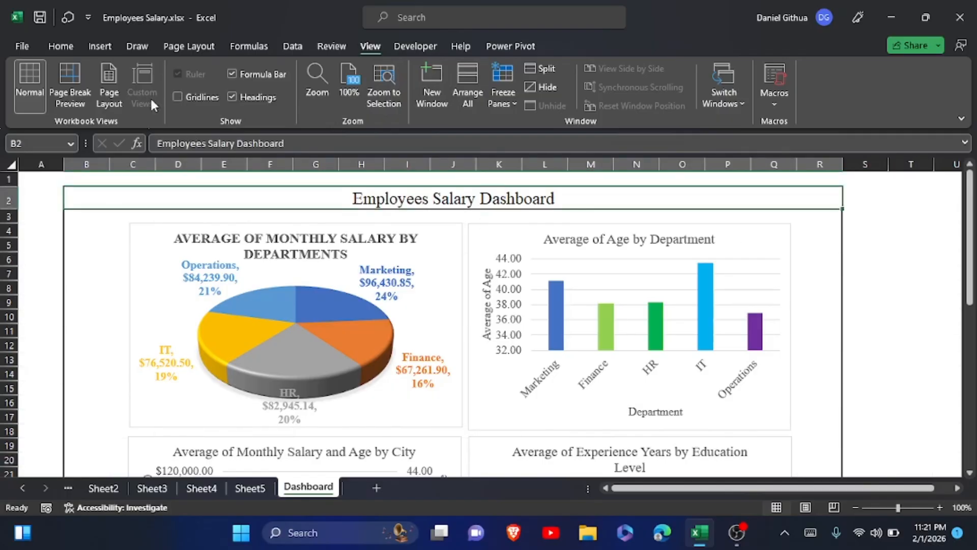
- Give the title cell B2 a bottom border and make it bold
click(50, 44)
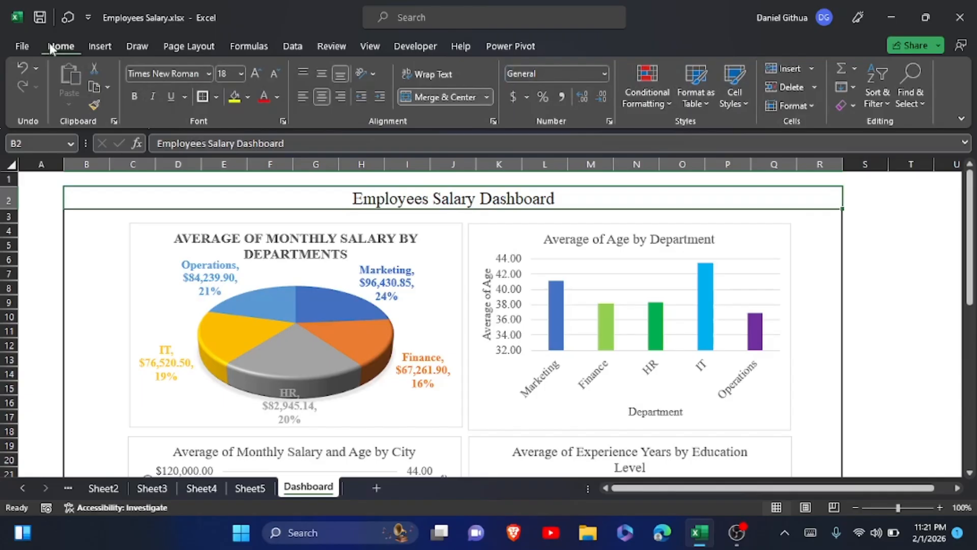
click(203, 97)
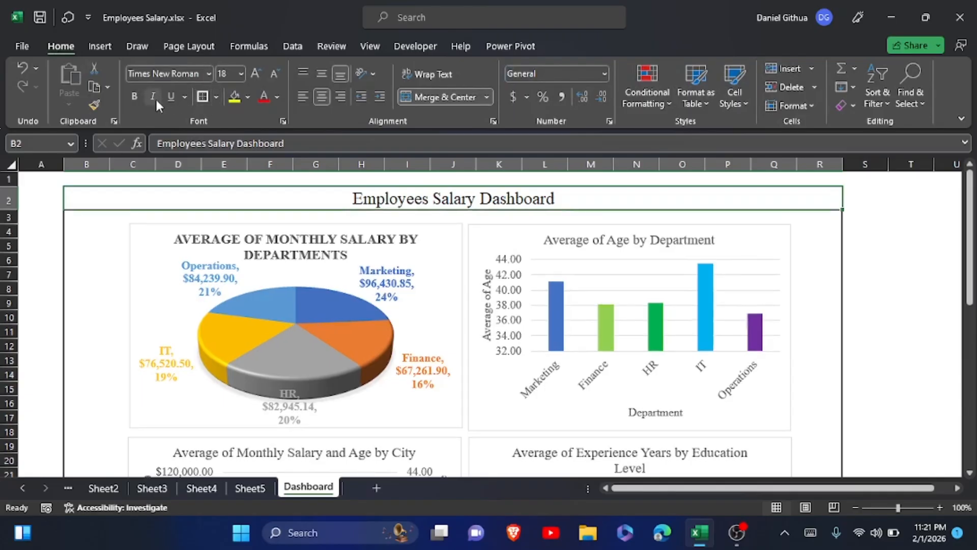
click(134, 96)
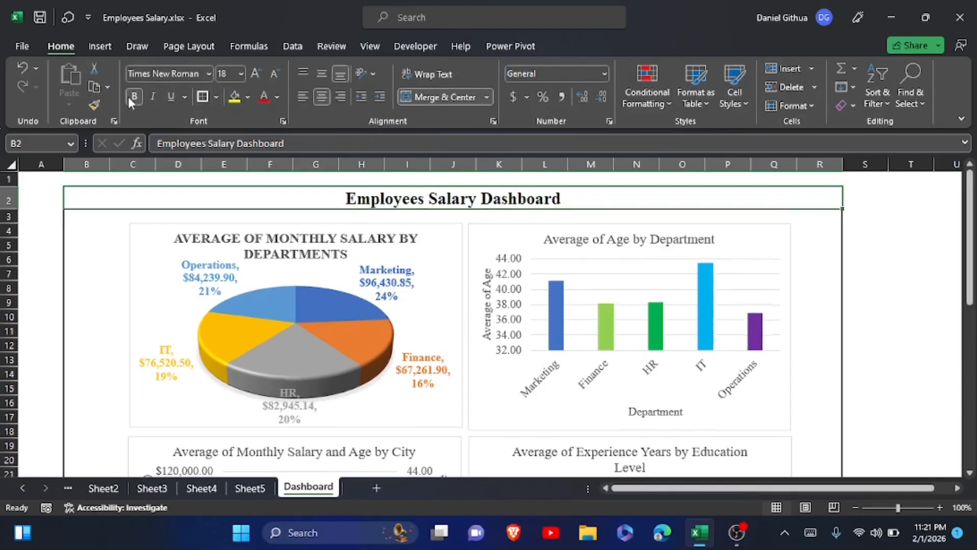
click(865, 217)
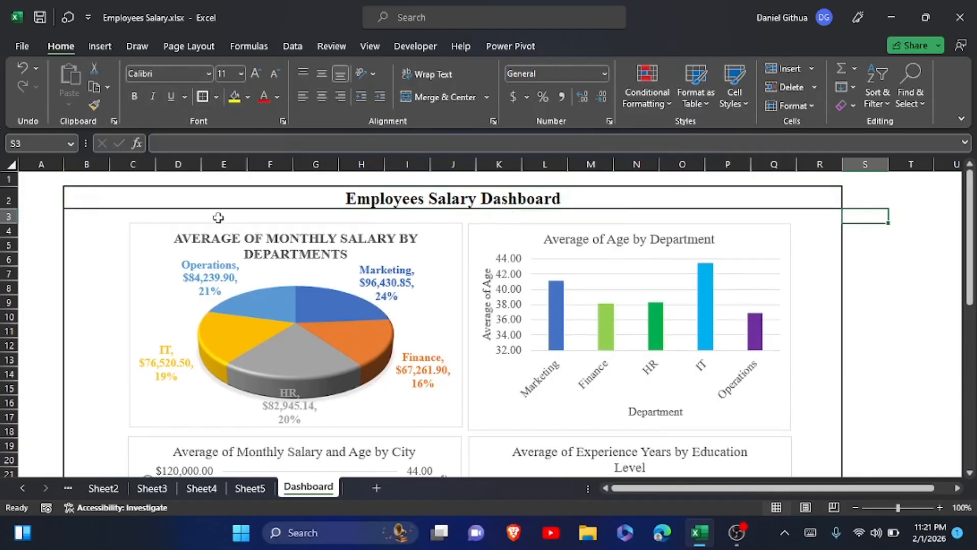
- Fill the whole dashboard range beneath the title with grey
mouse_move(103, 199)
mouse_down()
mouse_move(205, 488)
mouse_move(217, 356)
mouse_up()
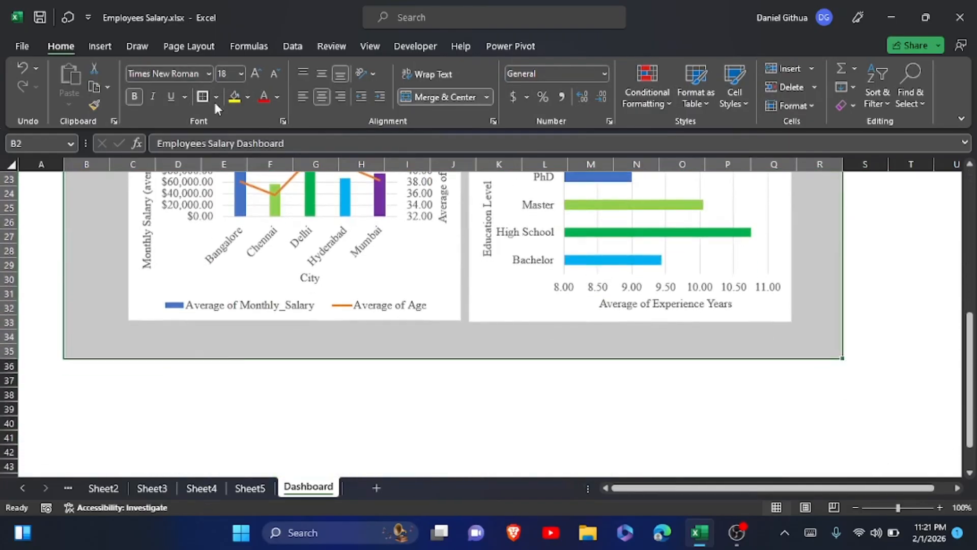
click(250, 95)
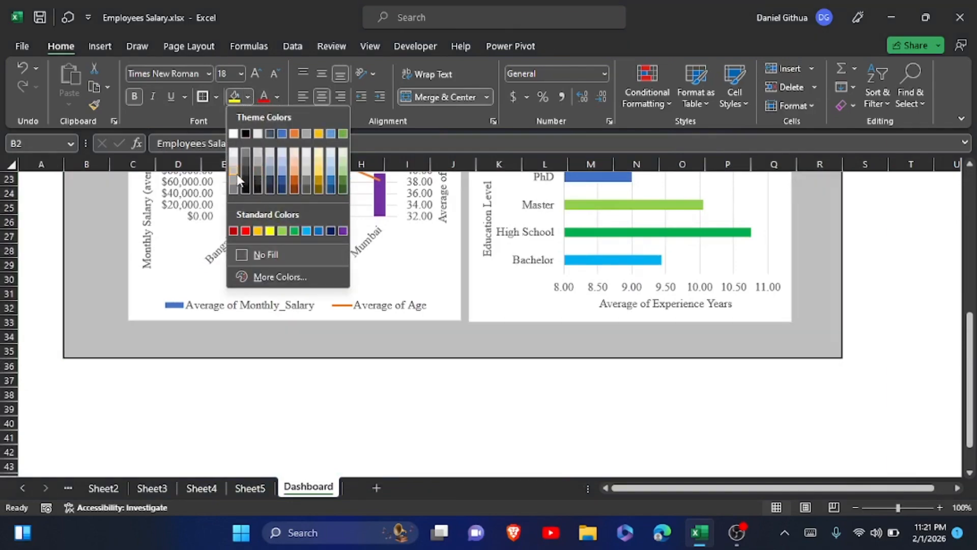
click(237, 179)
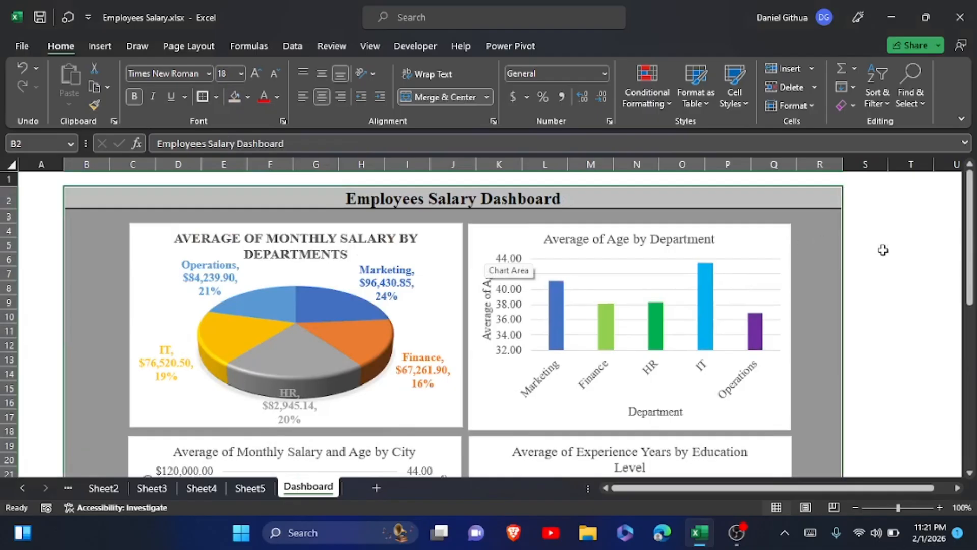
click(923, 271)
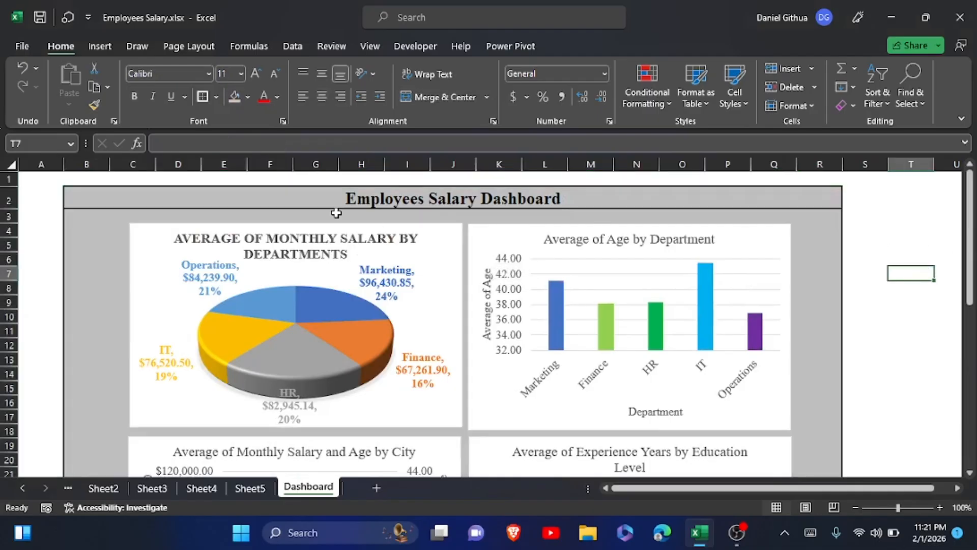
- Insert two blank columns at column C, leaving an empty grey strip left of the charts
click(119, 163)
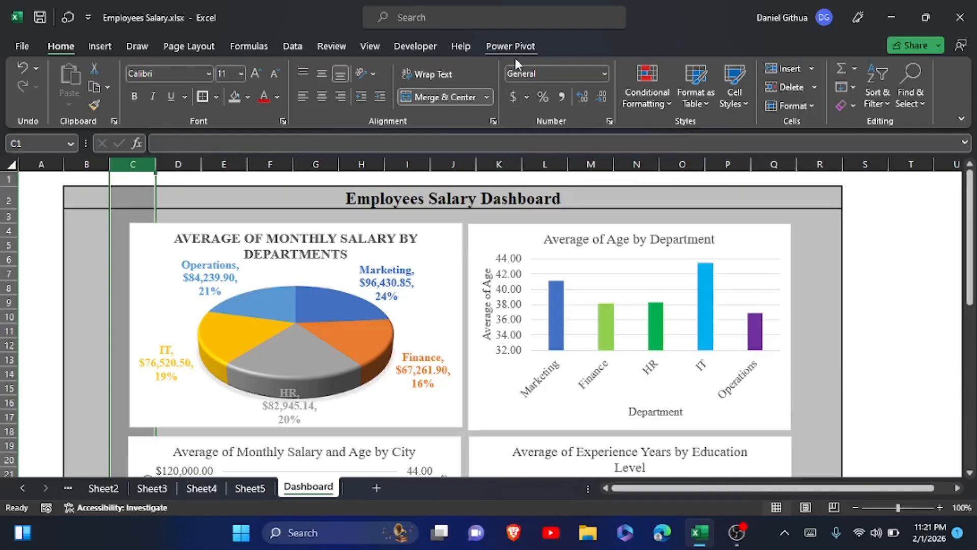
click(786, 69)
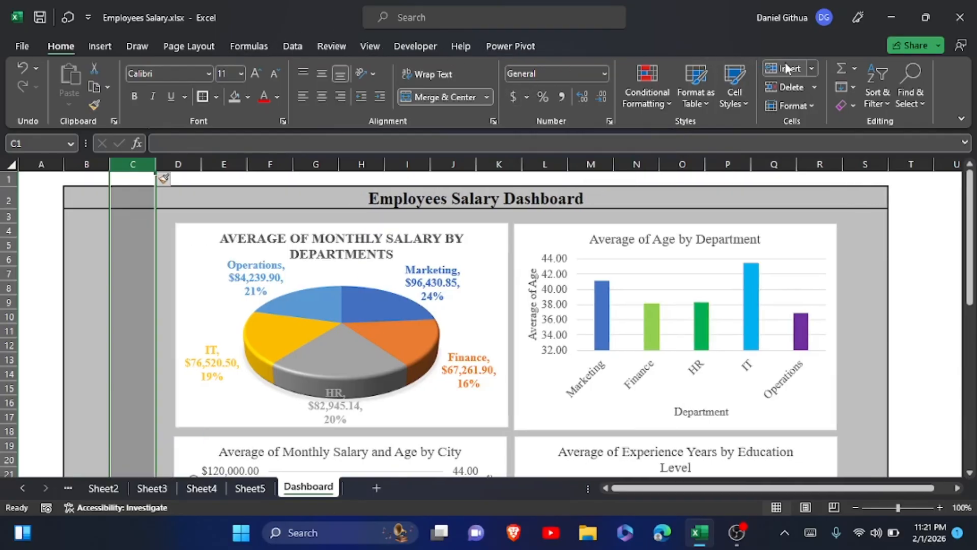
click(786, 68)
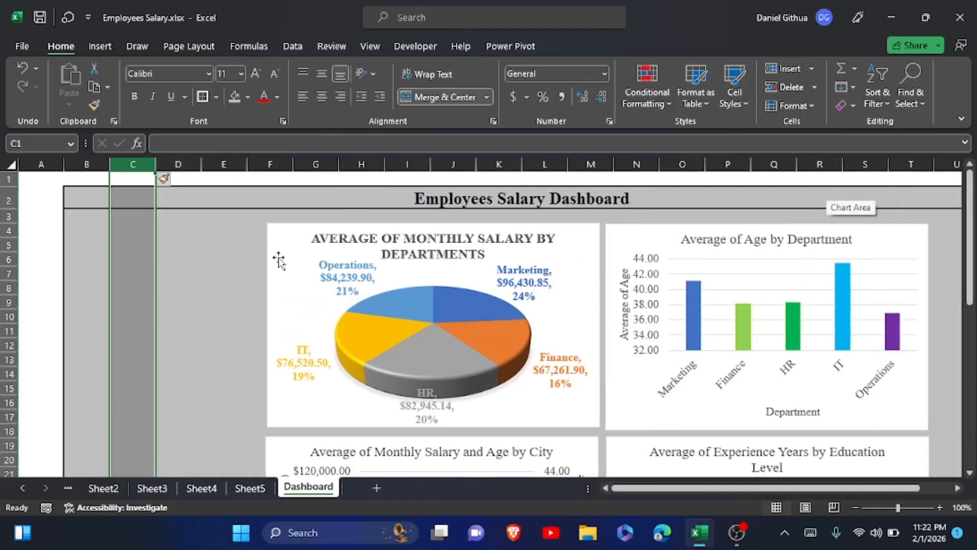
click(47, 212)
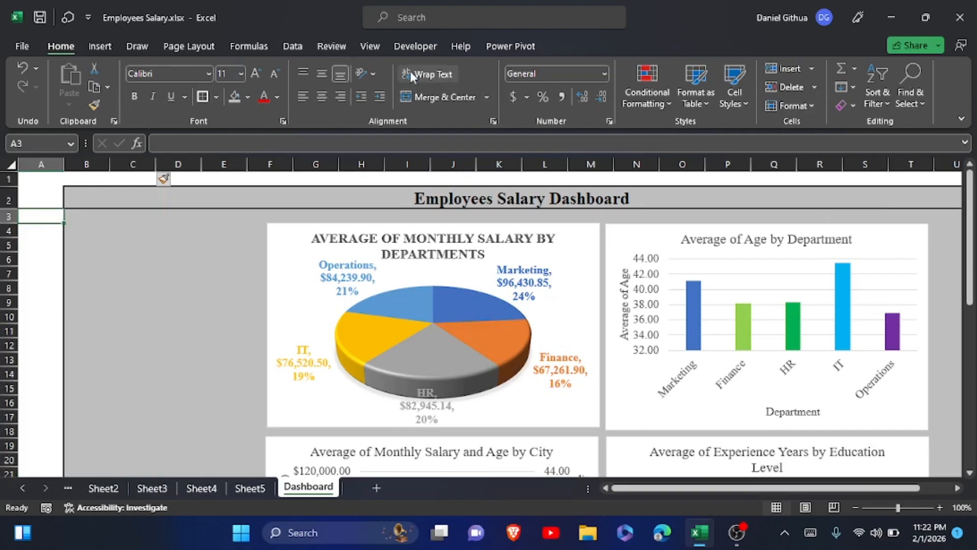
click(244, 231)
click(105, 227)
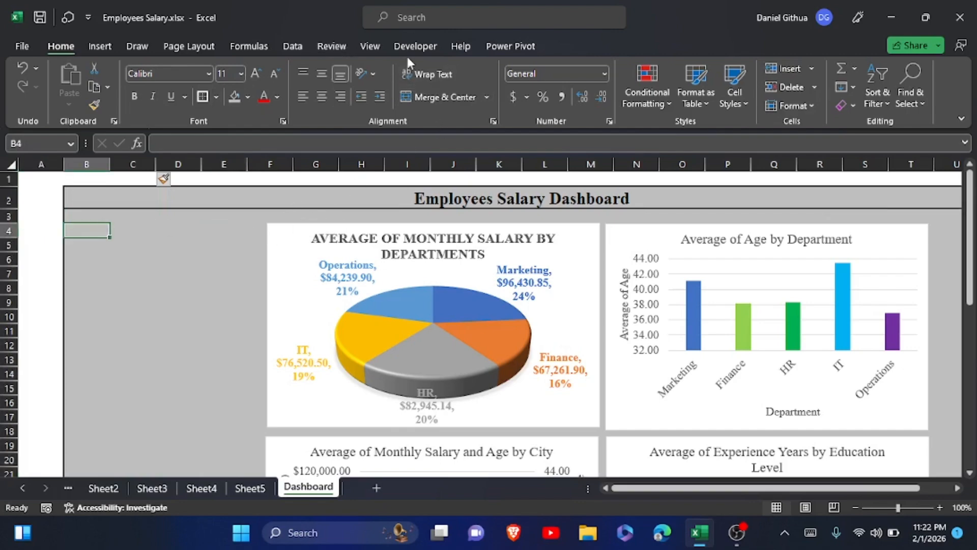
click(104, 48)
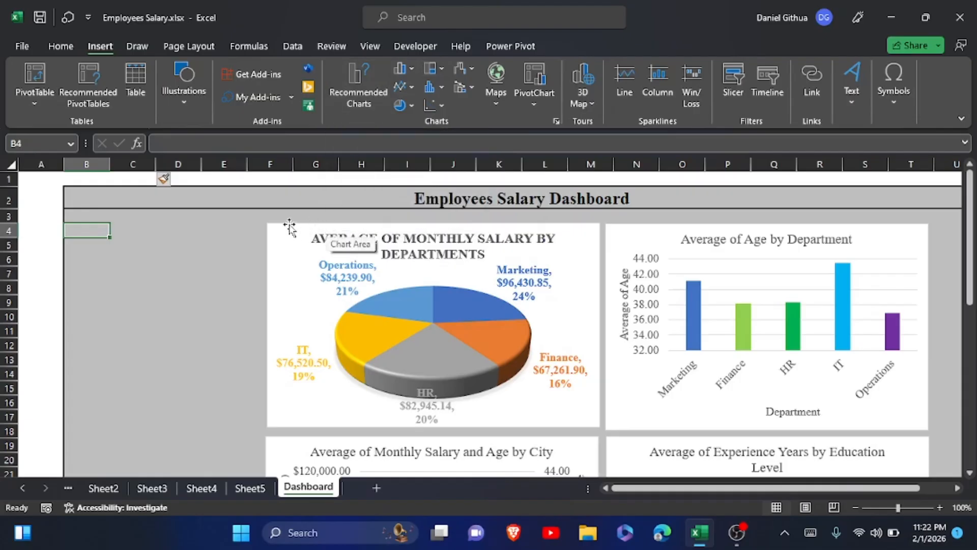
- From the pie chart, insert Department, Education_Level, Gender and City slicers
click(243, 220)
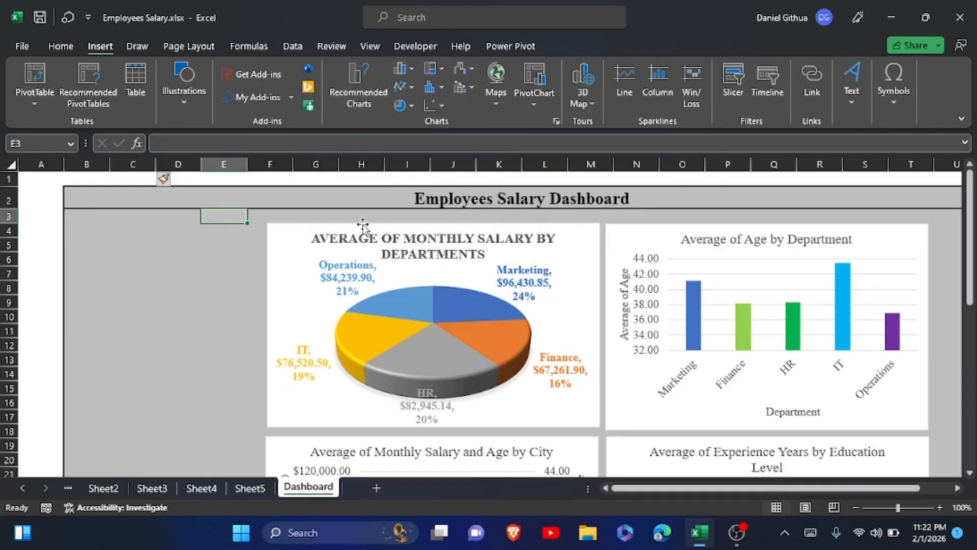
click(301, 245)
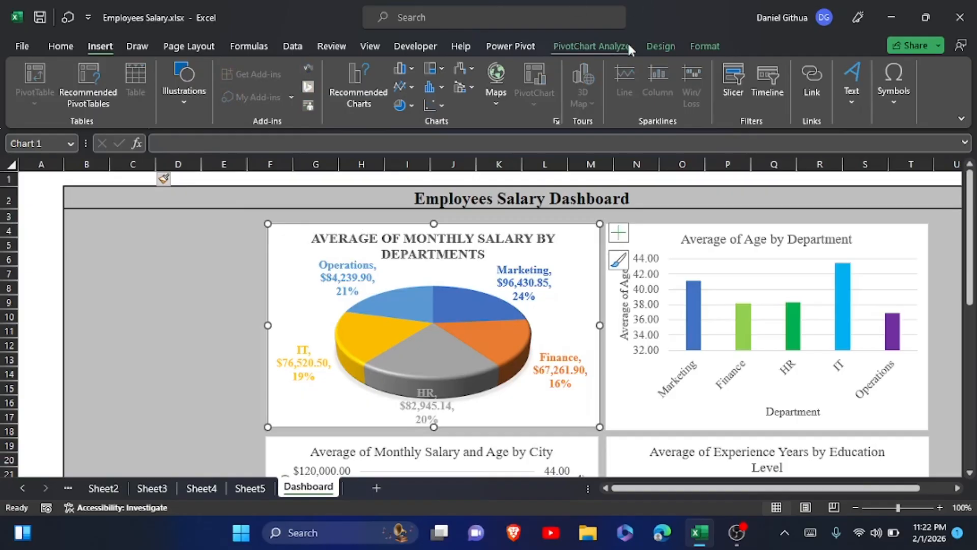
click(609, 45)
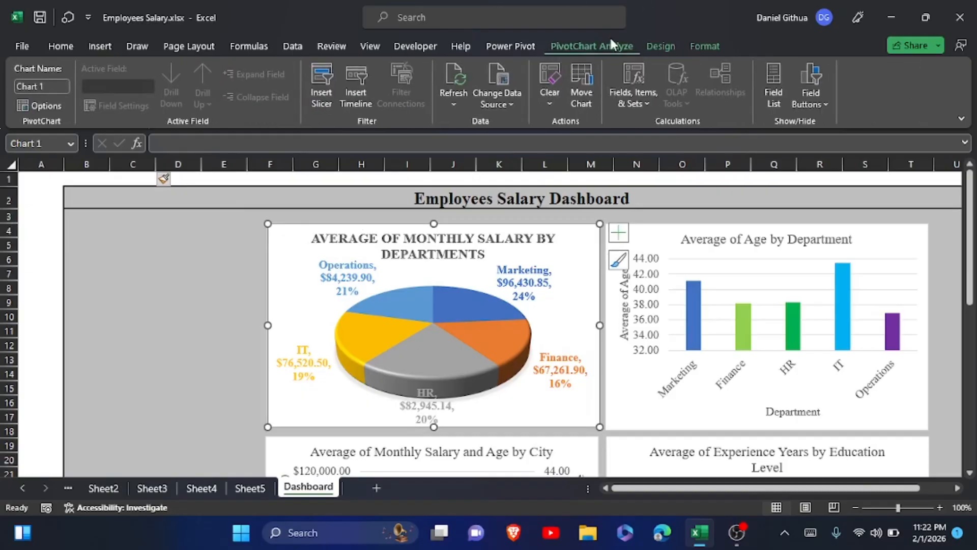
click(328, 106)
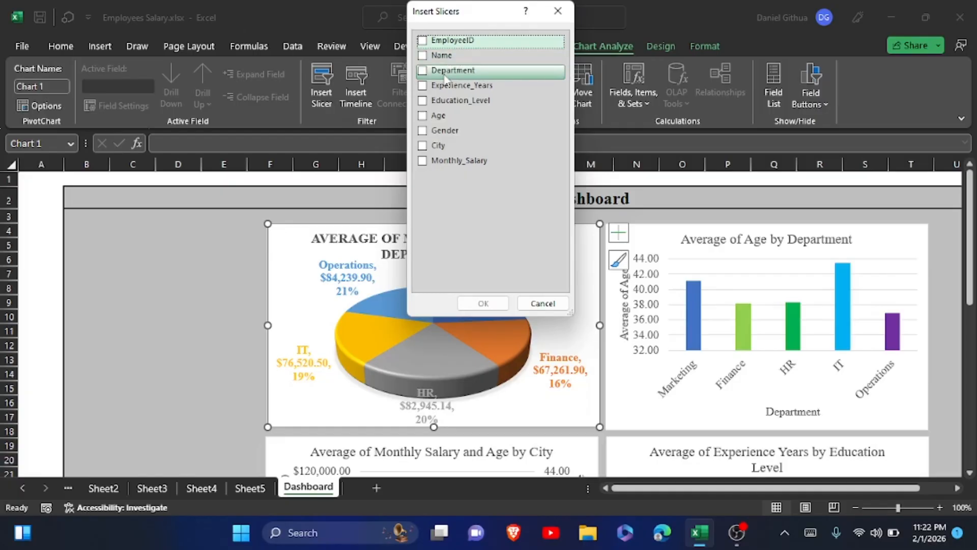
click(422, 71)
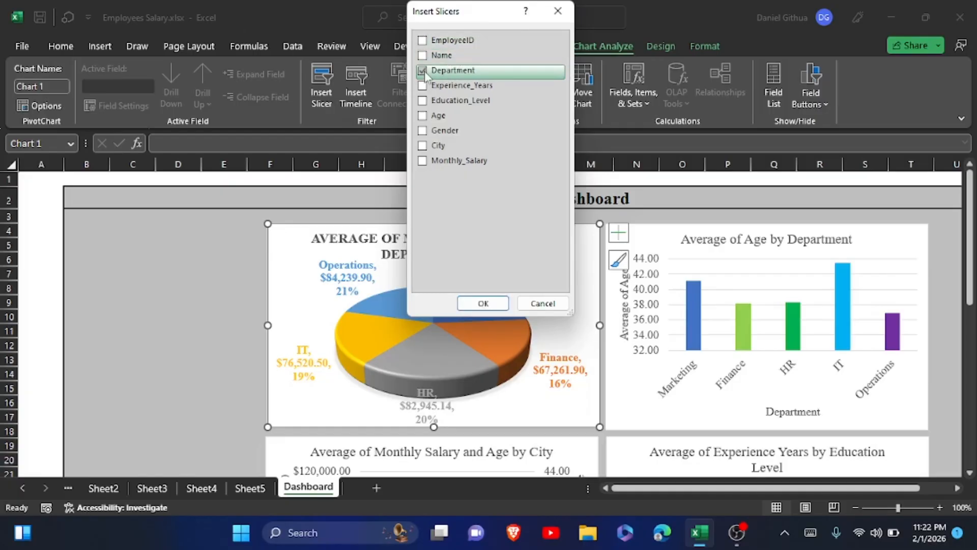
click(423, 87)
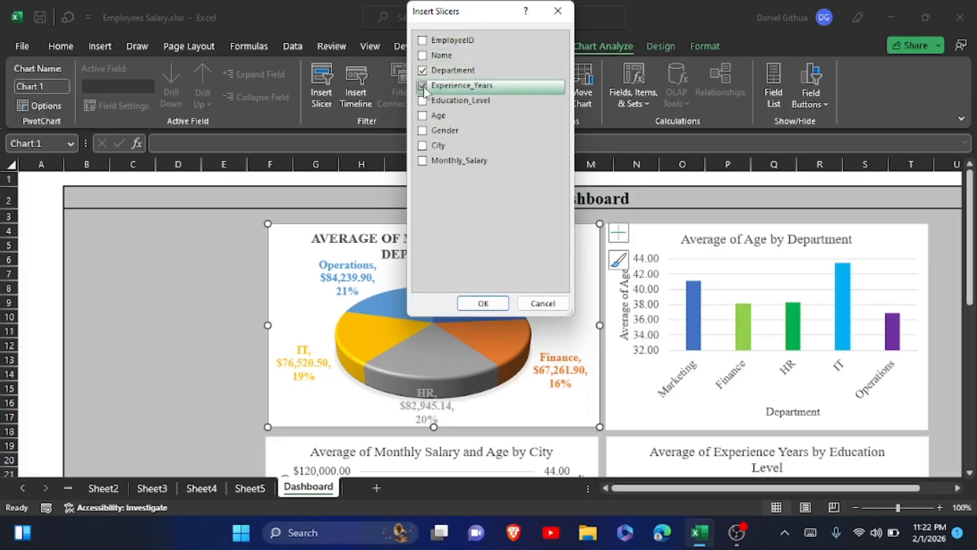
click(422, 101)
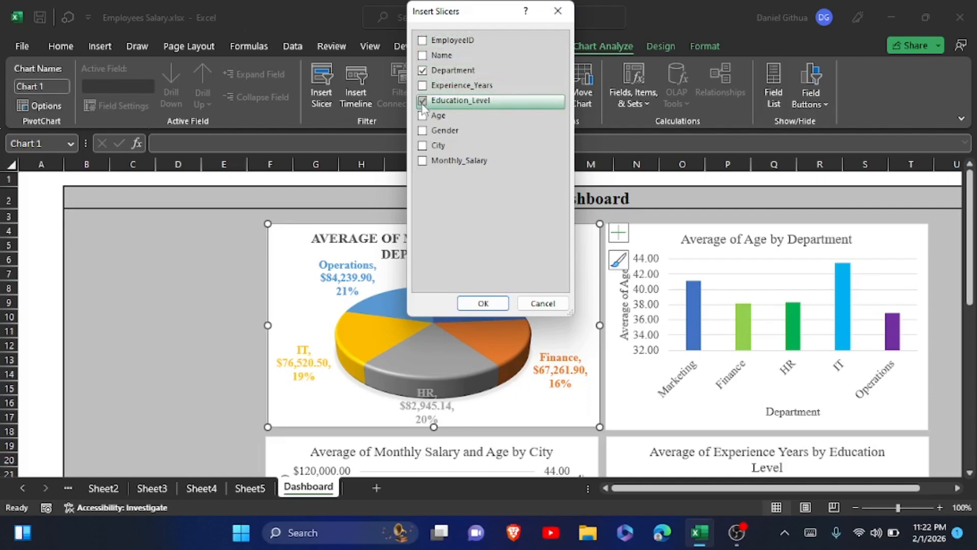
click(422, 132)
click(422, 146)
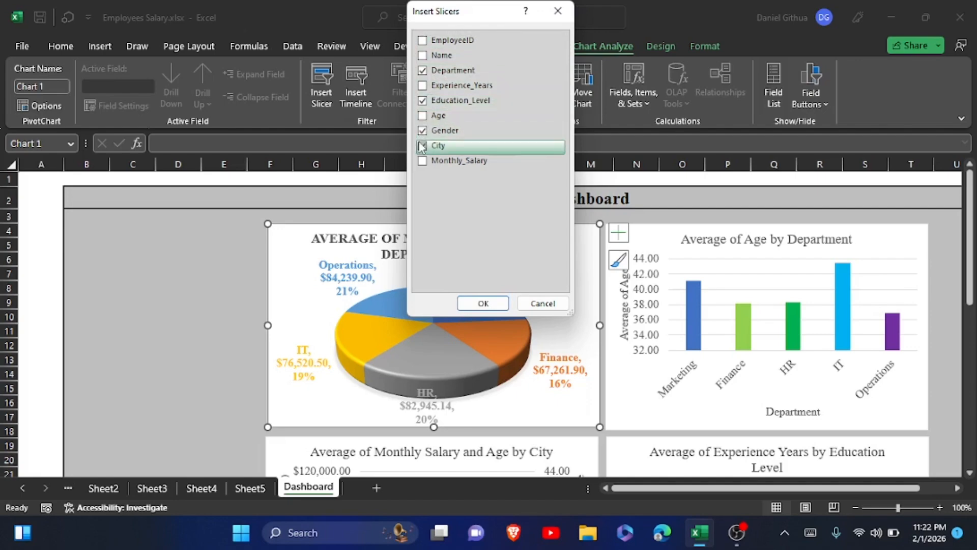
click(479, 302)
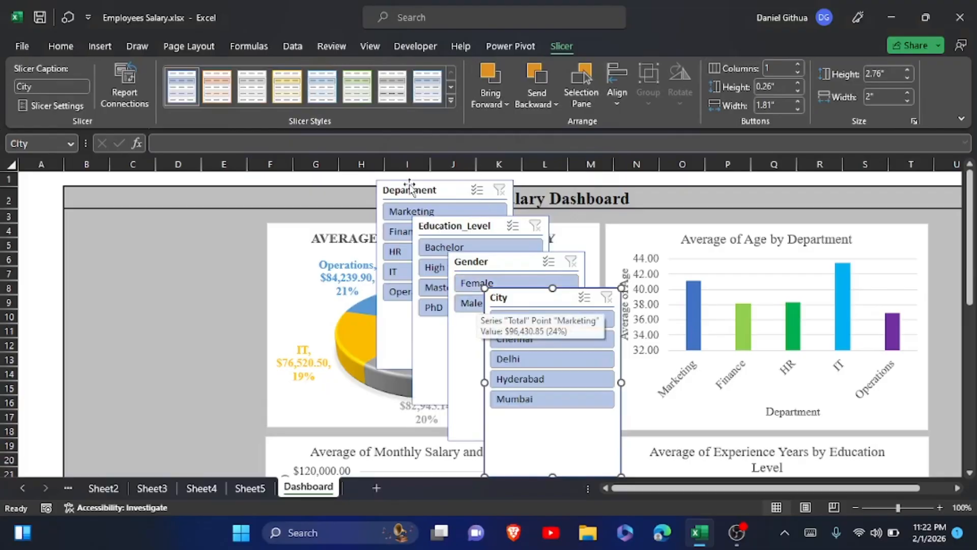
- Move the Department and Education_Level slicers into the left strip, shortening each to fit
drag(401, 186, 96, 218)
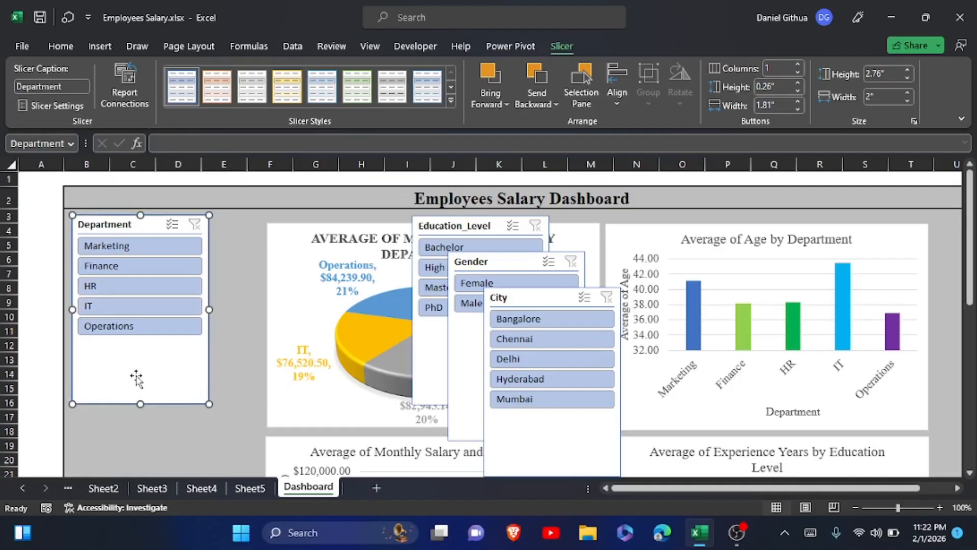
drag(140, 403, 141, 346)
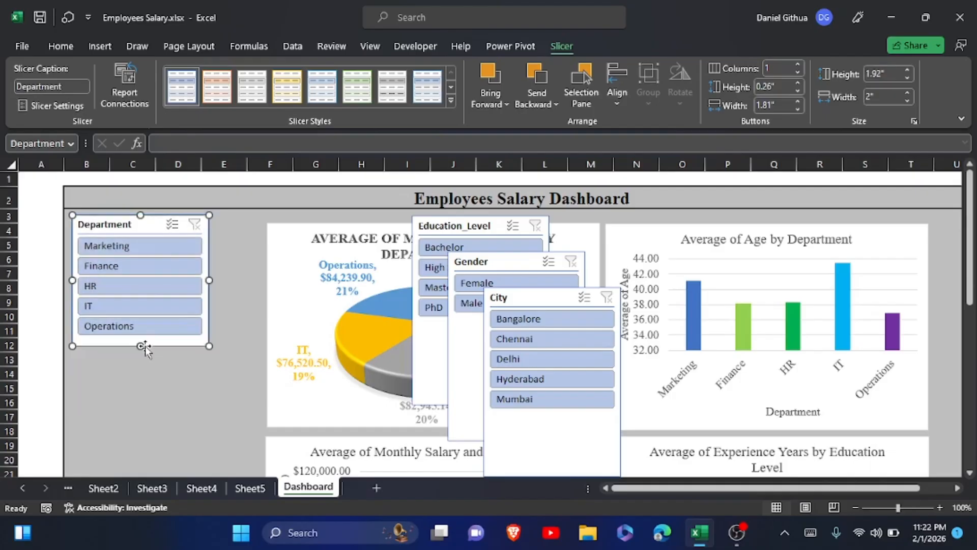
drag(481, 218, 97, 352)
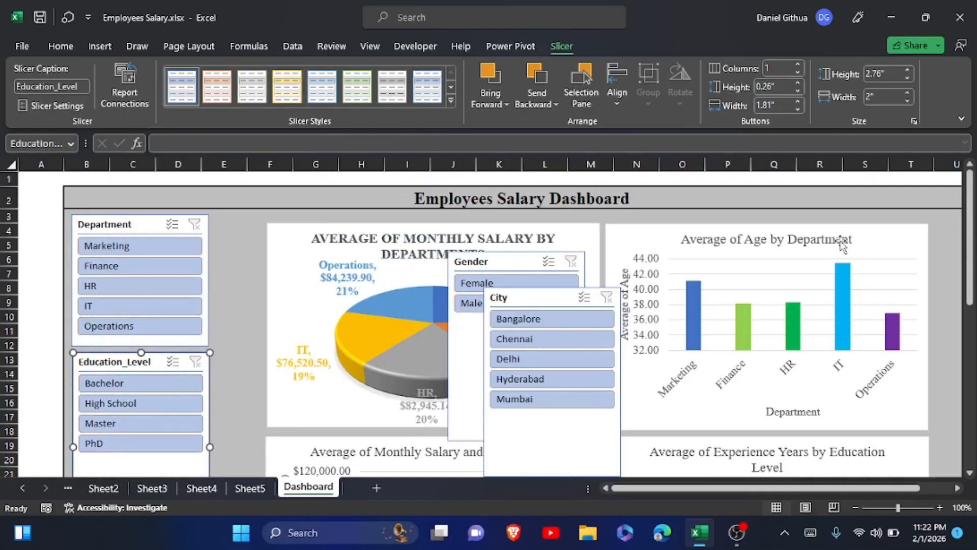
scroll(842, 246, down, 2)
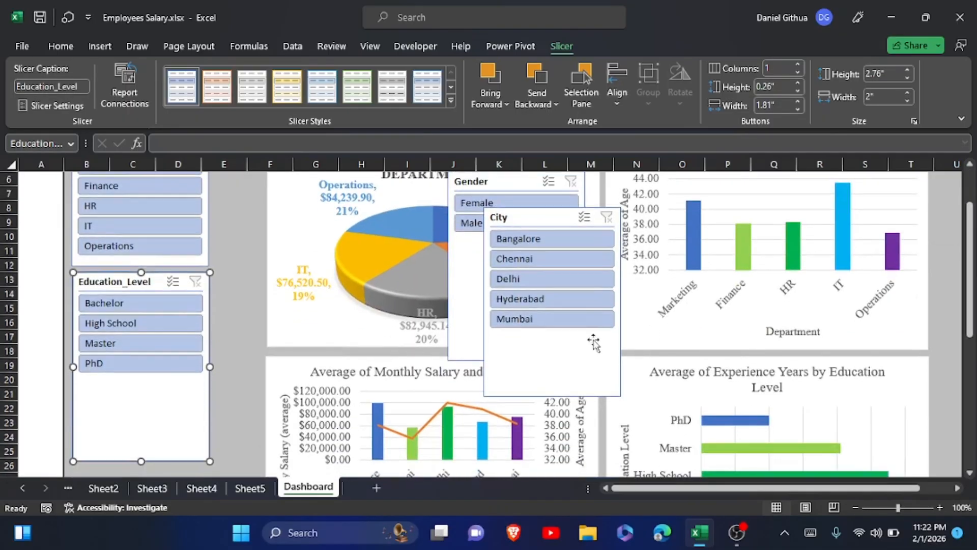
drag(141, 461, 151, 378)
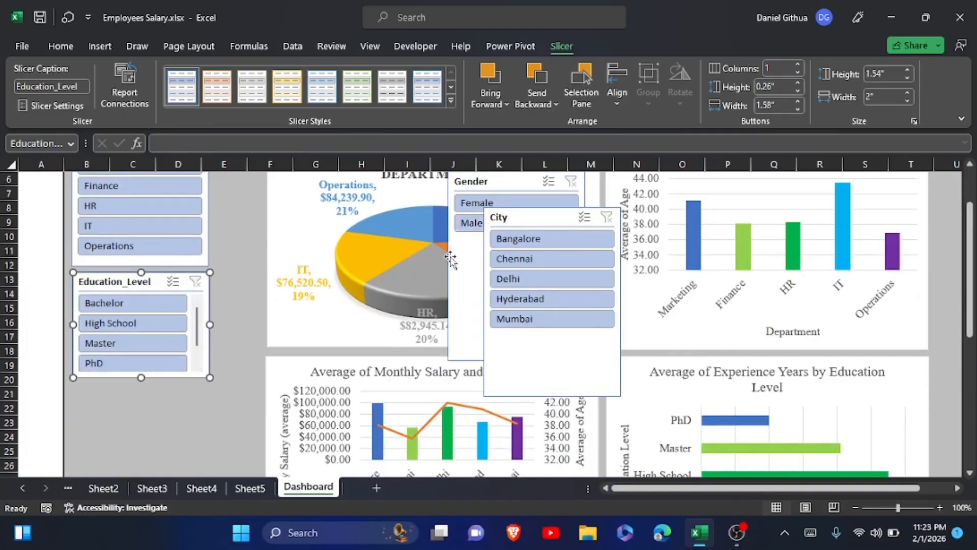
- Stack the Gender and City slicers below them, shortening each to fit its items
drag(450, 259, 73, 466)
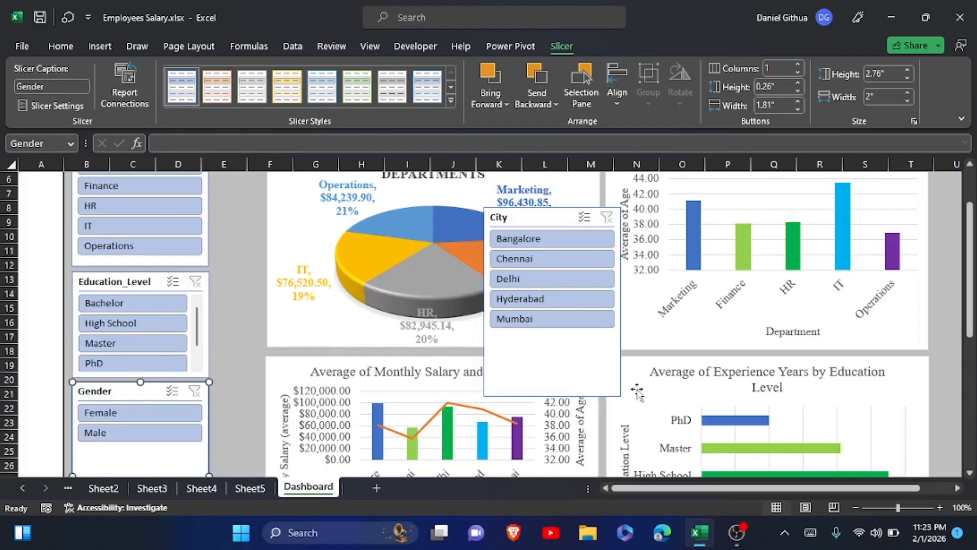
scroll(933, 362, down, 4)
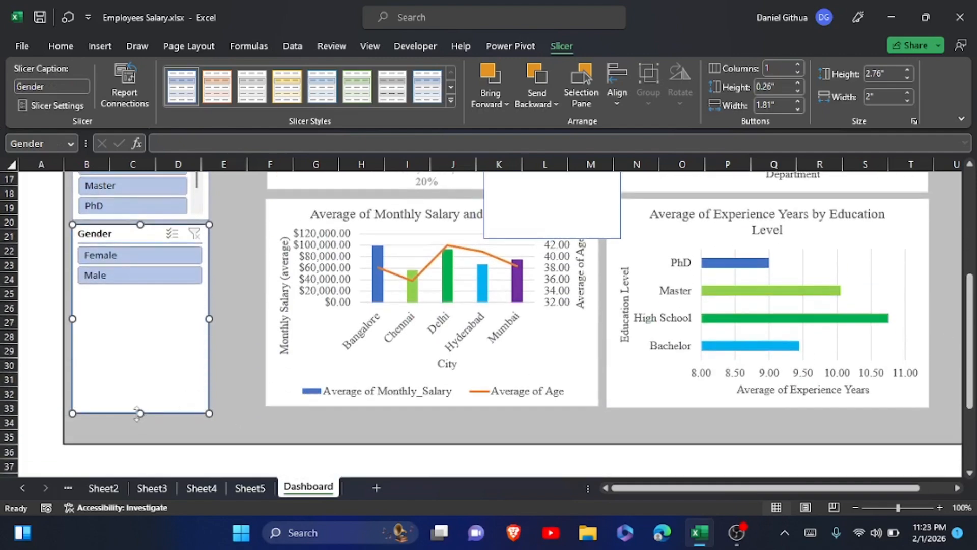
drag(137, 413, 143, 295)
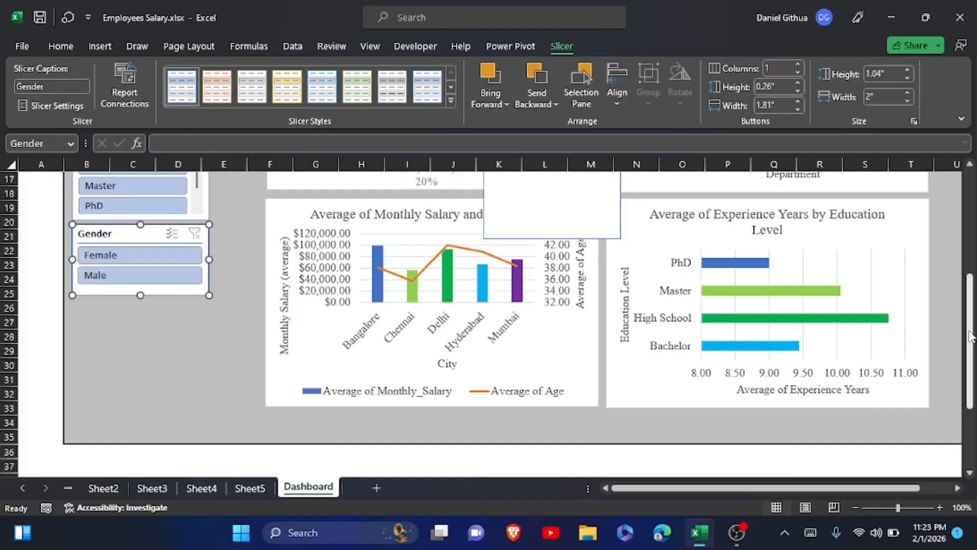
drag(969, 326, 972, 279)
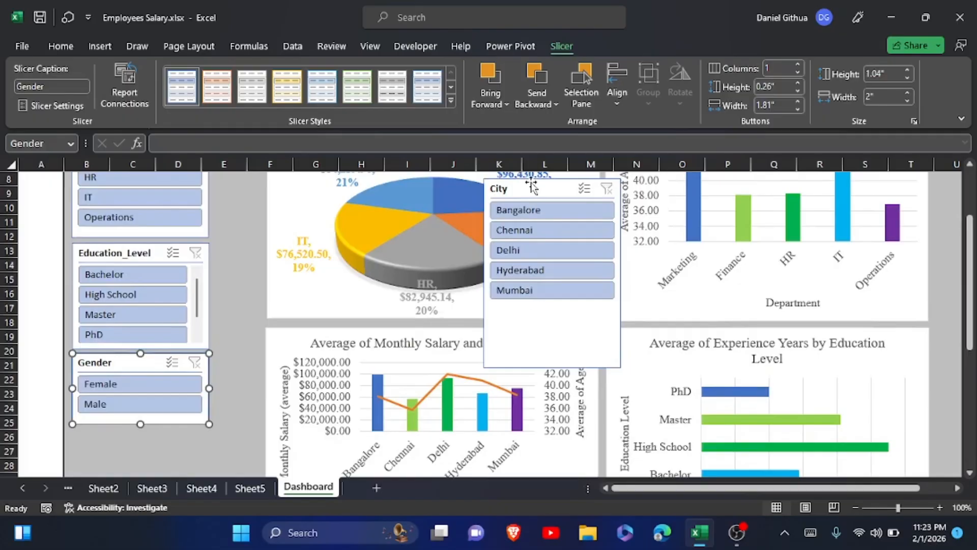
drag(535, 188, 119, 433)
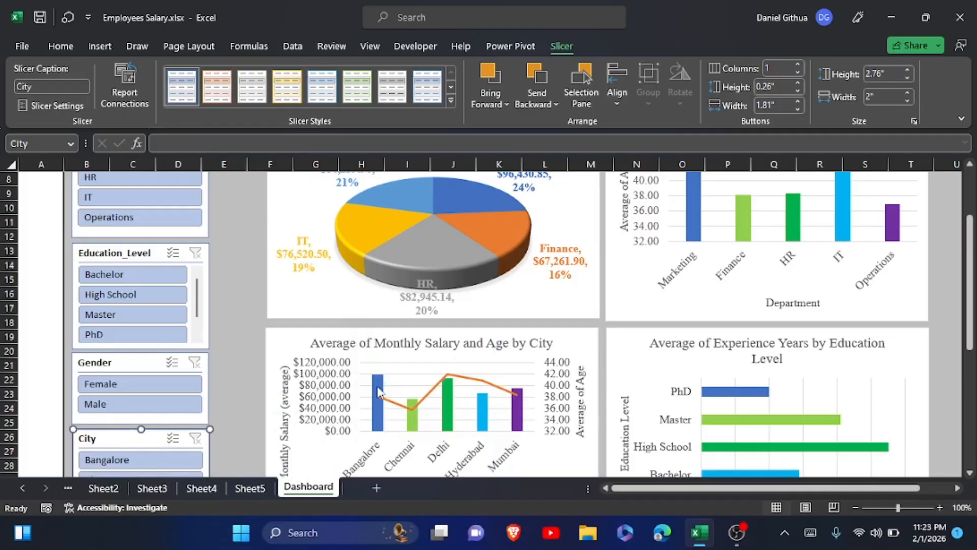
scroll(971, 270, down, 4)
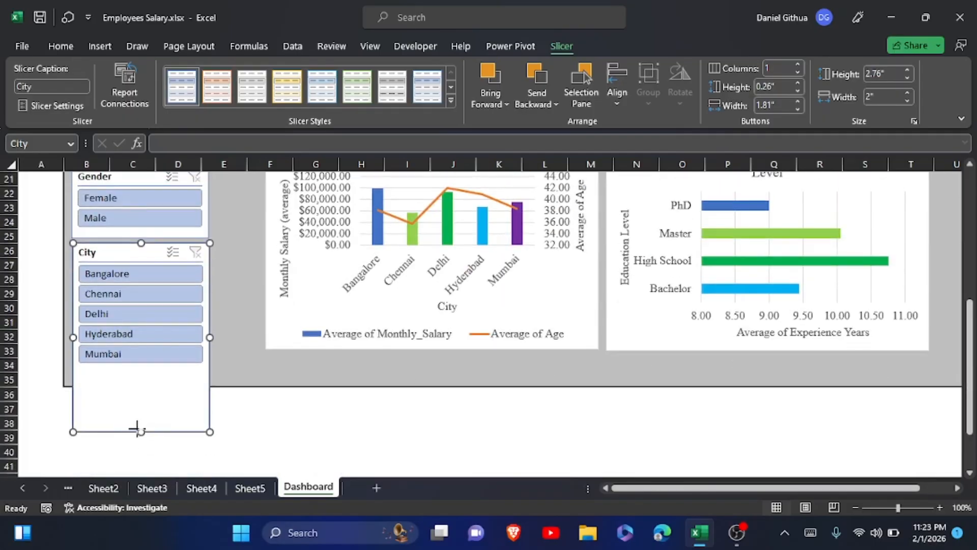
drag(137, 429, 134, 377)
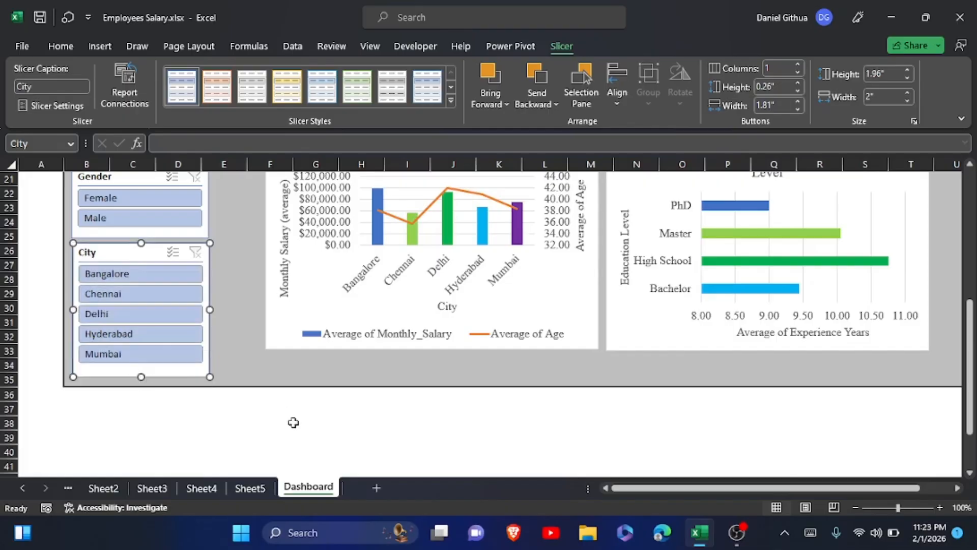
- Select the Gender/City and Department/Education_Level slicer pairs, then clear the selection
scroll(294, 422, up, 1)
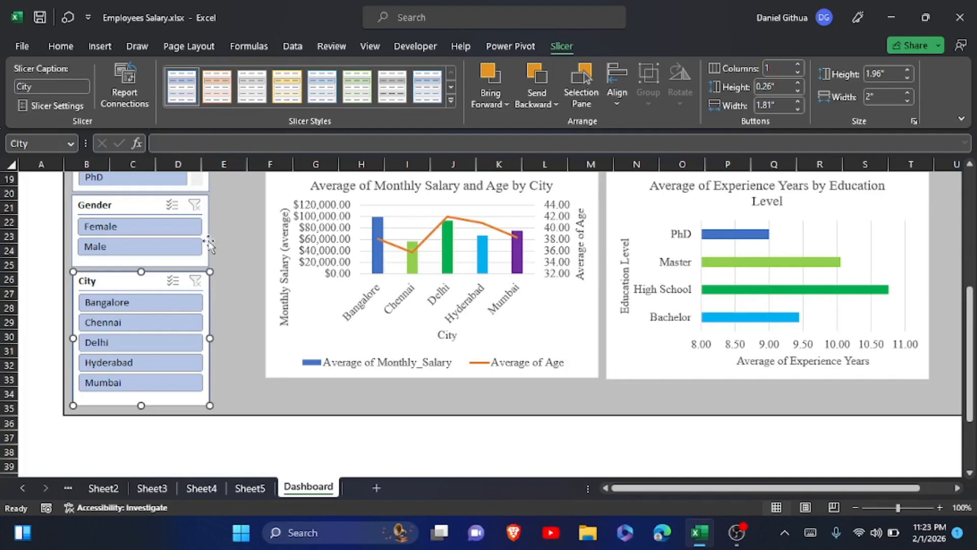
ctrl+click(208, 244)
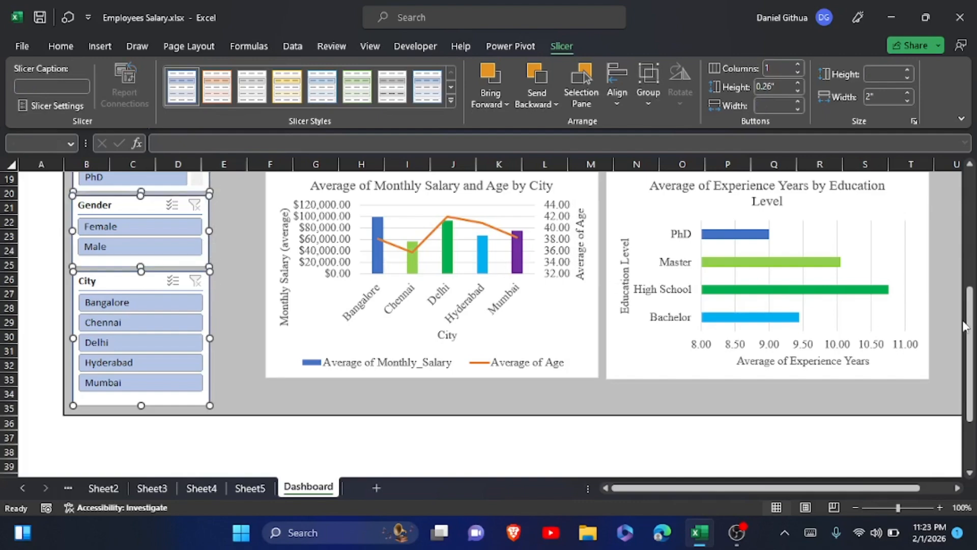
drag(970, 325, 970, 201)
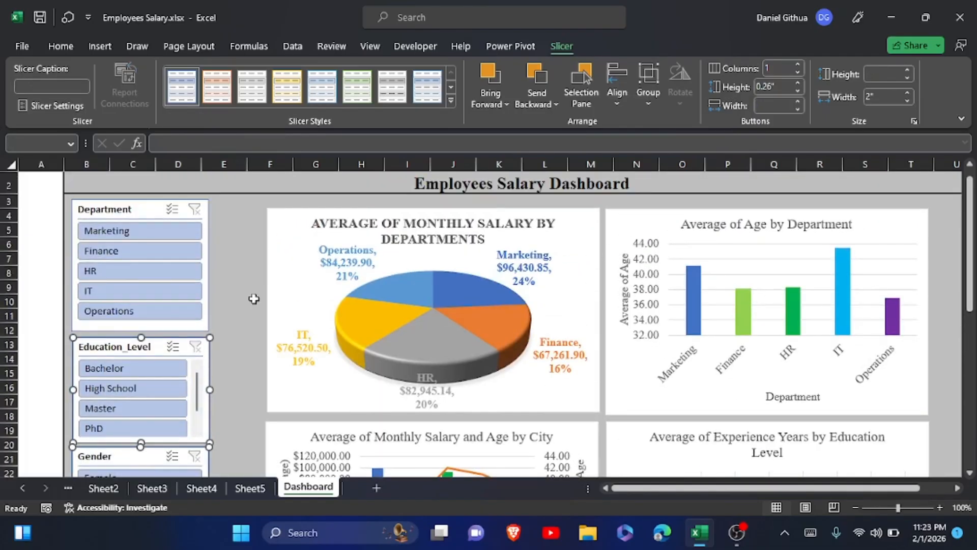
ctrl+click(181, 330)
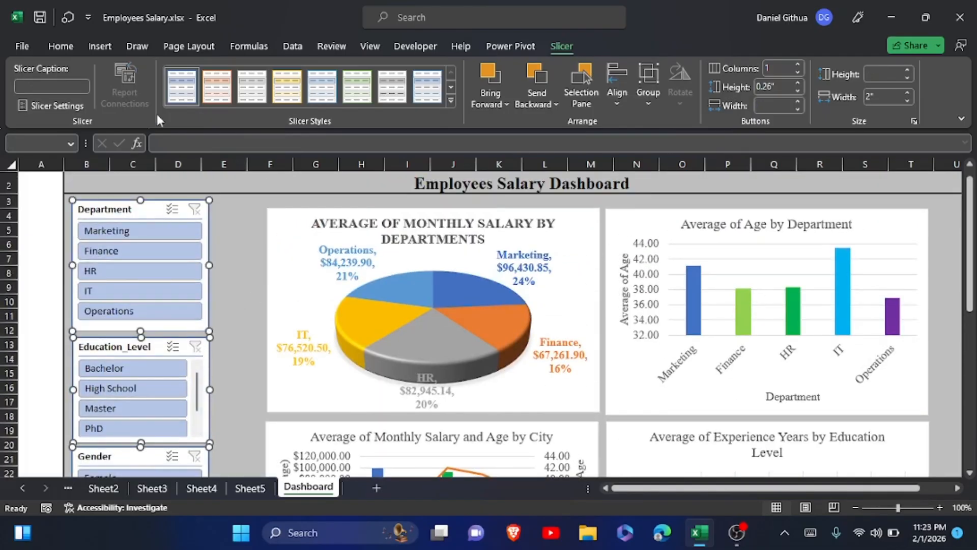
click(230, 285)
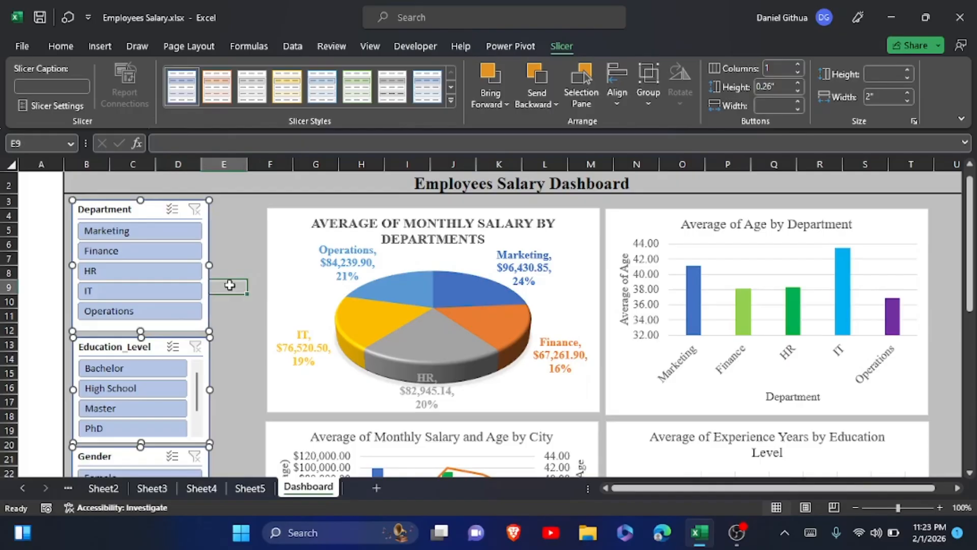
- Connect the Department slicer to PivotTable2 through PivotTable5
click(207, 219)
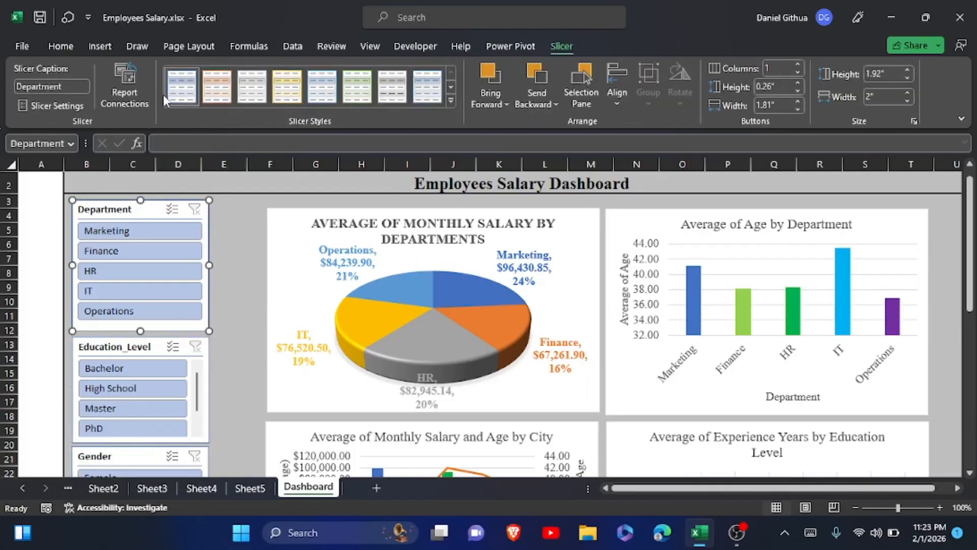
click(136, 100)
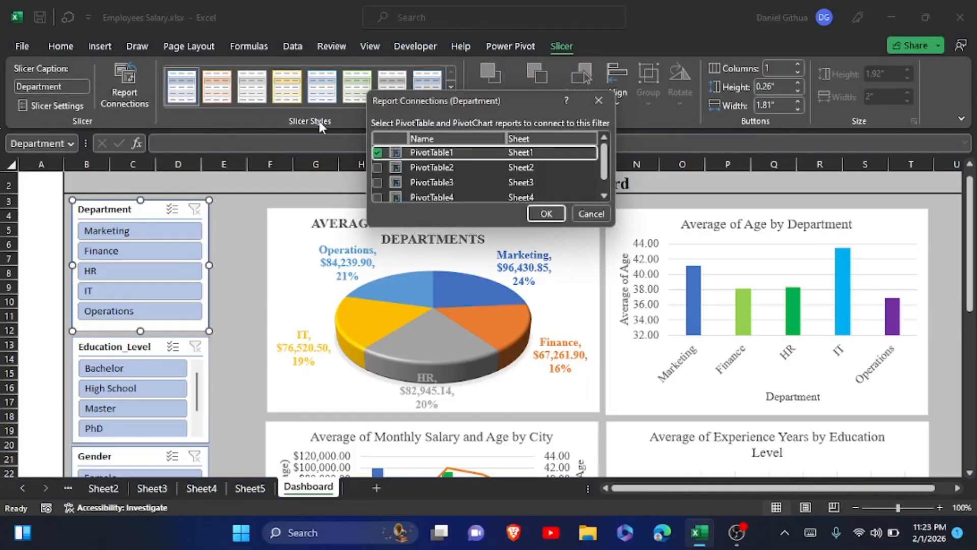
click(380, 170)
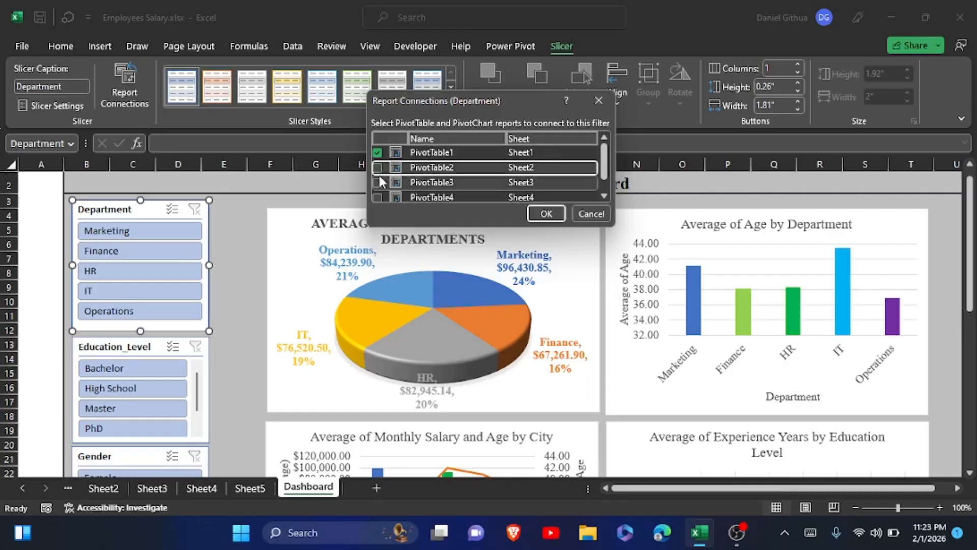
click(377, 181)
click(377, 196)
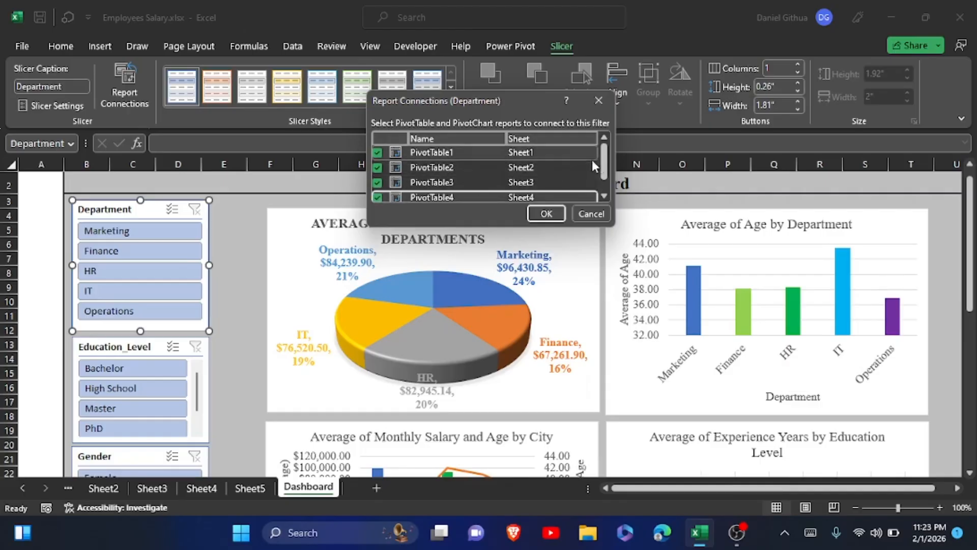
scroll(605, 163, down, 1)
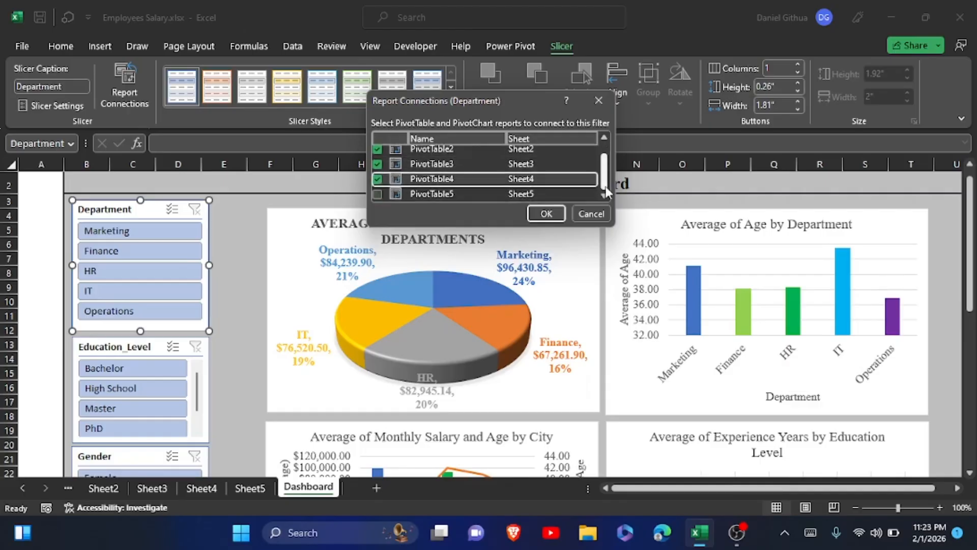
click(376, 194)
click(545, 214)
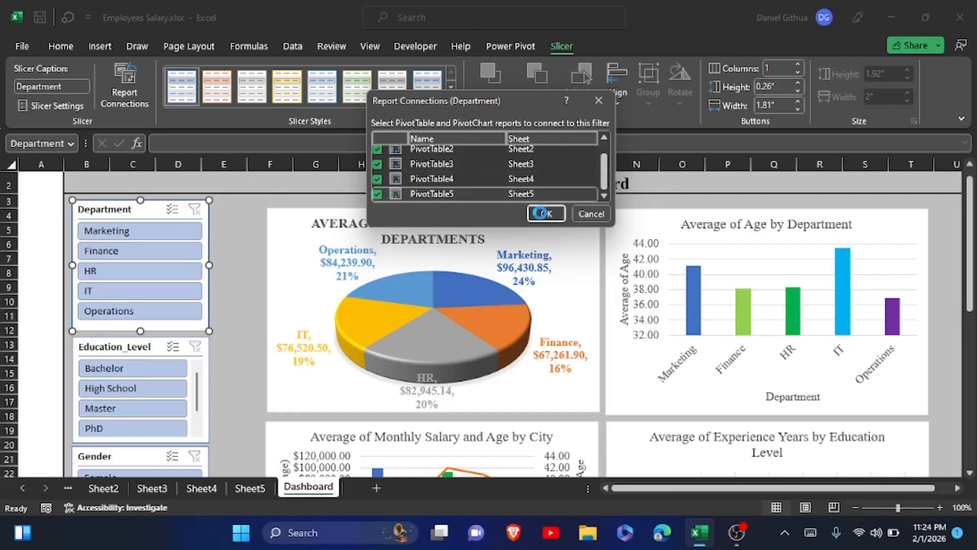
- Connect the Education_Level slicer to PivotTable2 through PivotTable5
click(205, 389)
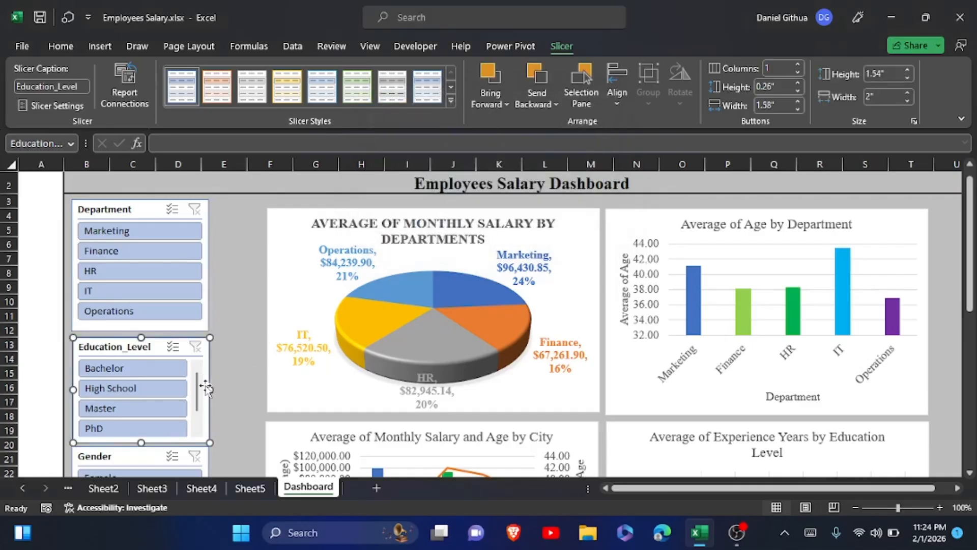
click(128, 91)
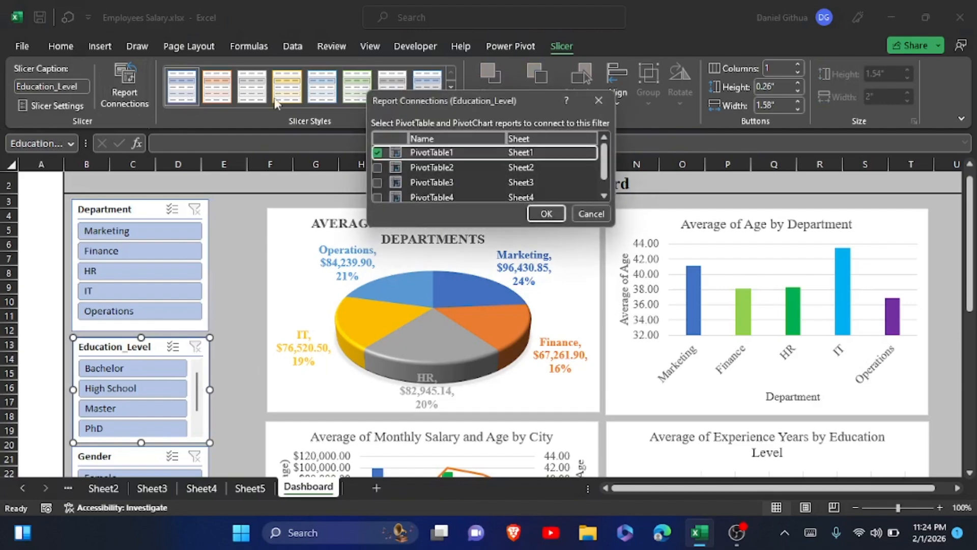
click(377, 167)
click(377, 183)
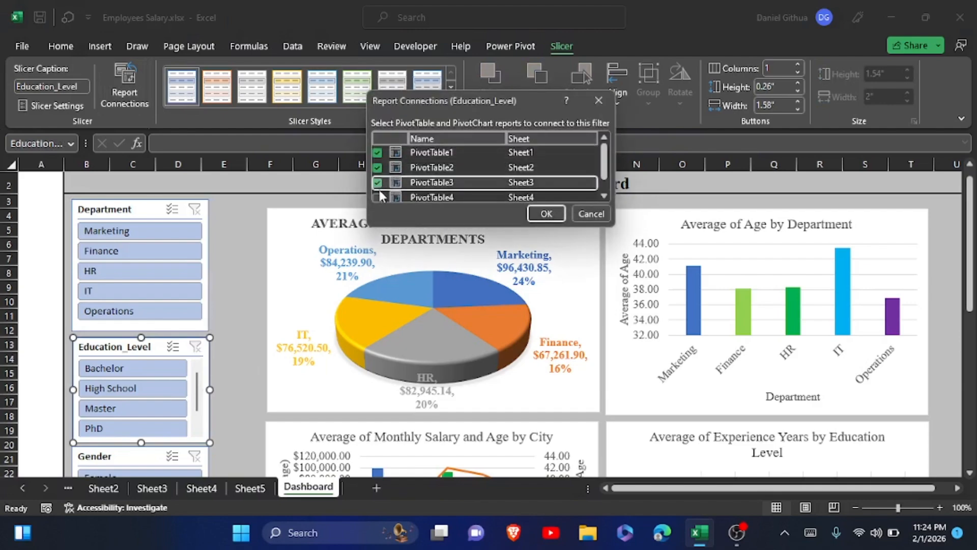
click(377, 193)
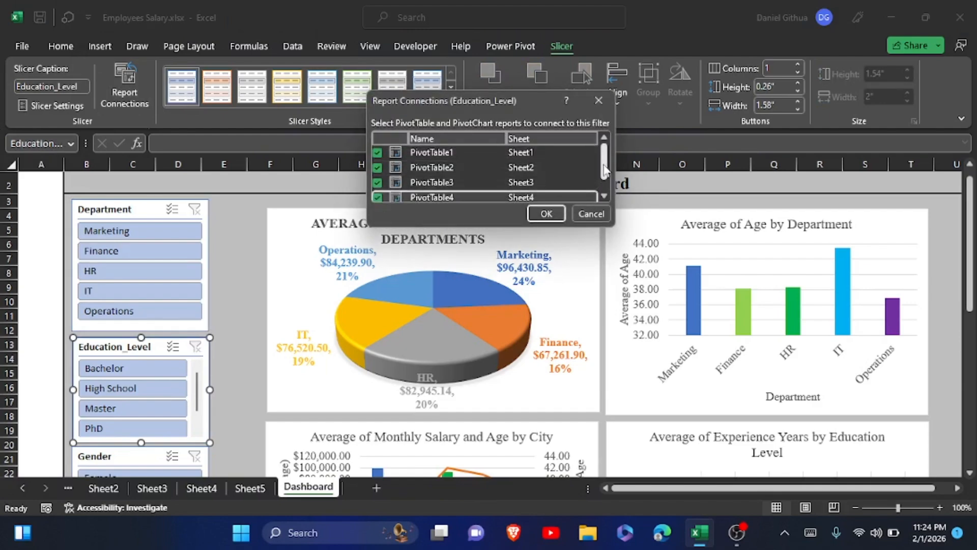
drag(605, 169, 608, 190)
click(378, 194)
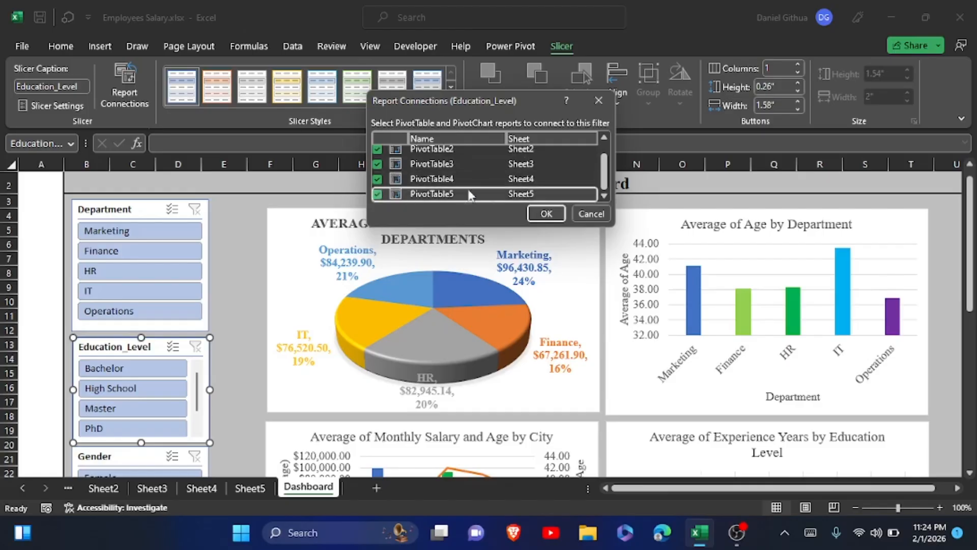
click(546, 213)
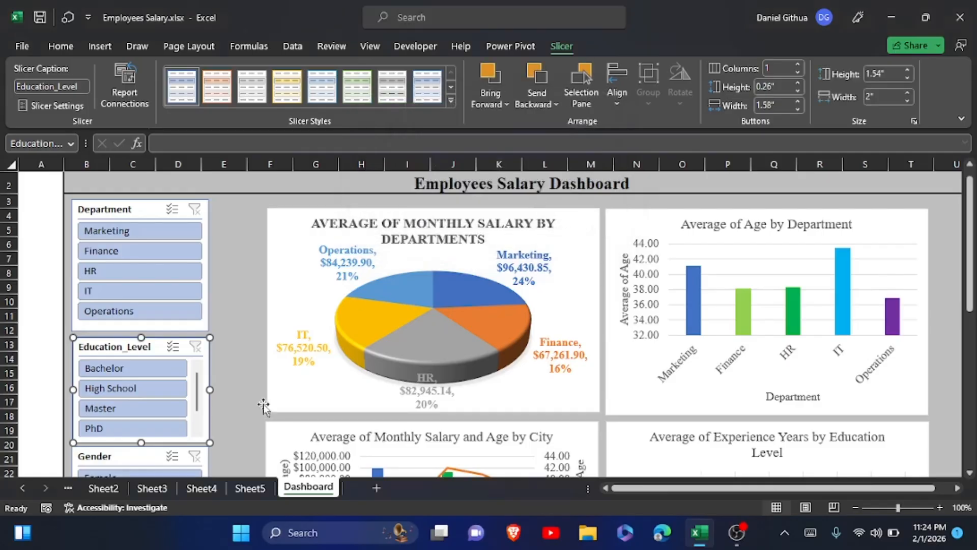
- Connect the Gender slicer to PivotTable2 through PivotTable5
click(206, 457)
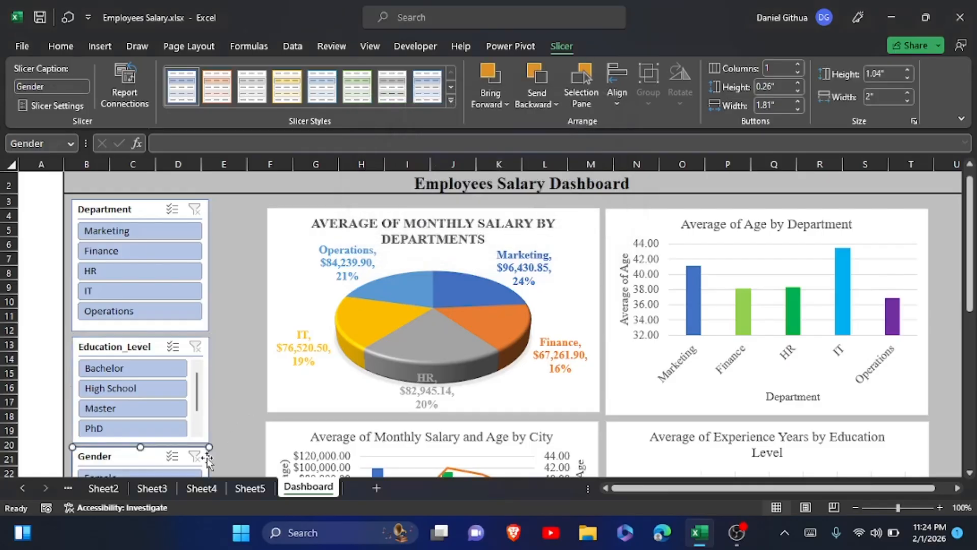
click(139, 98)
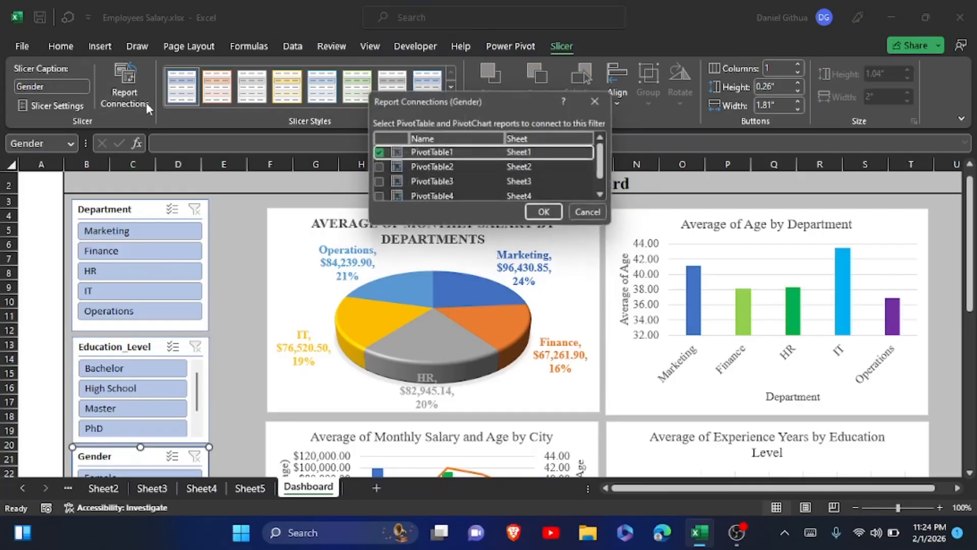
click(376, 166)
click(377, 182)
click(378, 197)
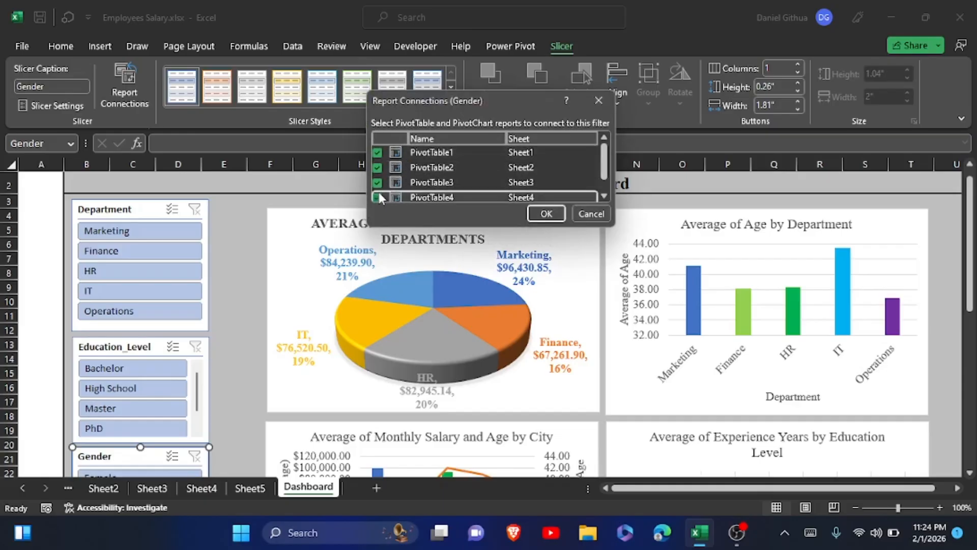
scroll(591, 176, down, 1)
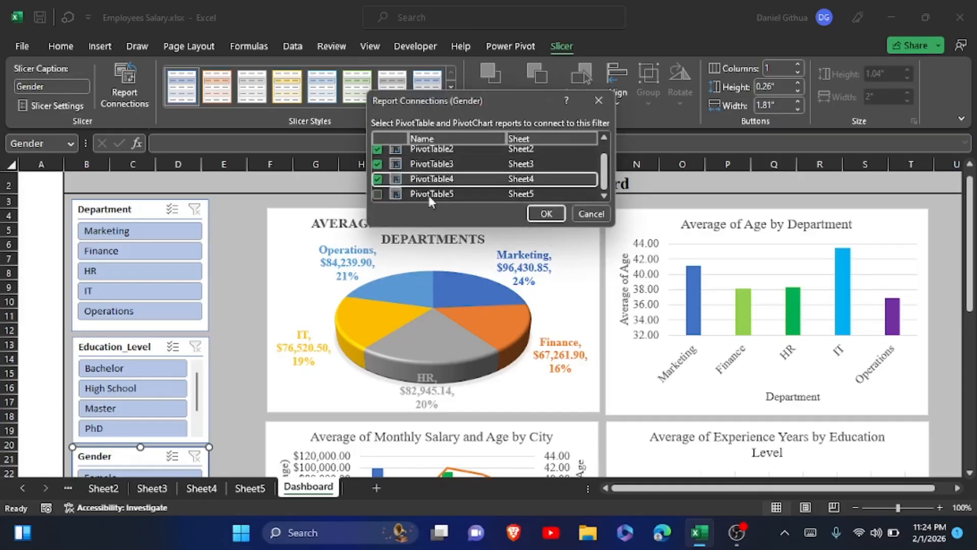
click(377, 193)
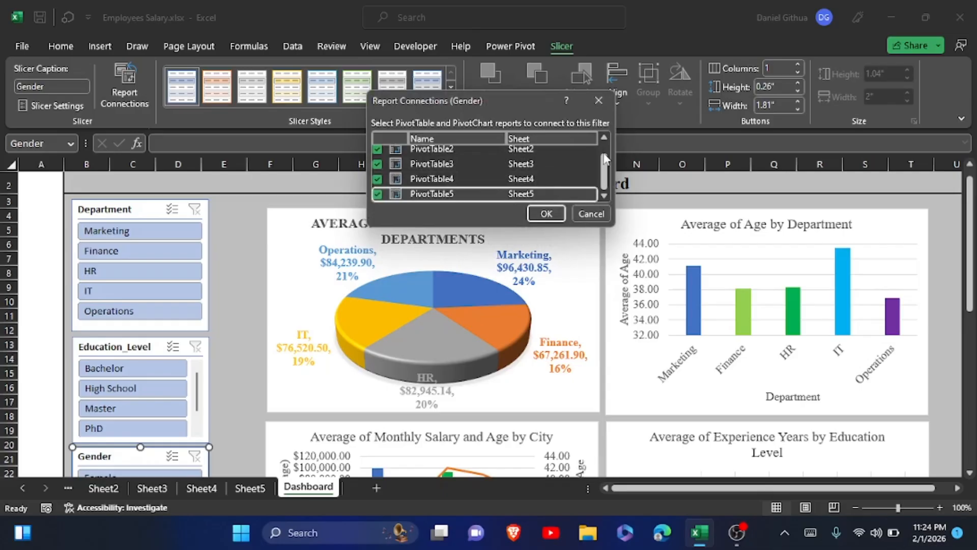
click(546, 213)
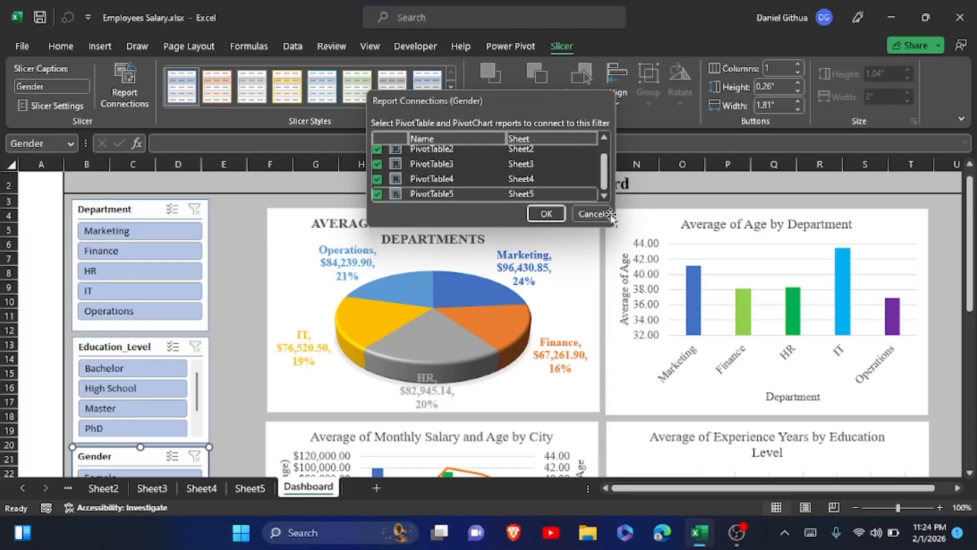
- Link the City slicer to PivotTable2, PivotTable3, PivotTable4 and PivotTable5 via Report Connections
scroll(865, 214, down, 3)
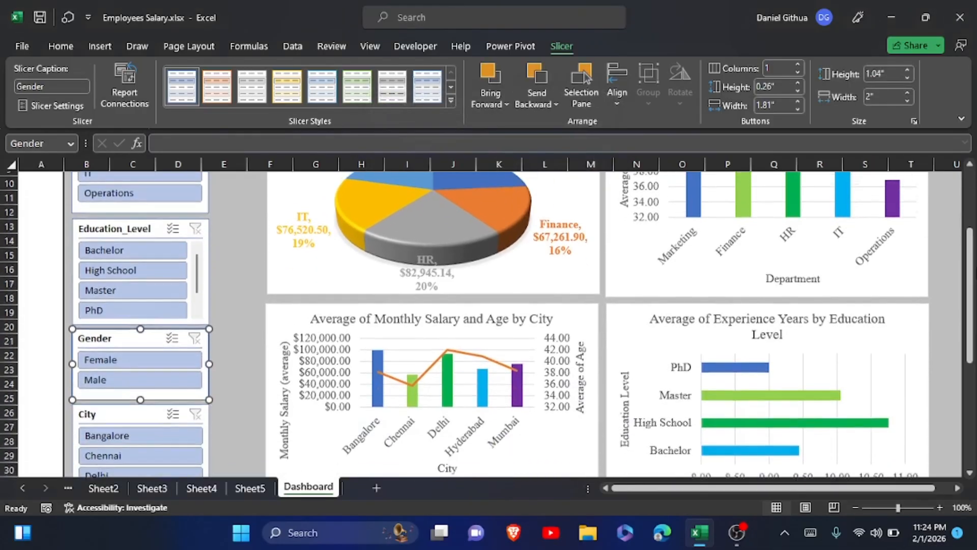
click(203, 414)
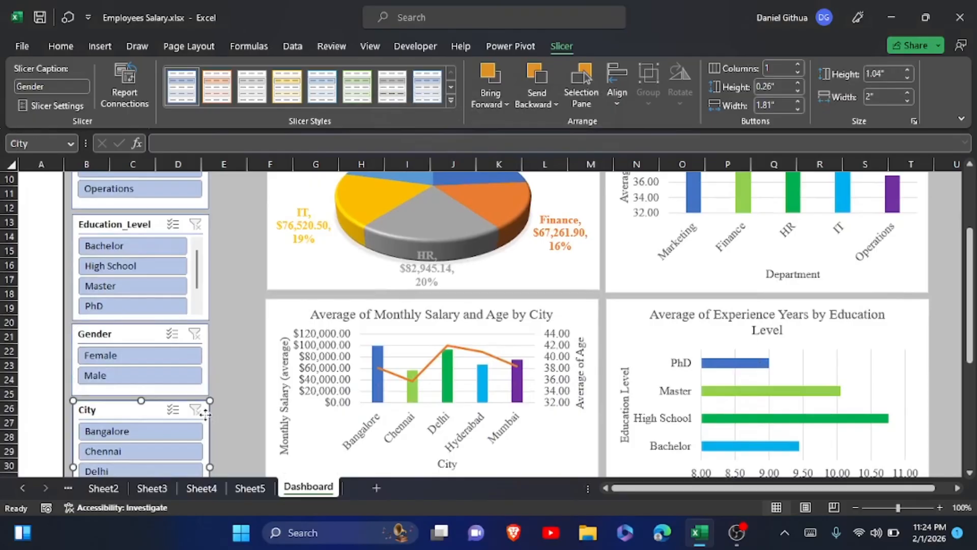
click(121, 102)
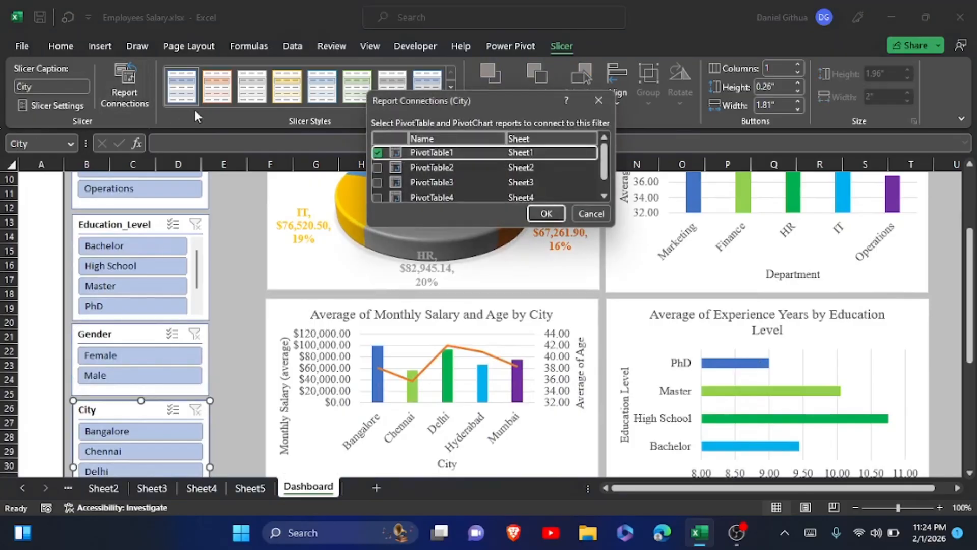
click(377, 167)
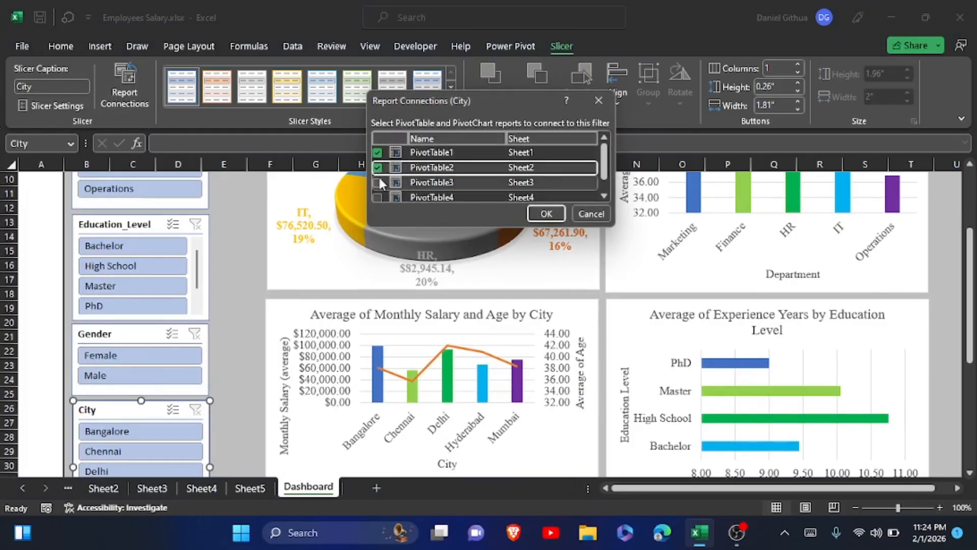
click(377, 182)
click(377, 197)
scroll(599, 157, down, 2)
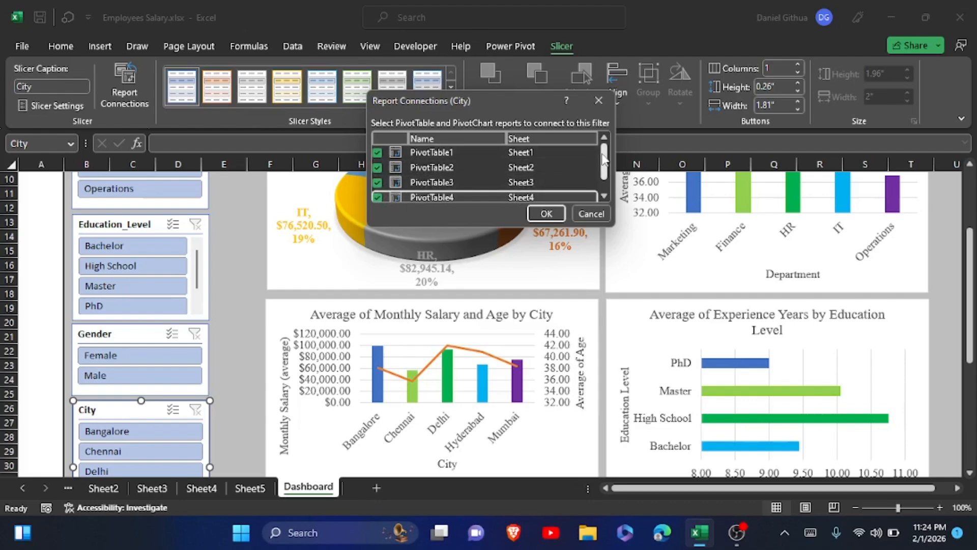
click(377, 194)
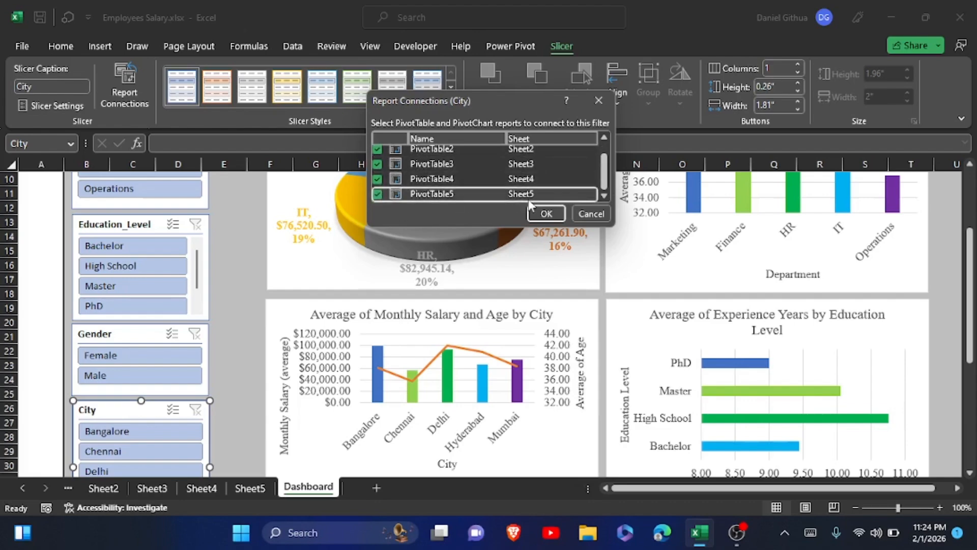
click(546, 213)
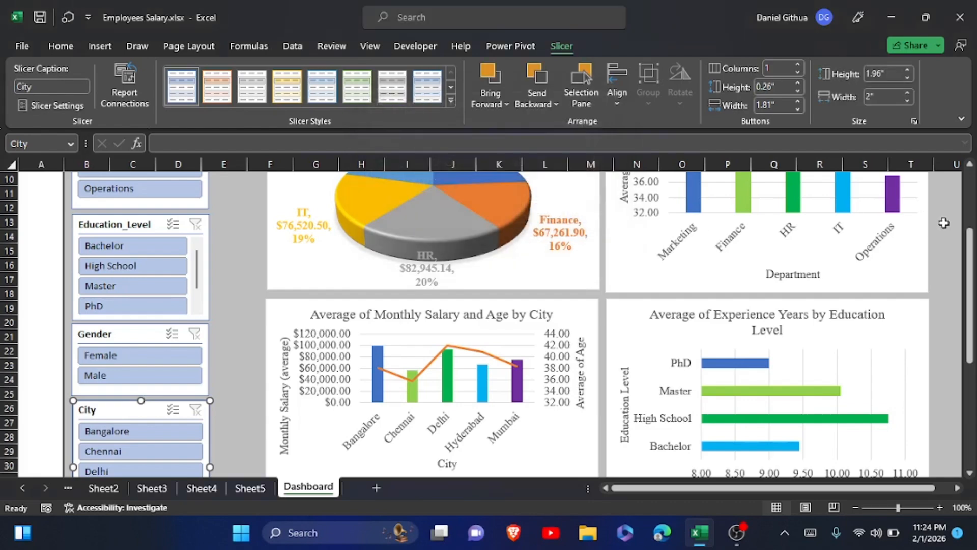
drag(969, 296, 970, 231)
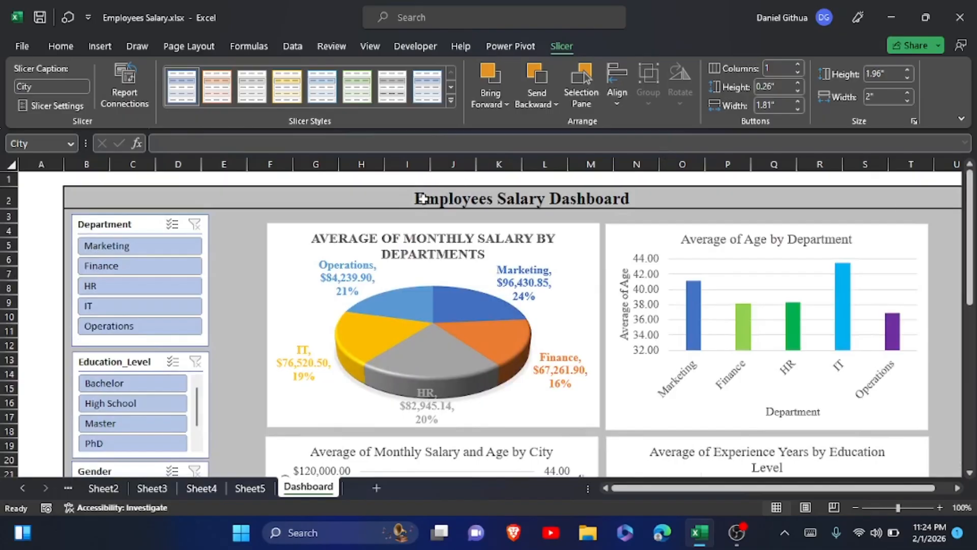
- Change title cell B2's fill to a light blue tint
click(423, 199)
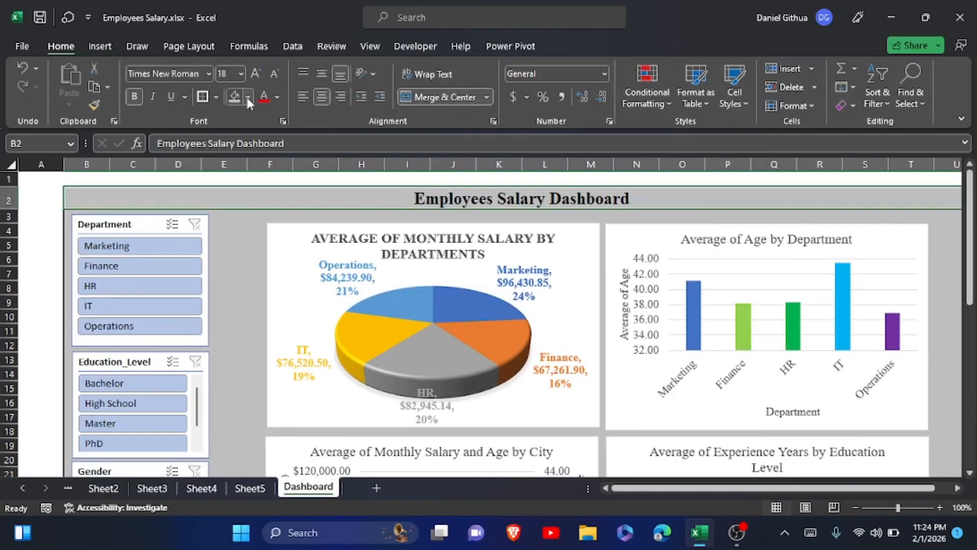
click(248, 98)
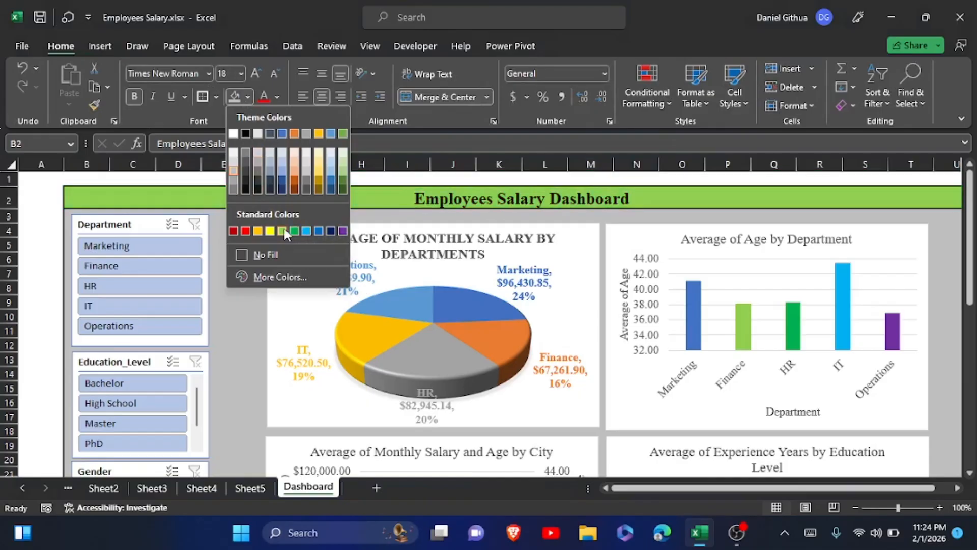
click(284, 161)
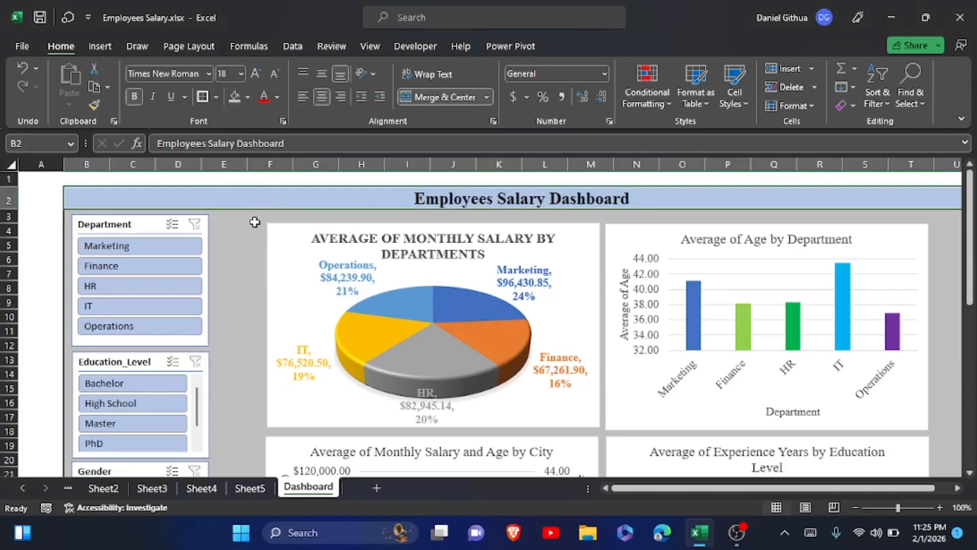
click(233, 163)
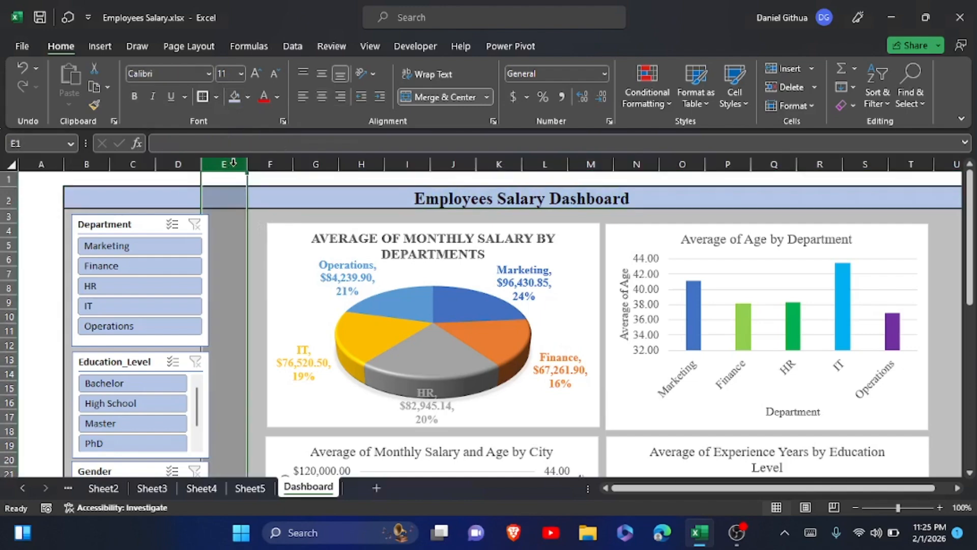
- Delete the empty columns E and T to tighten the dashboard
click(787, 84)
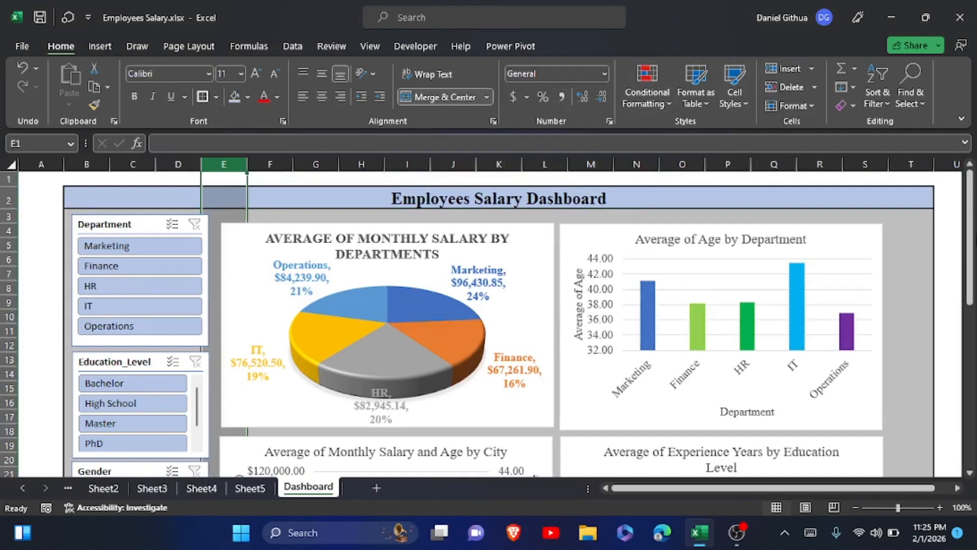
click(900, 162)
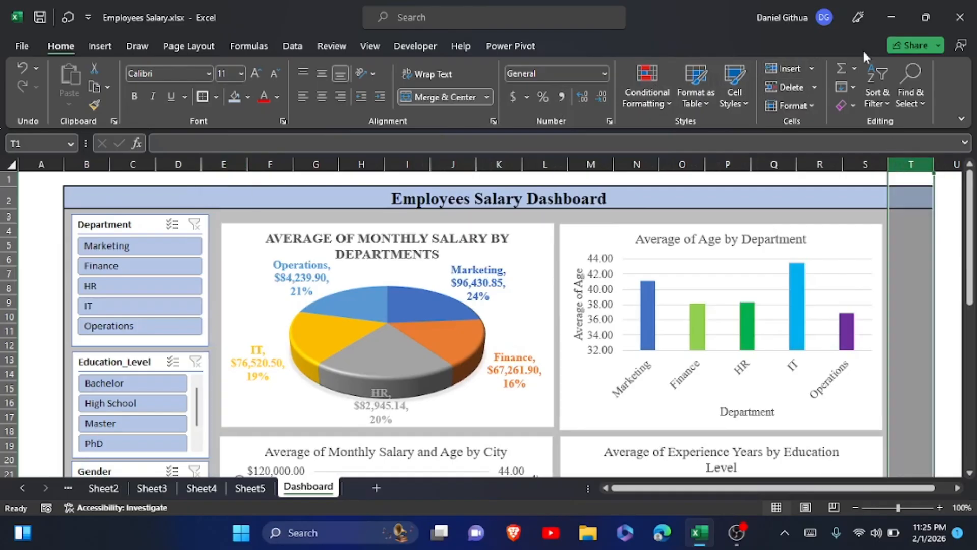
click(783, 86)
click(942, 249)
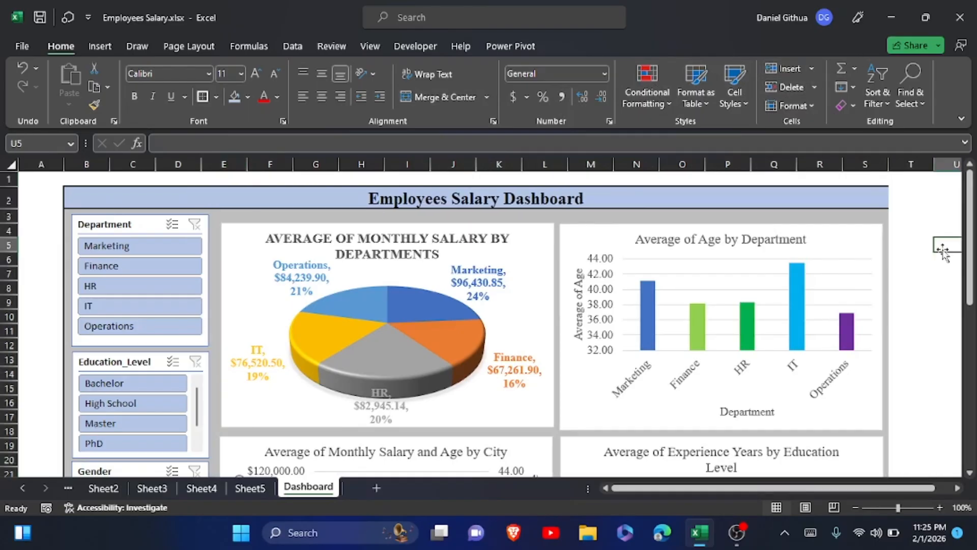
drag(120, 196, 423, 308)
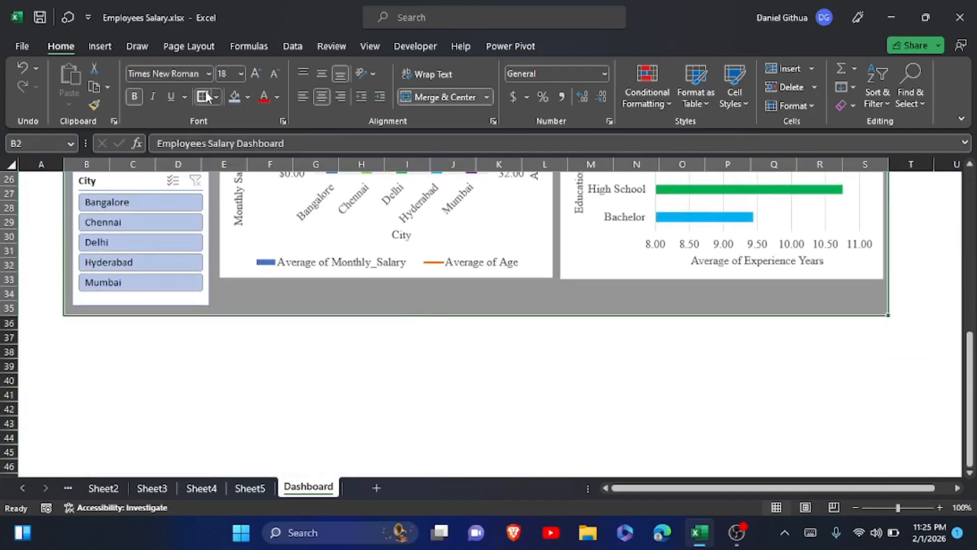
scroll(892, 218, up, 8)
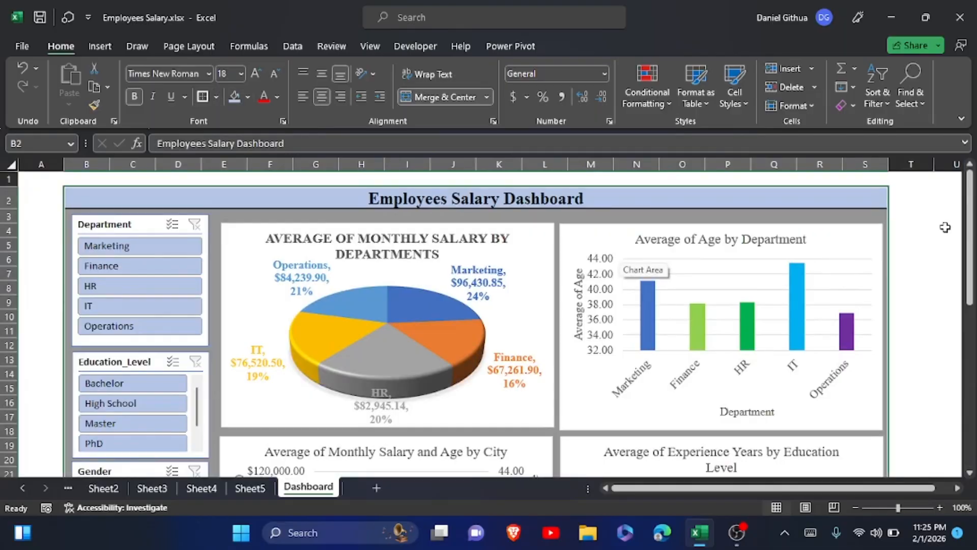
click(932, 238)
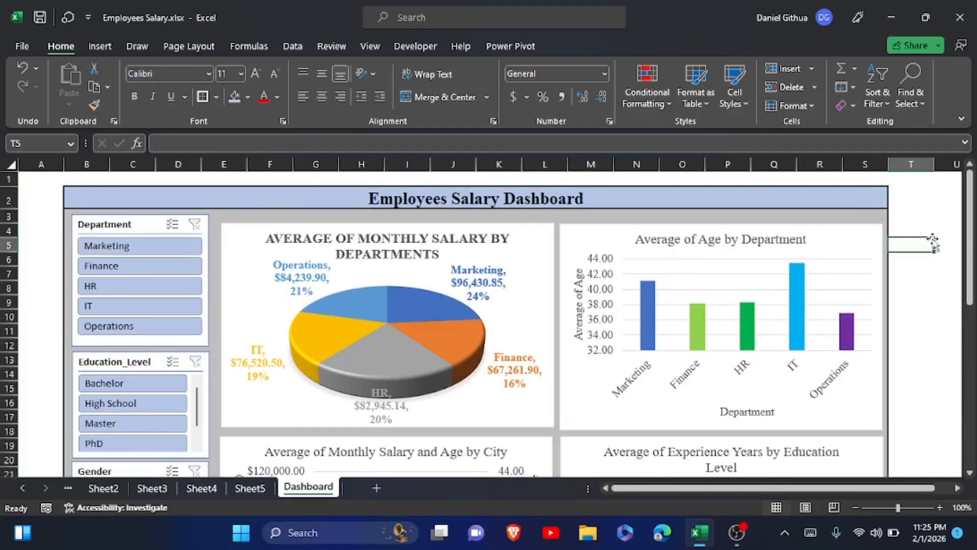
scroll(932, 240, down, 5)
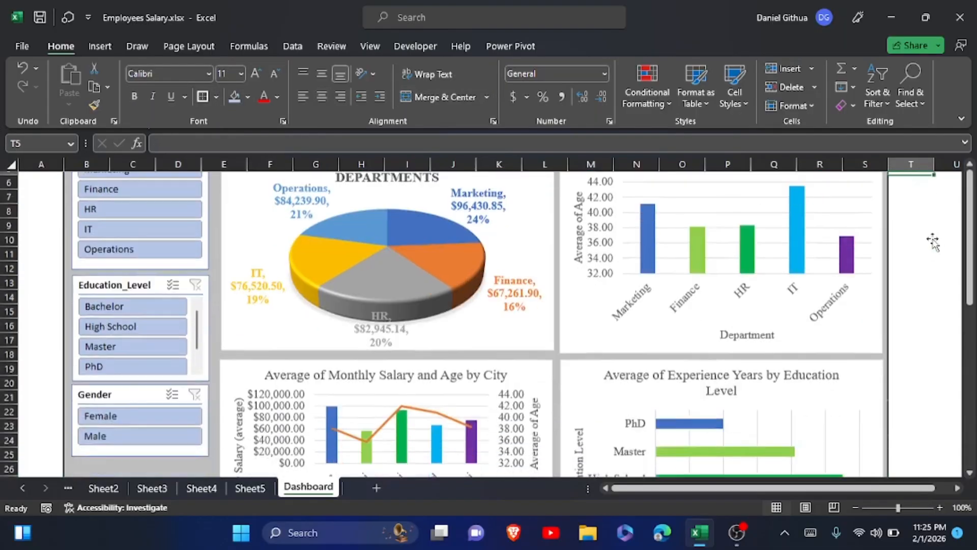
scroll(932, 243, up, 3)
scroll(932, 240, up, 1)
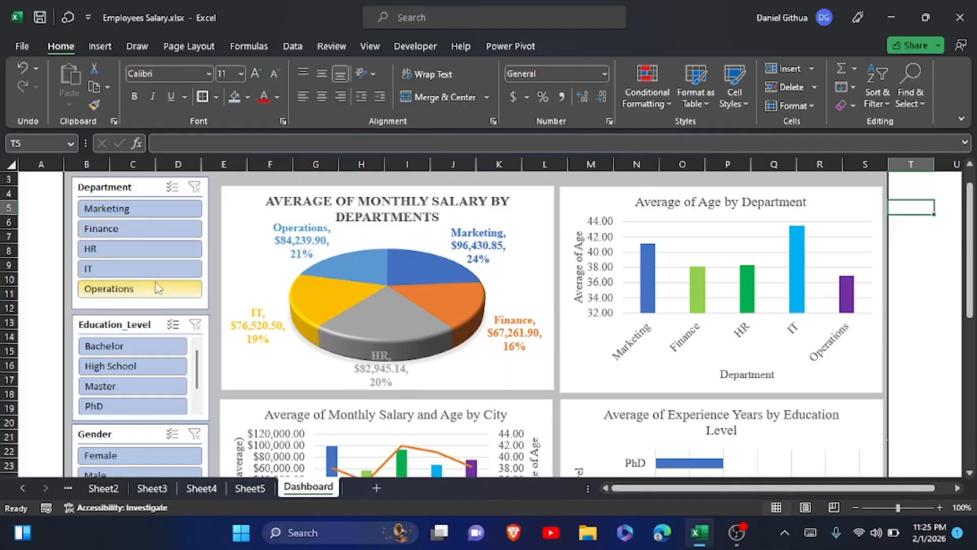
- Filter the Department slicer to Finance, narrowing every chart to $67,261.90
click(155, 228)
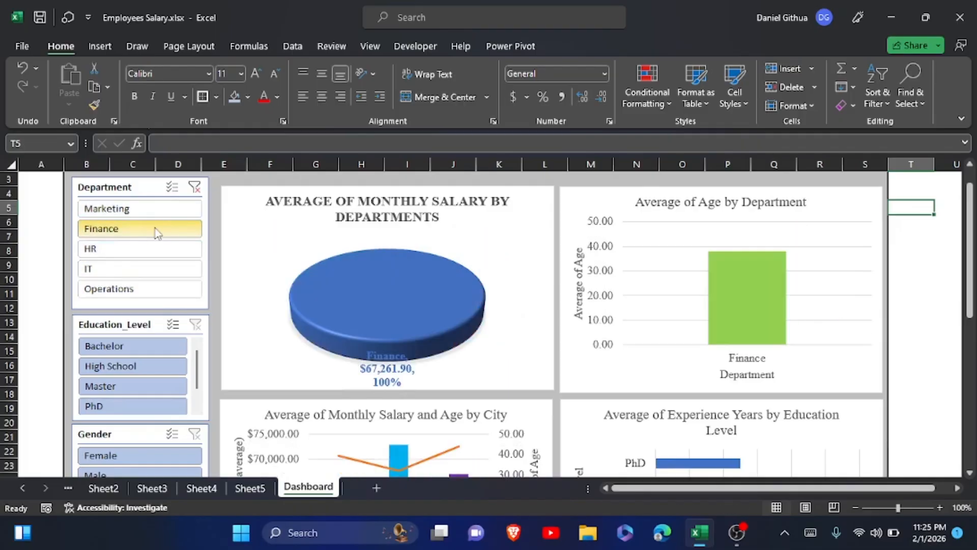
scroll(268, 290, down, 3)
scroll(270, 292, down, 2)
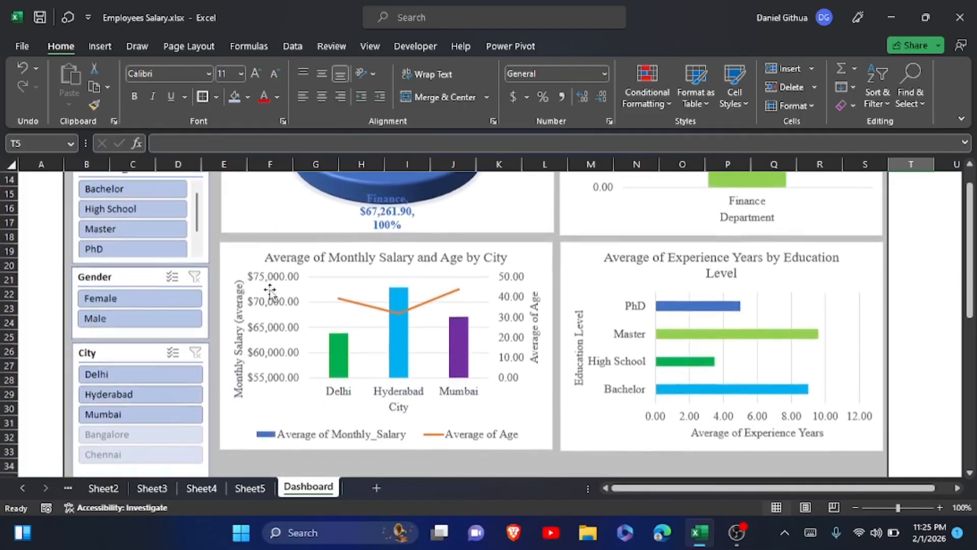